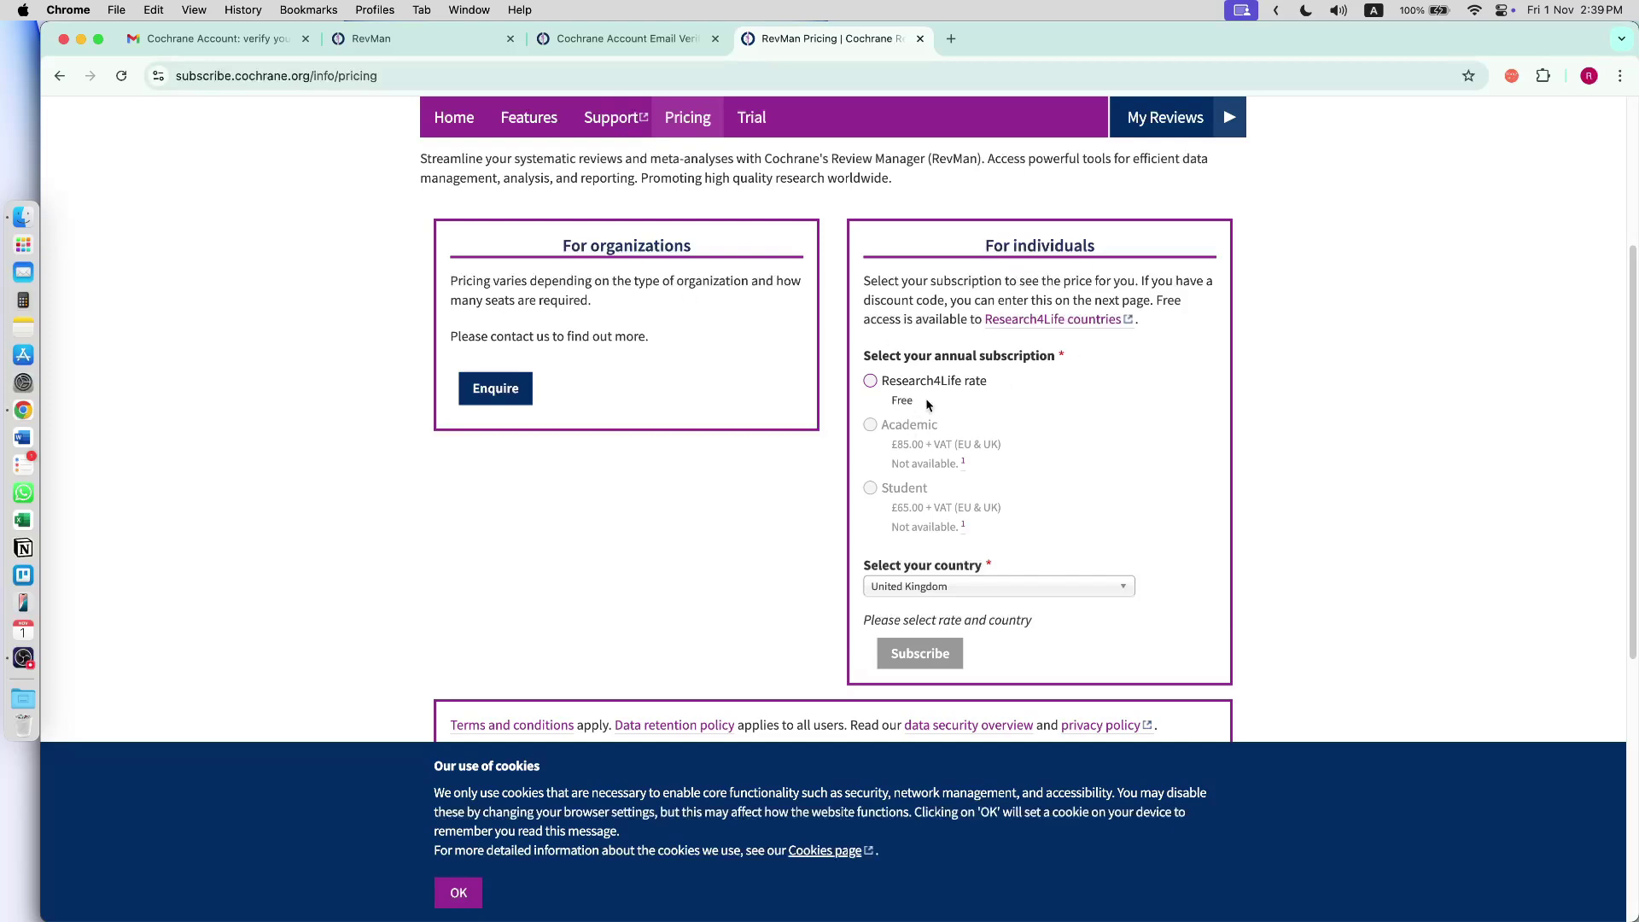
- Choose the Research4Life rate as the individual annual subscription and review its price breakdown
click(873, 389)
scroll(1396, 269, up, 3)
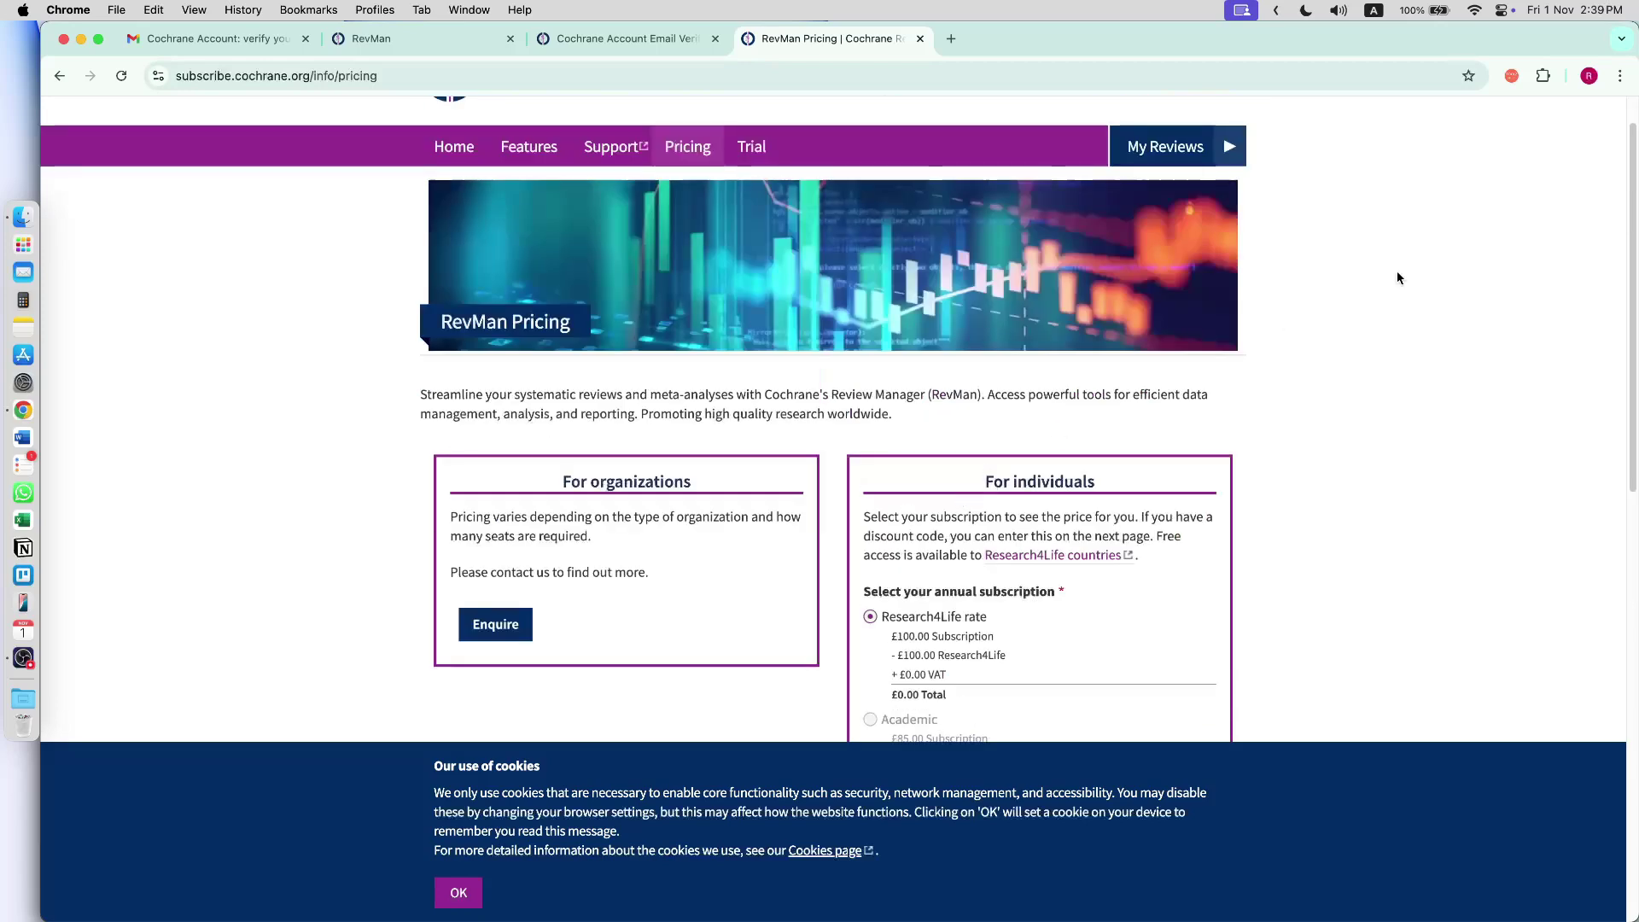
scroll(1124, 420, down, 3)
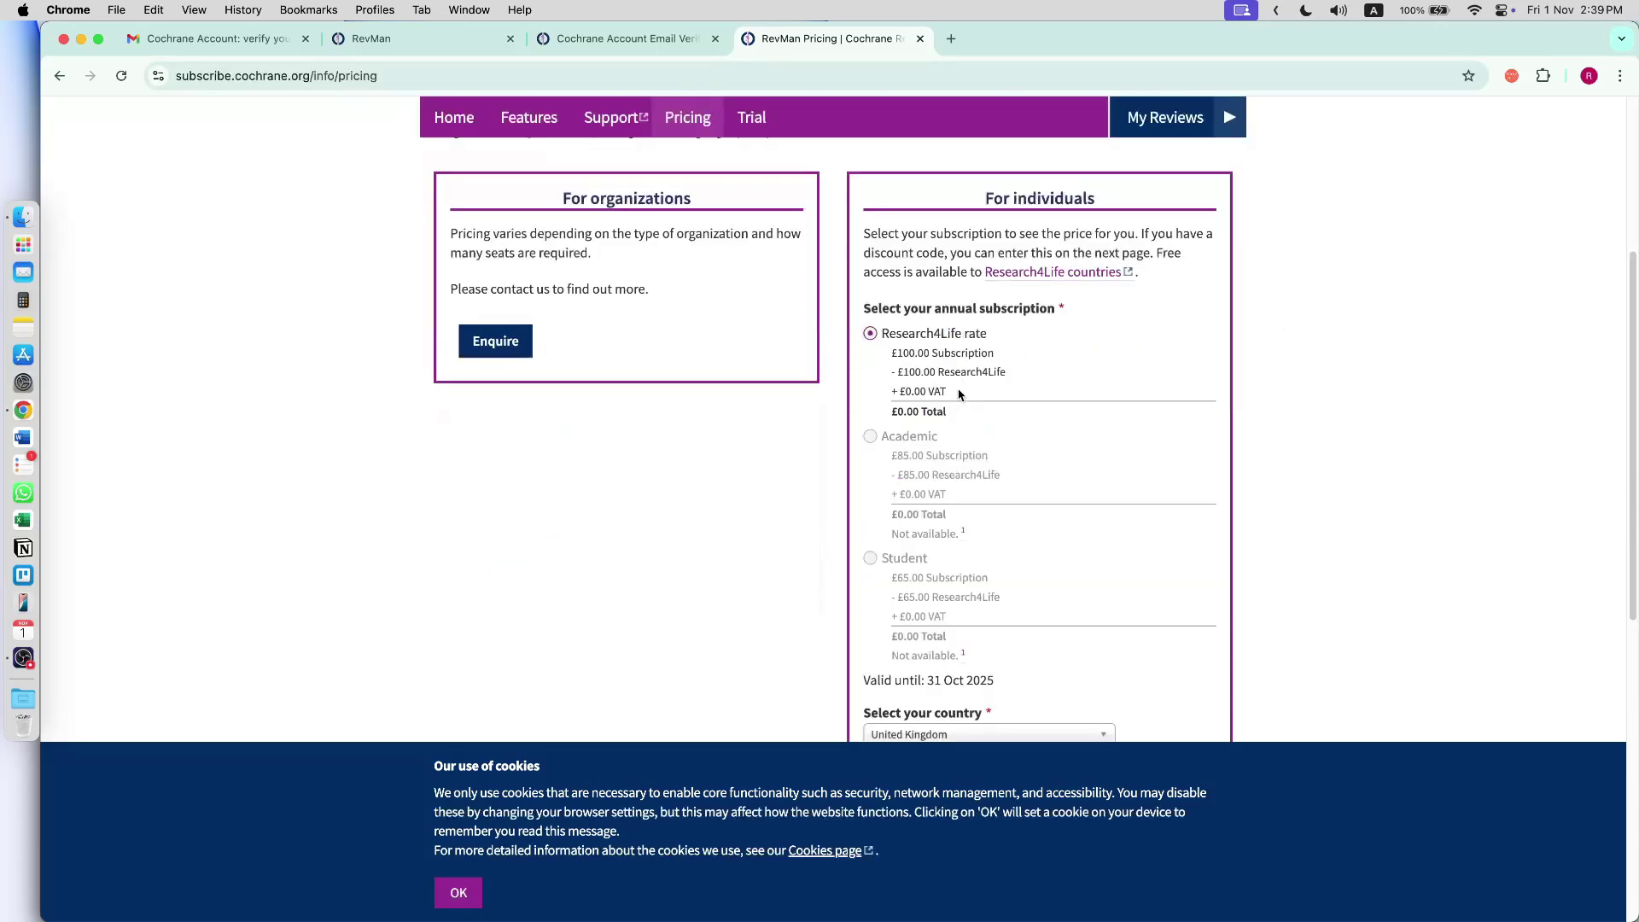
drag(898, 373, 960, 378)
scroll(985, 427, down, 2)
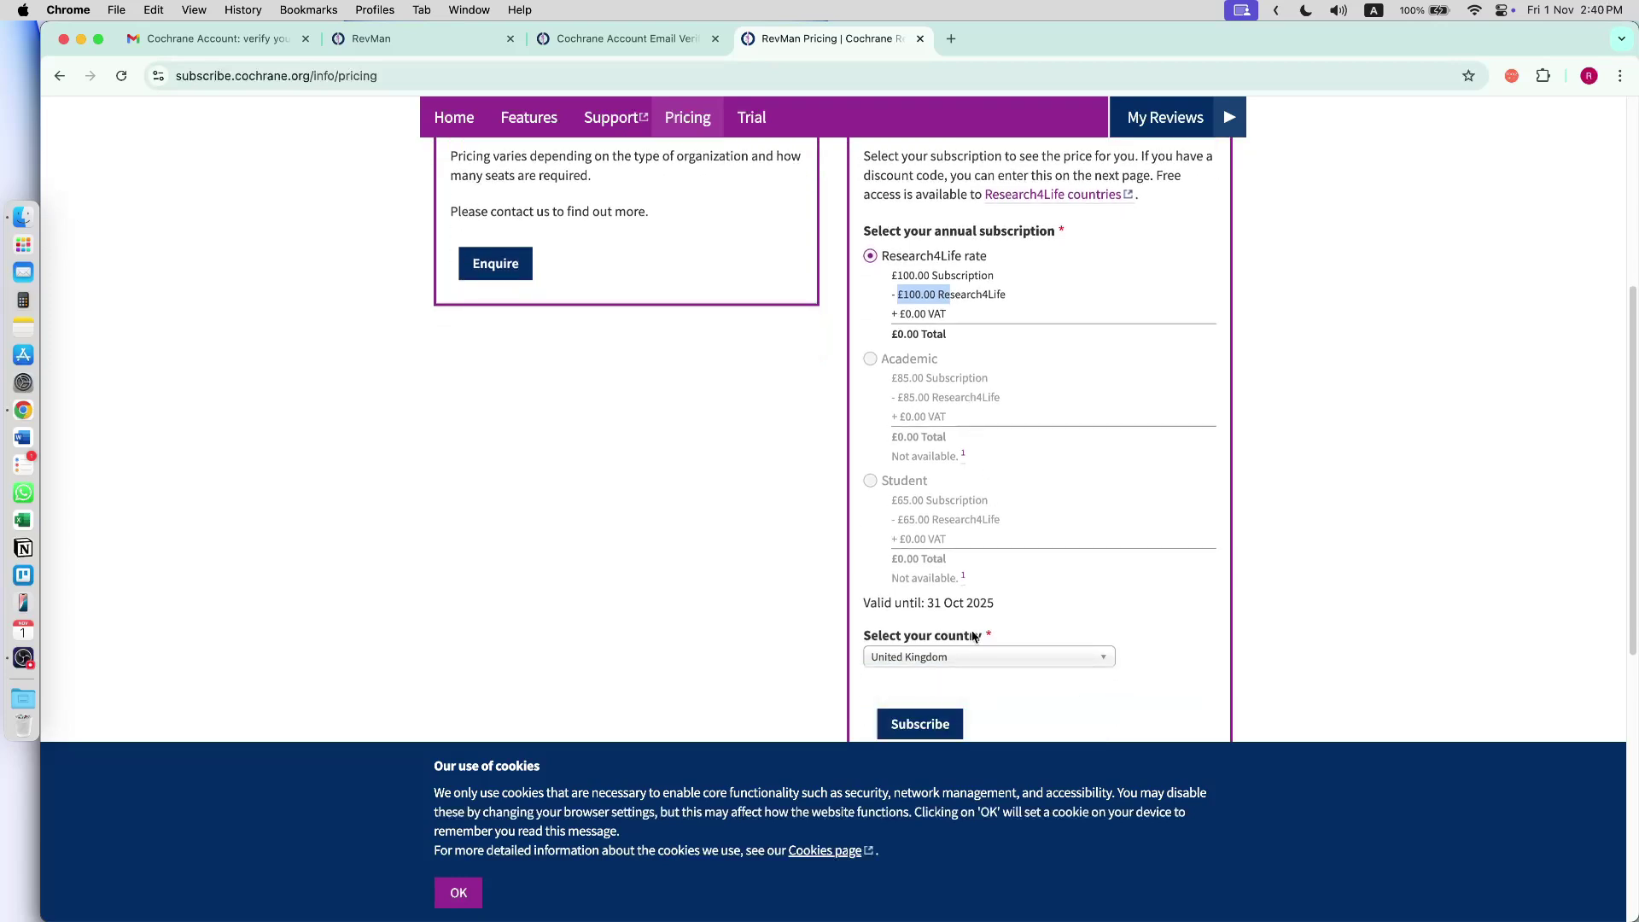
- Set the subscription country to Egypt and proceed with the subscription
click(976, 657)
text(eg)
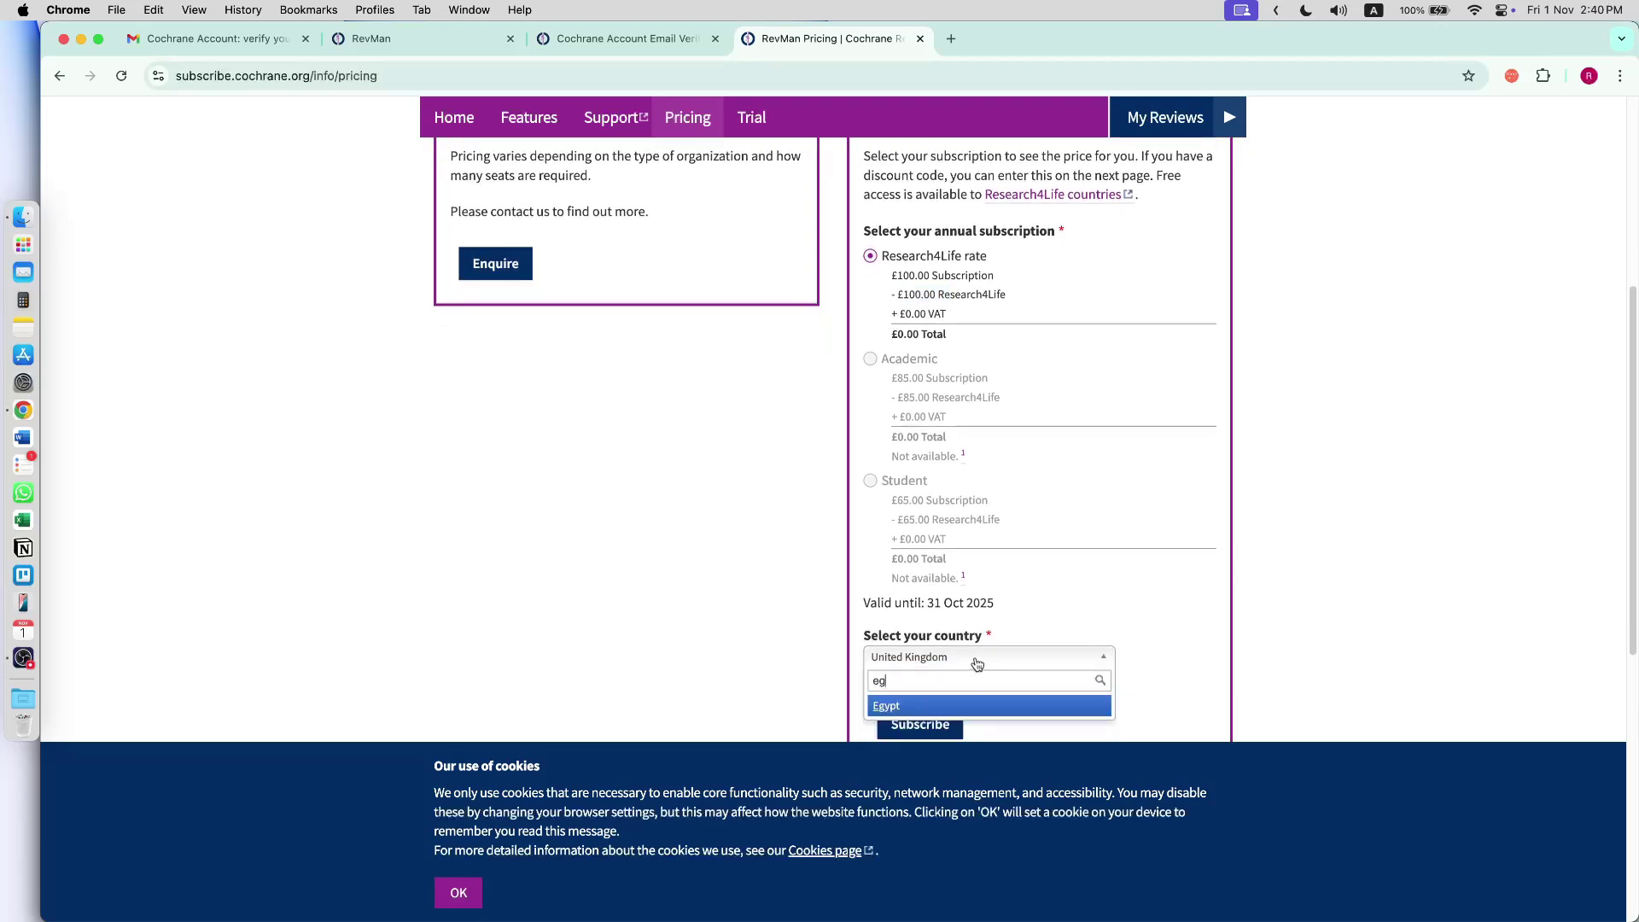
click(994, 705)
scroll(918, 636, down, 3)
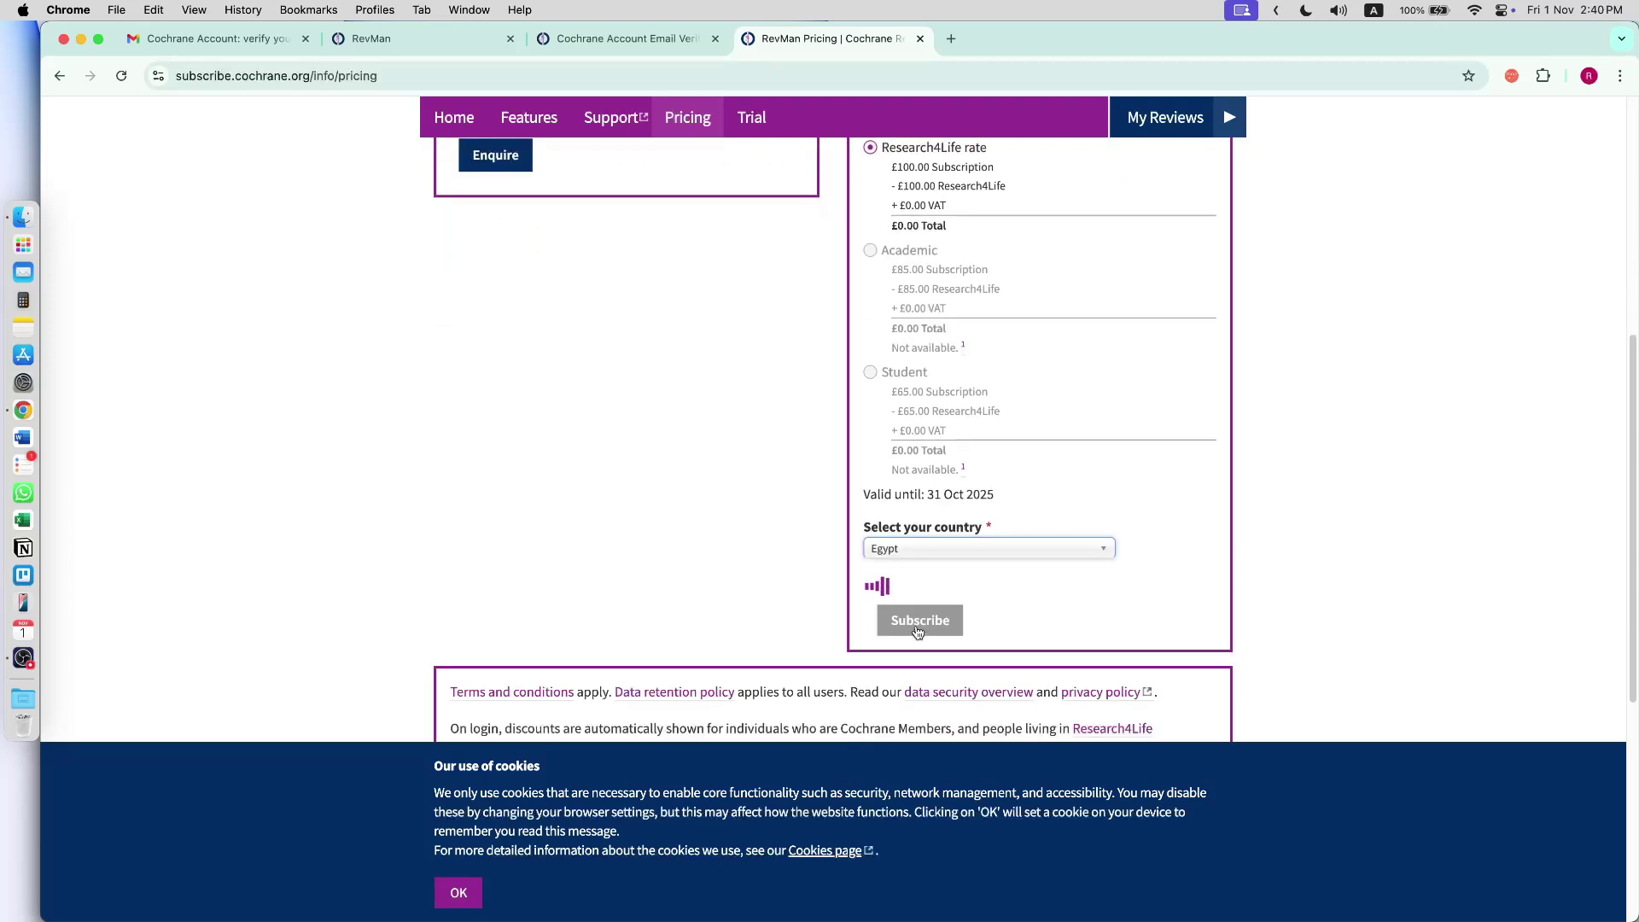
click(918, 622)
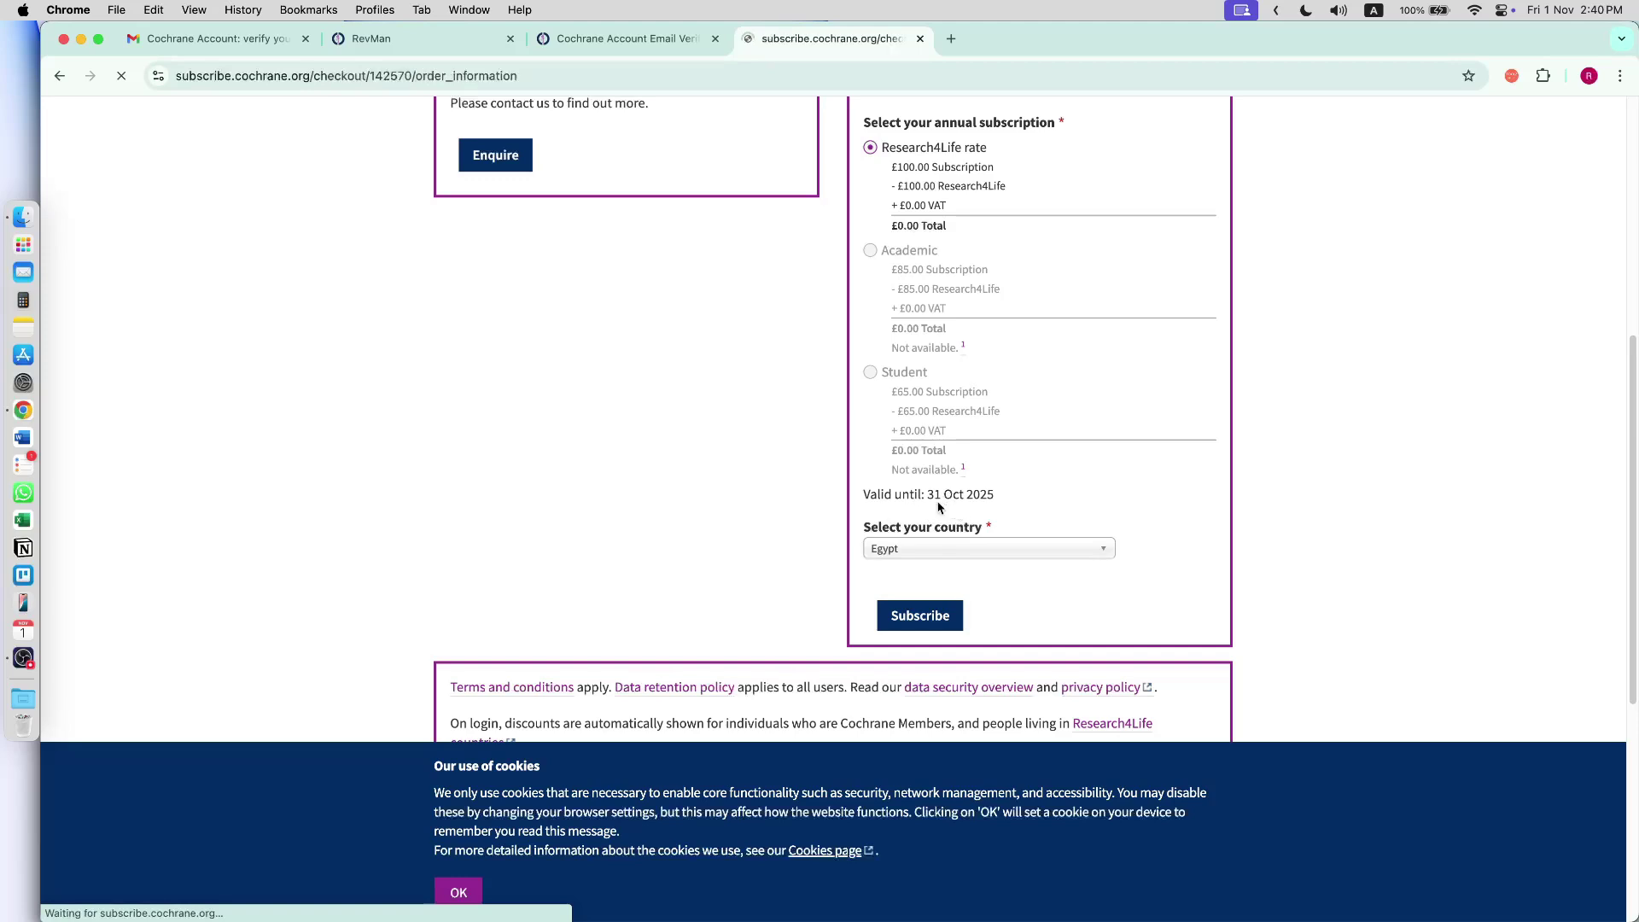
- Fill in the street address, city and province in the billing information and continue to the order review
scroll(861, 600, down, 5)
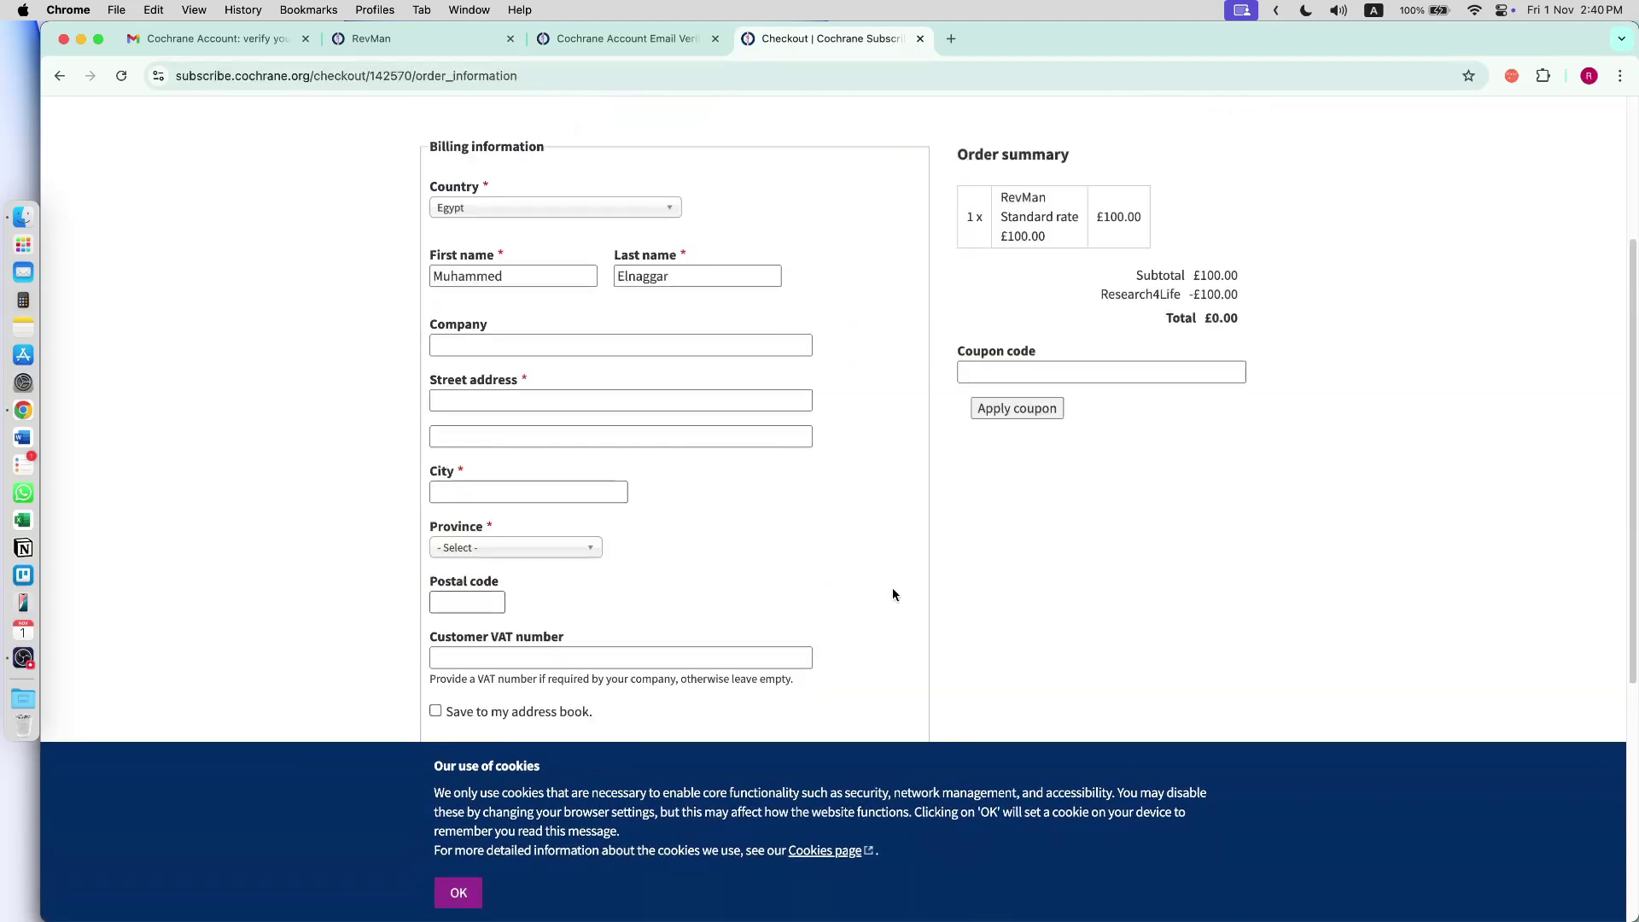
click(517, 398)
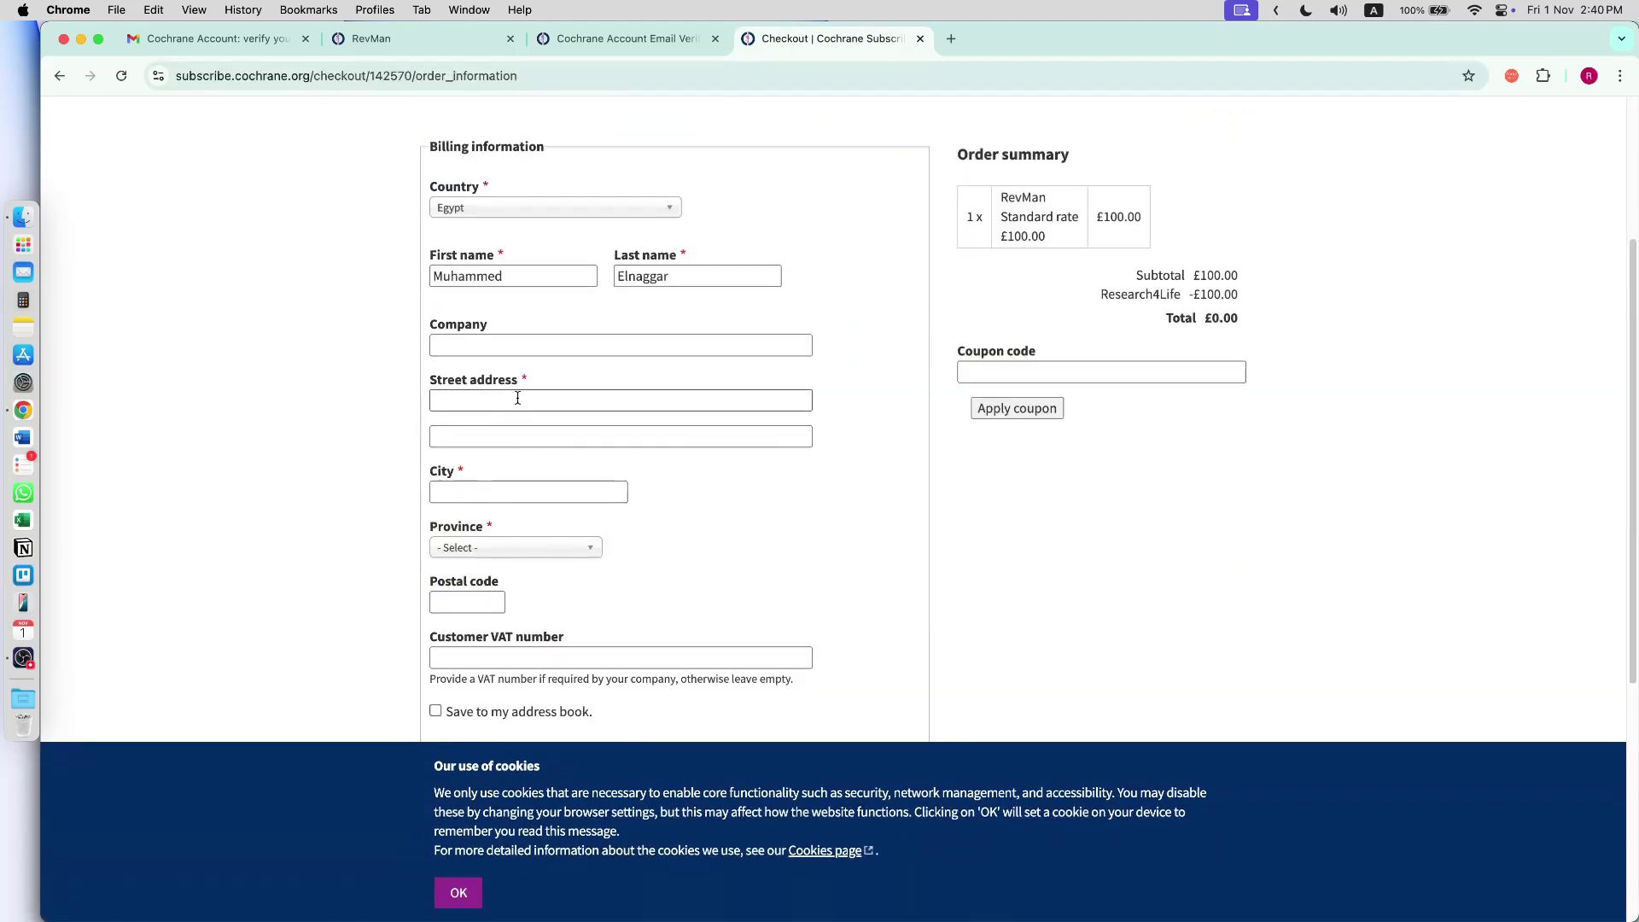
click(534, 394)
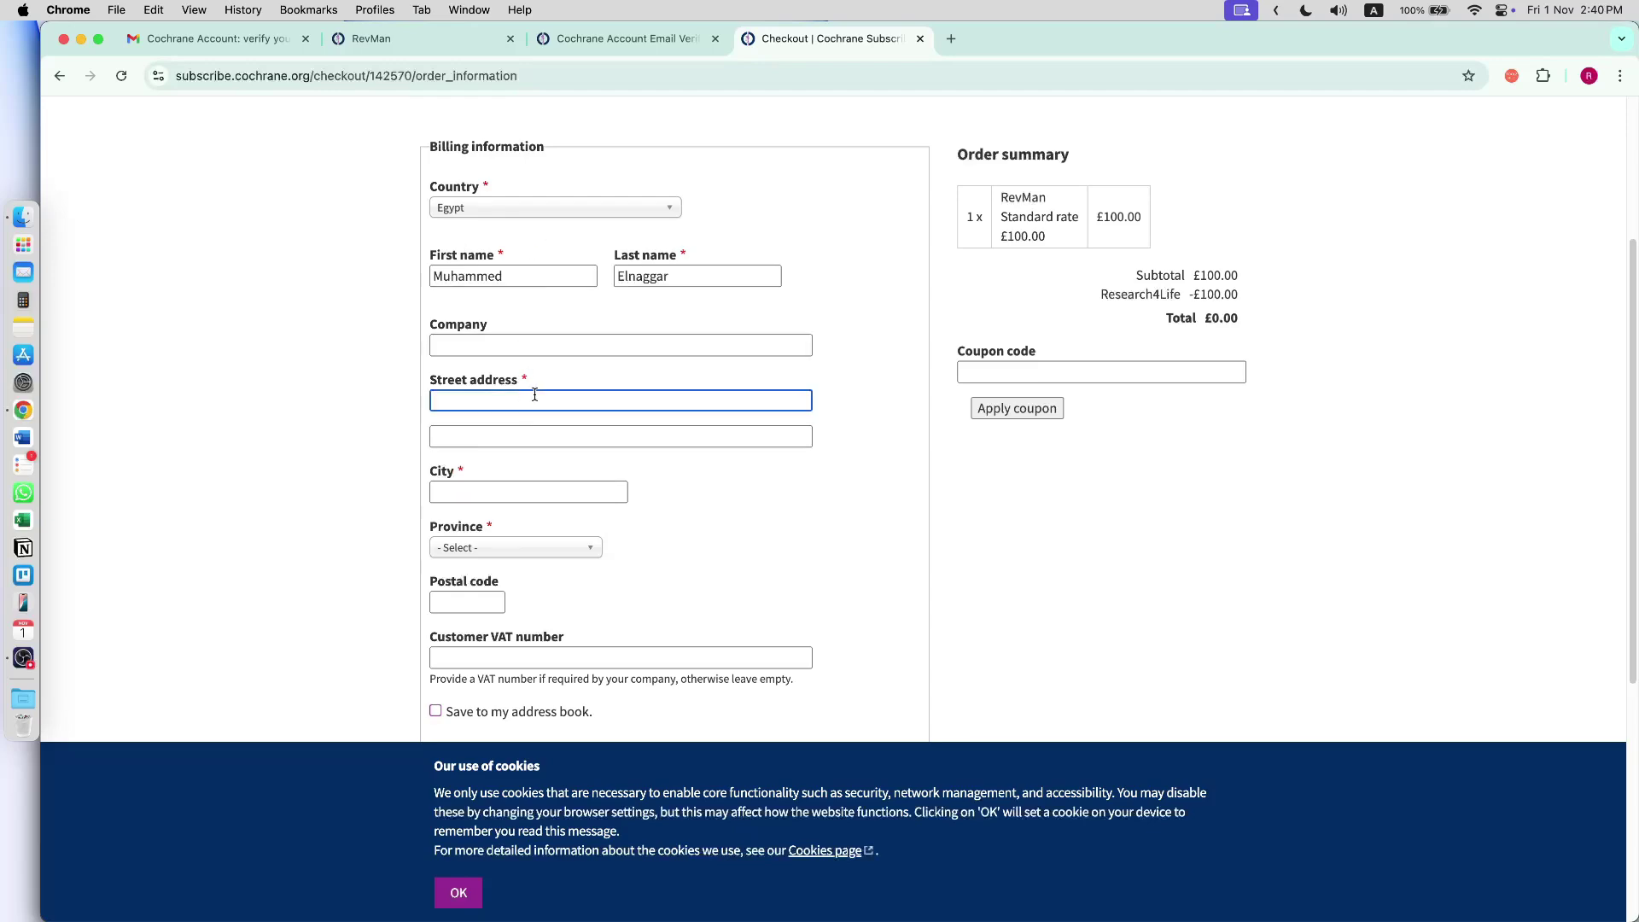
click(495, 495)
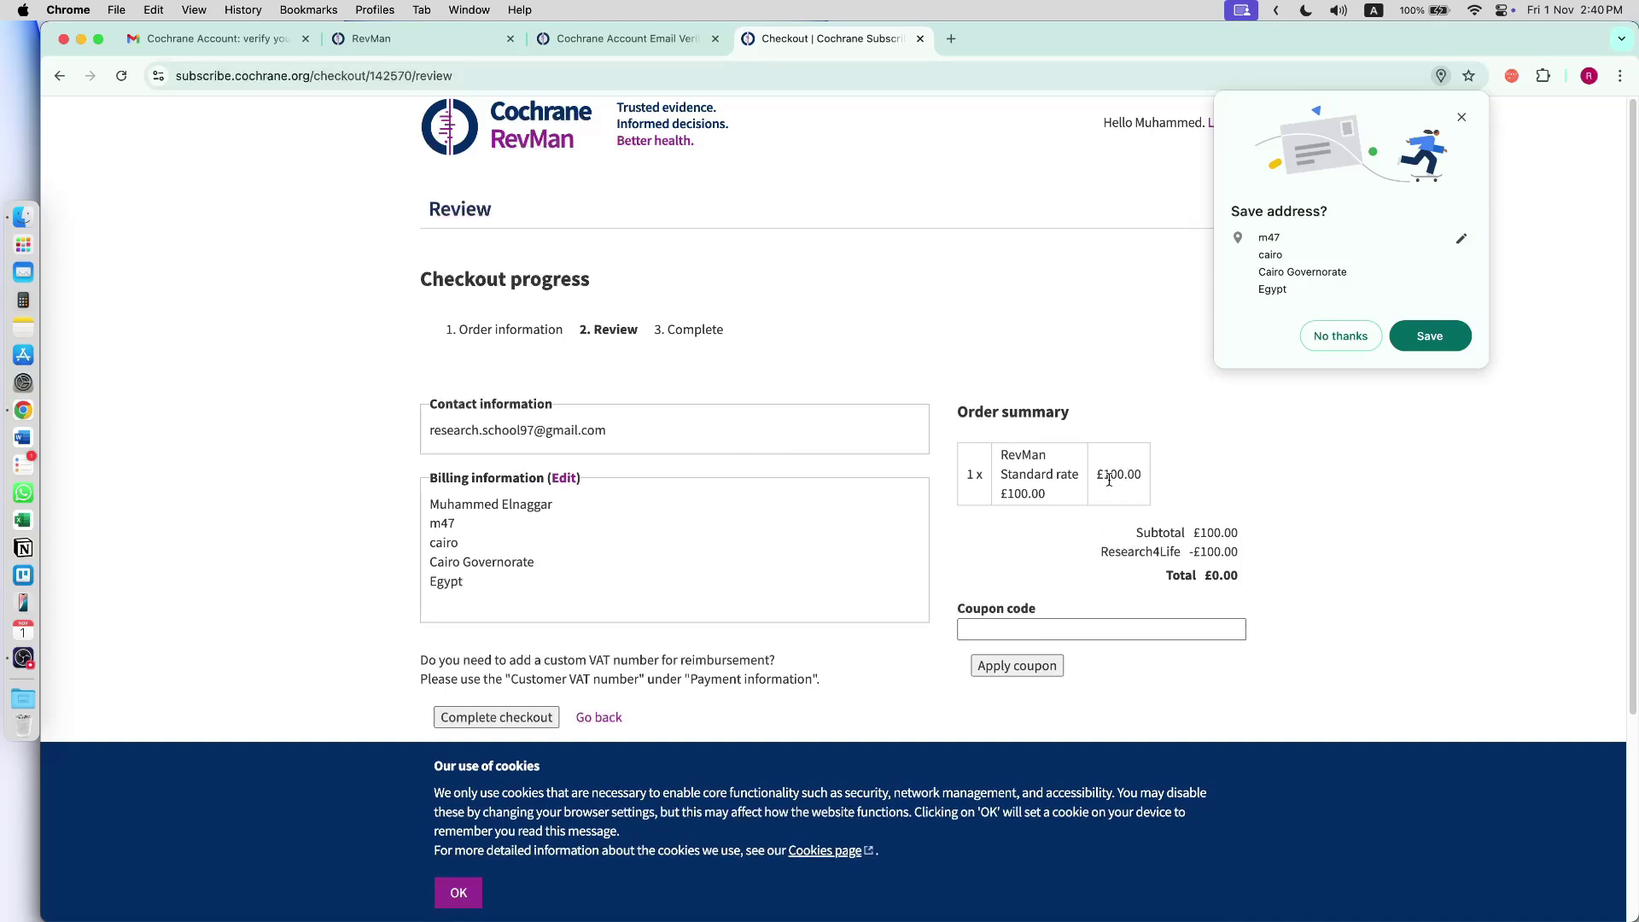
- Check the Research4Life discount in the order summary and complete the checkout
drag(1113, 543, 1214, 547)
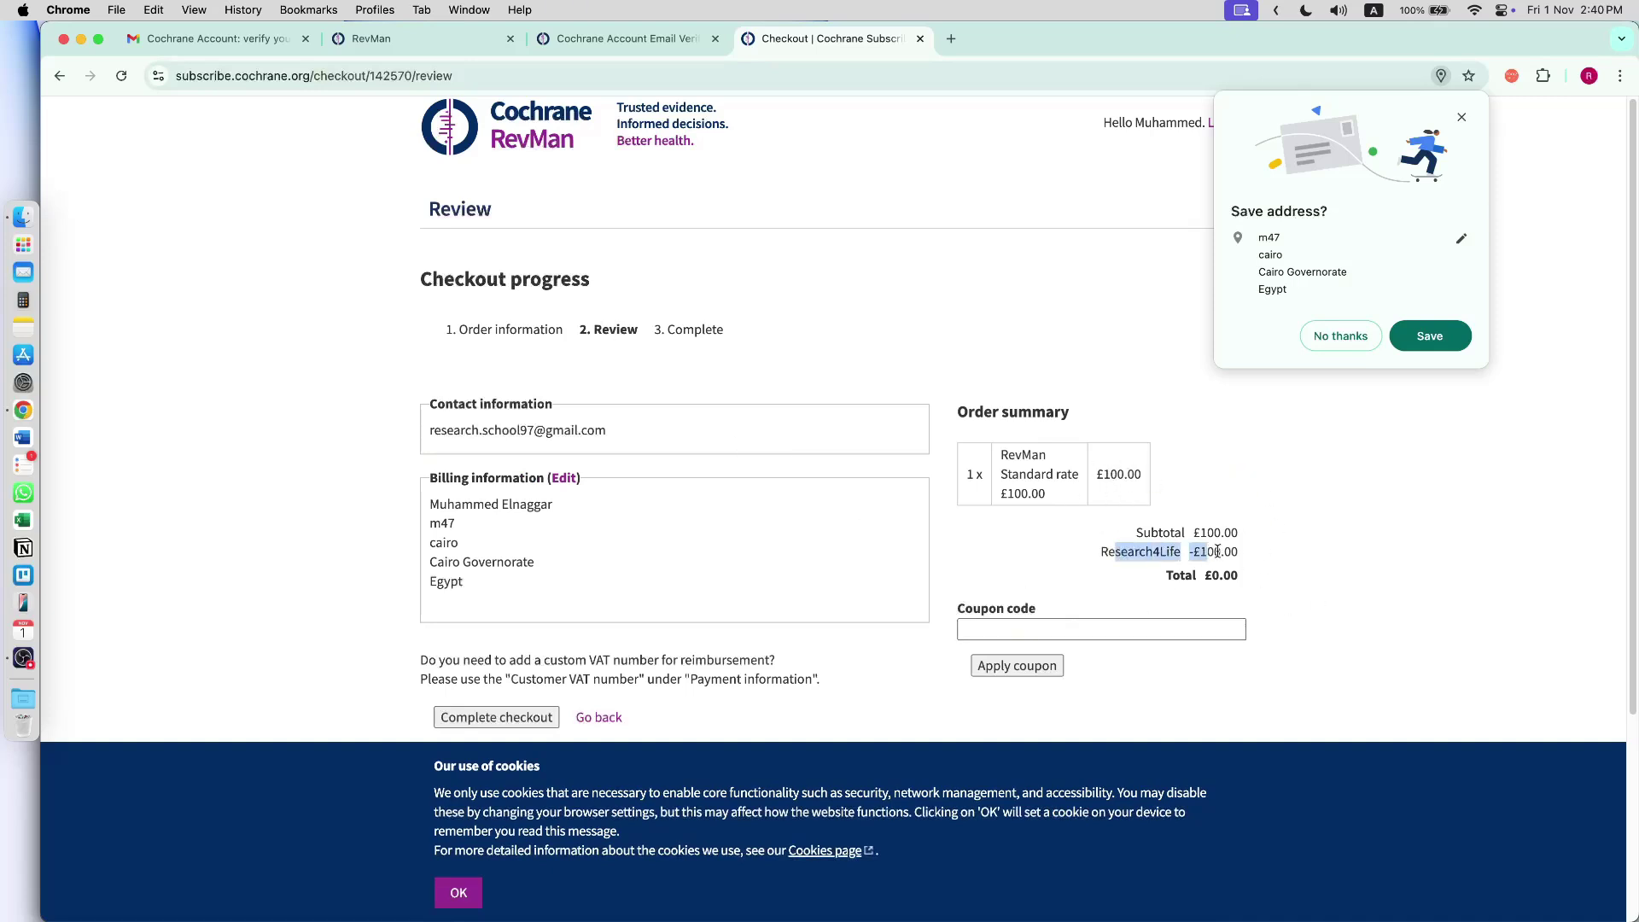
click(1218, 550)
click(540, 724)
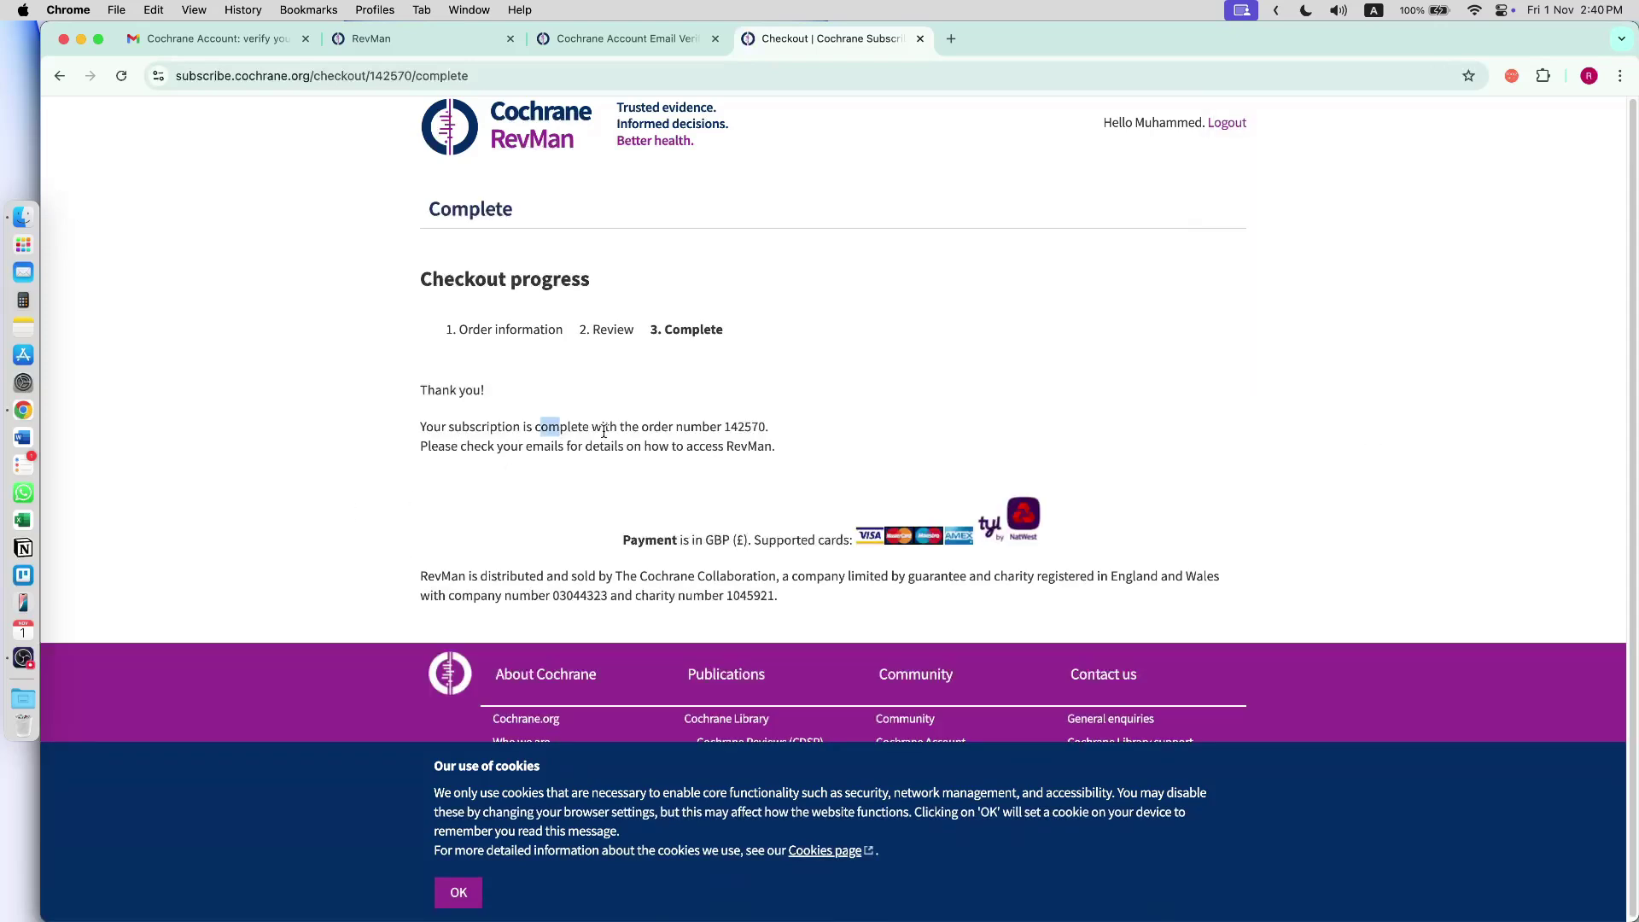
- Check the order number in the subscription confirmation and accept the cookie notice
double_click(743, 427)
click(537, 485)
click(458, 893)
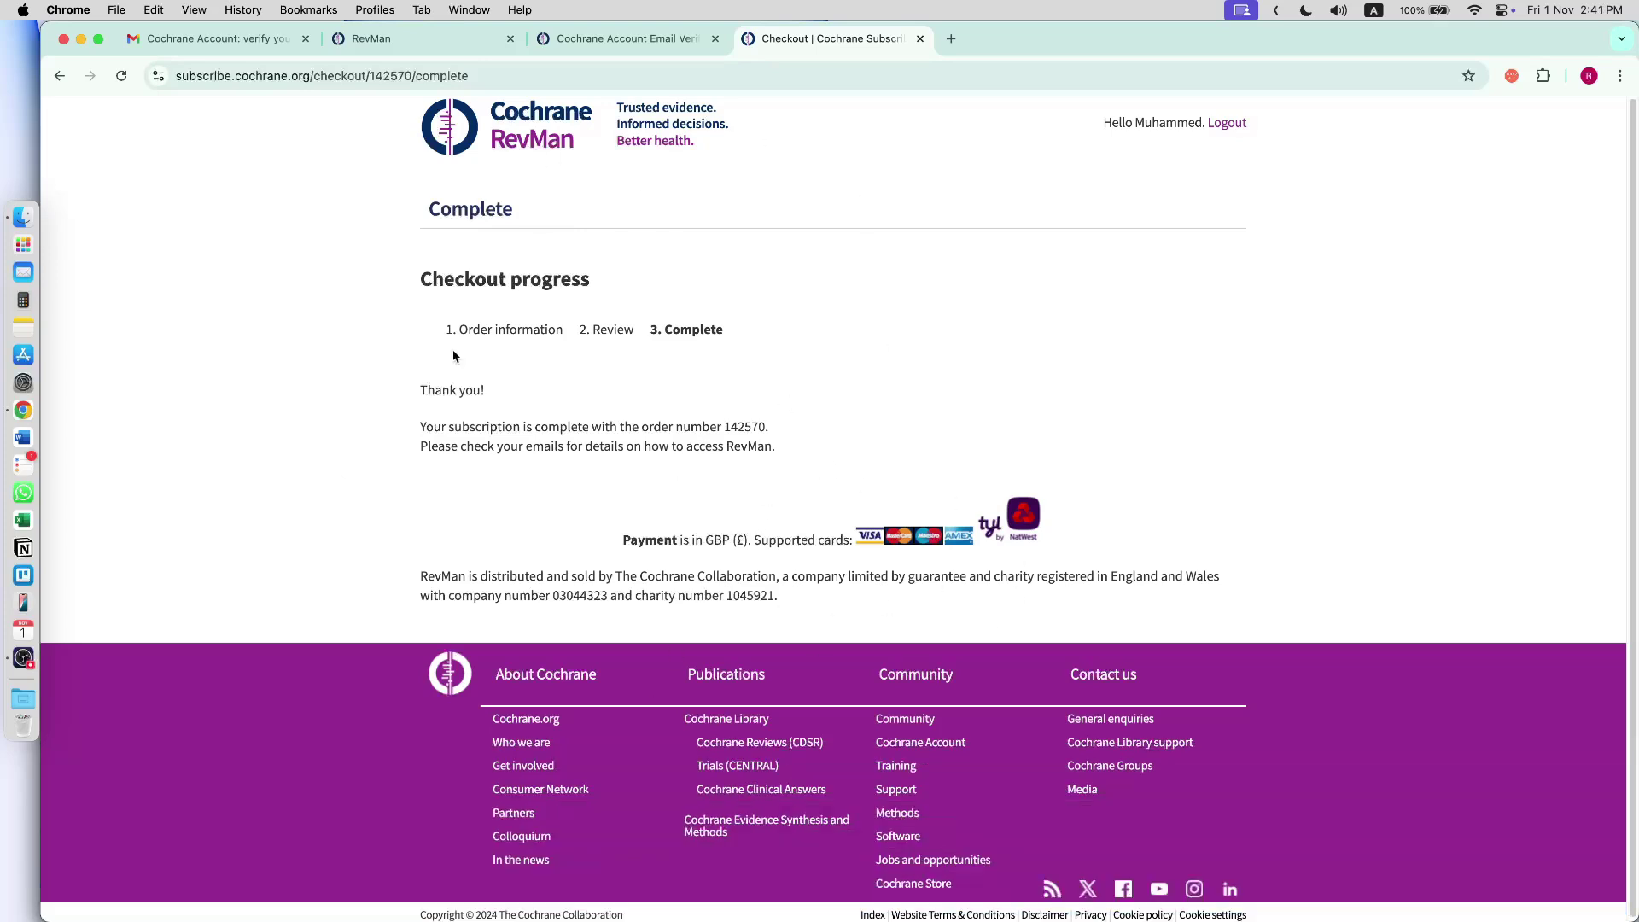
- Open the RevMan site in a new browser tab using the suggested revman.cochrane.org address
click(462, 40)
click(951, 38)
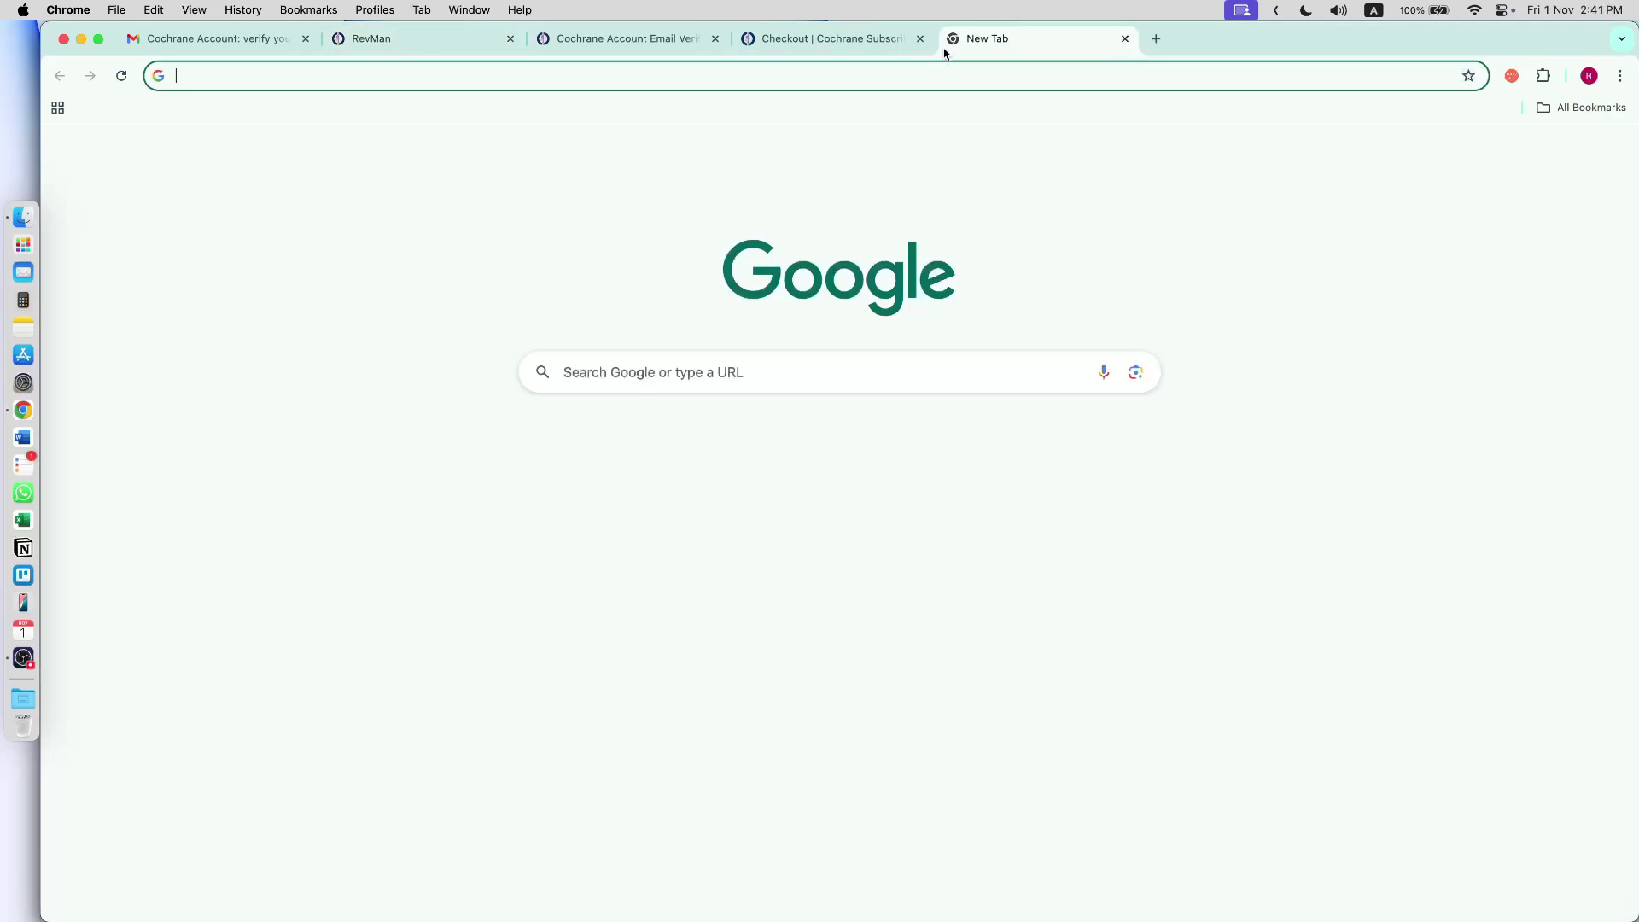
text(re)
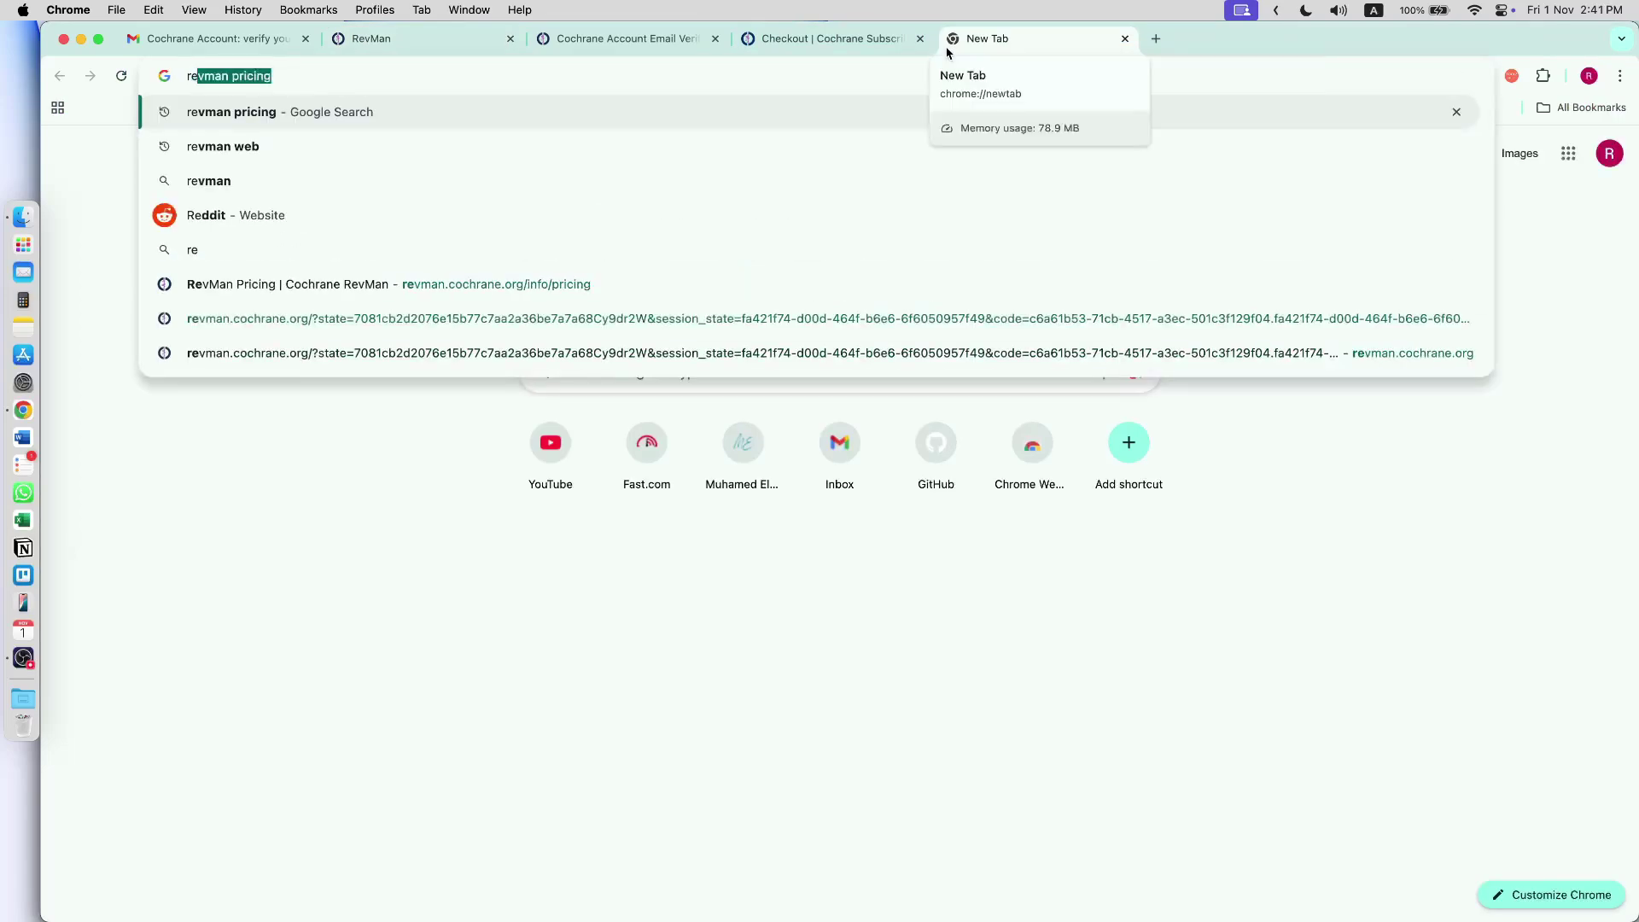
click(743, 319)
- Switch to the Gmail inbox and open the Cochrane RevMan subscription receipt e-mail
click(248, 40)
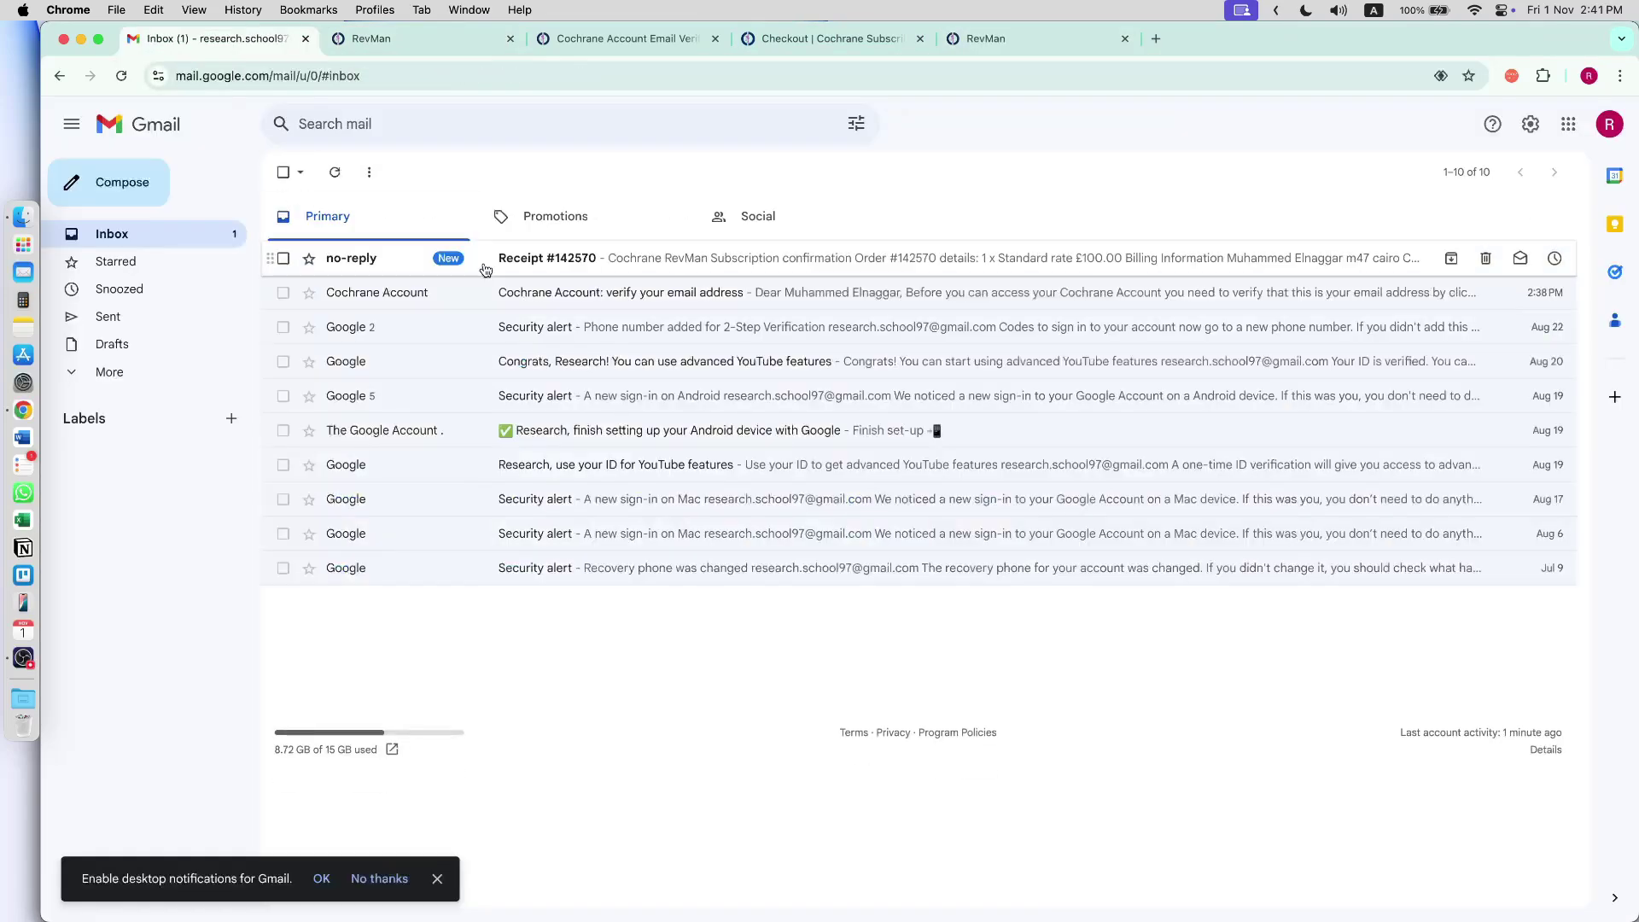
click(558, 269)
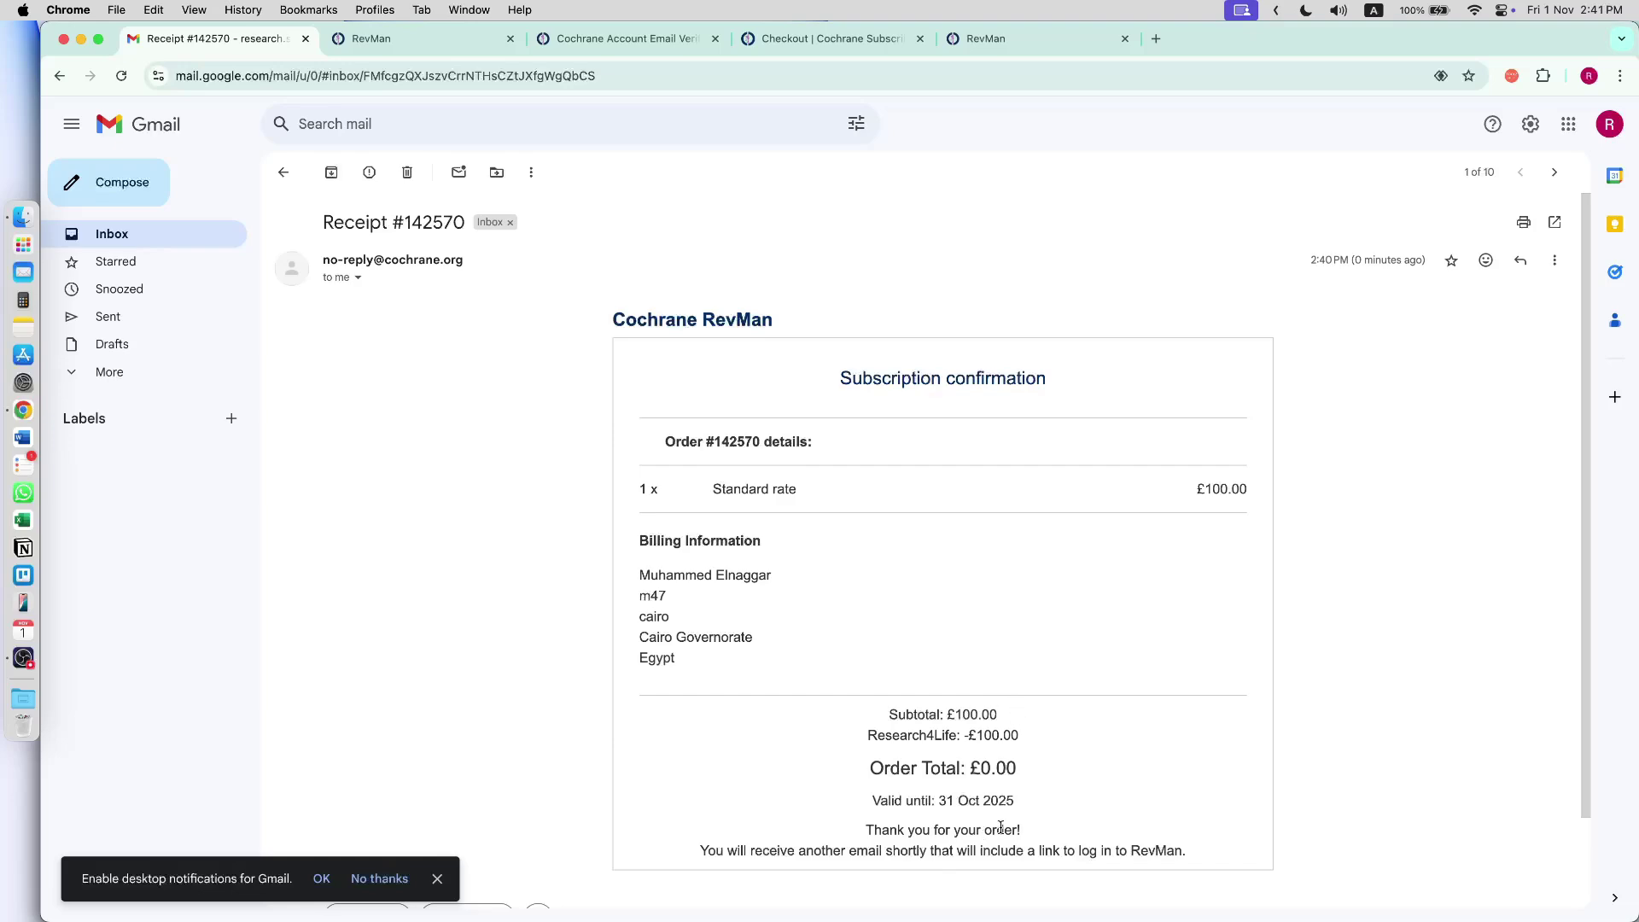
- Reach RevMan through a web search for "revman web" and go to My portfolio
click(994, 41)
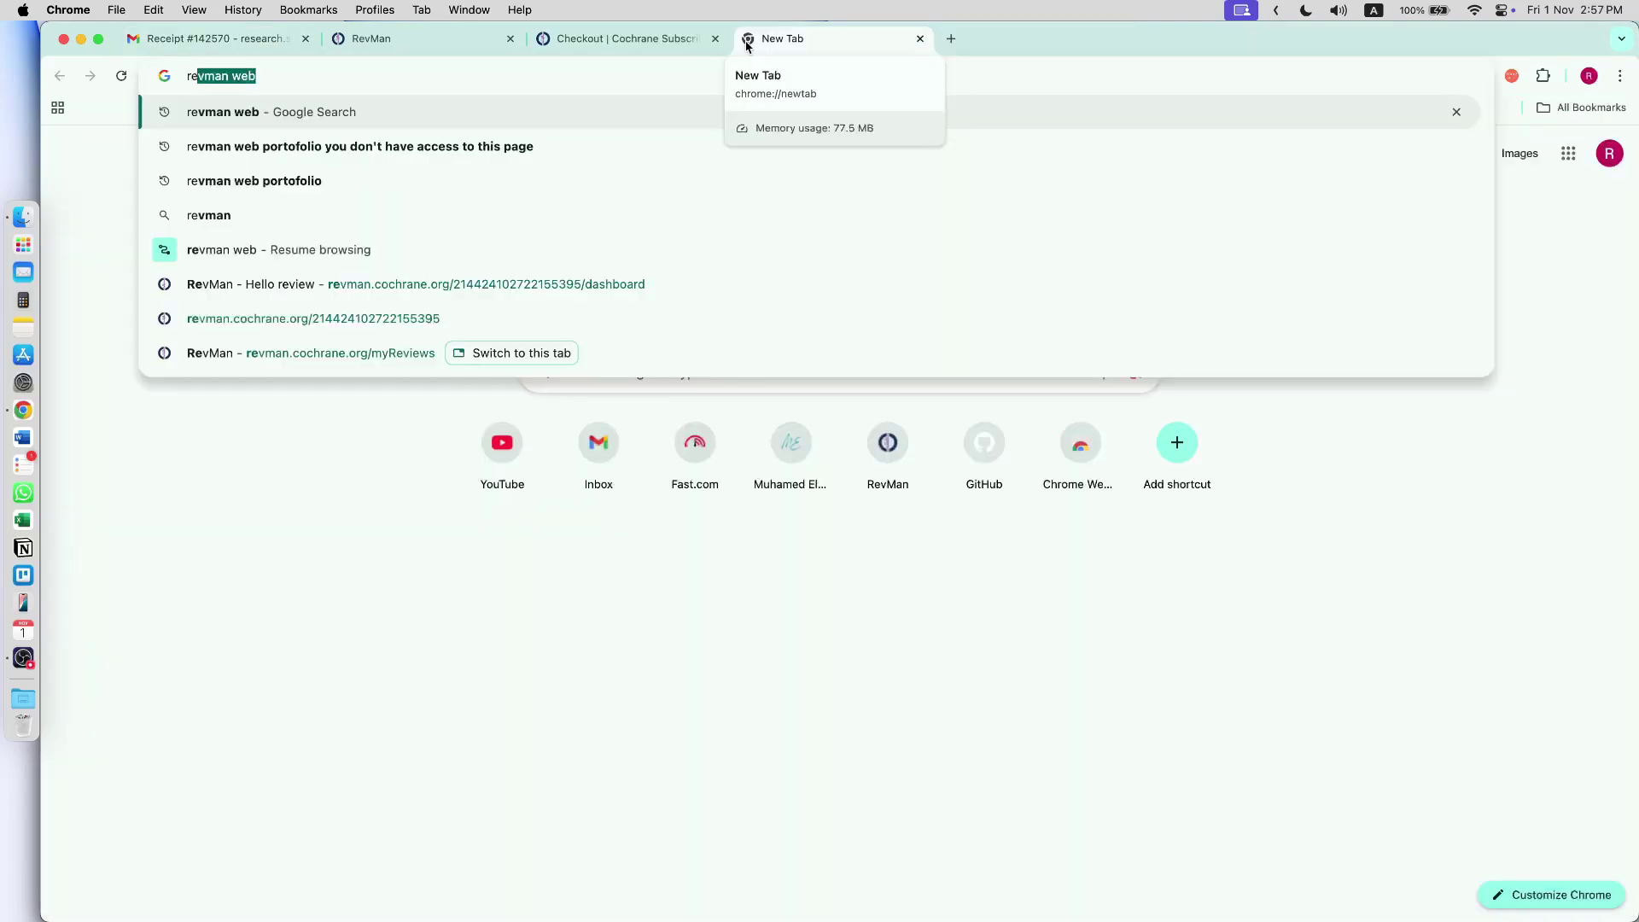
key(Return)
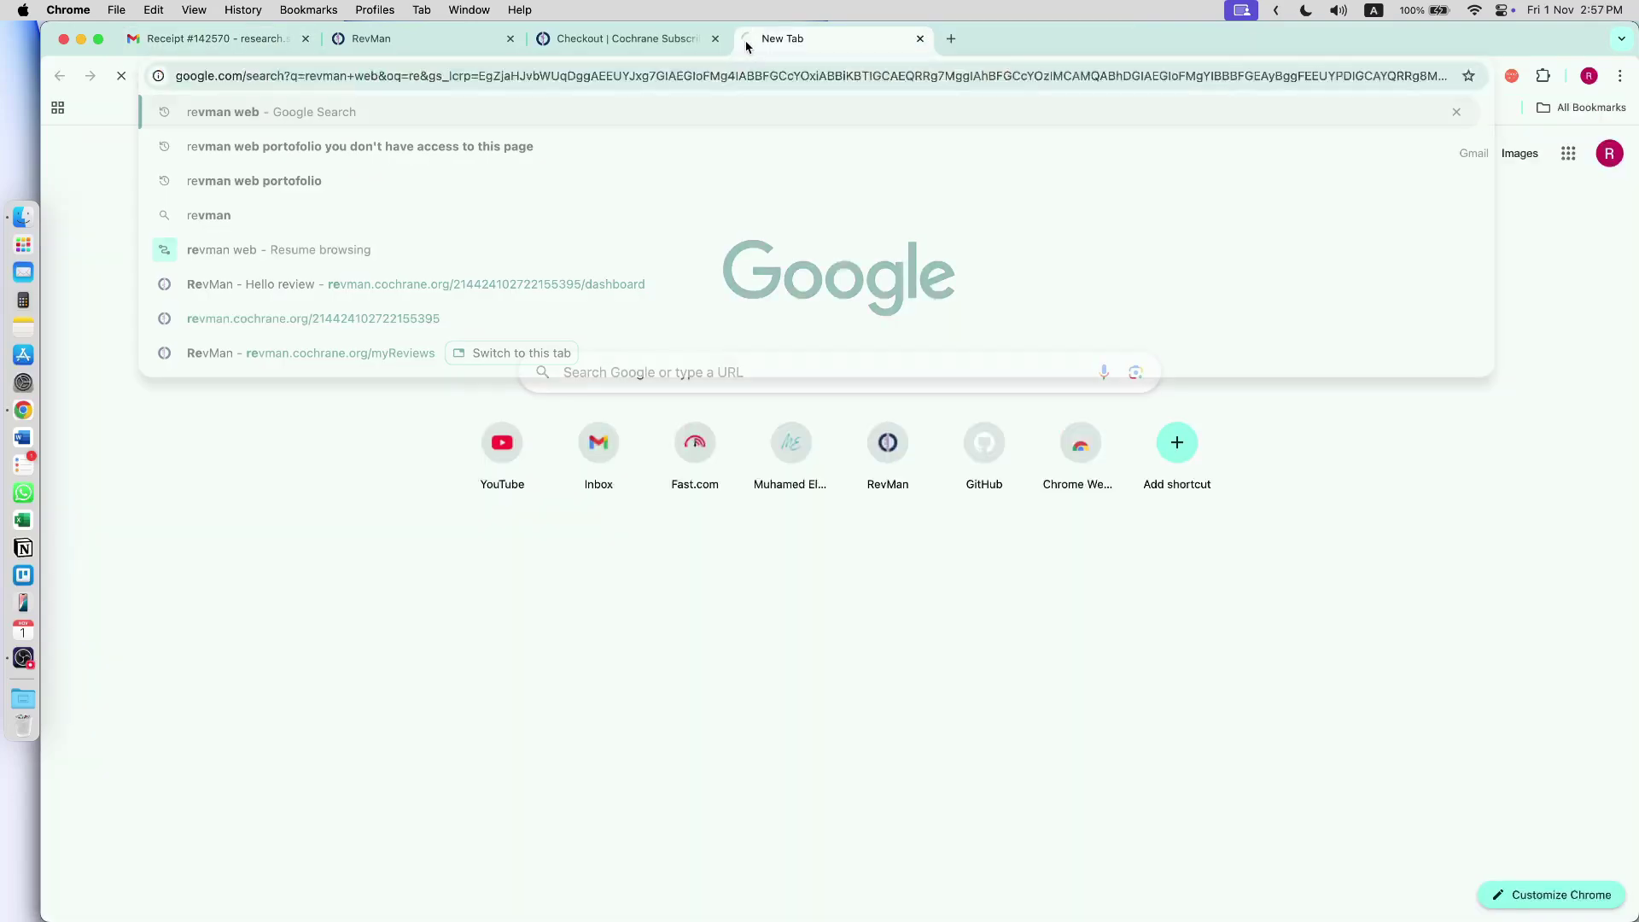
click(275, 288)
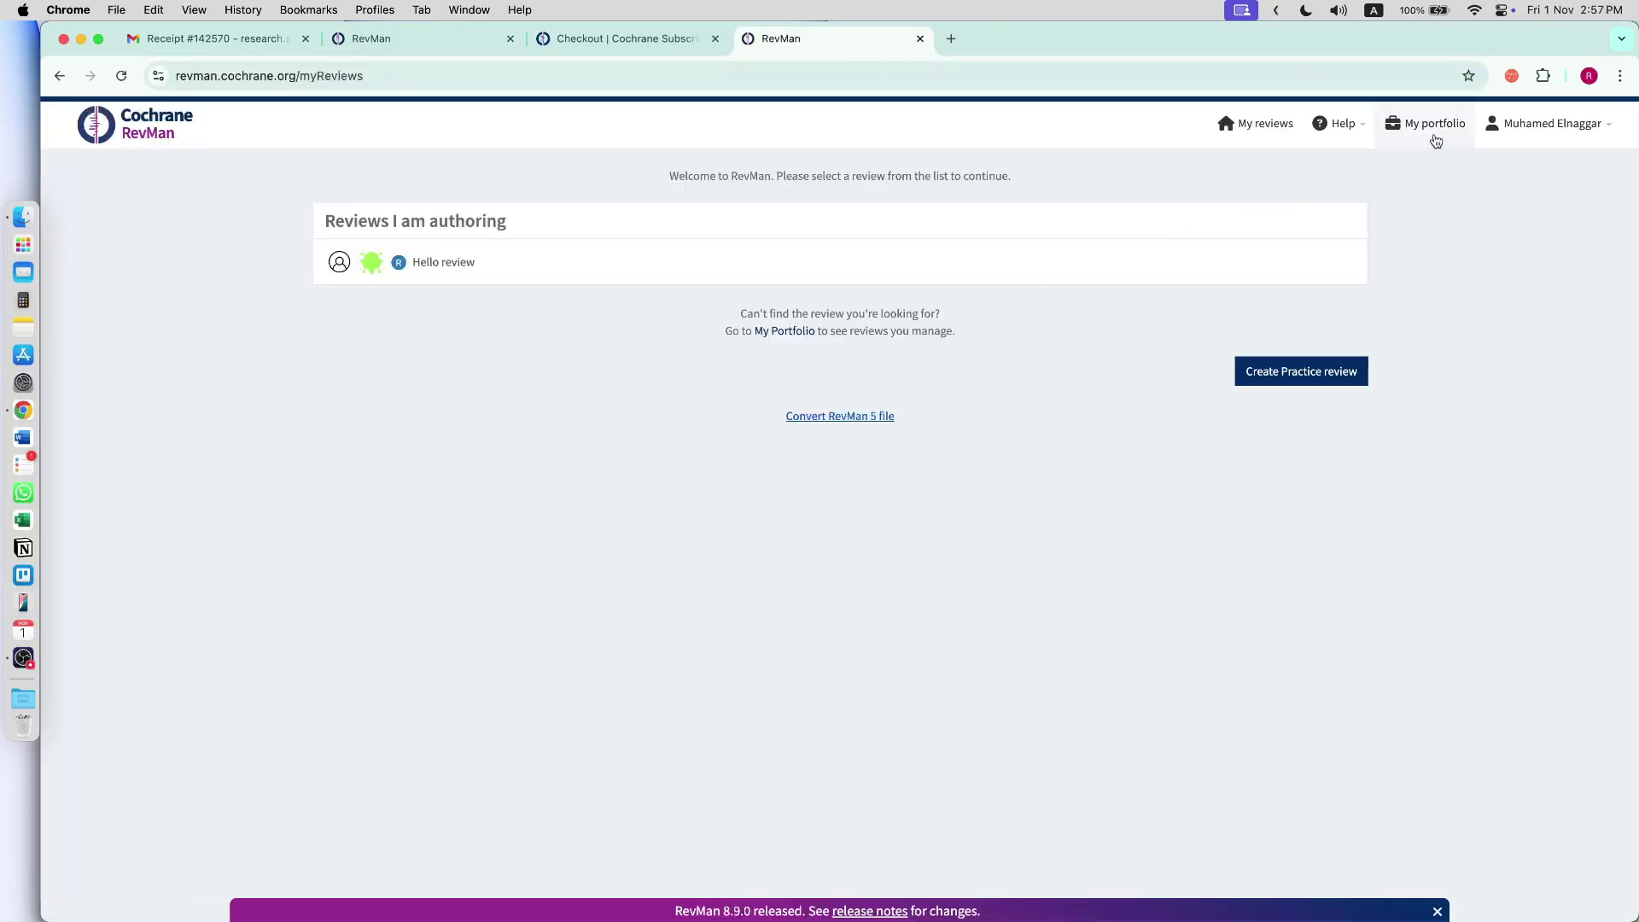
click(1432, 129)
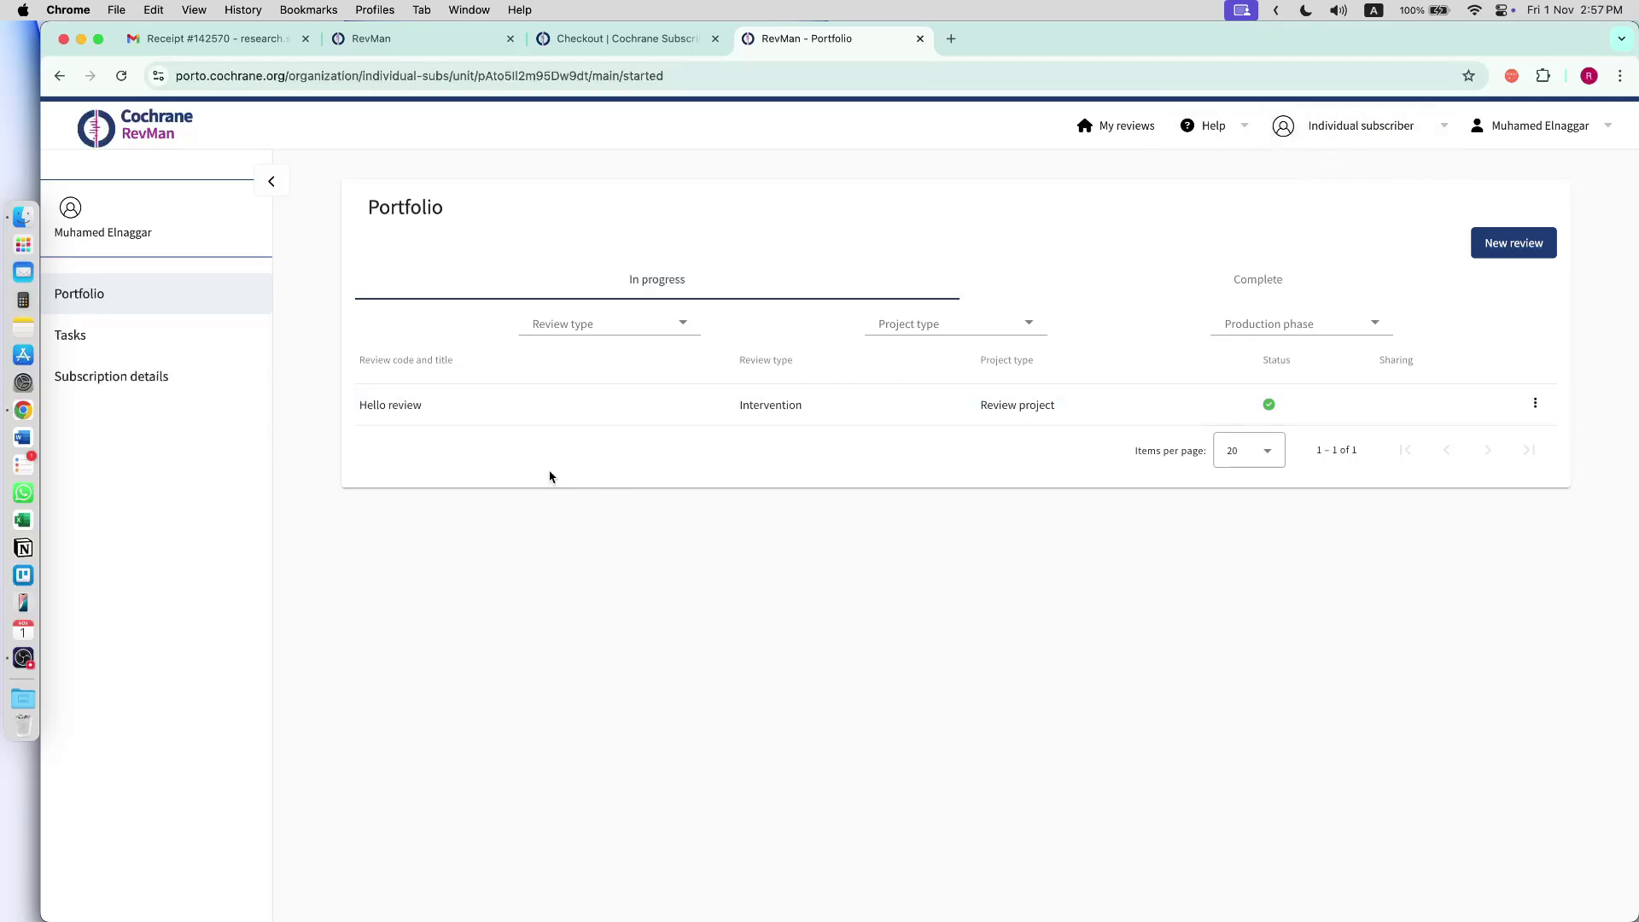
- Start a new review titled "Vidoe title" and look through the available review types
click(1510, 245)
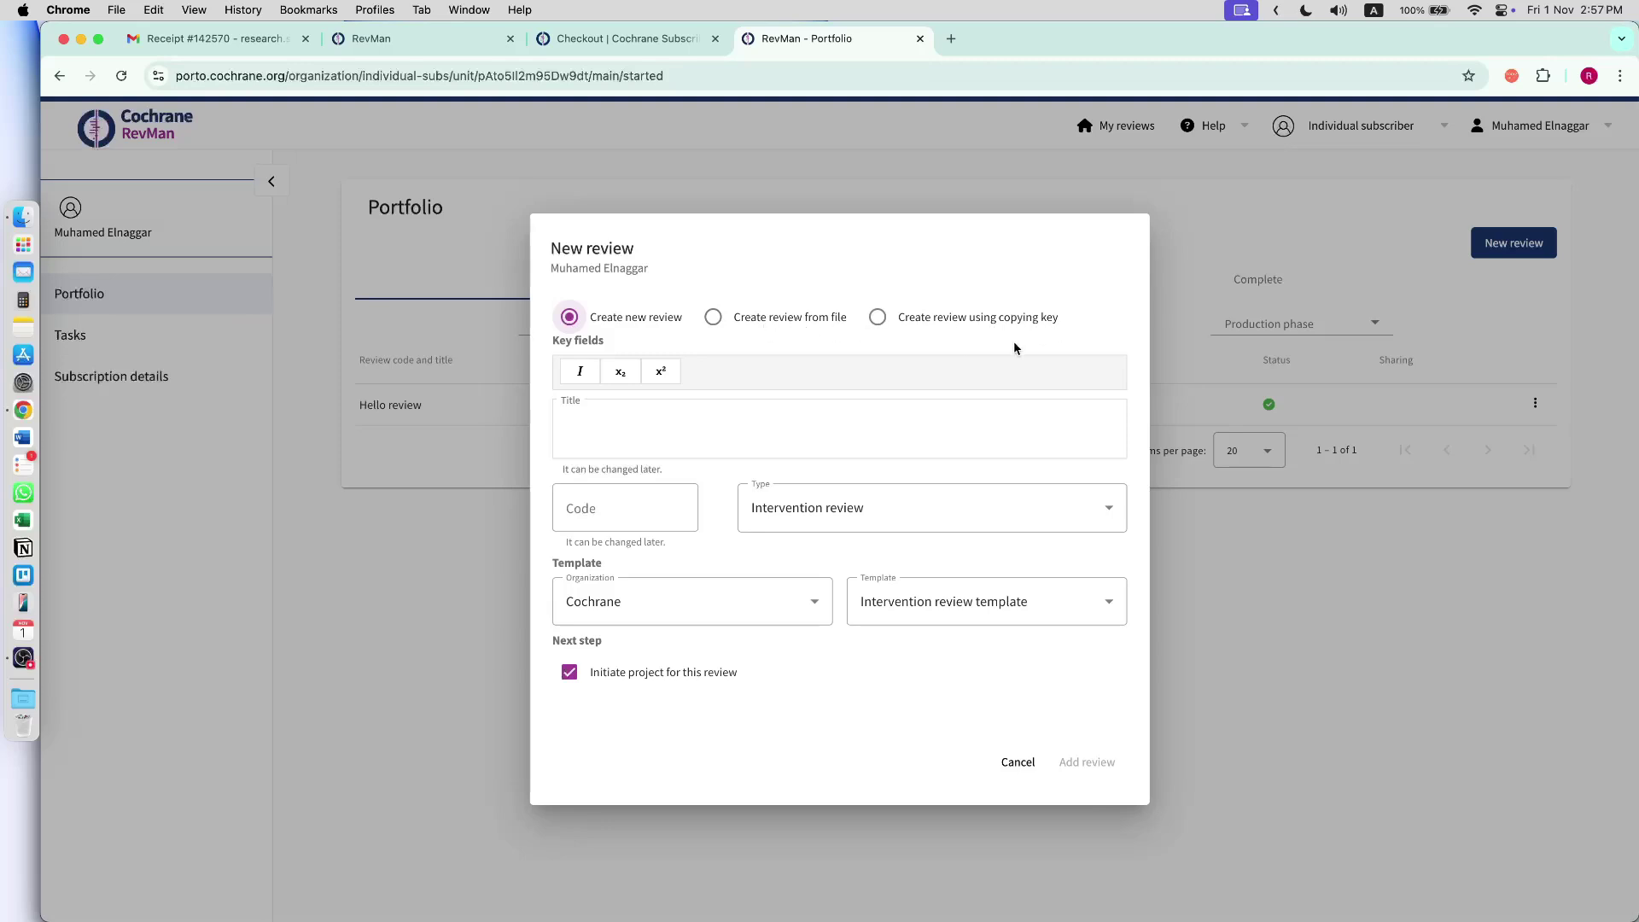
click(658, 425)
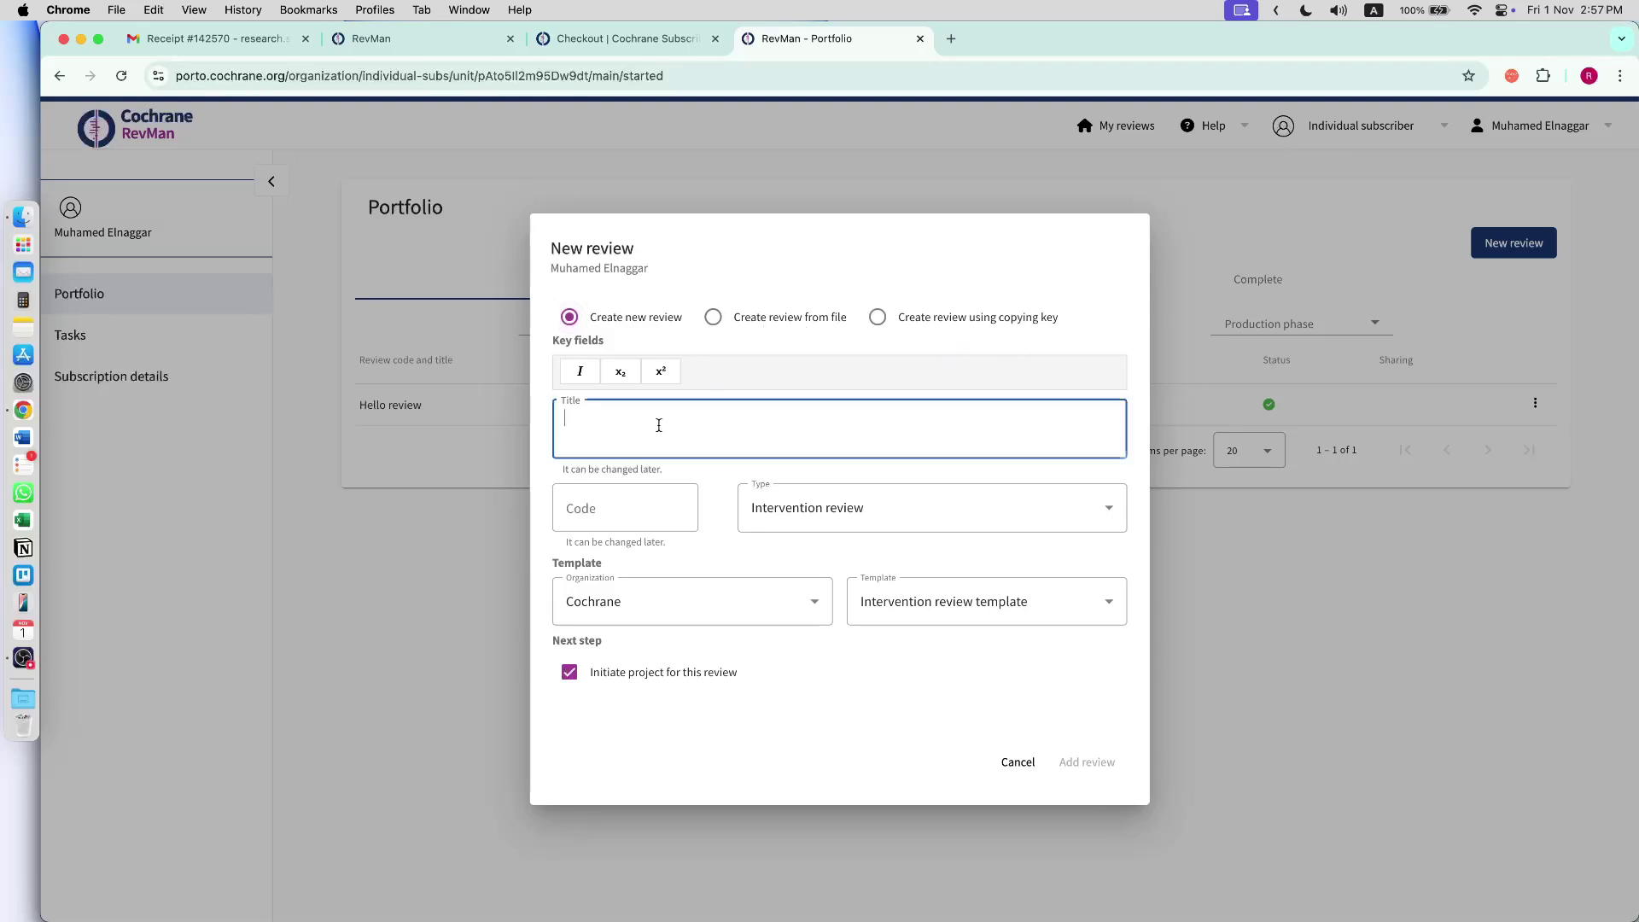
text(Vidoe title)
click(847, 515)
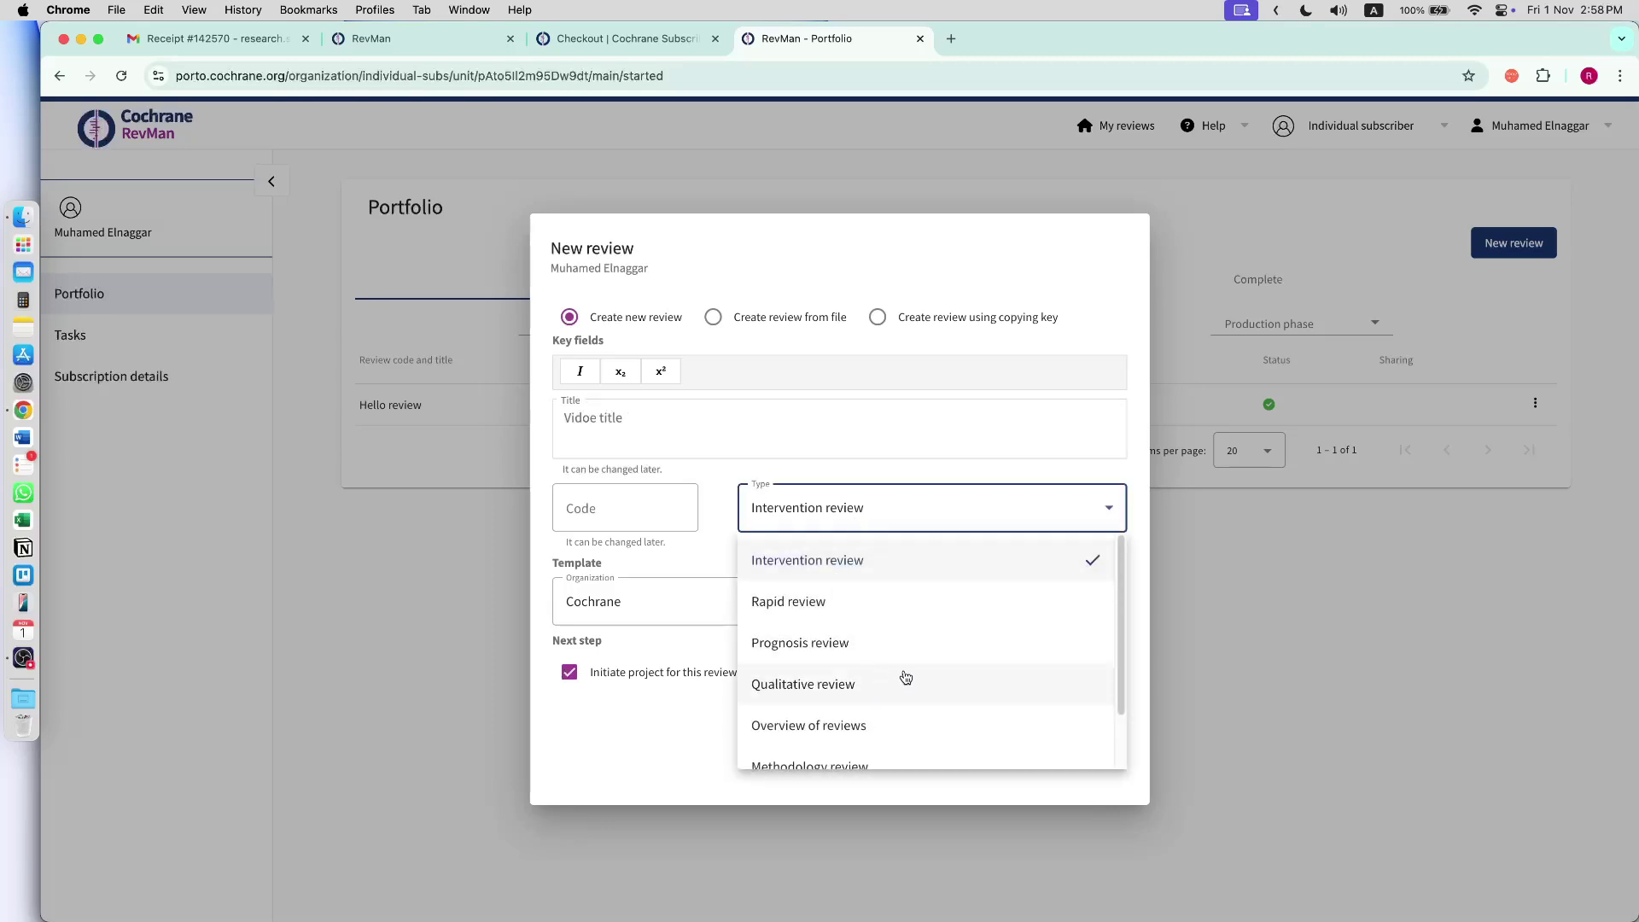
scroll(905, 675, down, 2)
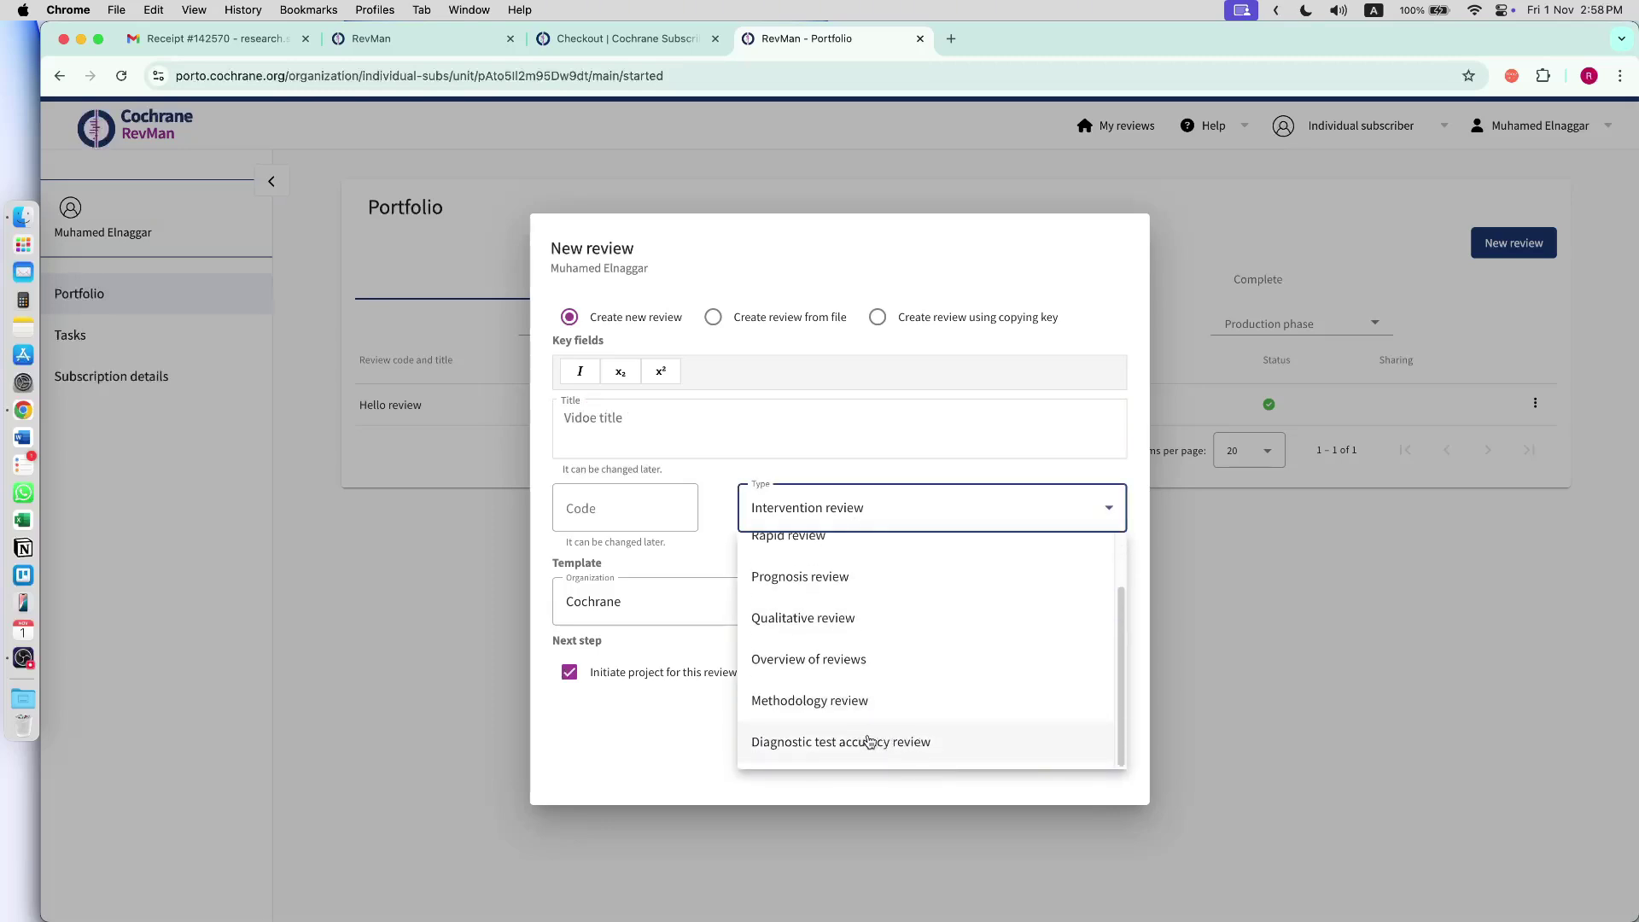
click(906, 459)
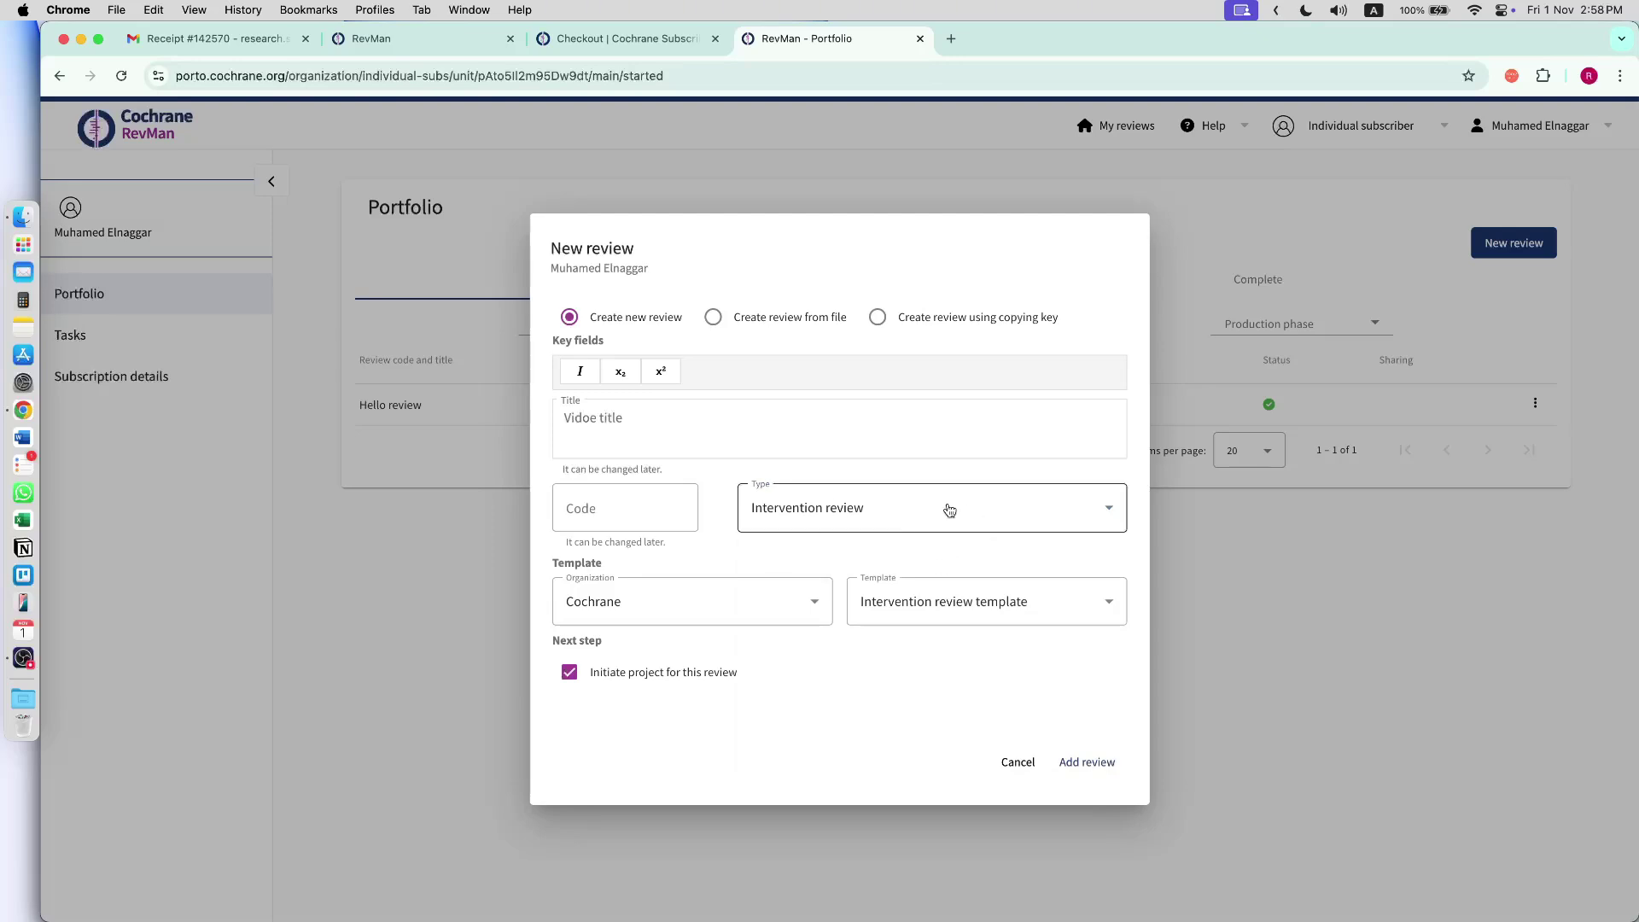
- Set both the review template and its organization to No template (empty), and add the review
click(1016, 607)
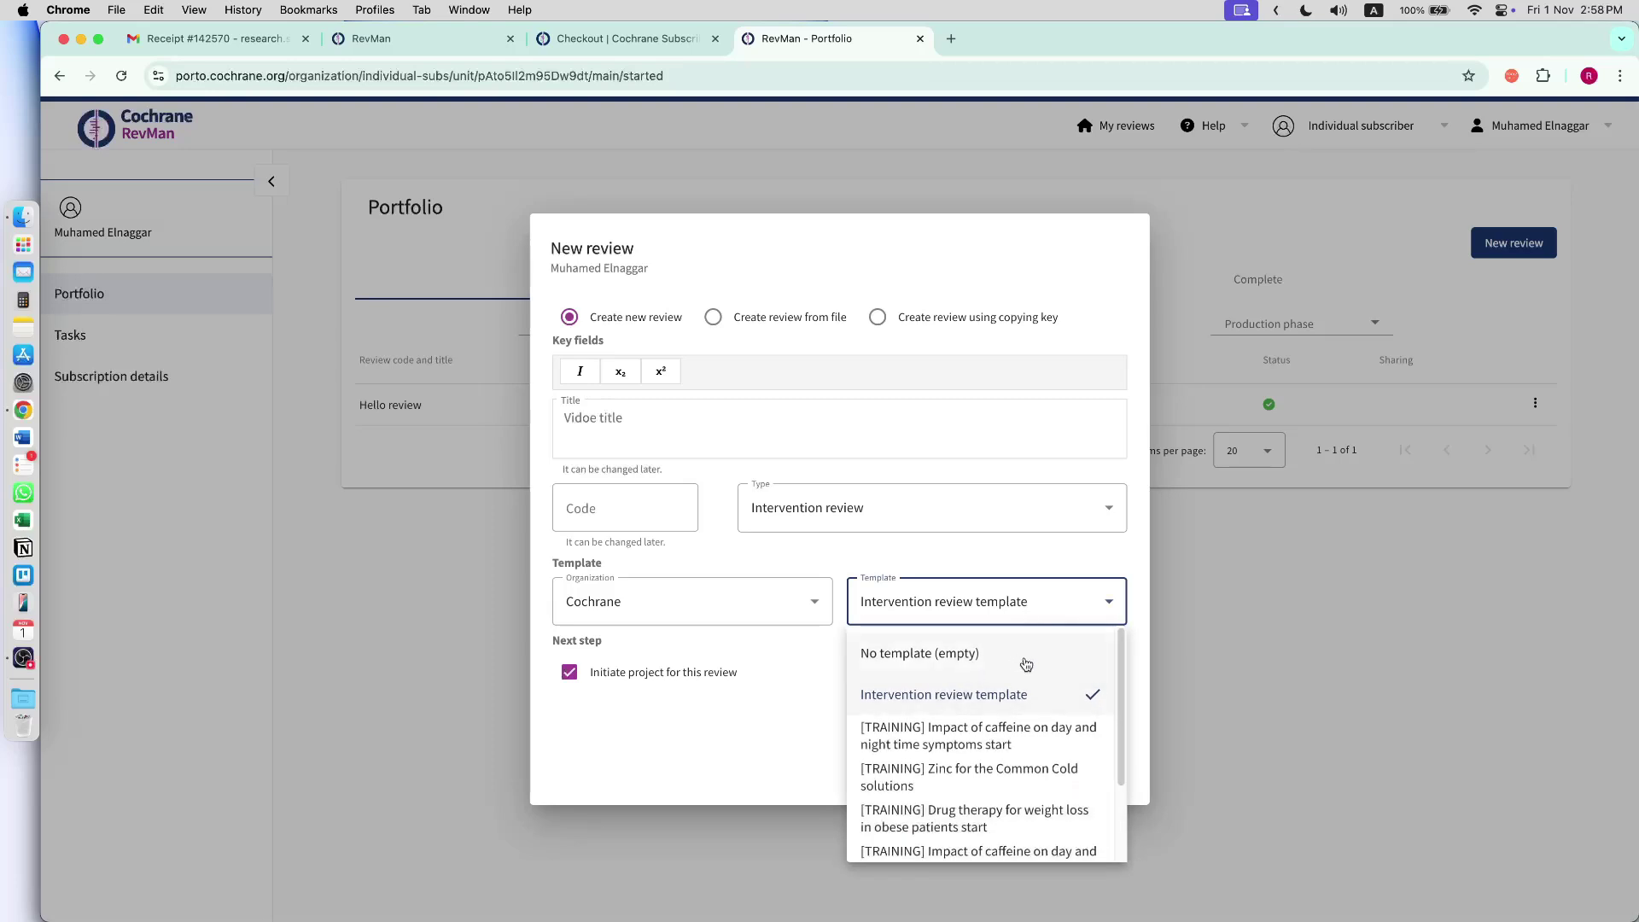
click(956, 653)
click(811, 604)
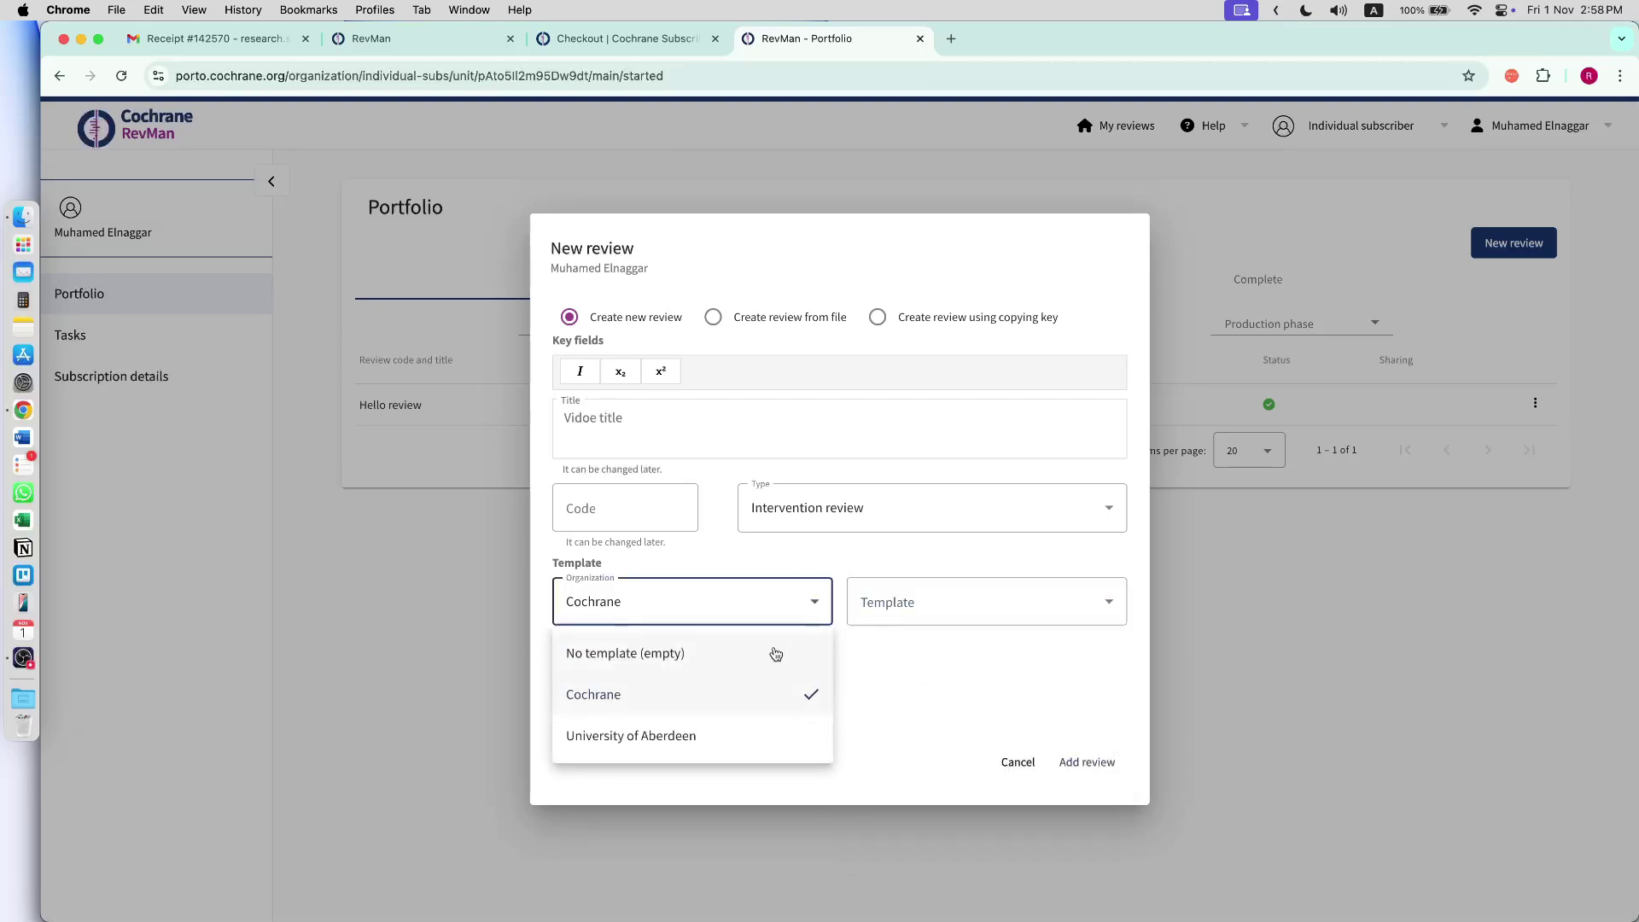
click(661, 650)
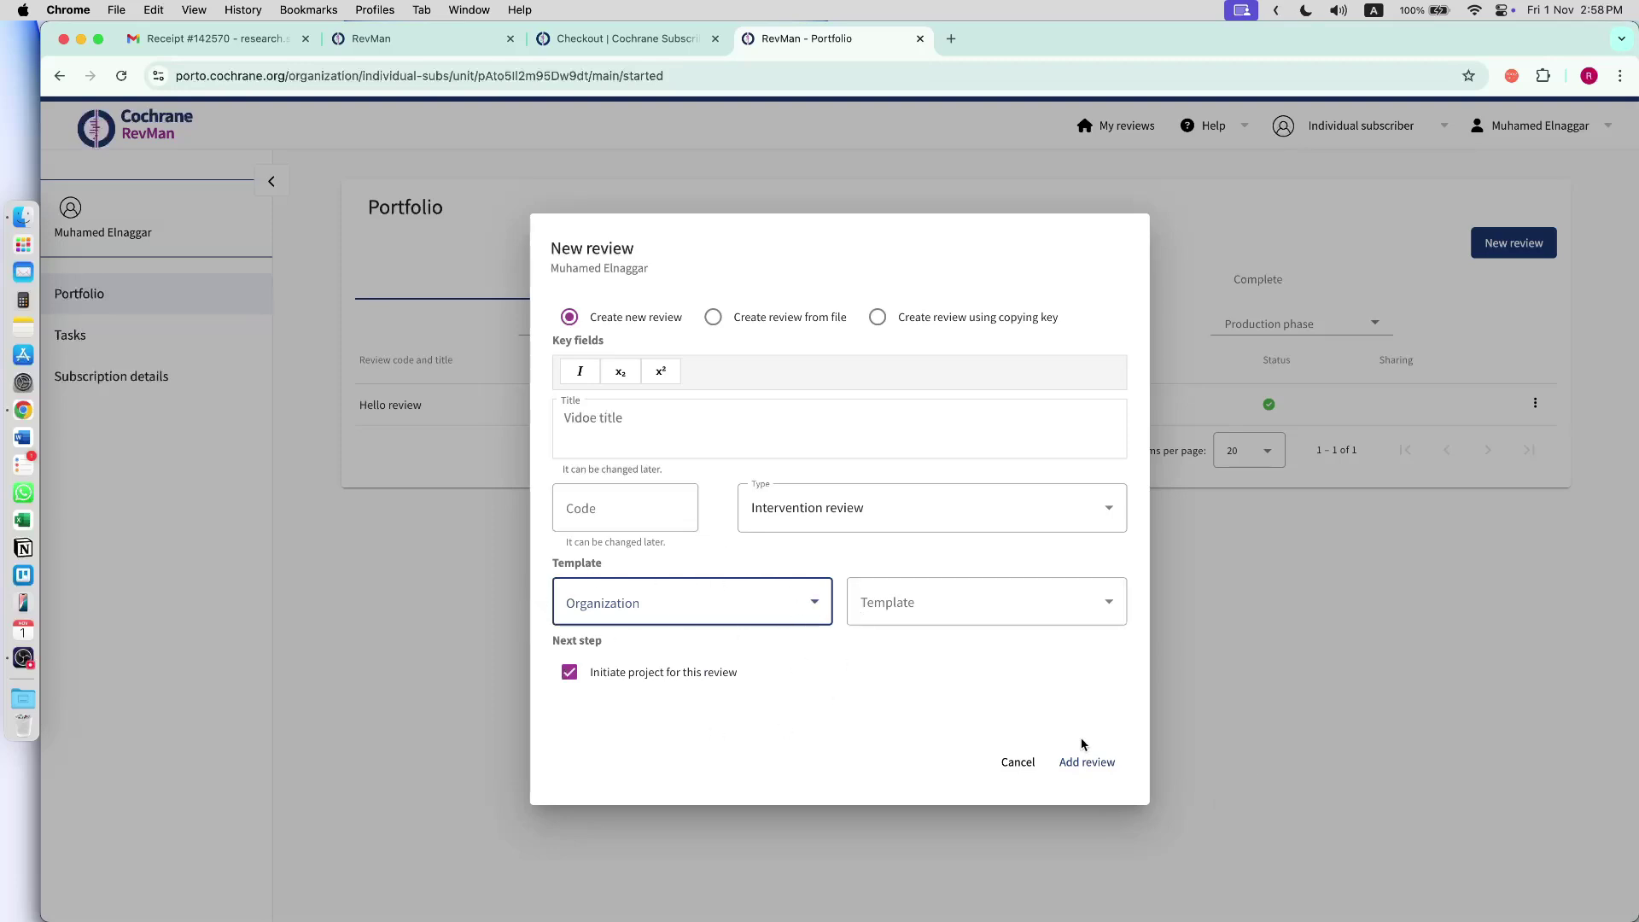
click(1097, 768)
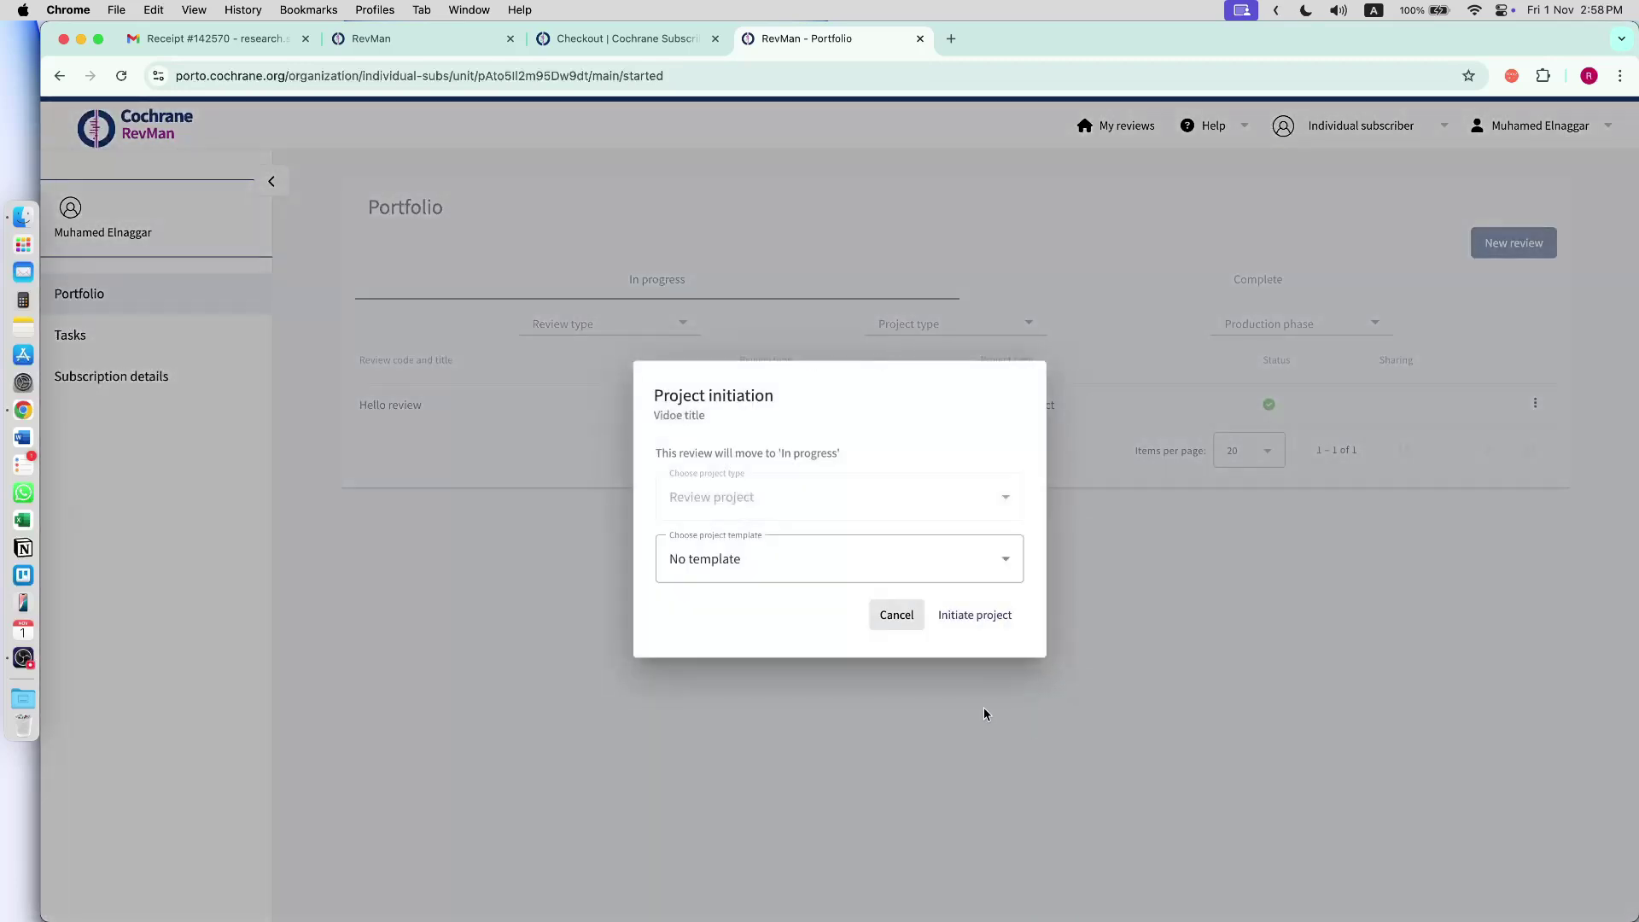
- Initiate the review project with the No template option and acknowledge the success message
click(827, 564)
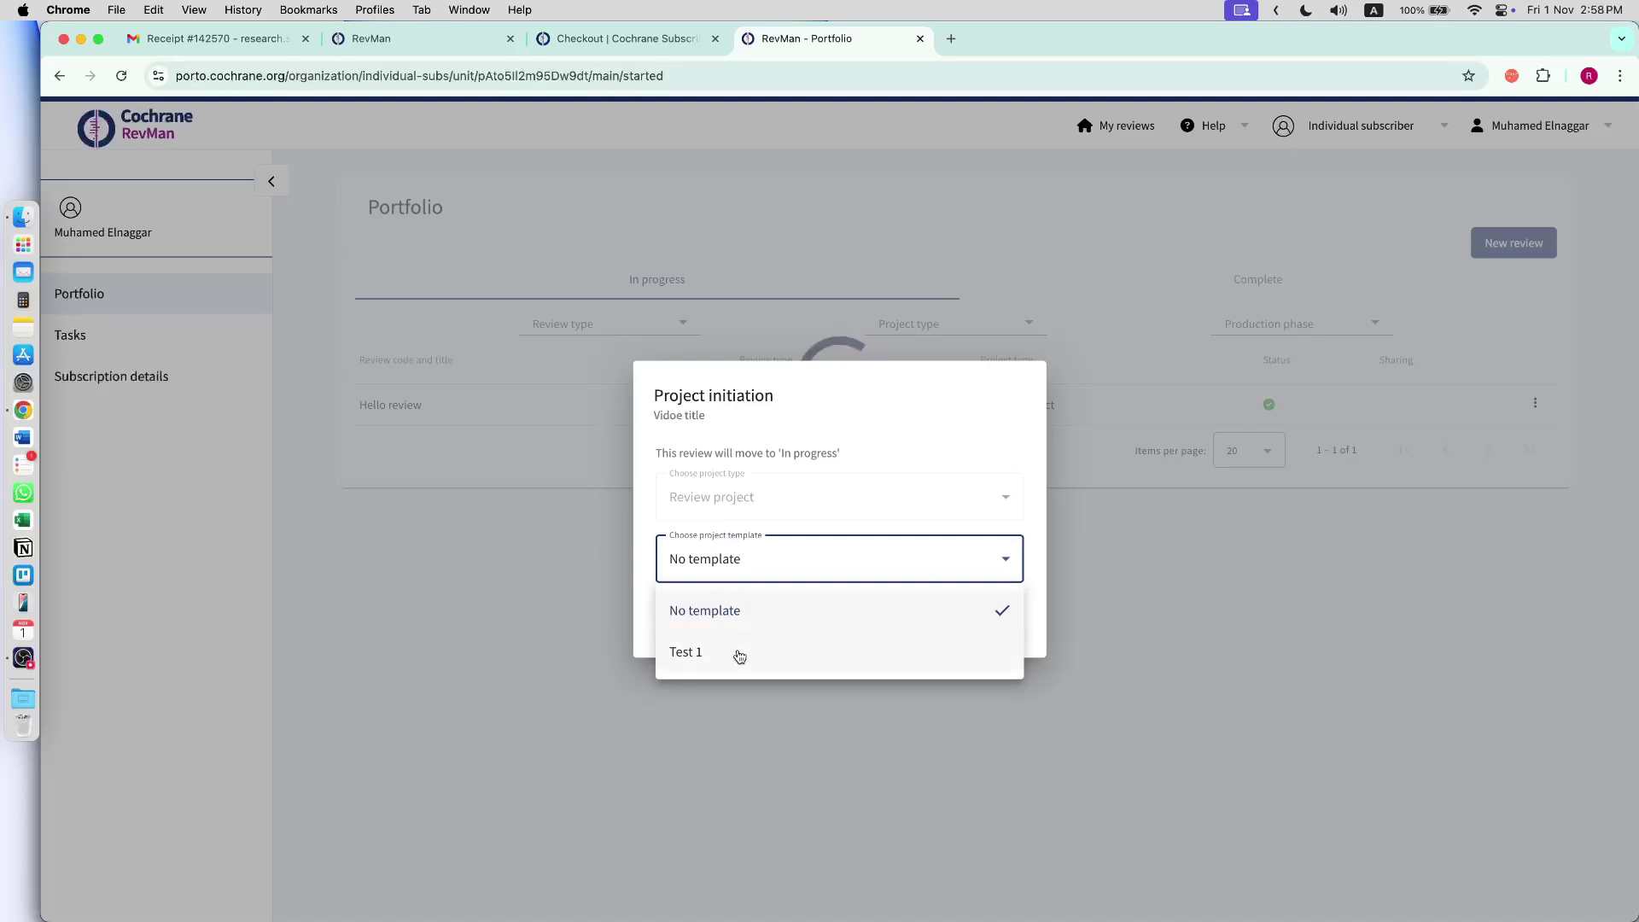
click(990, 610)
click(990, 614)
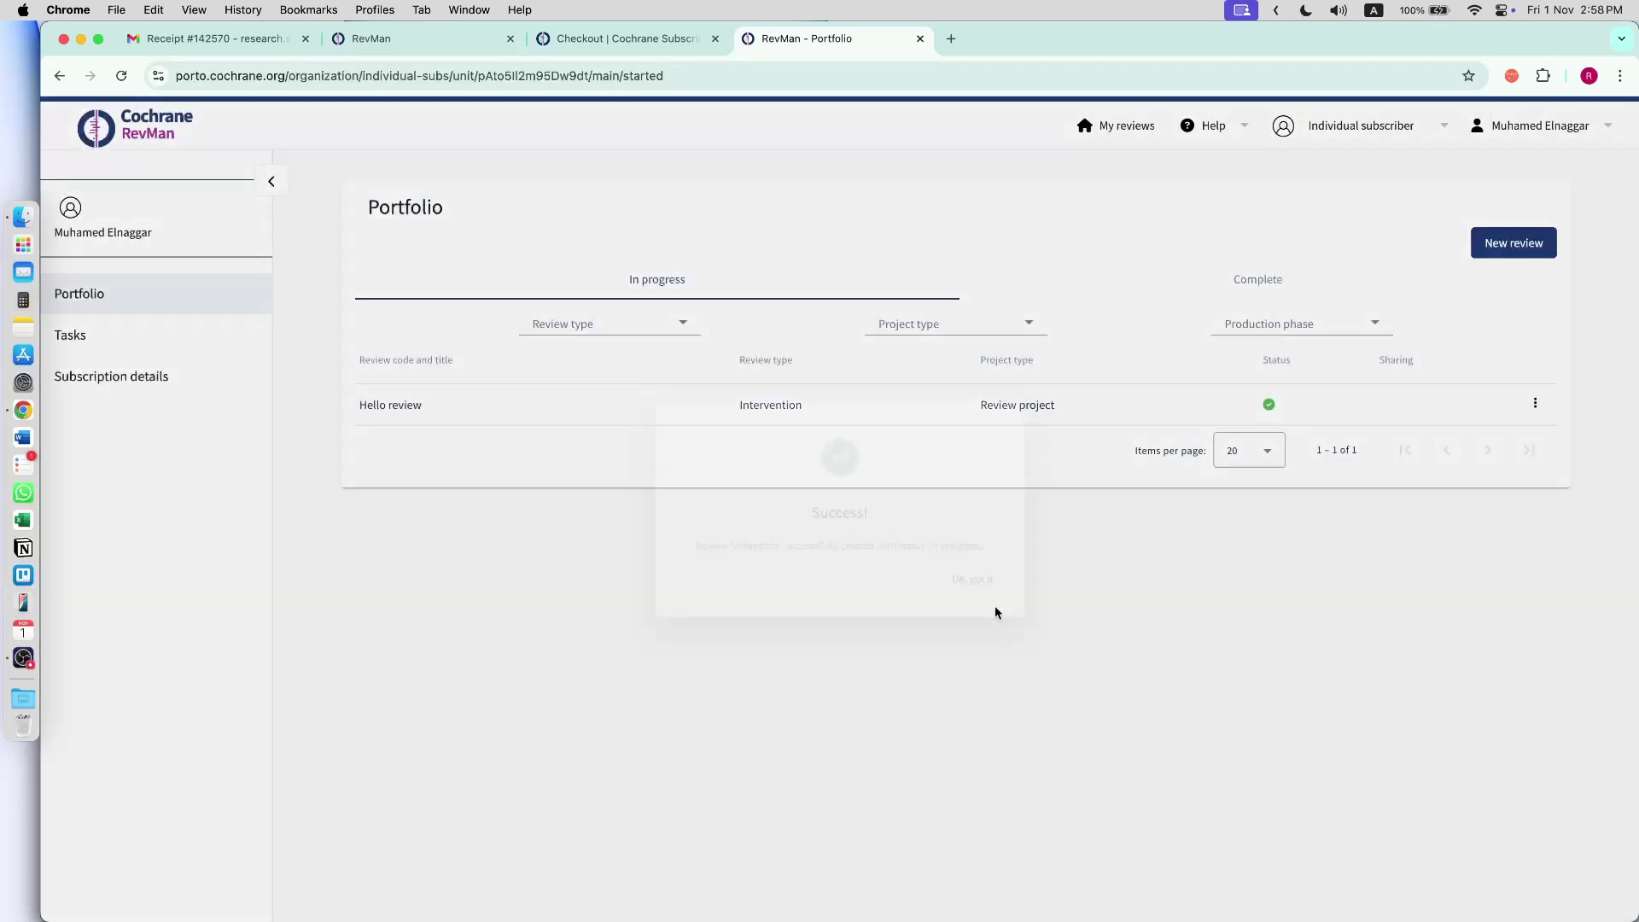
click(973, 589)
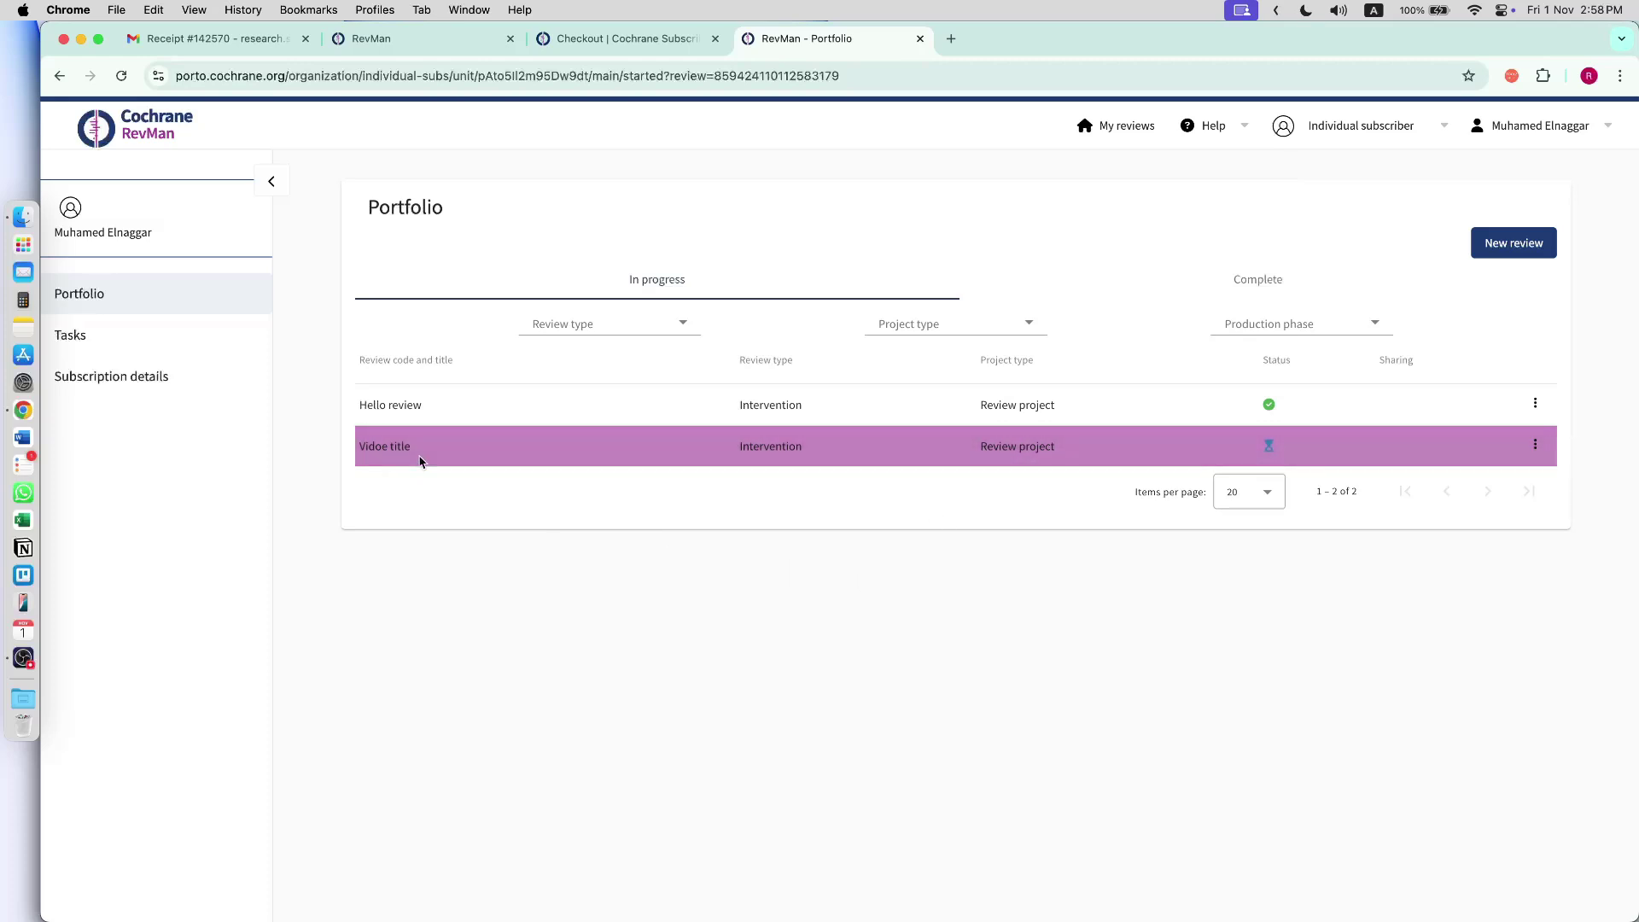
- Open the "Vidoe title" review and confirm having read the Study centric data message to reach its dashboard
click(392, 452)
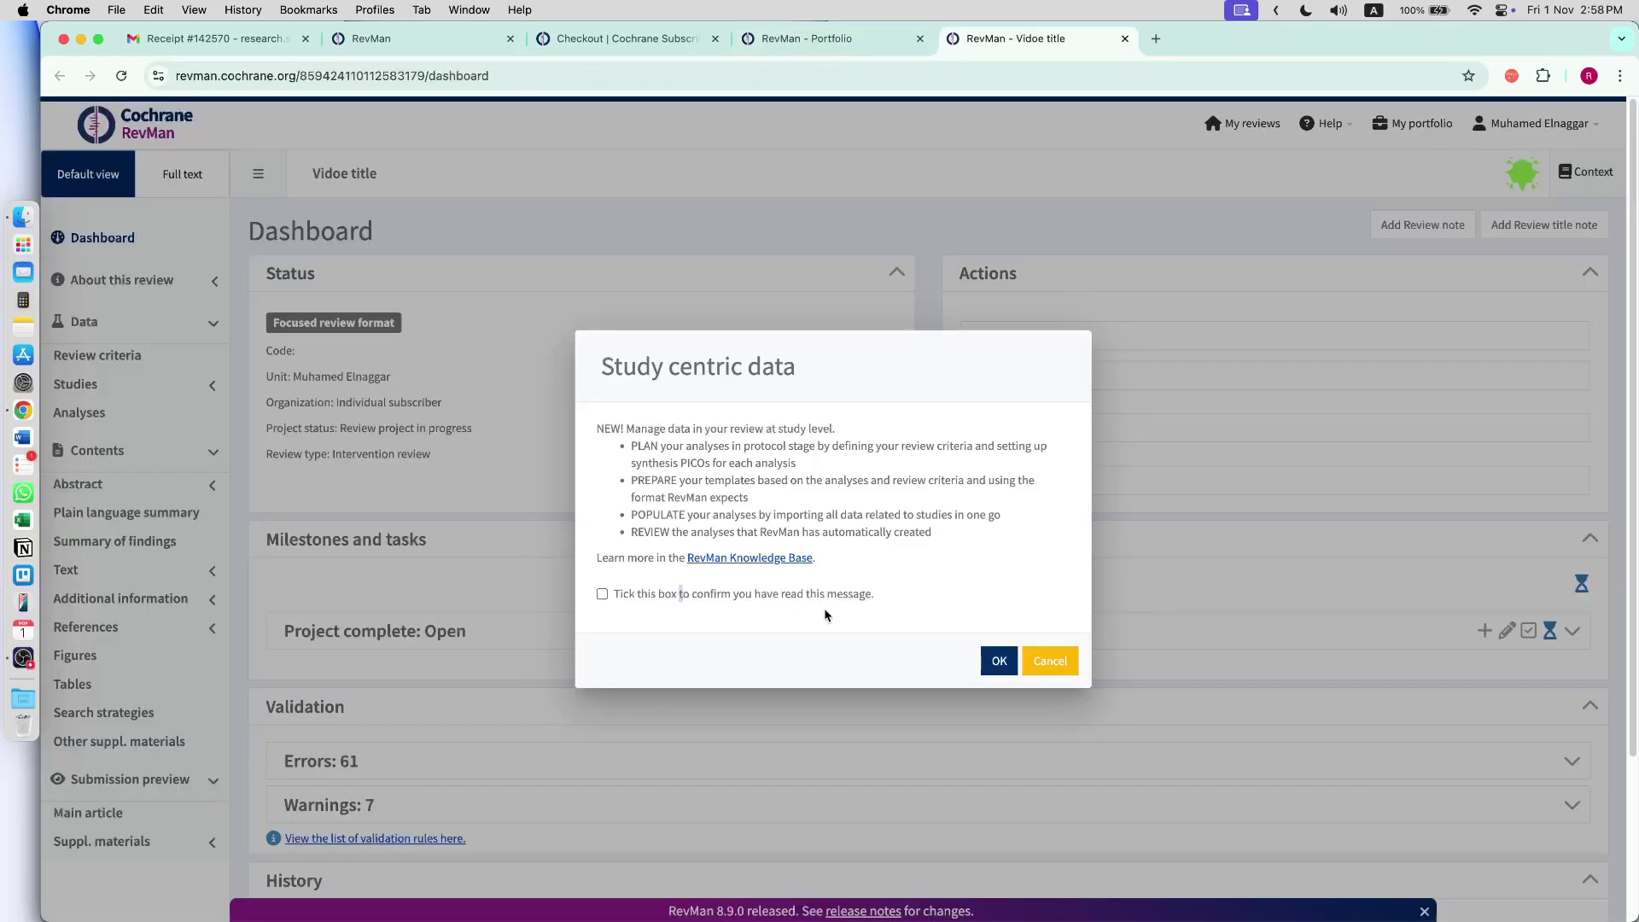
click(602, 596)
click(995, 660)
scroll(803, 631, down, 2)
scroll(791, 636, up, 2)
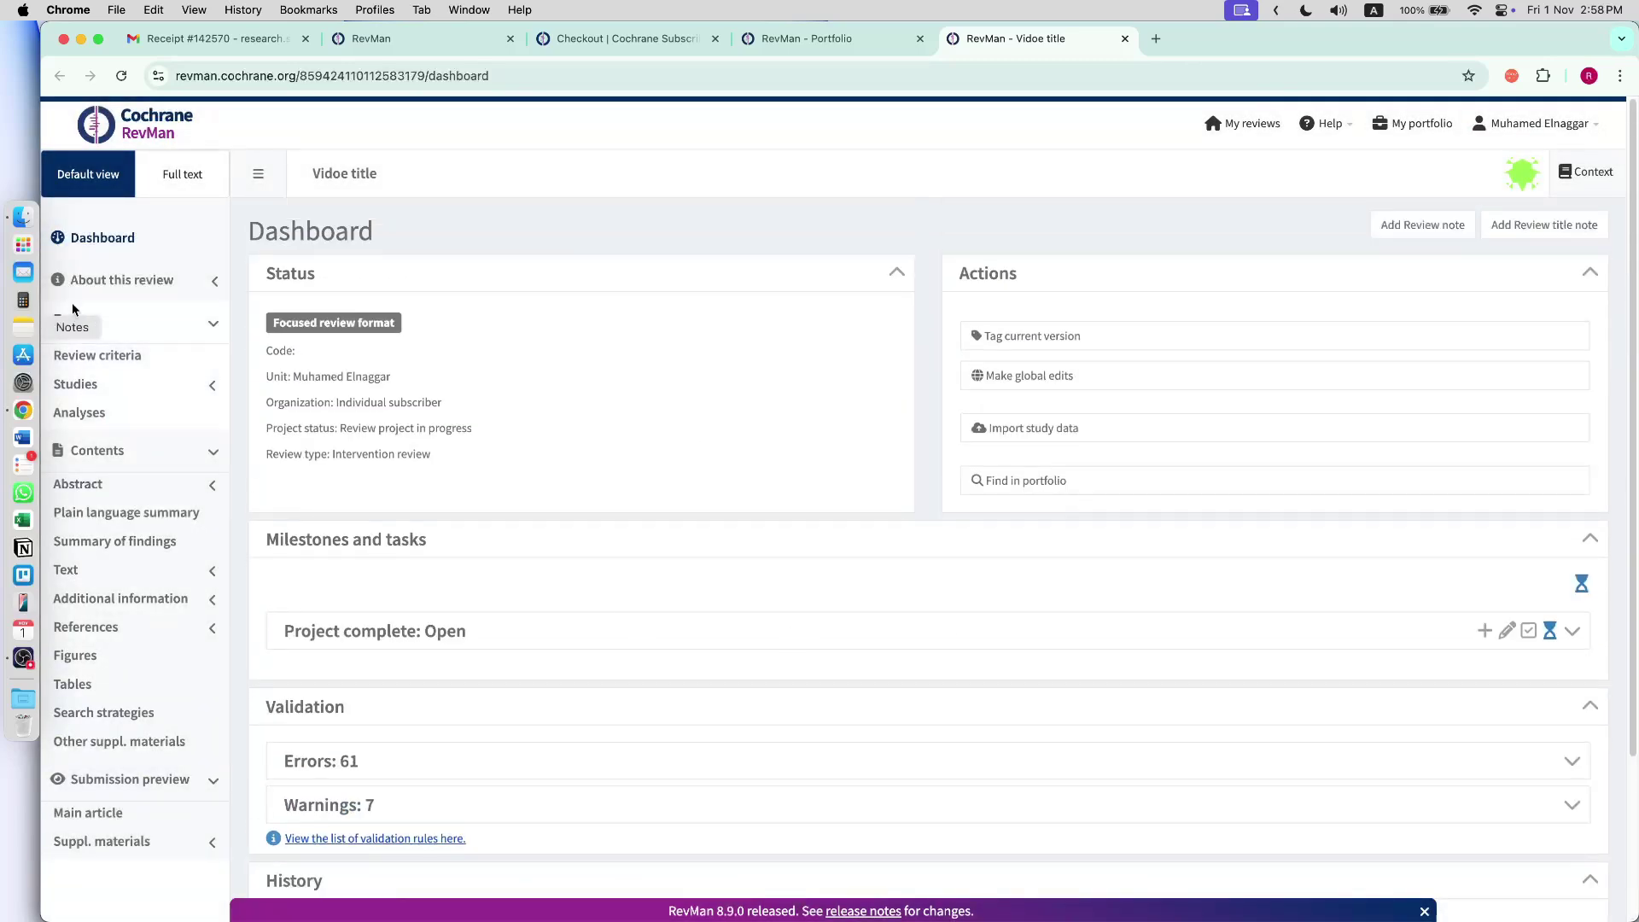
scroll(431, 648, down, 1)
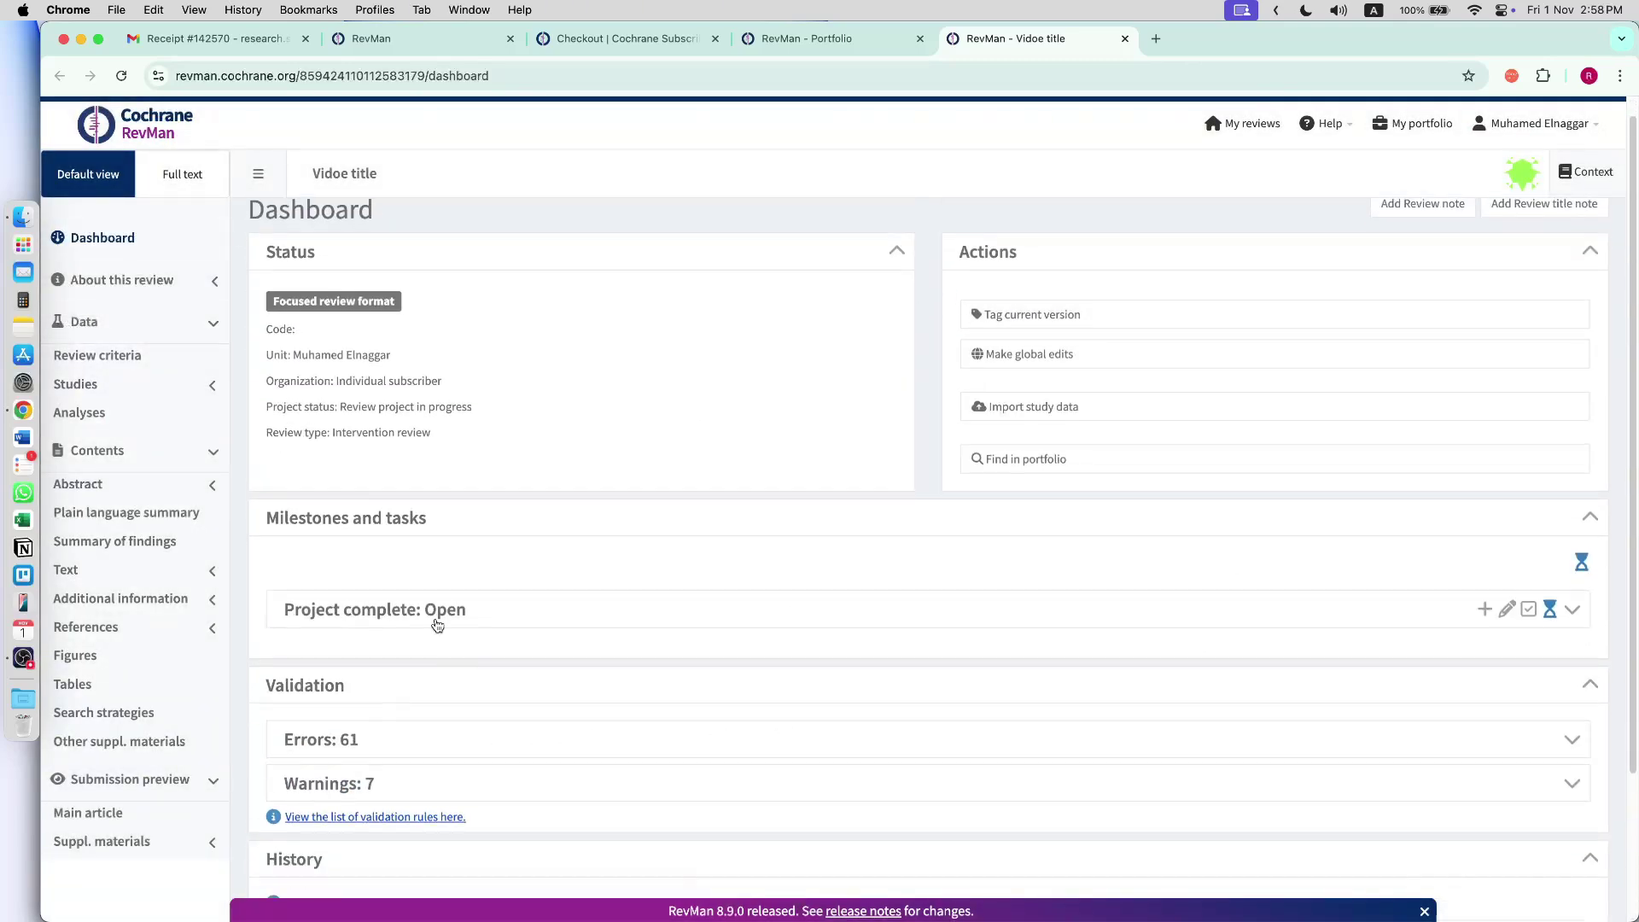
scroll(1163, 553, down, 1)
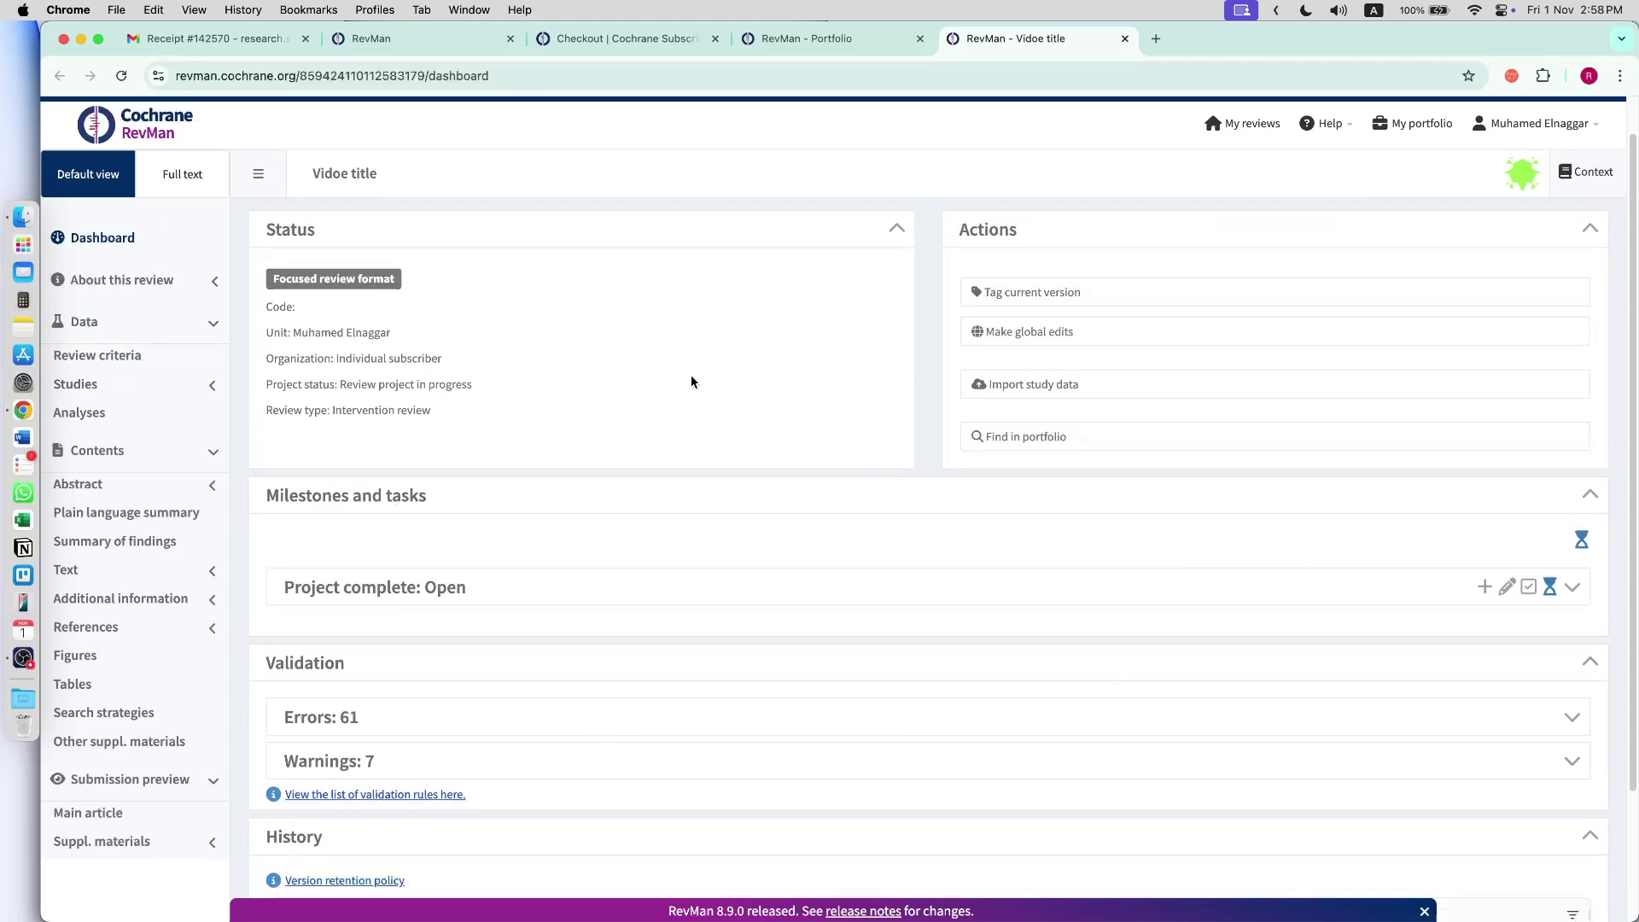
scroll(510, 658, down, 3)
scroll(486, 585, up, 5)
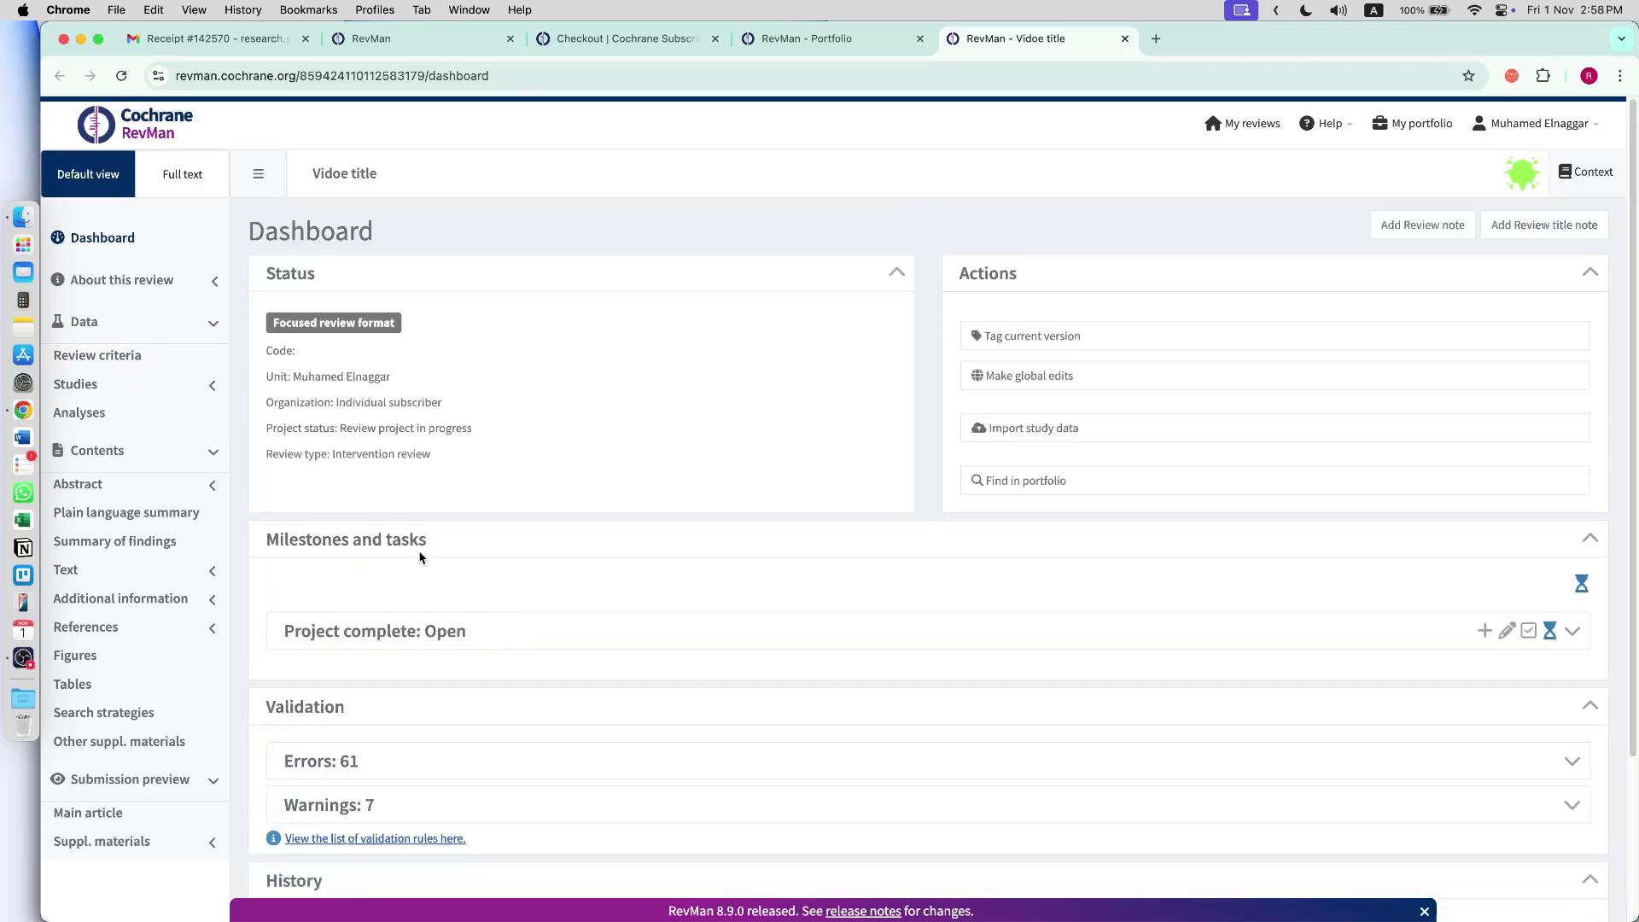
- Add an included study with an author's name followed by "et al. 2022" as its Study ID and 2022 as its year
click(91, 388)
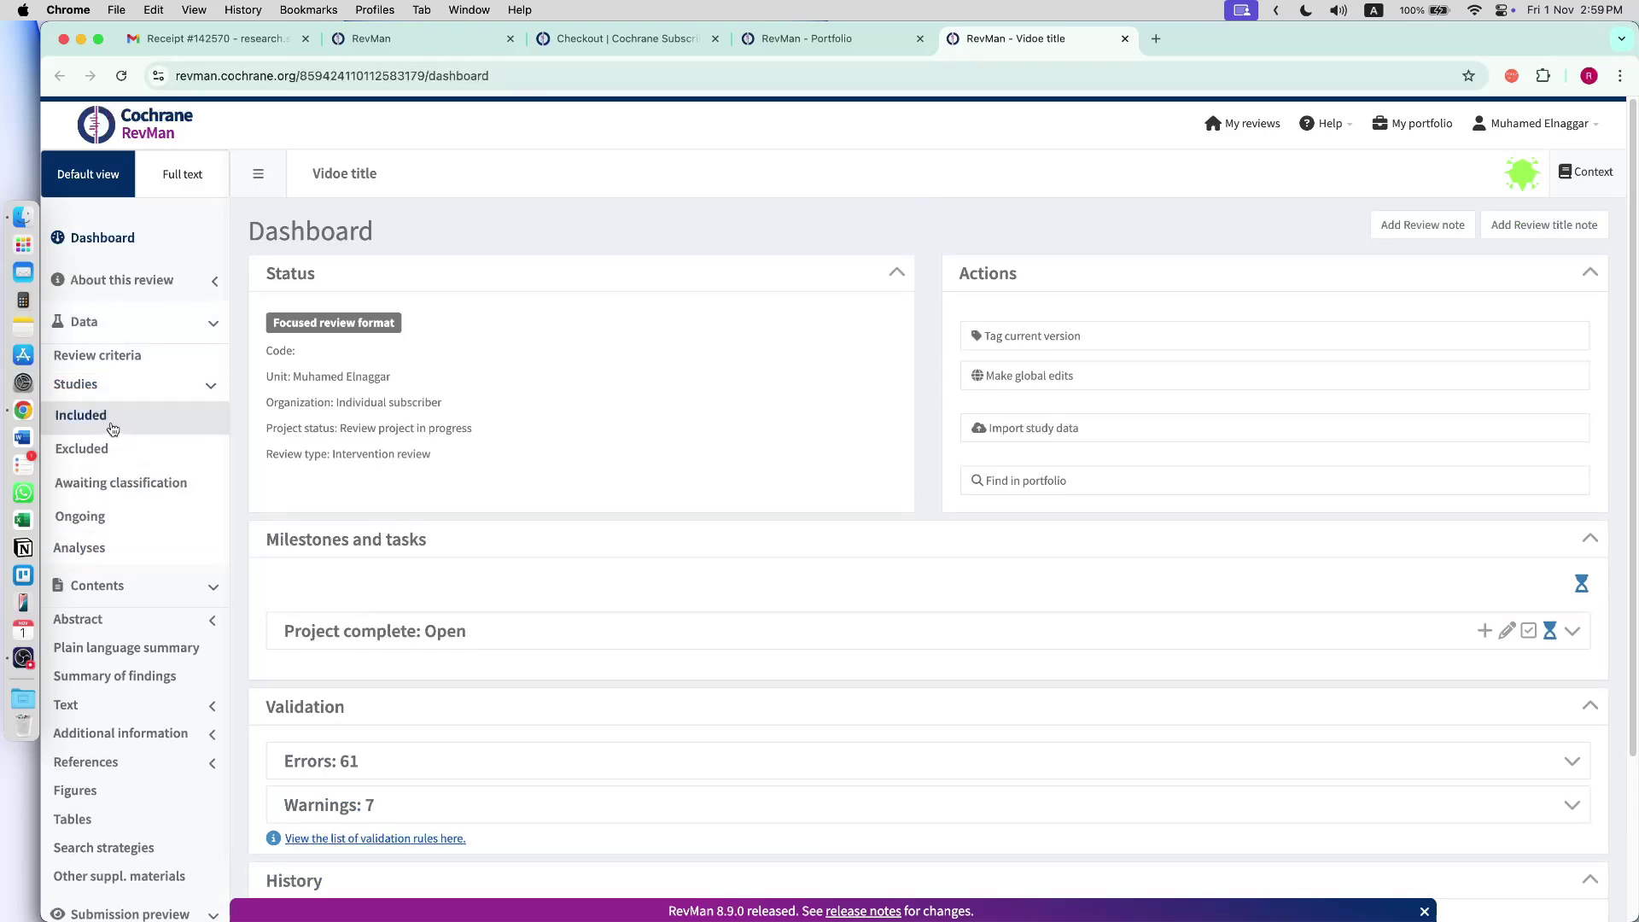
click(110, 426)
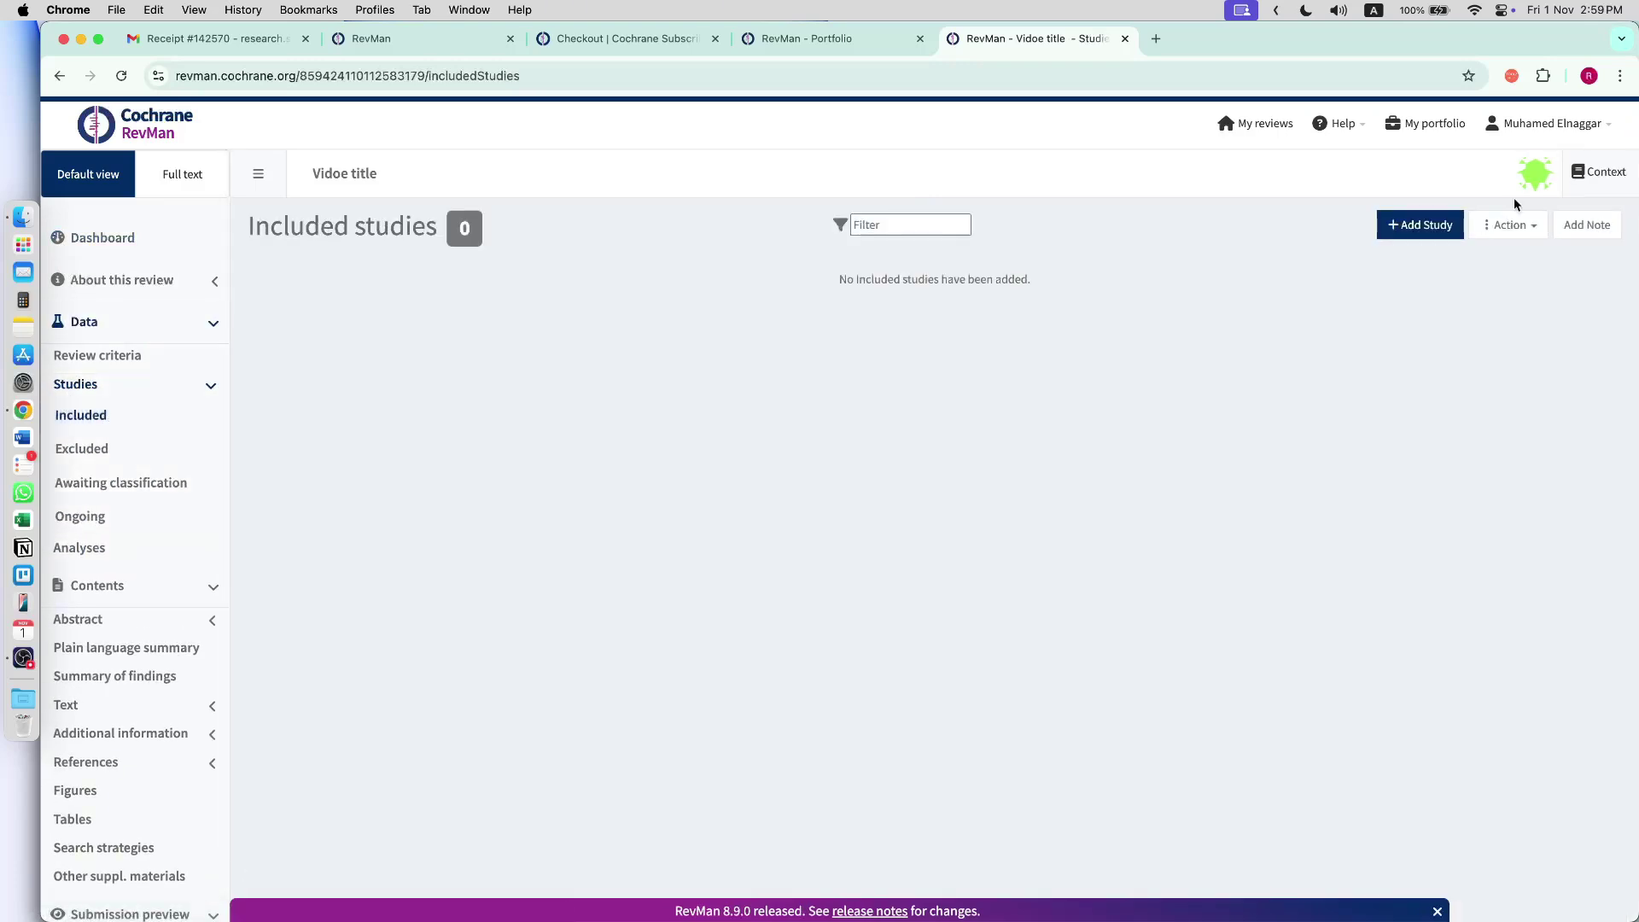
click(1391, 236)
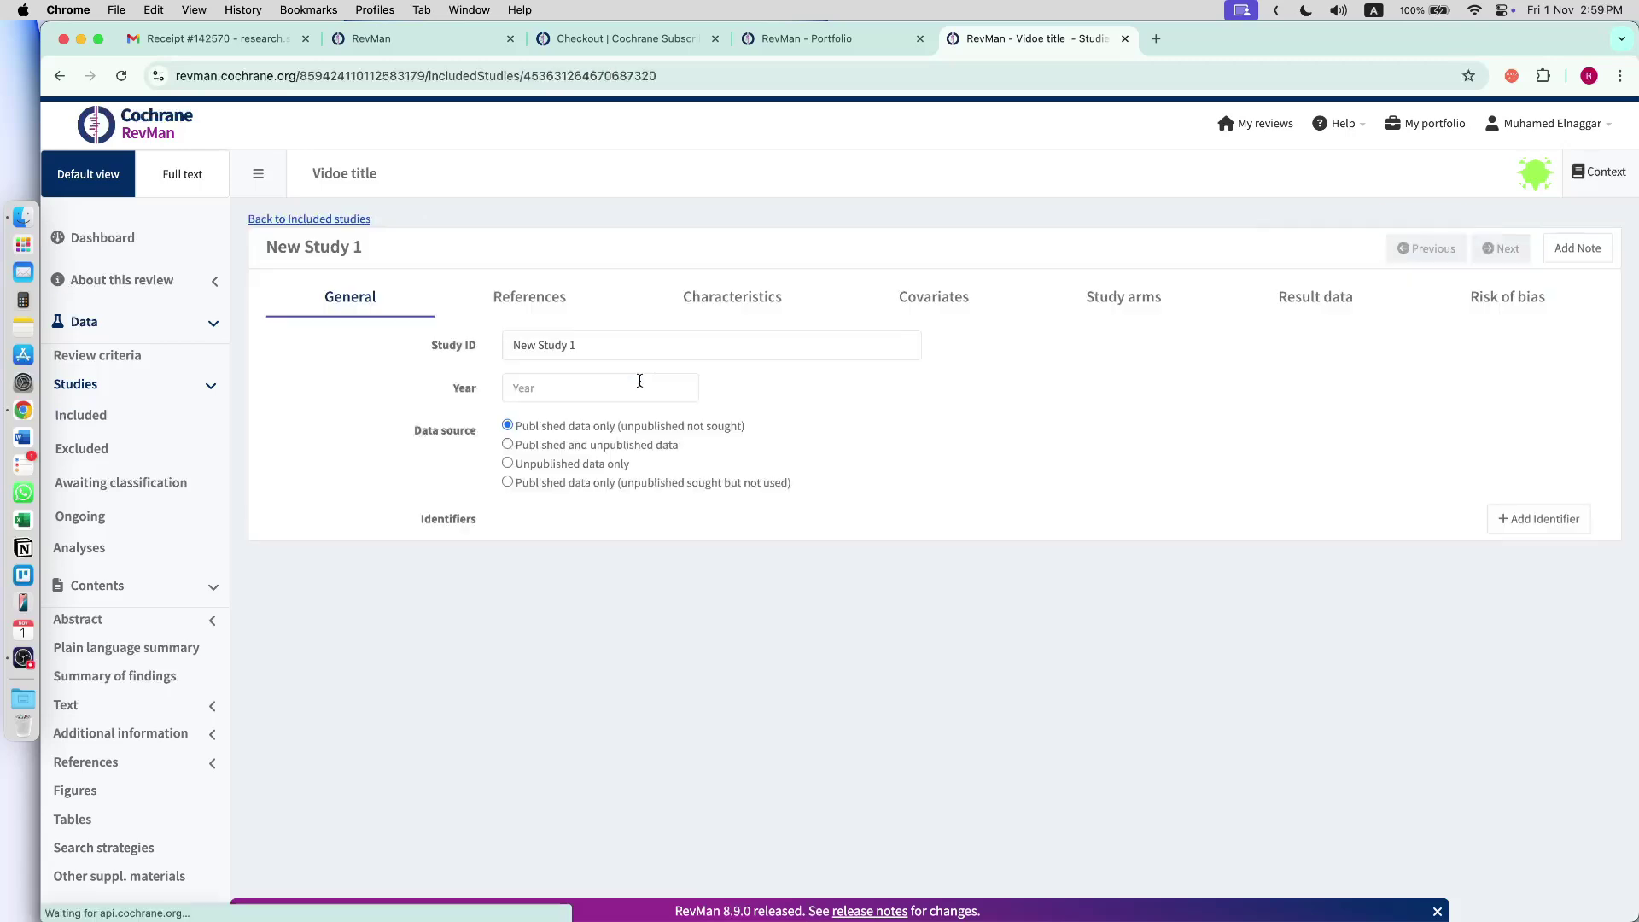
click(613, 344)
triple_click(614, 344)
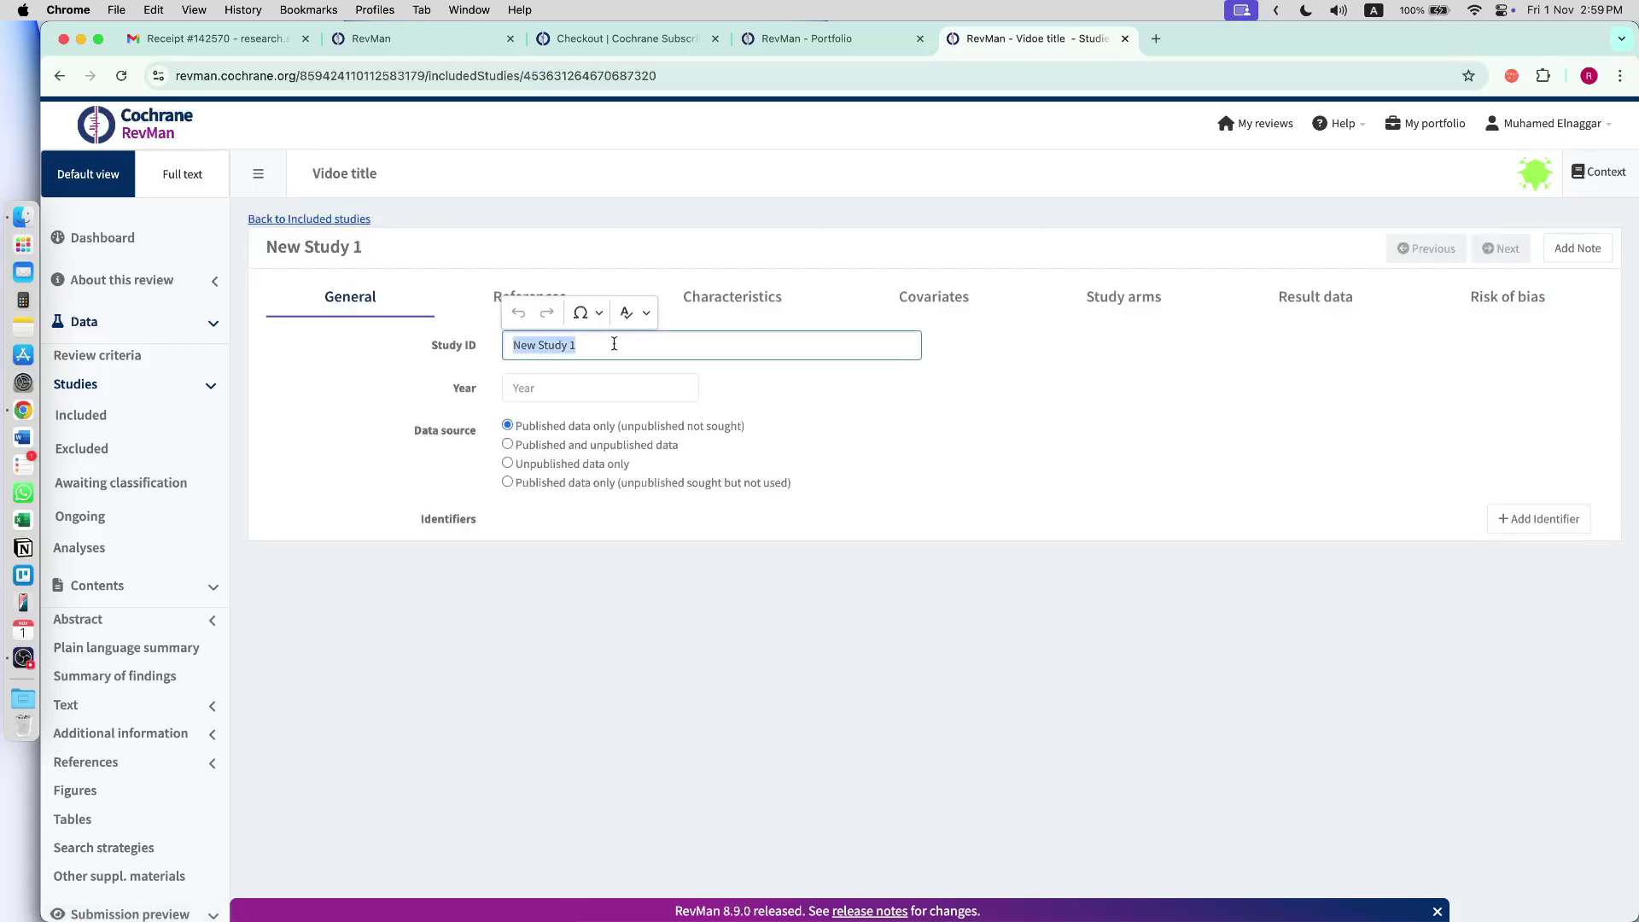
text(mohamed et al. 2022)
click(585, 375)
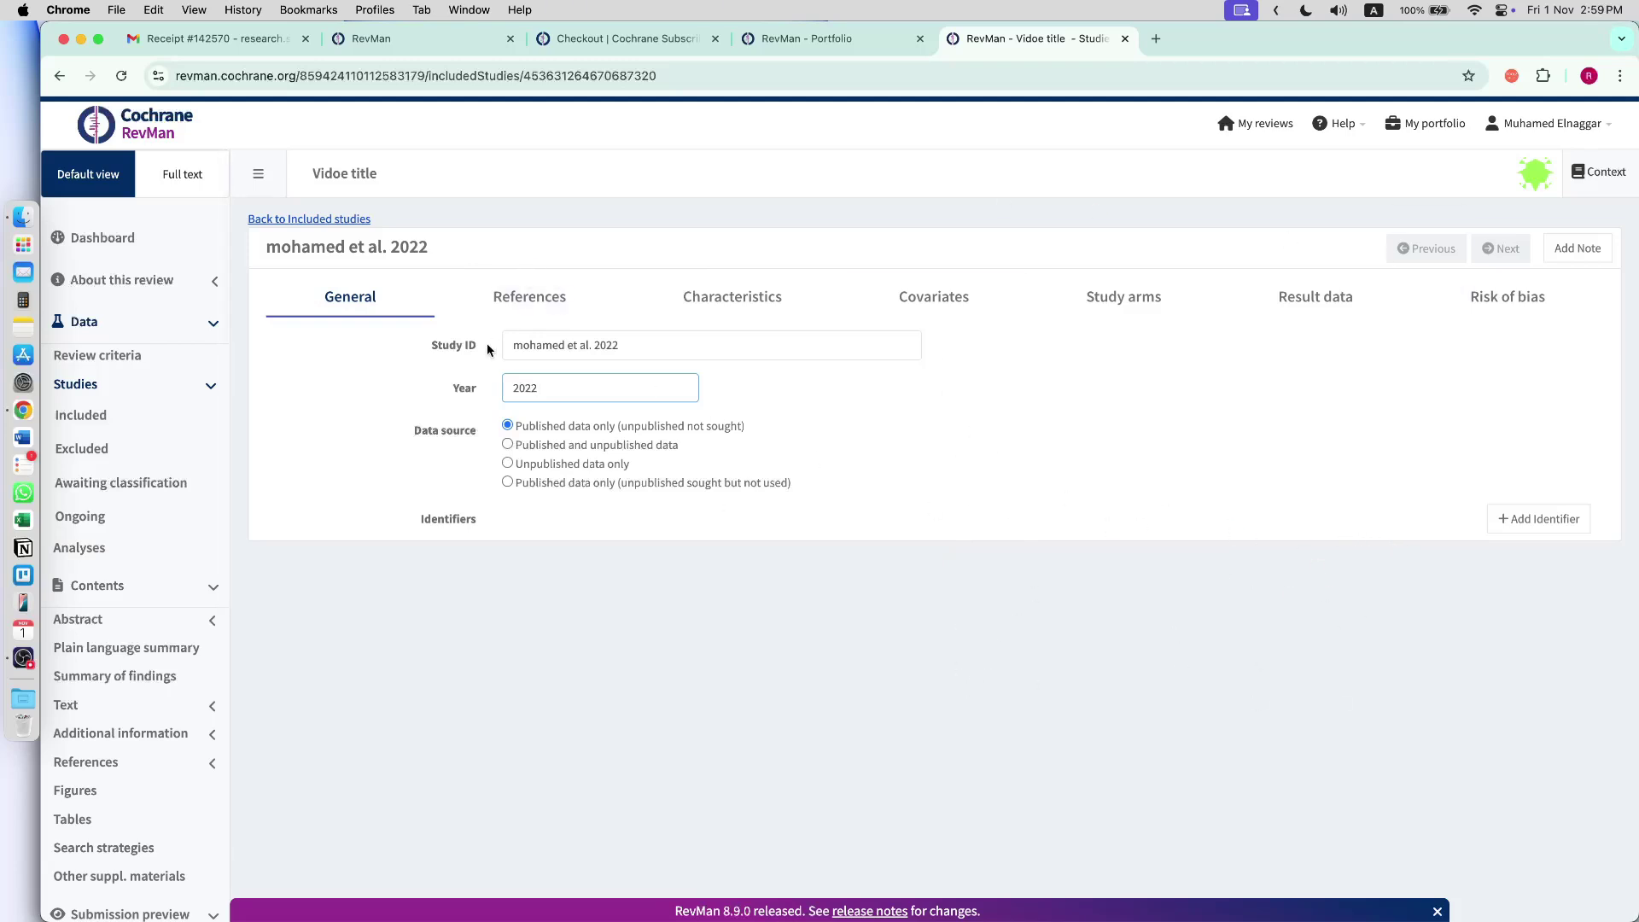
- Look through the 2022 study's References, Characteristics, Covariates, Study arms and Result data sections, and return to the included studies
click(530, 298)
click(741, 299)
click(1016, 305)
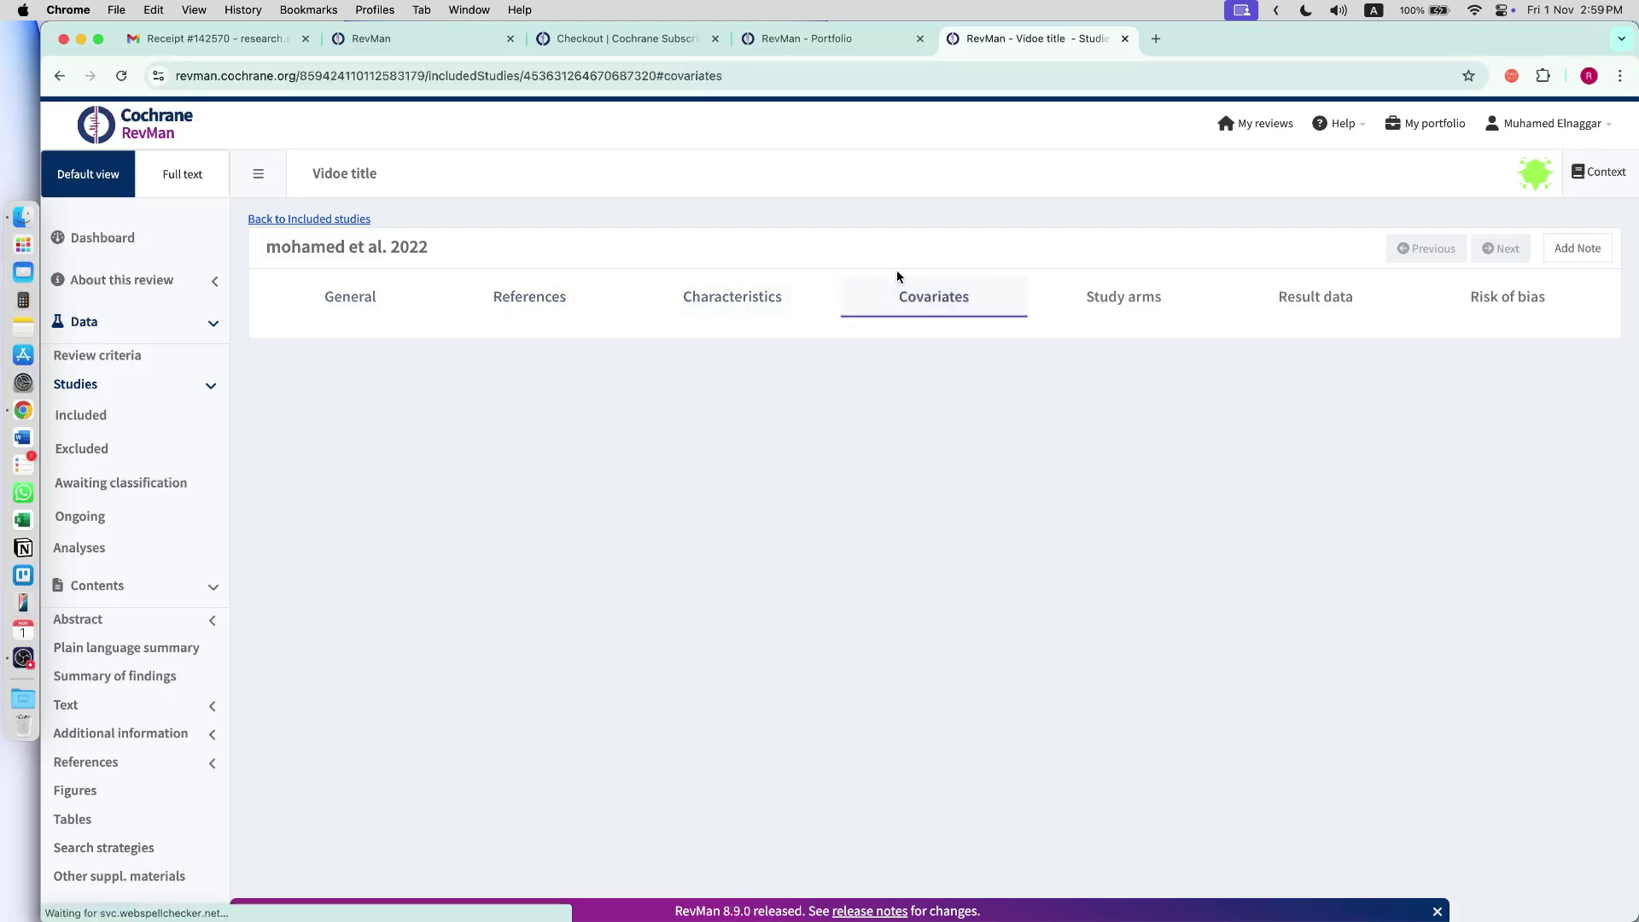
click(1109, 307)
click(1333, 309)
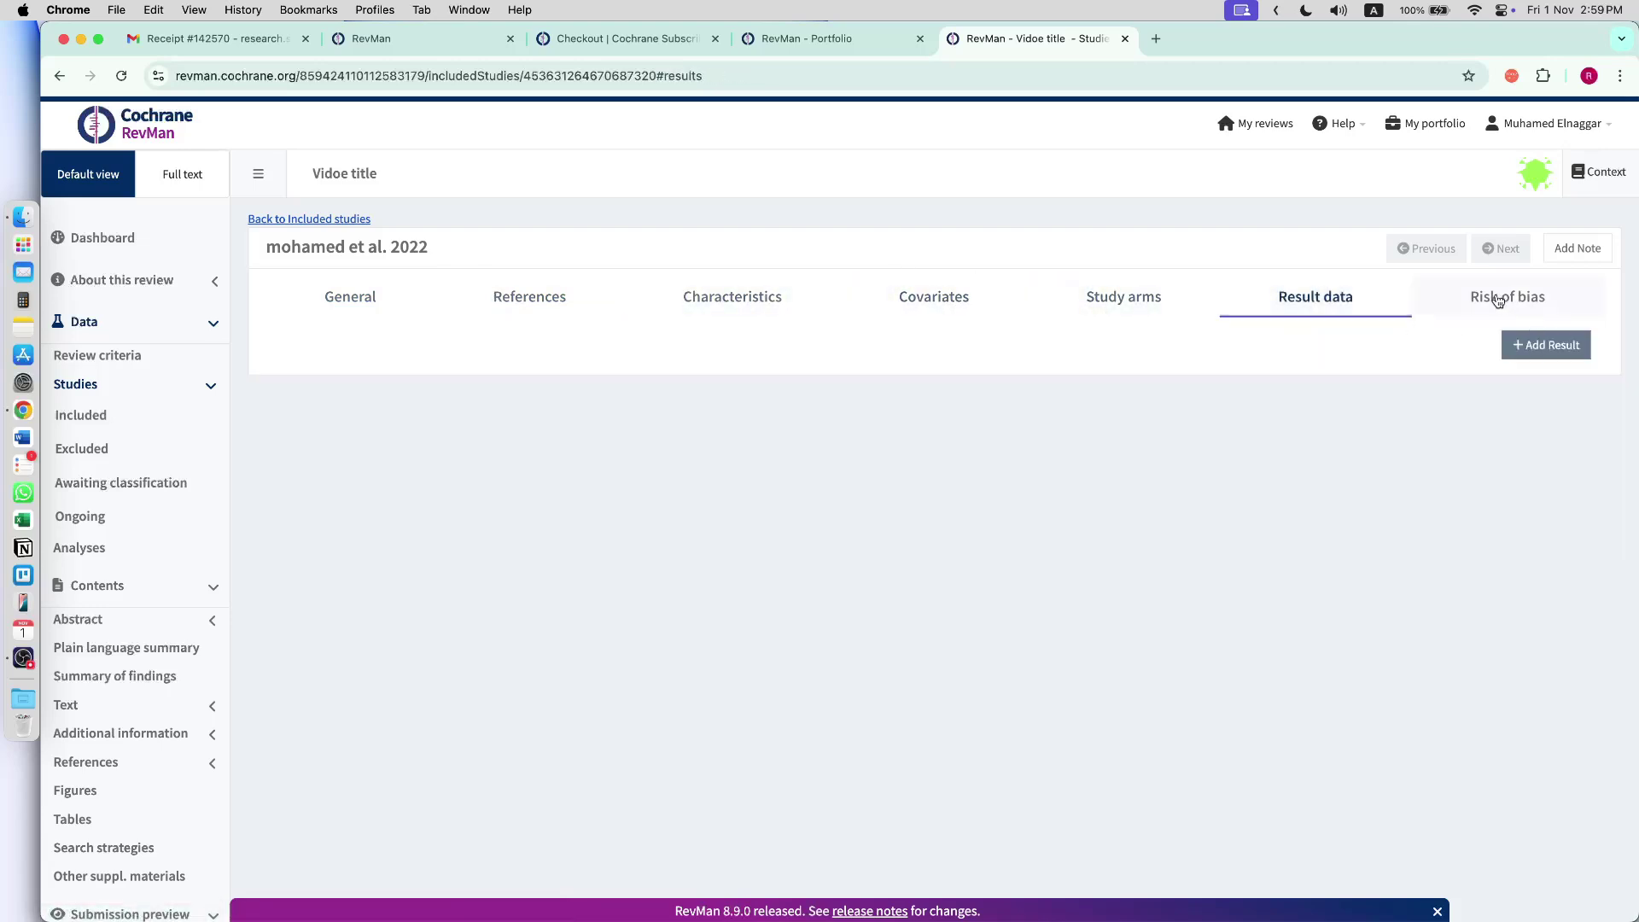
click(354, 310)
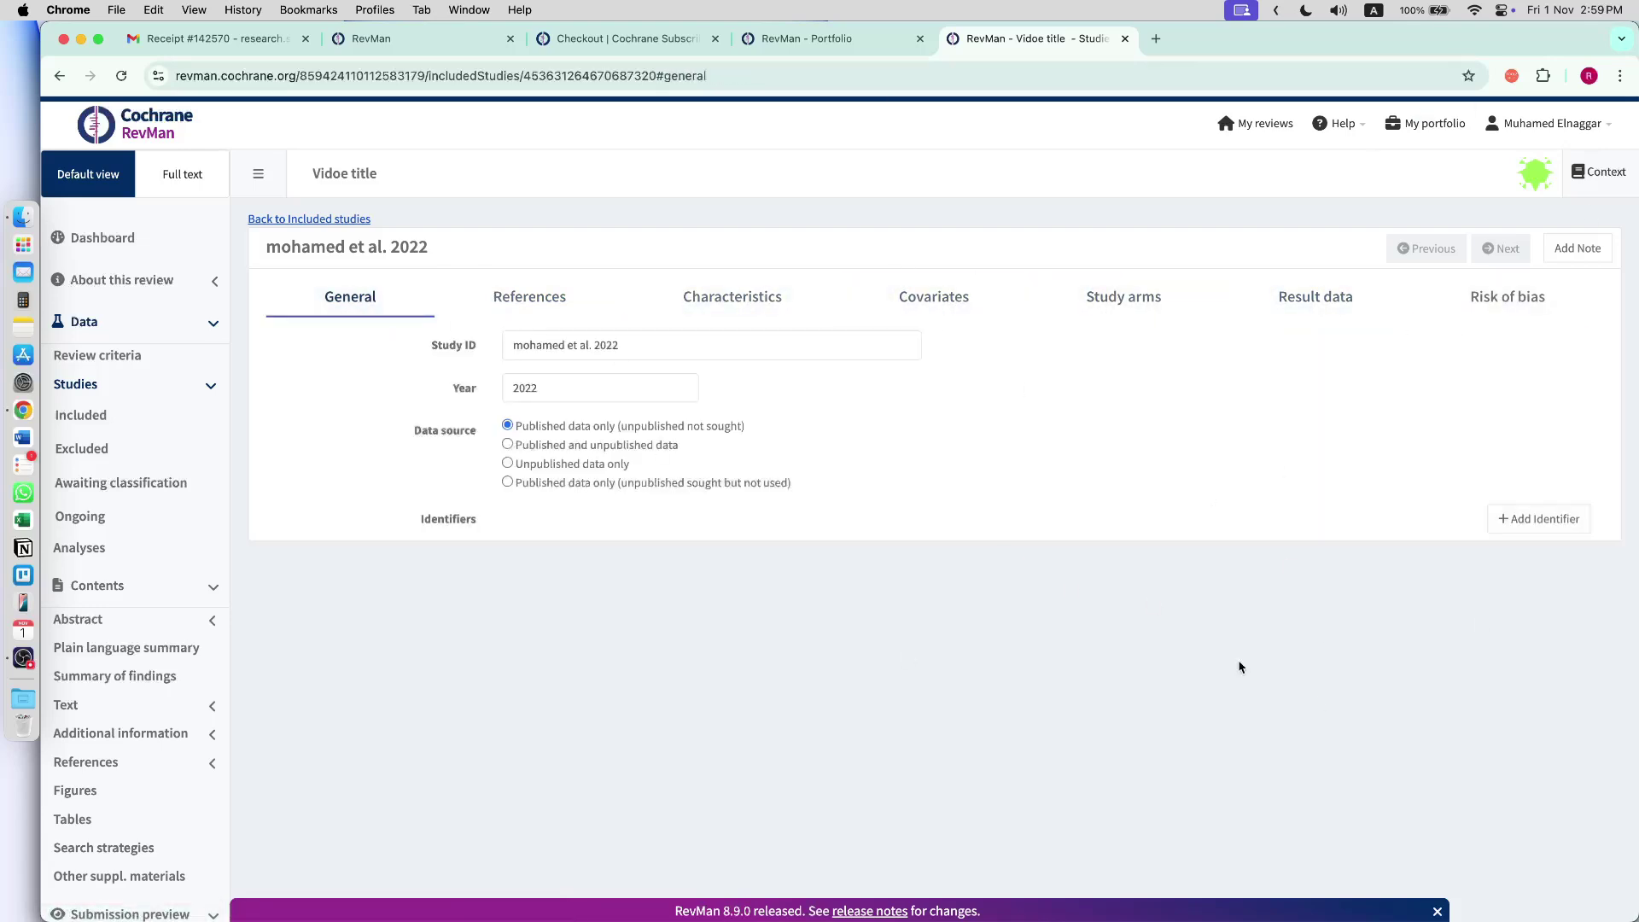
click(314, 220)
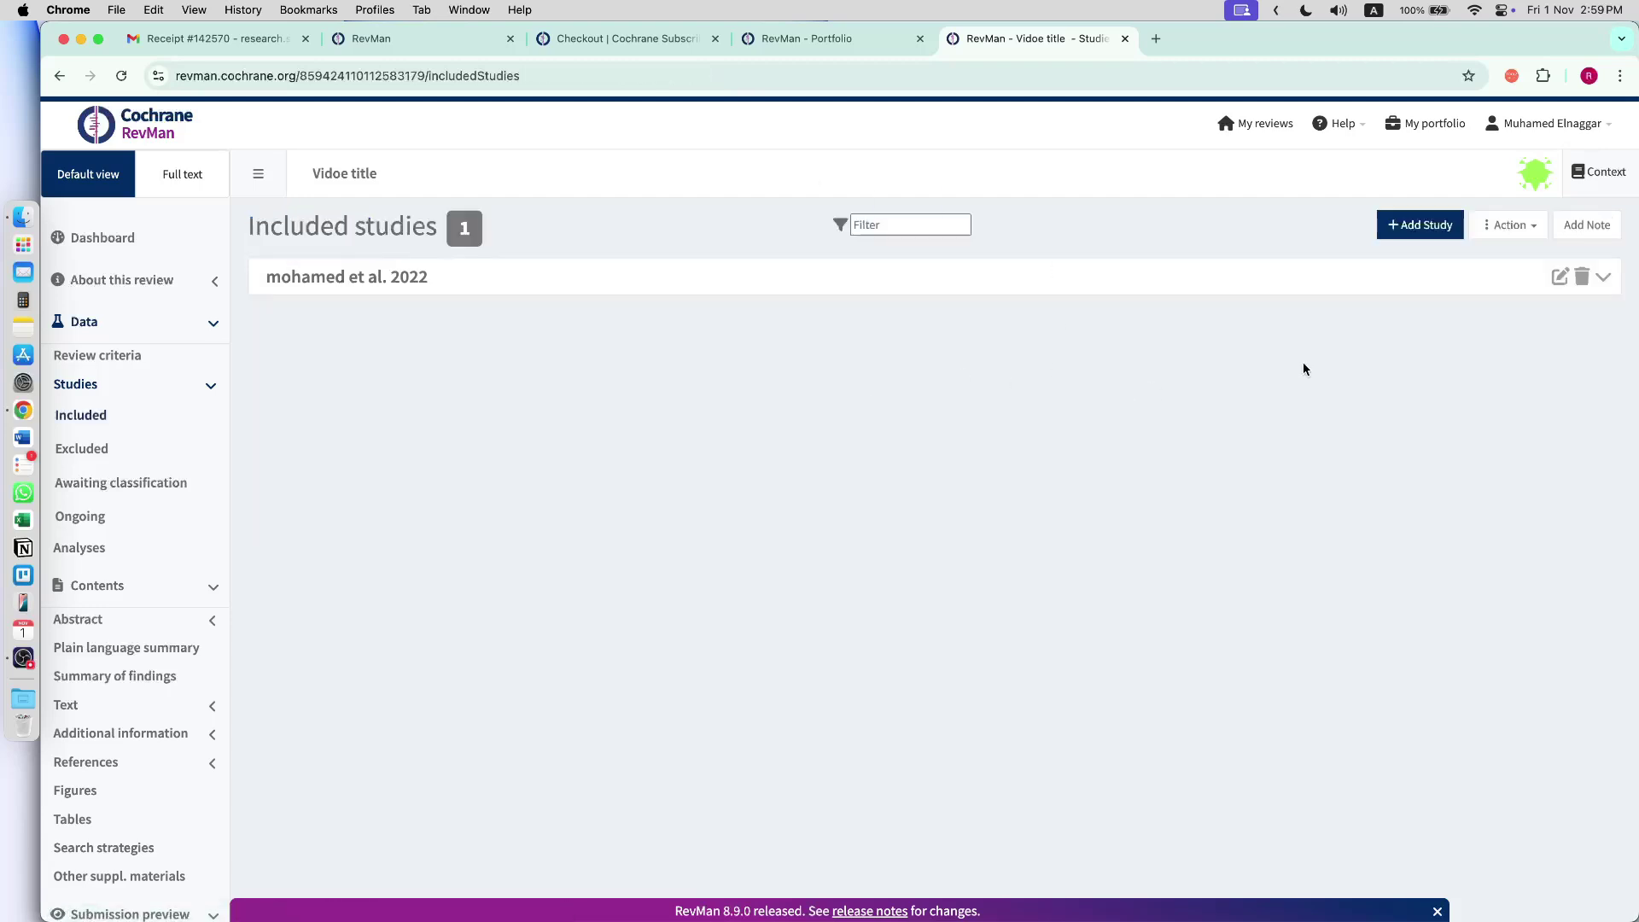
- Add a second included study with an author's name plus "et al. 2023" as Study ID, set its year to 2023, and return to the list
click(1432, 225)
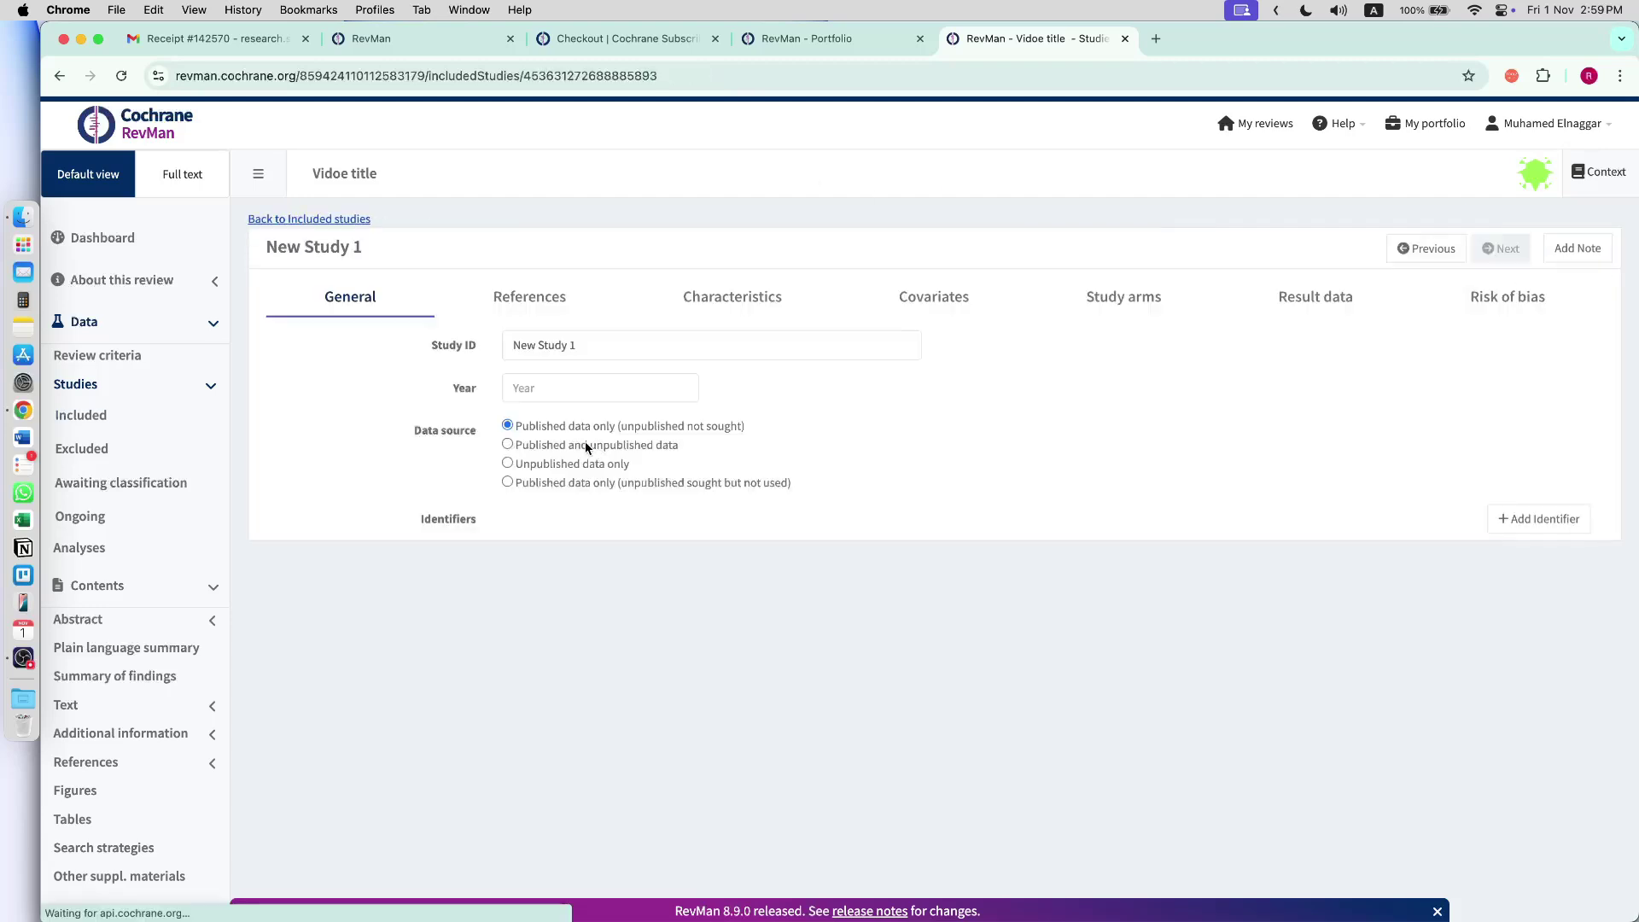
click(569, 353)
key(super+a)
text(ahmed et al. 2)
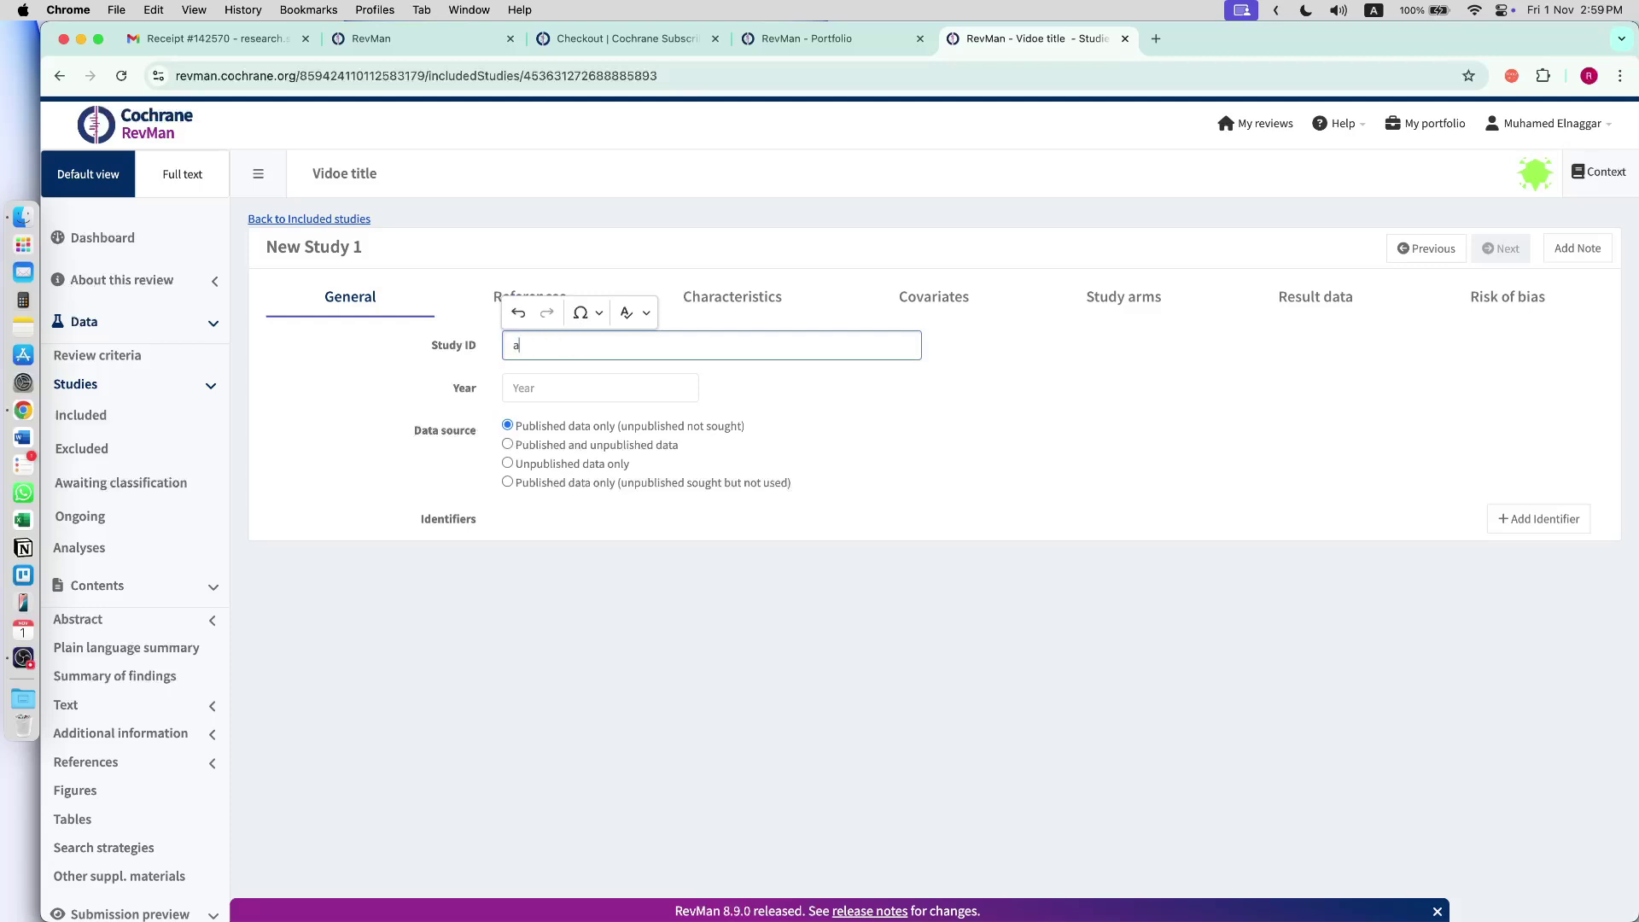
click(593, 379)
text(2023)
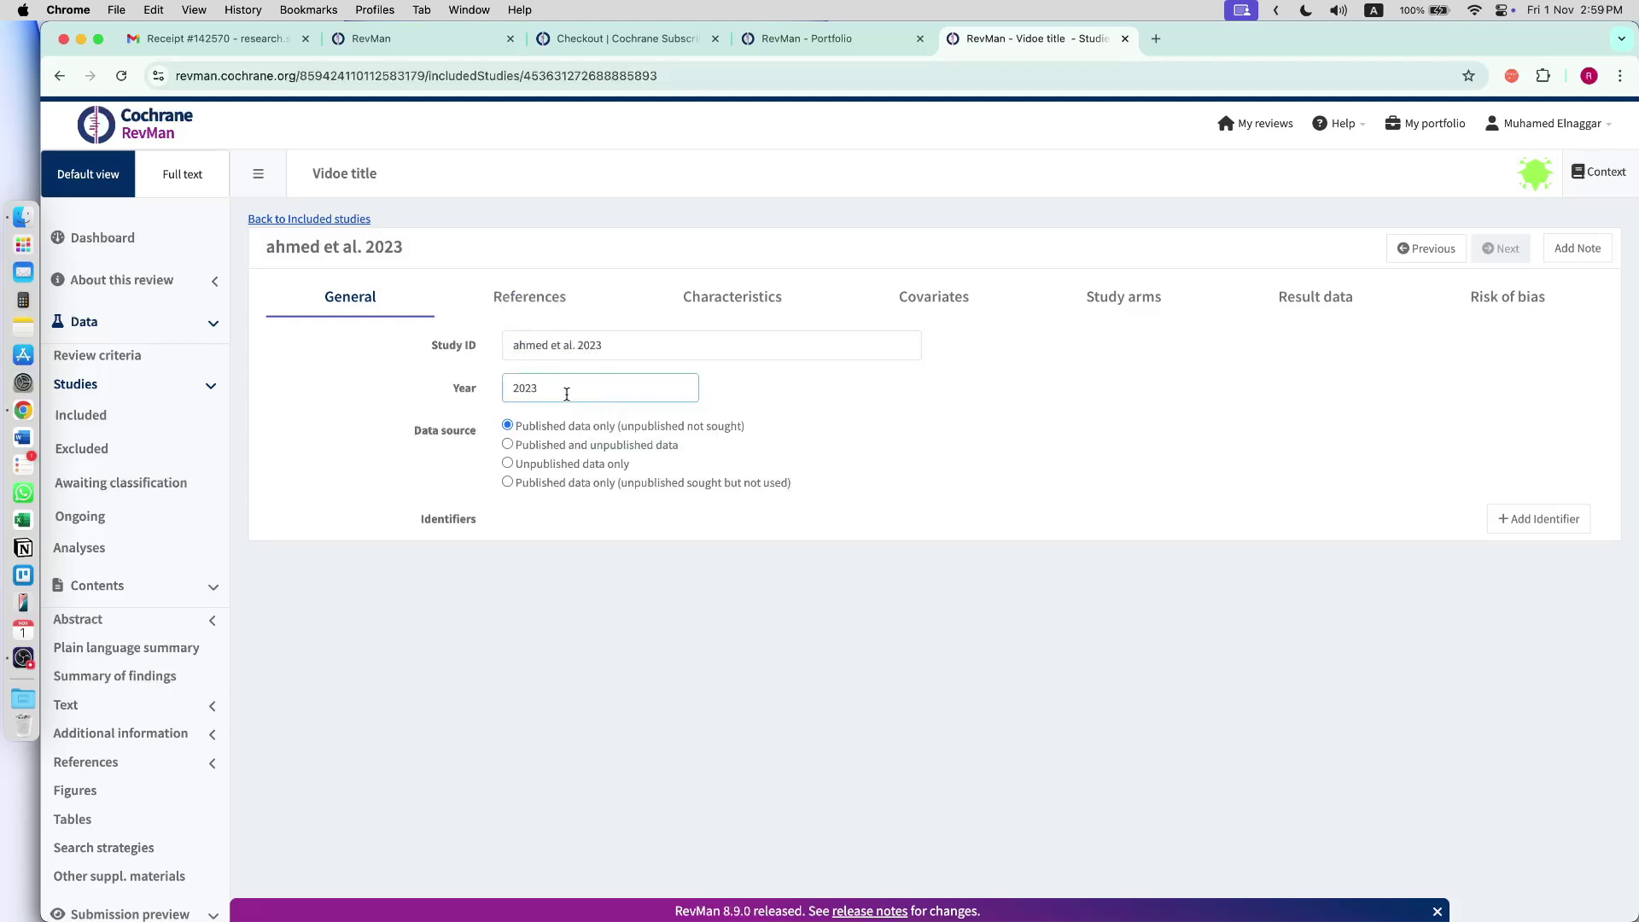
click(1127, 505)
click(318, 220)
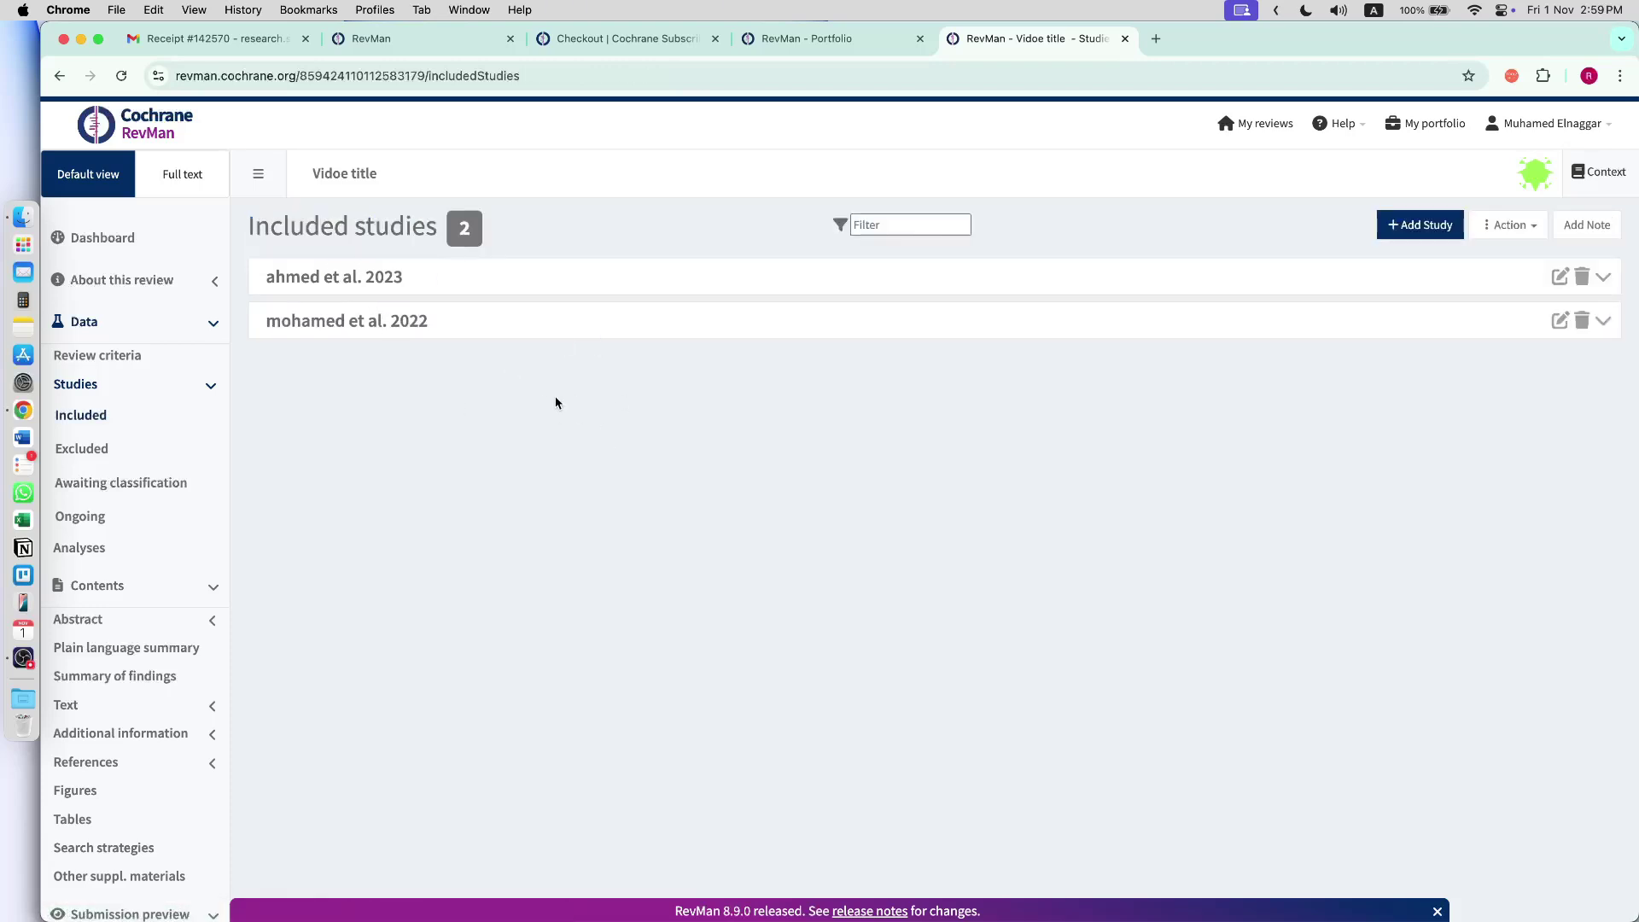
- Add a third included study with an author's name plus "et al. 2012" as its Study ID, and return to the included studies
click(1418, 224)
triple_click(605, 350)
text(a)
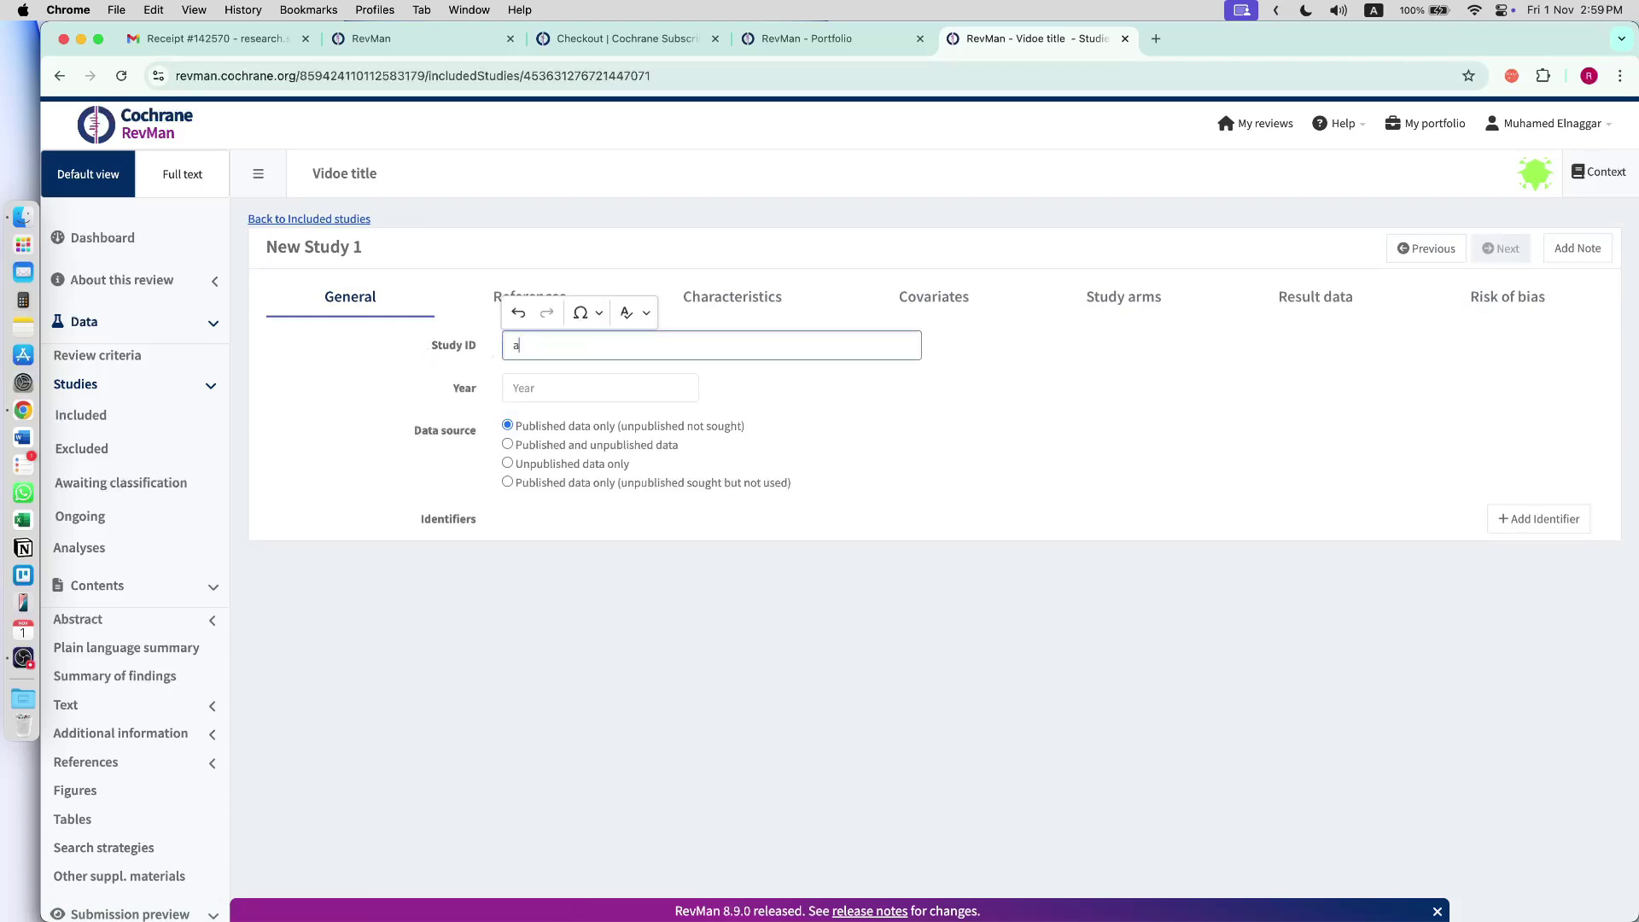
text(li et al. 2012)
click(805, 519)
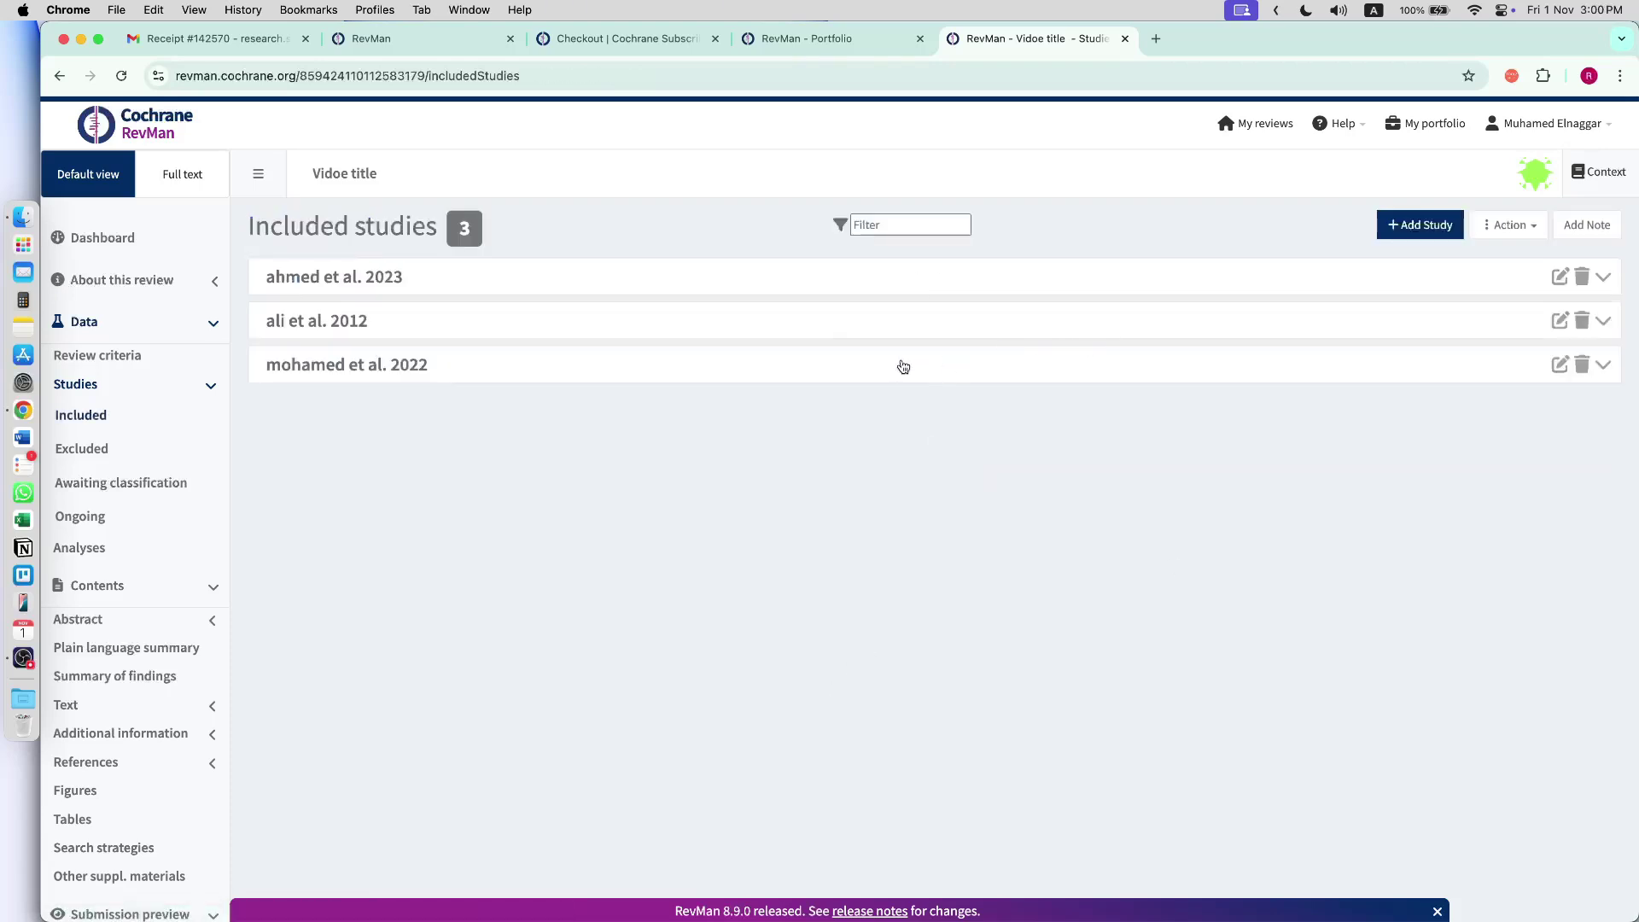
- Open the 2023 study's risk of bias assessment for editing and look through its bias domains
click(499, 284)
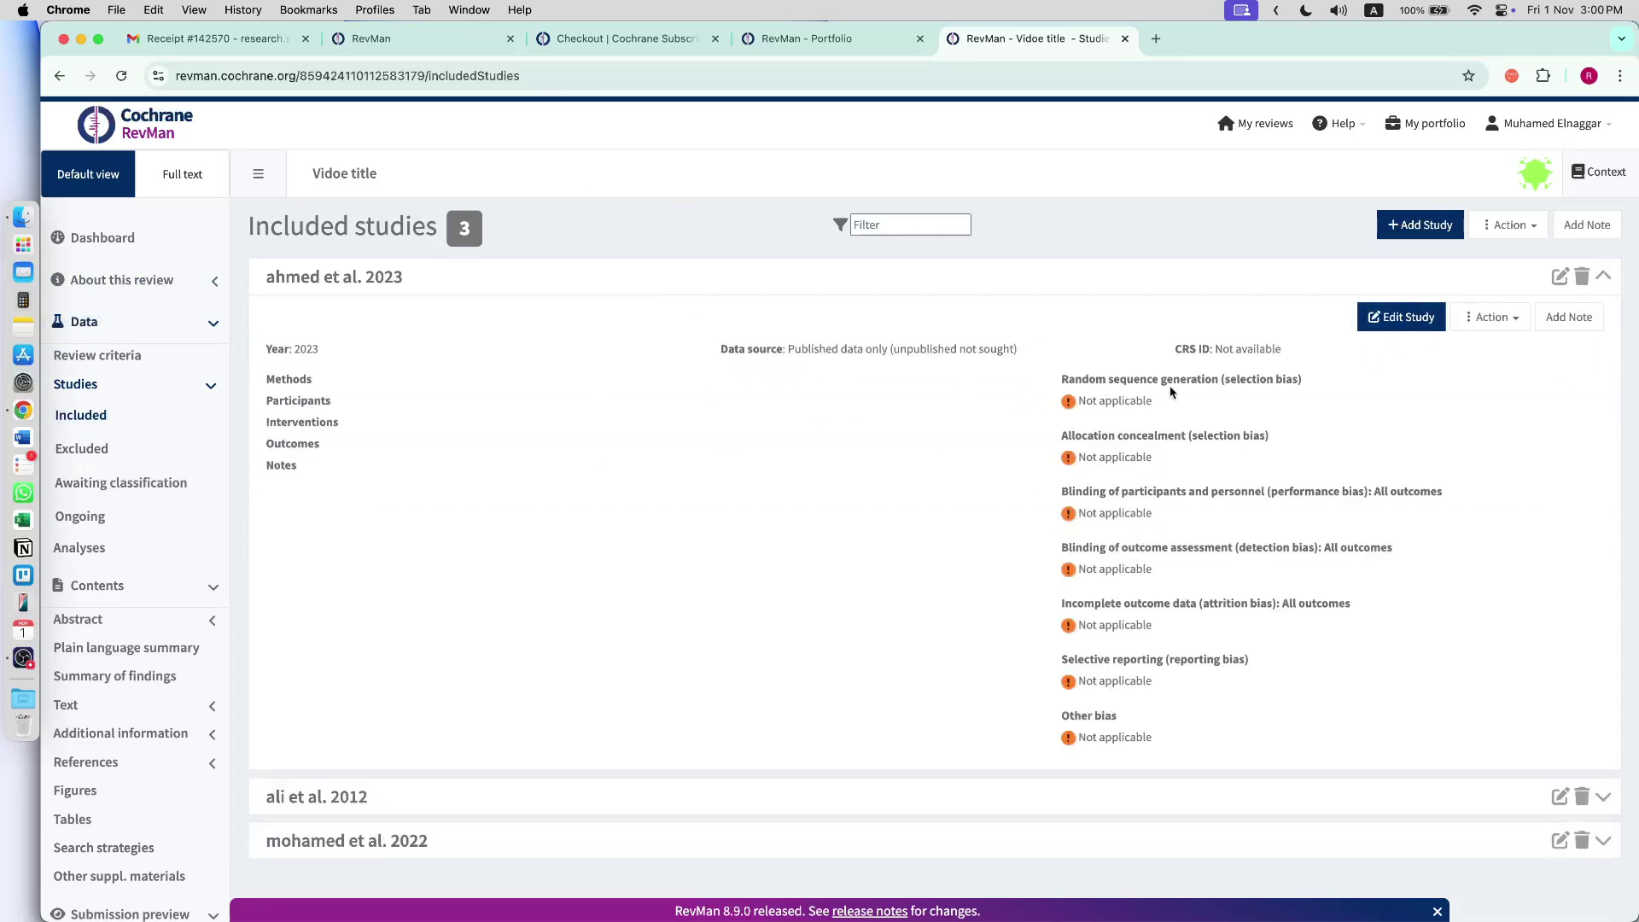
click(1389, 327)
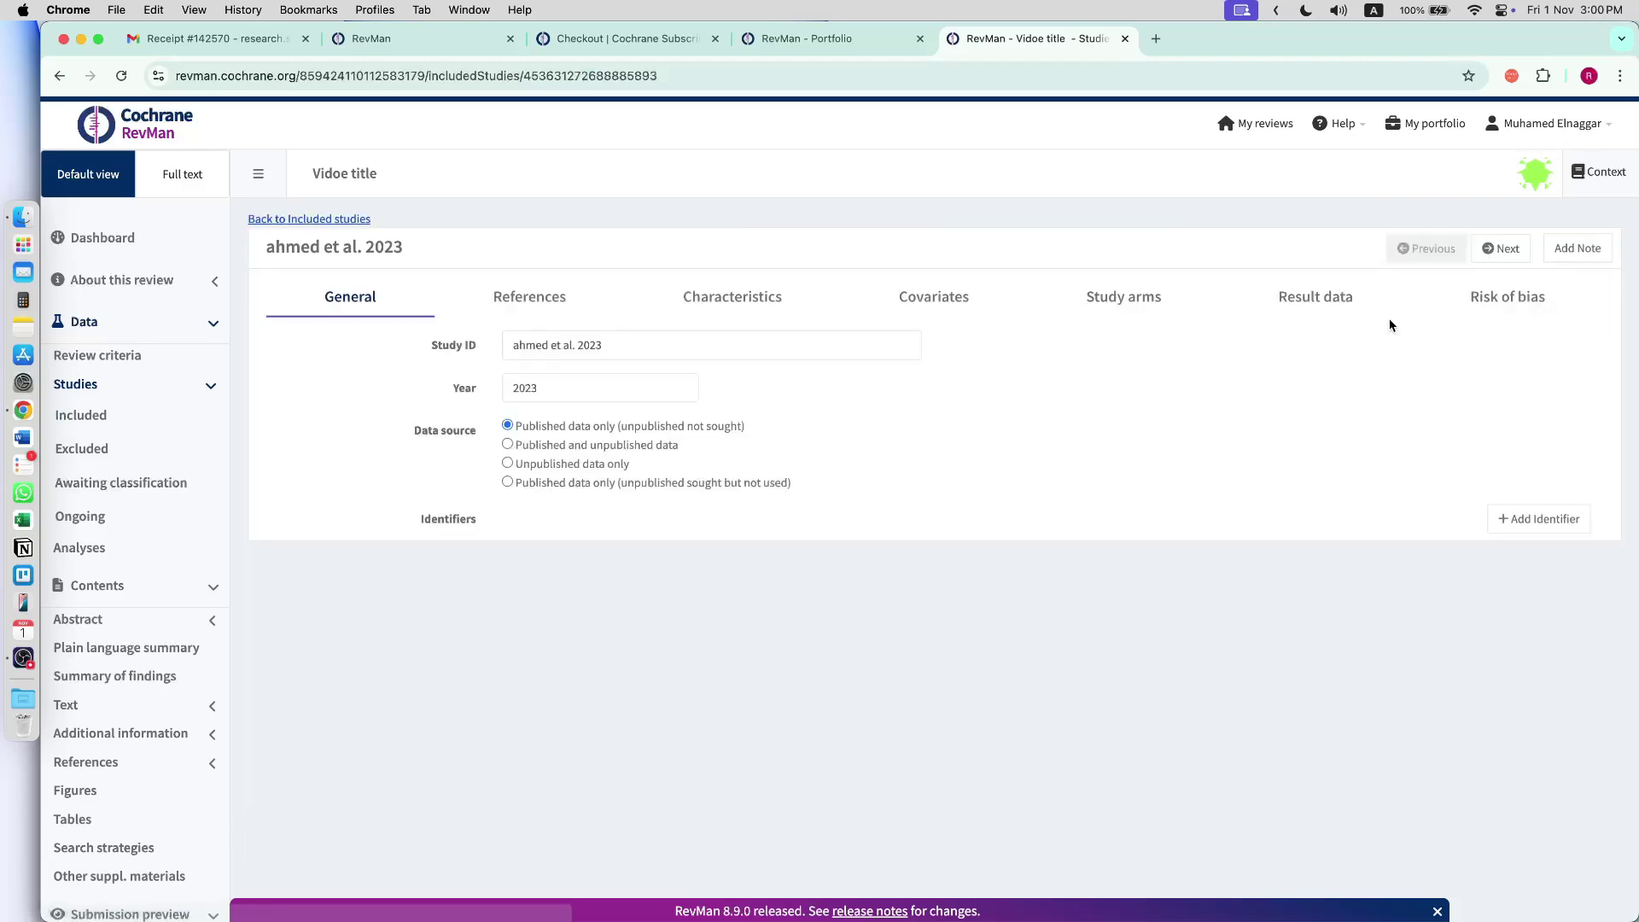
click(1513, 302)
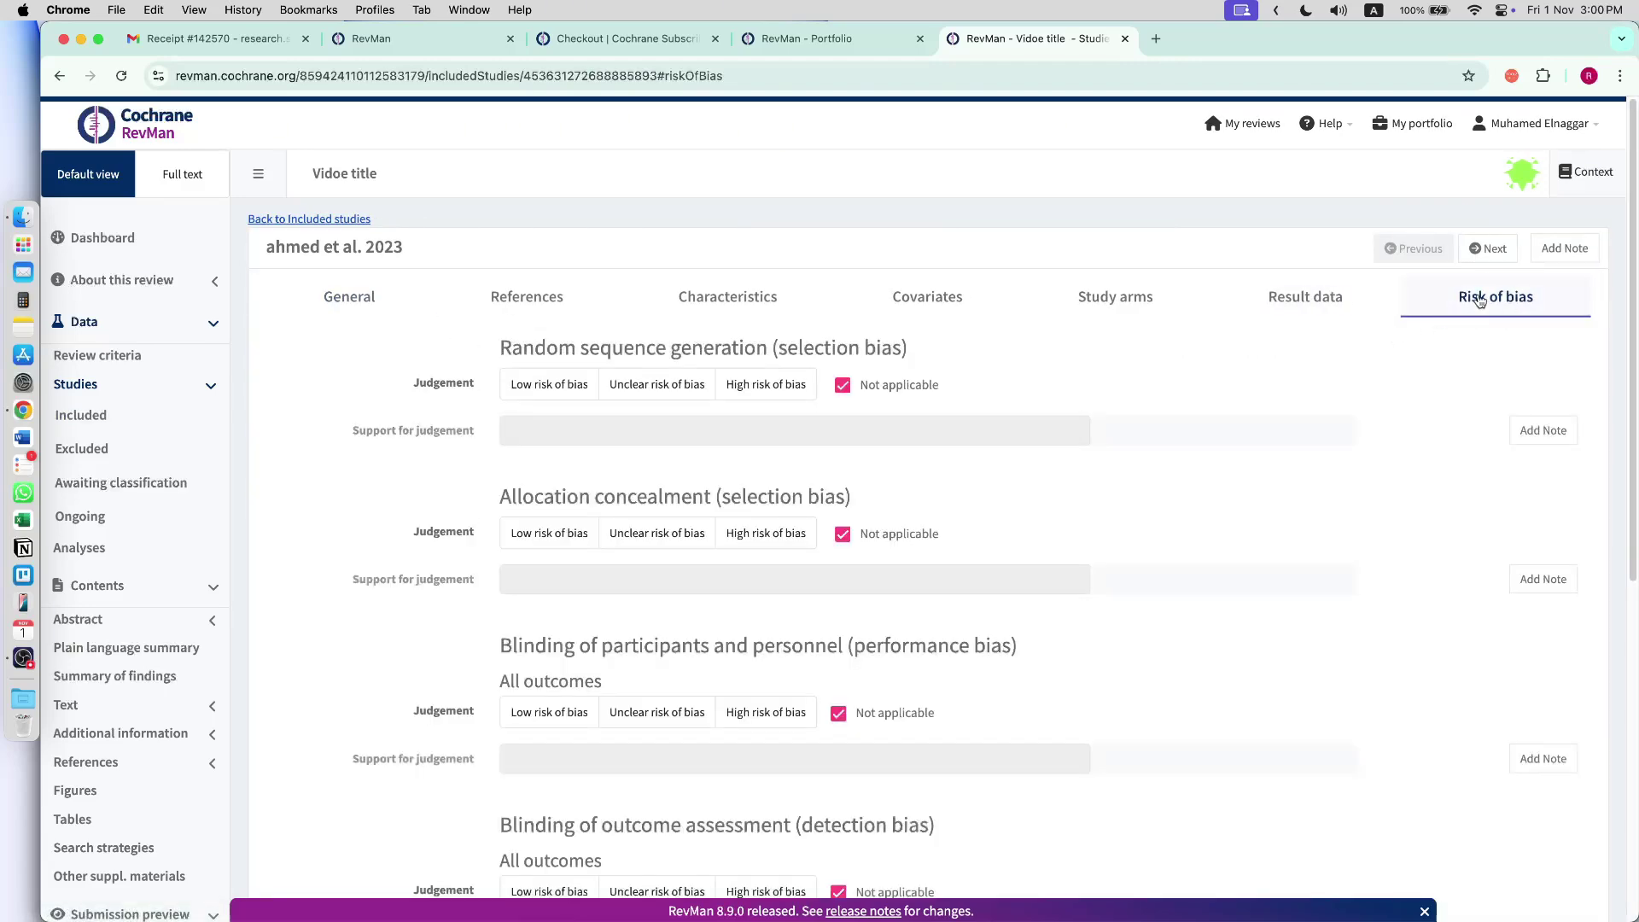
scroll(602, 621, down, 5)
scroll(698, 467, up, 5)
scroll(698, 467, down, 5)
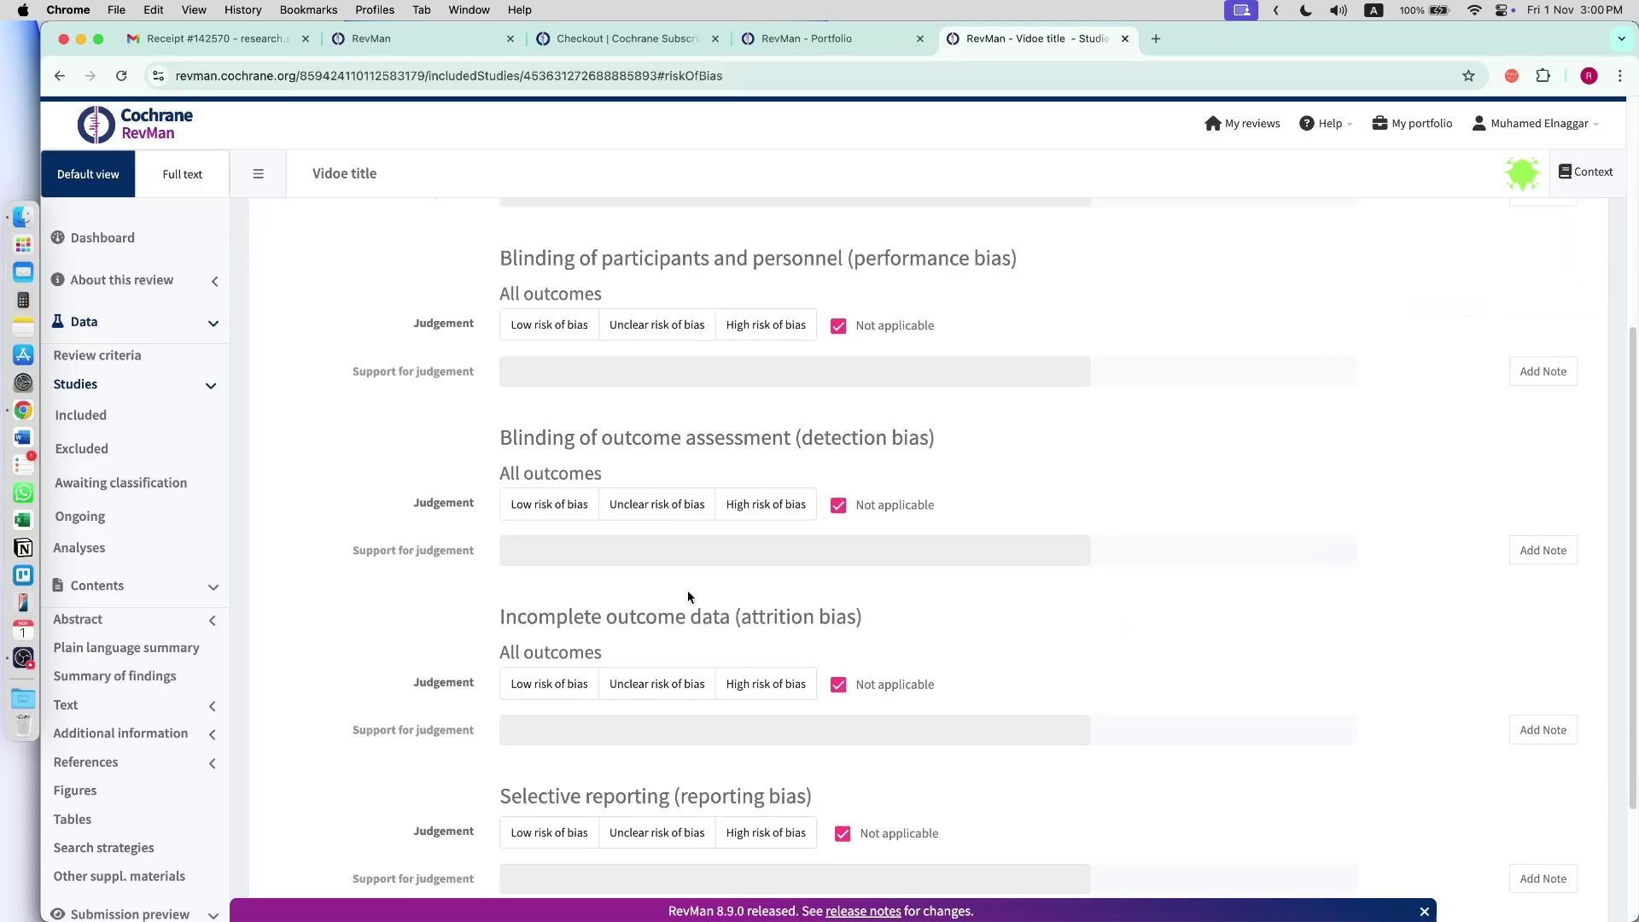
scroll(666, 653, down, 3)
scroll(665, 530, up, 8)
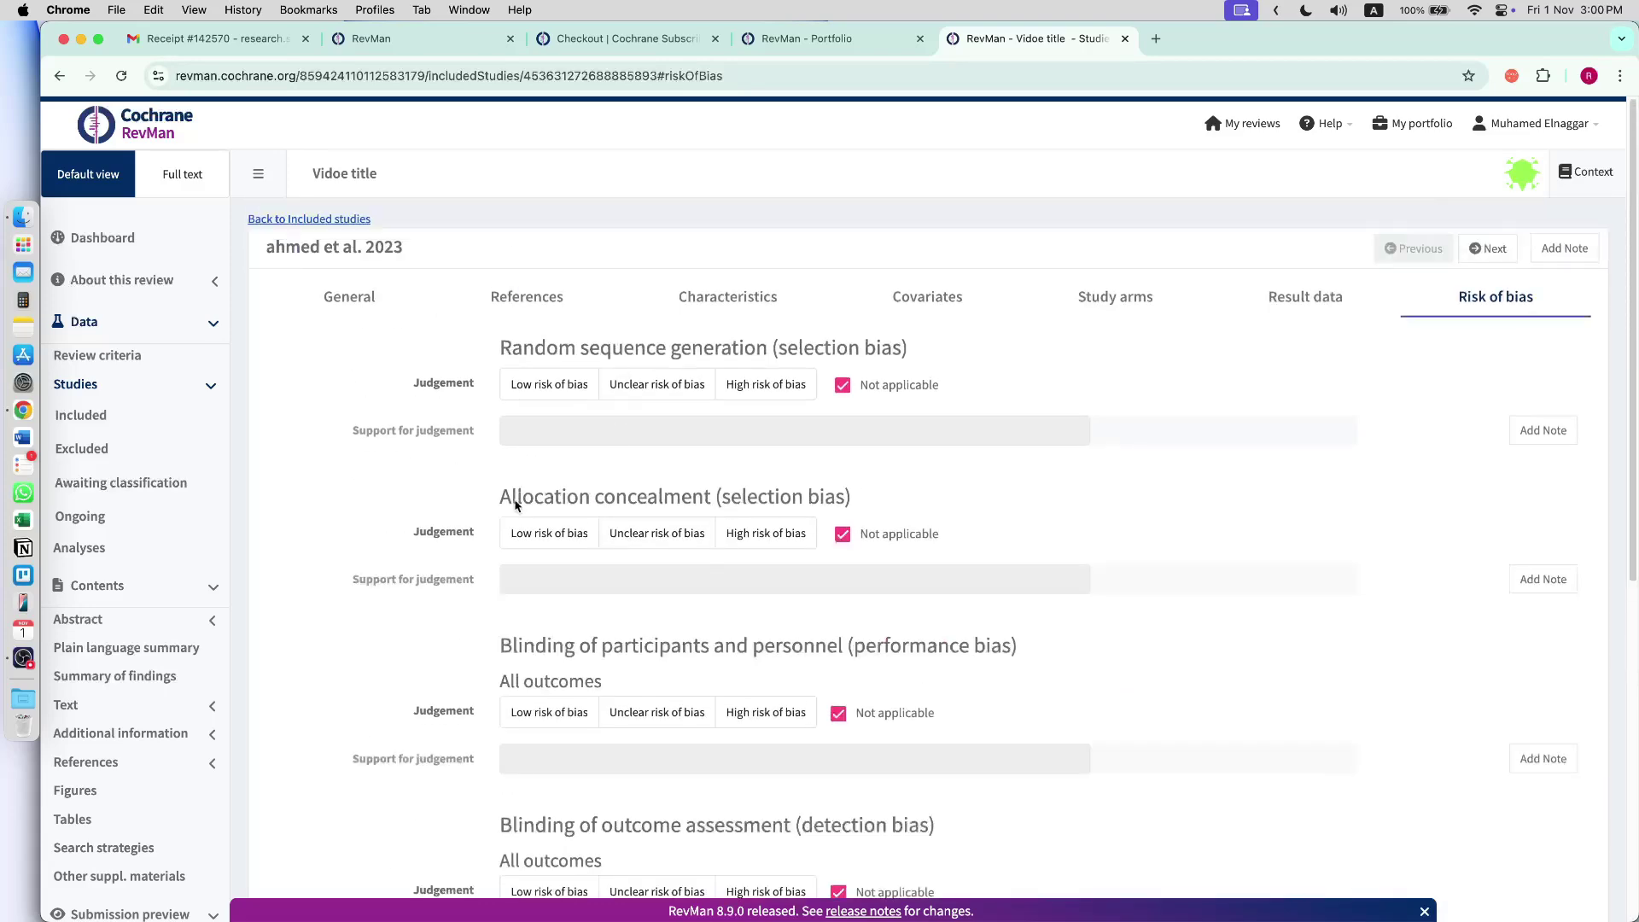
- Judge random sequence generation and participant and personnel blinding as low risk of bias, and allocation concealment and outcome assessment blinding as unclear risk
drag(558, 348, 739, 353)
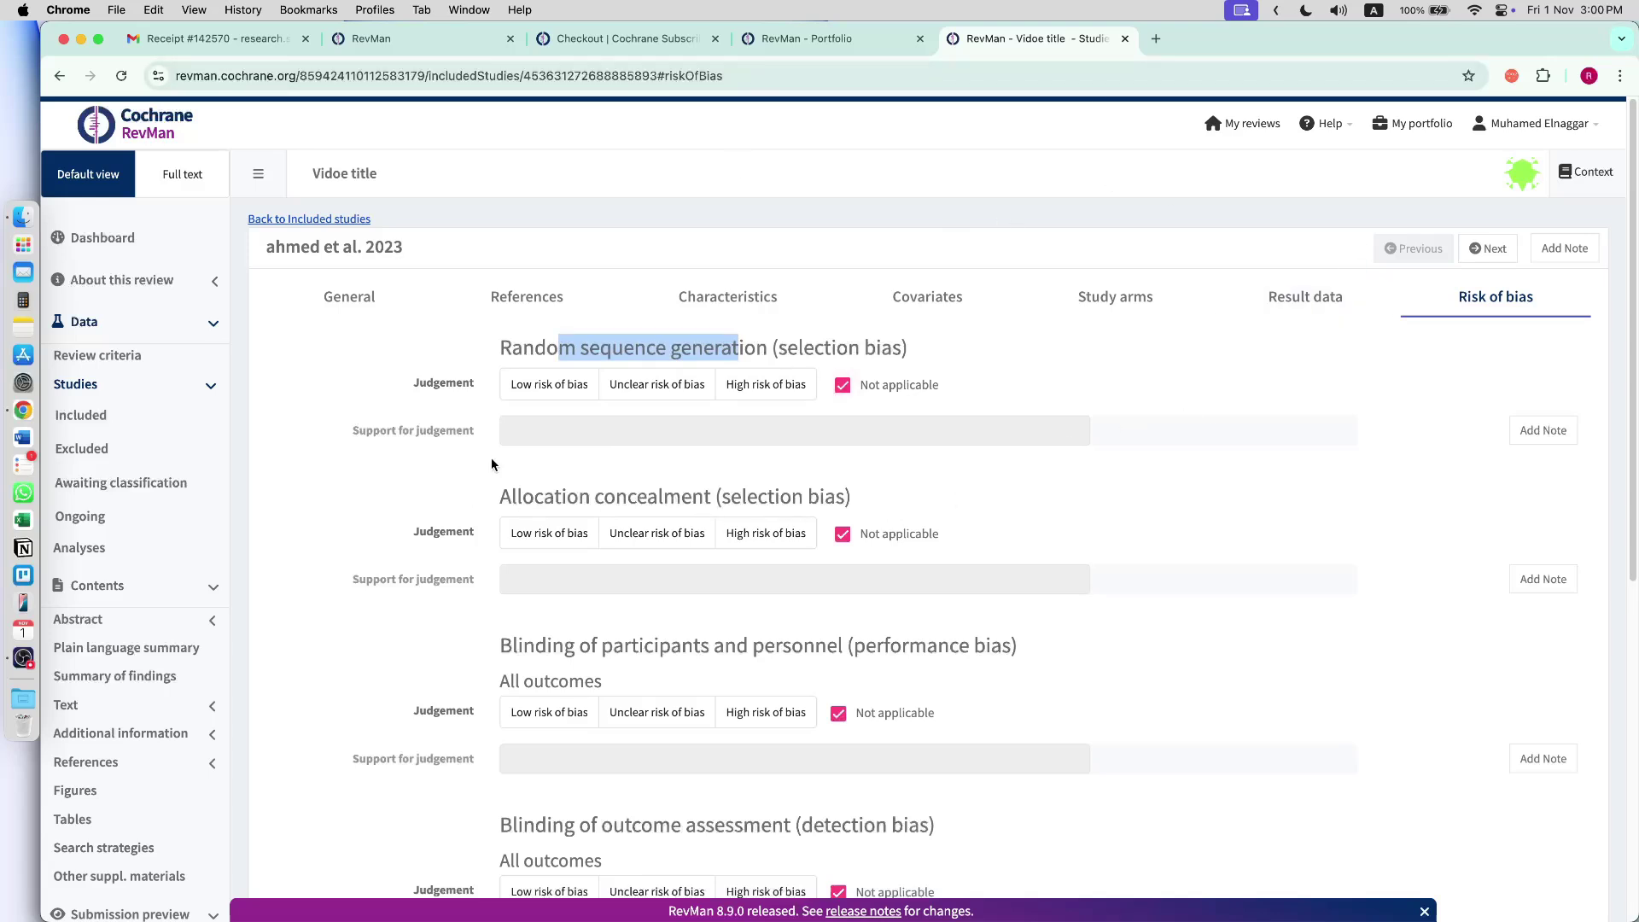
click(567, 384)
click(658, 534)
scroll(642, 710, down, 2)
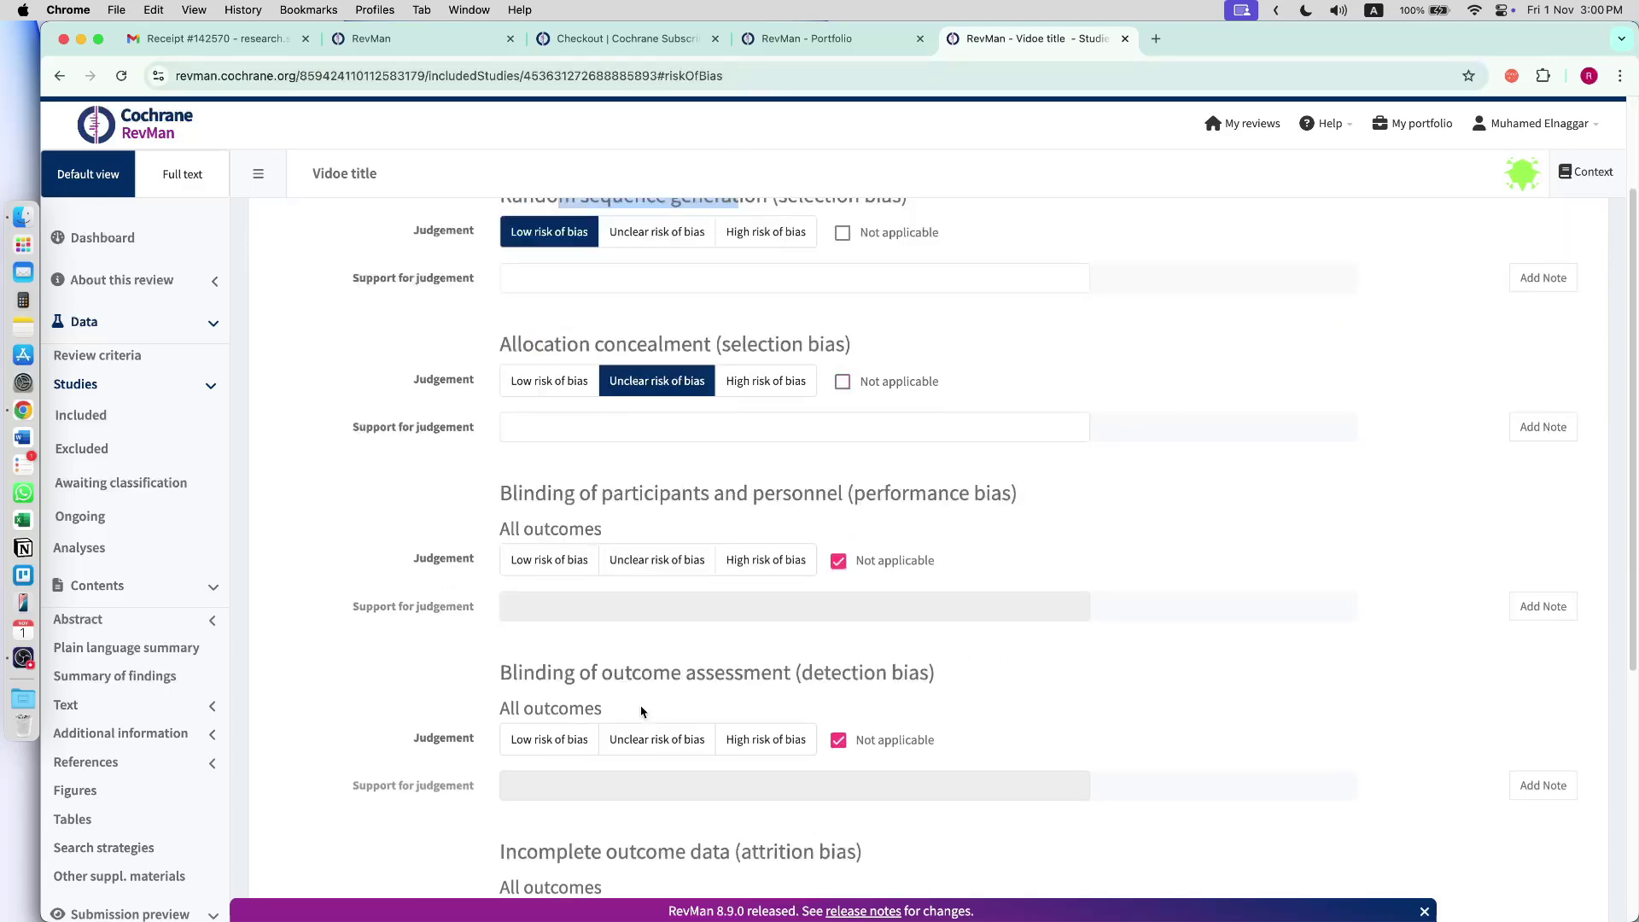
click(543, 567)
click(652, 737)
- Judge incomplete outcome data and selective reporting as unclear risk of bias, and return to the included studies
scroll(757, 775, down, 3)
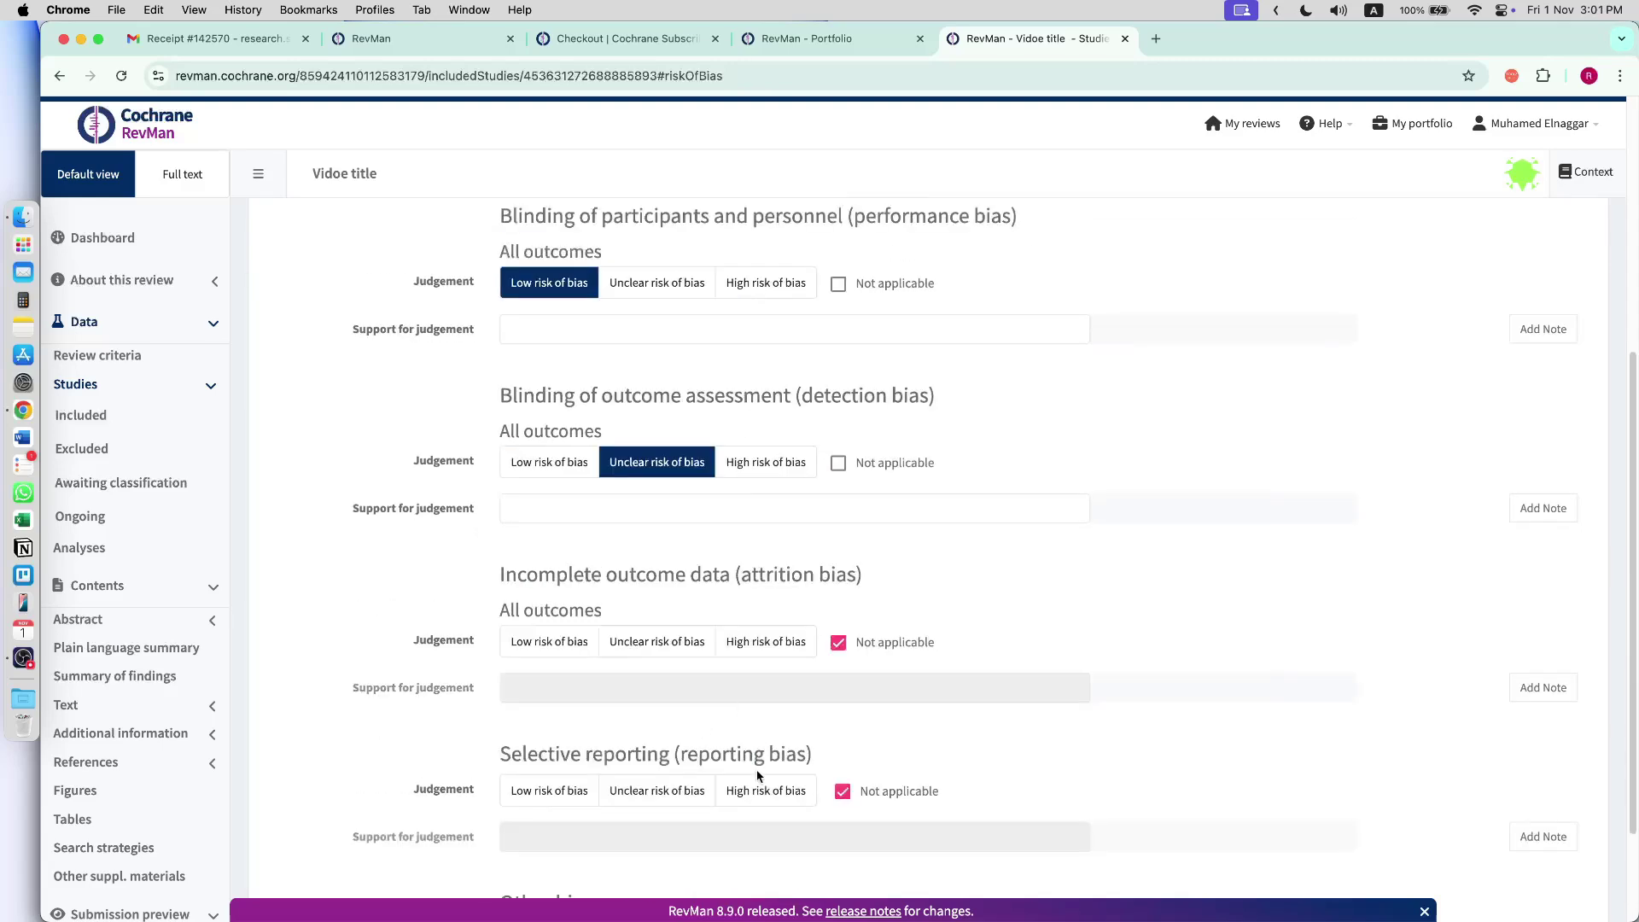
click(657, 641)
click(657, 790)
scroll(751, 645, up, 5)
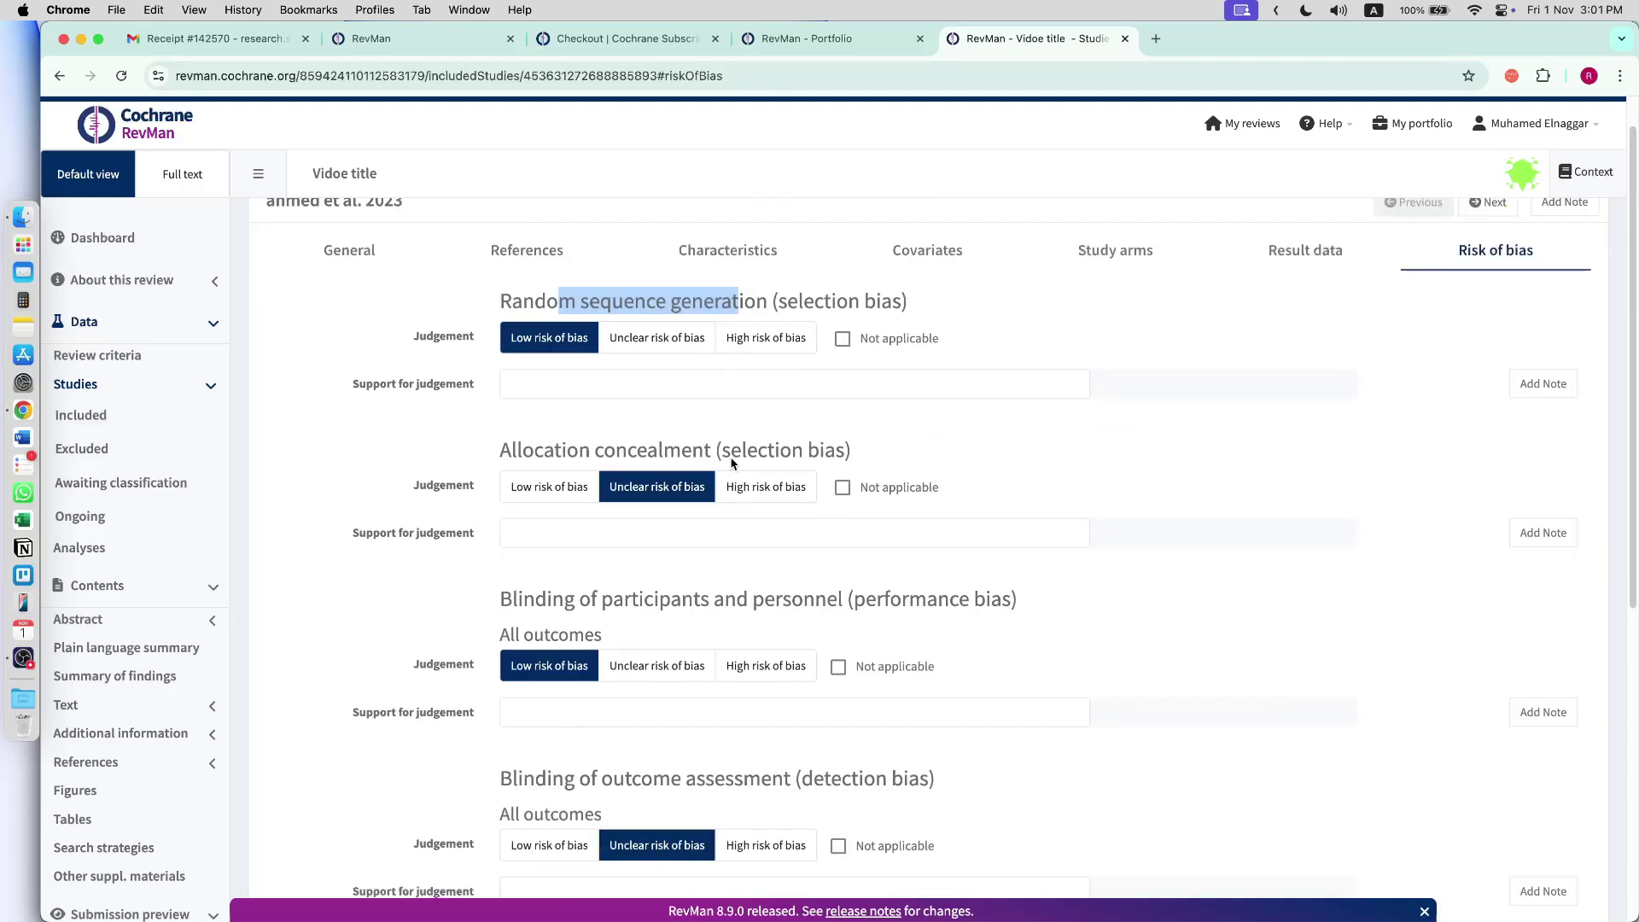
click(333, 220)
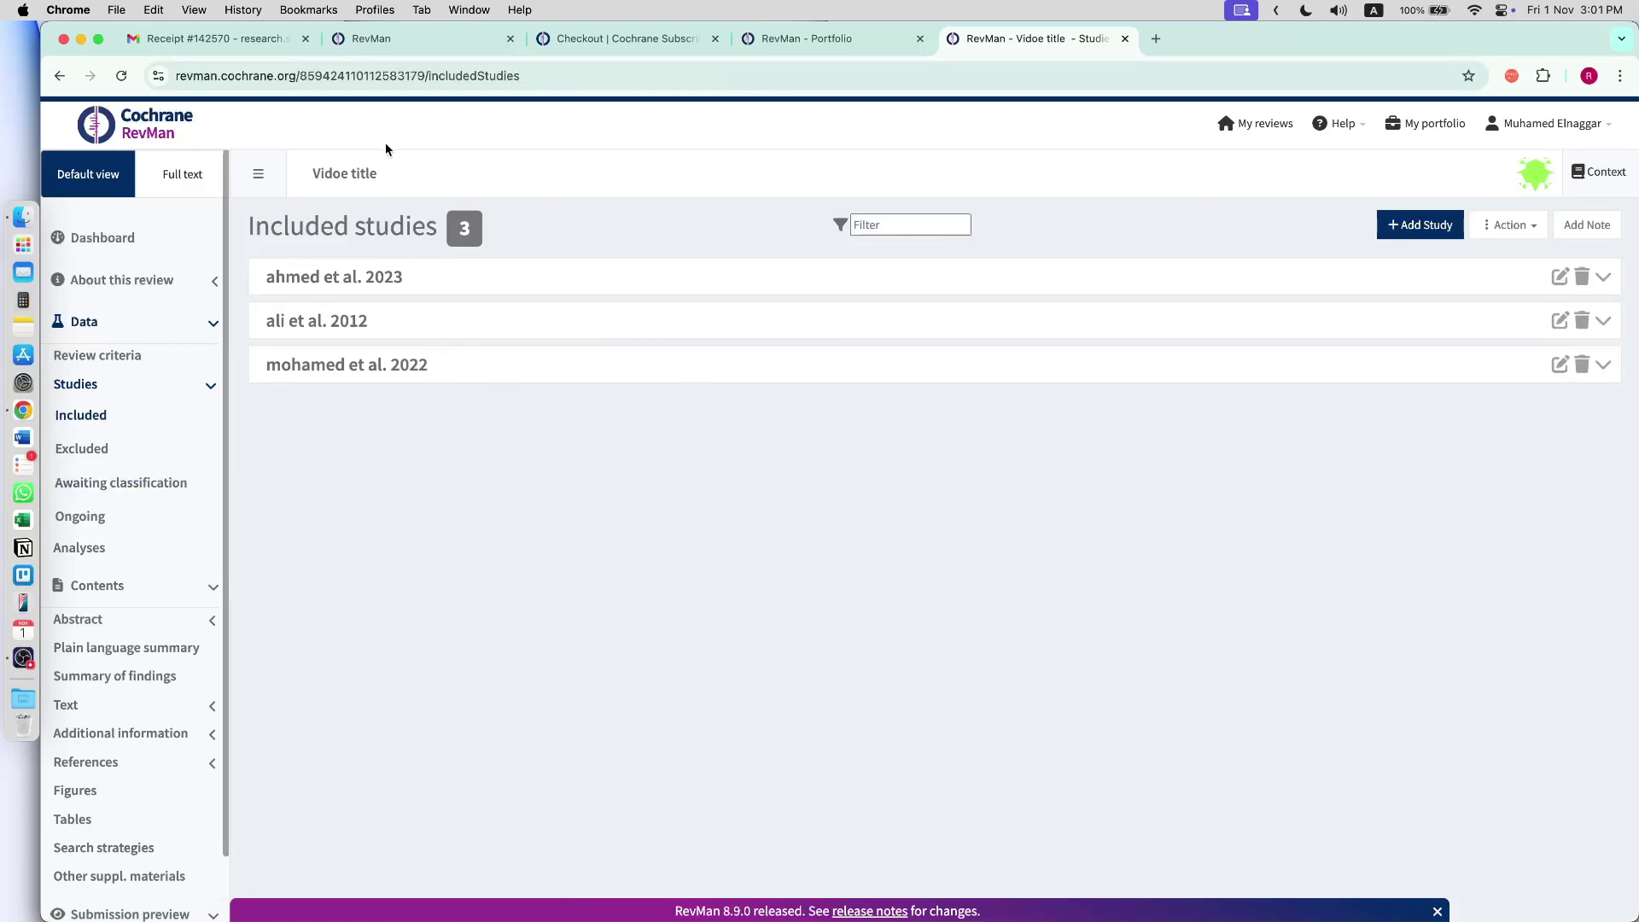
- Add an analysis group named "Trail video" to the review and return to the analyses overview
click(117, 548)
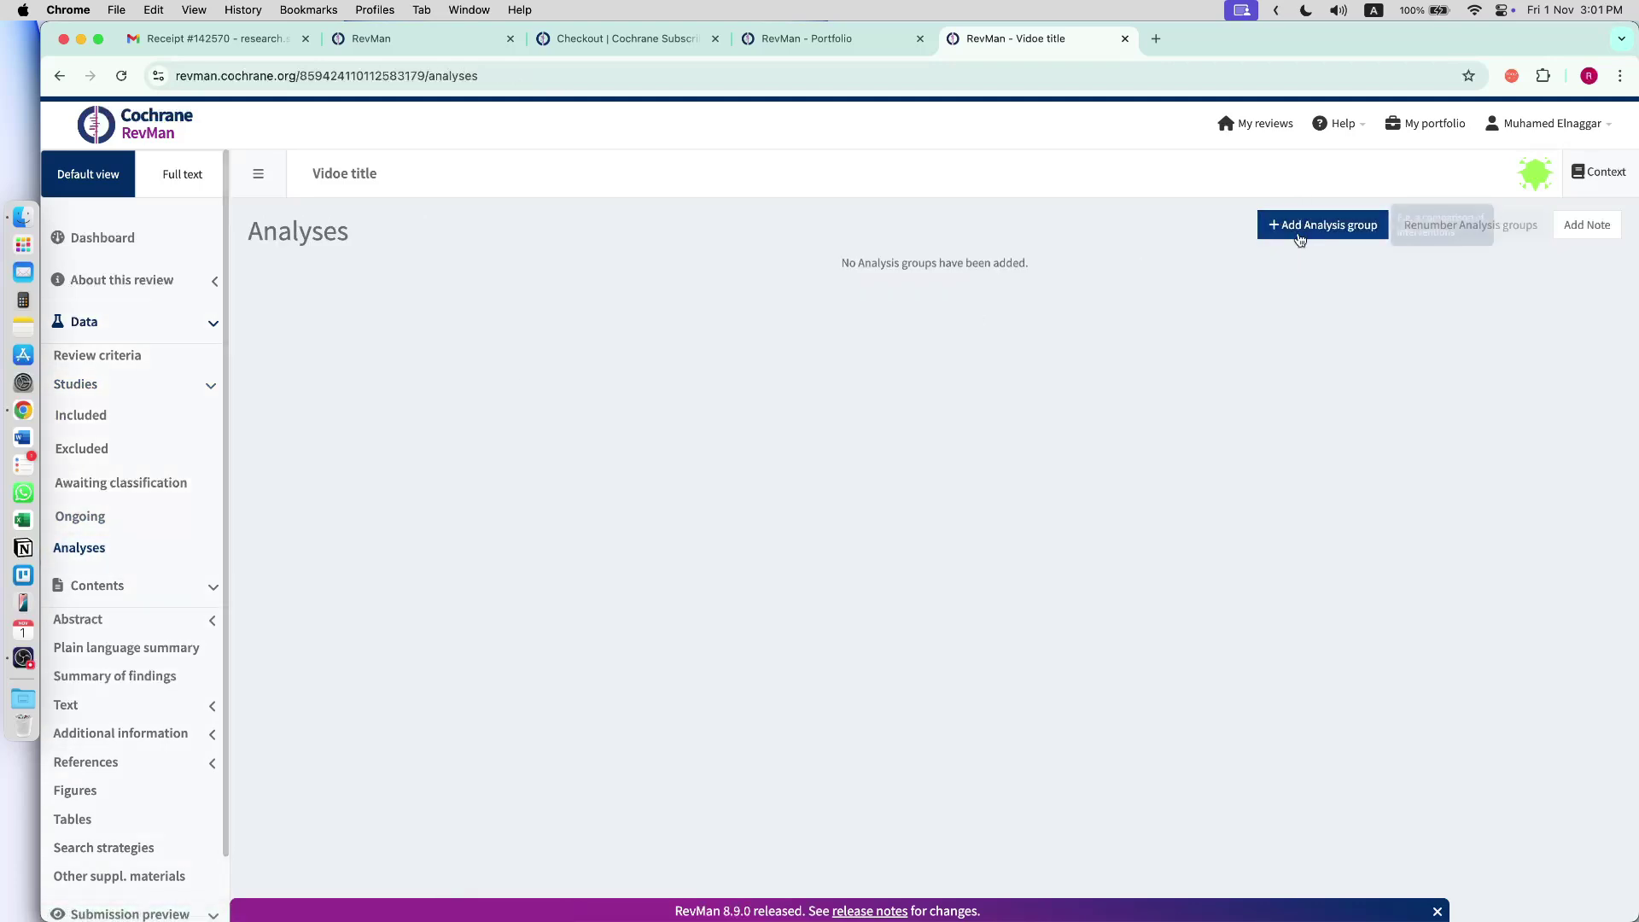
click(1322, 224)
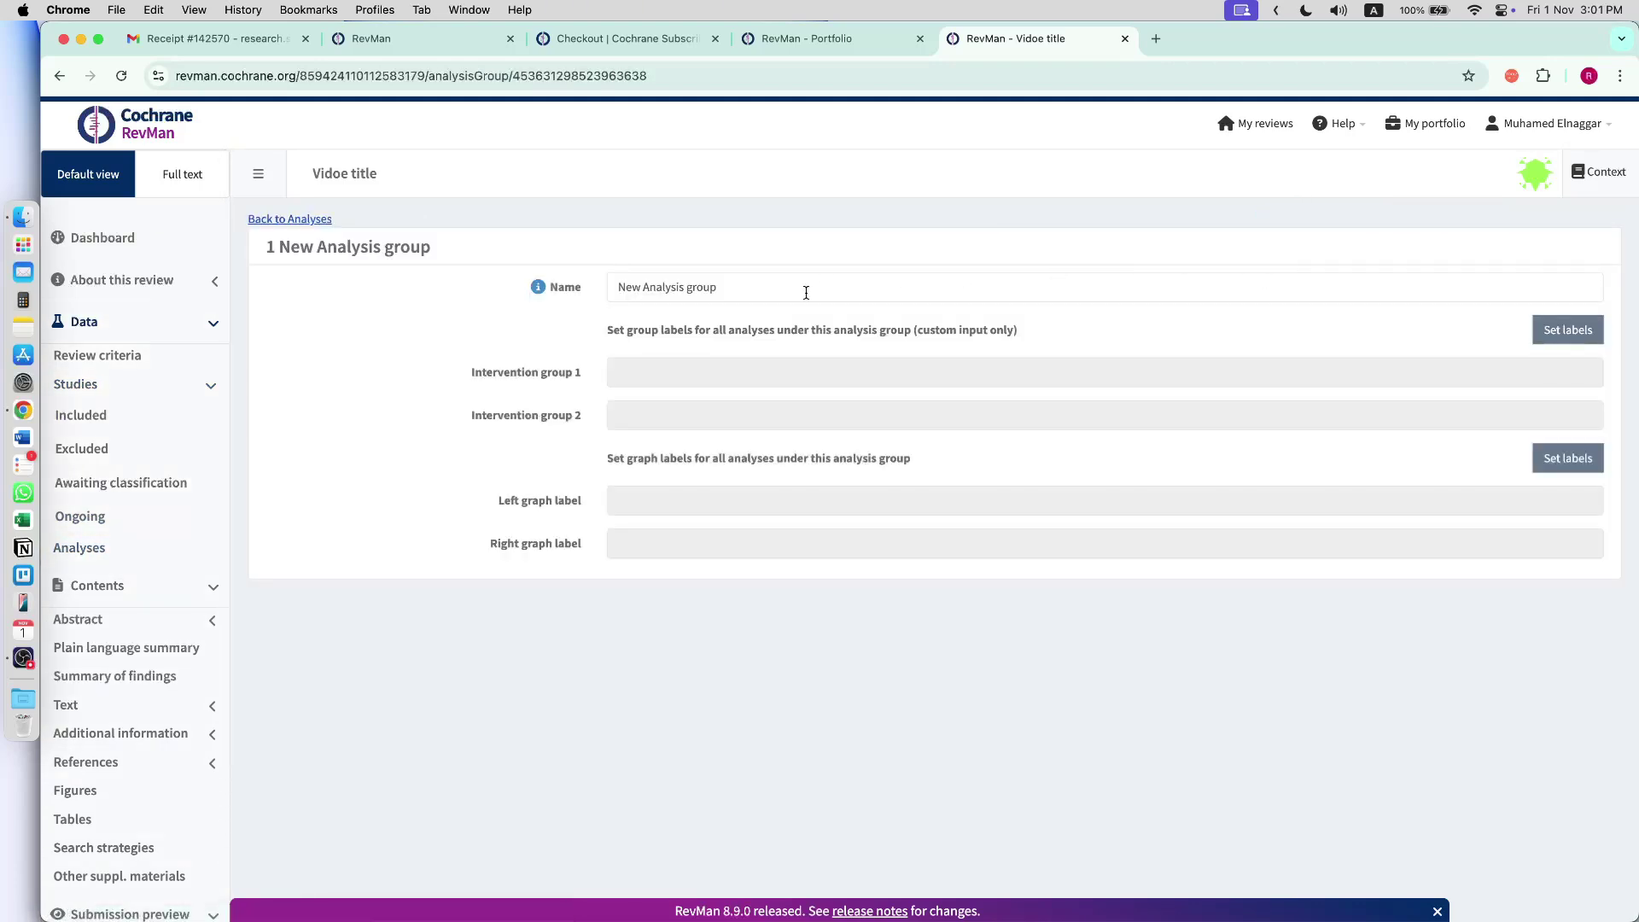
mouse_move(541, 290)
text(Trail video)
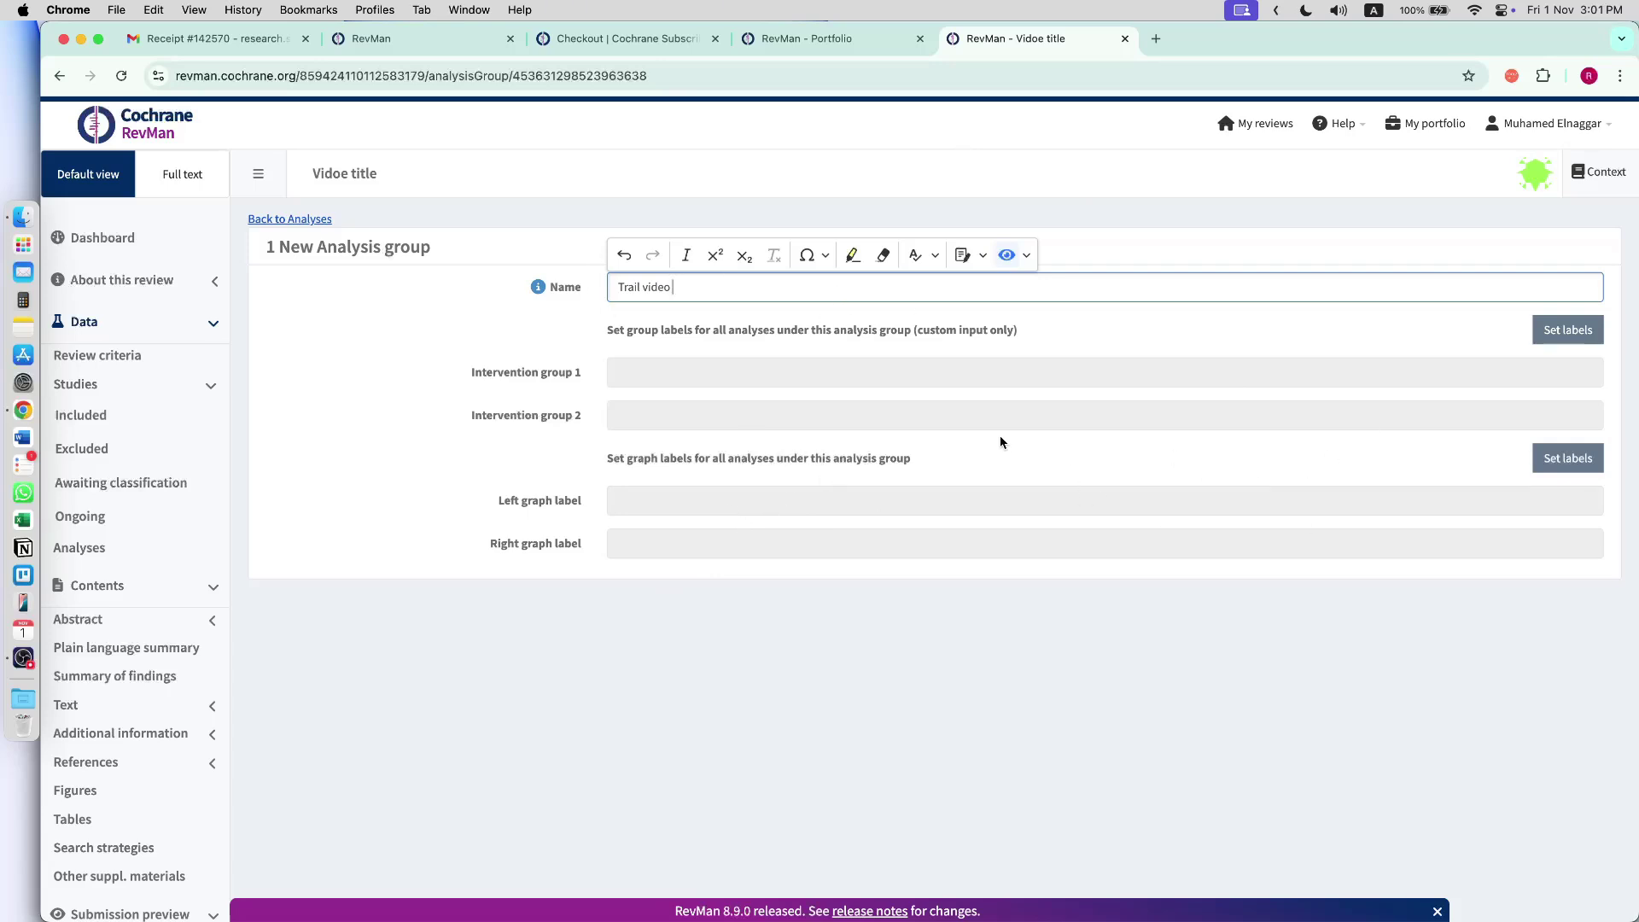
click(1227, 389)
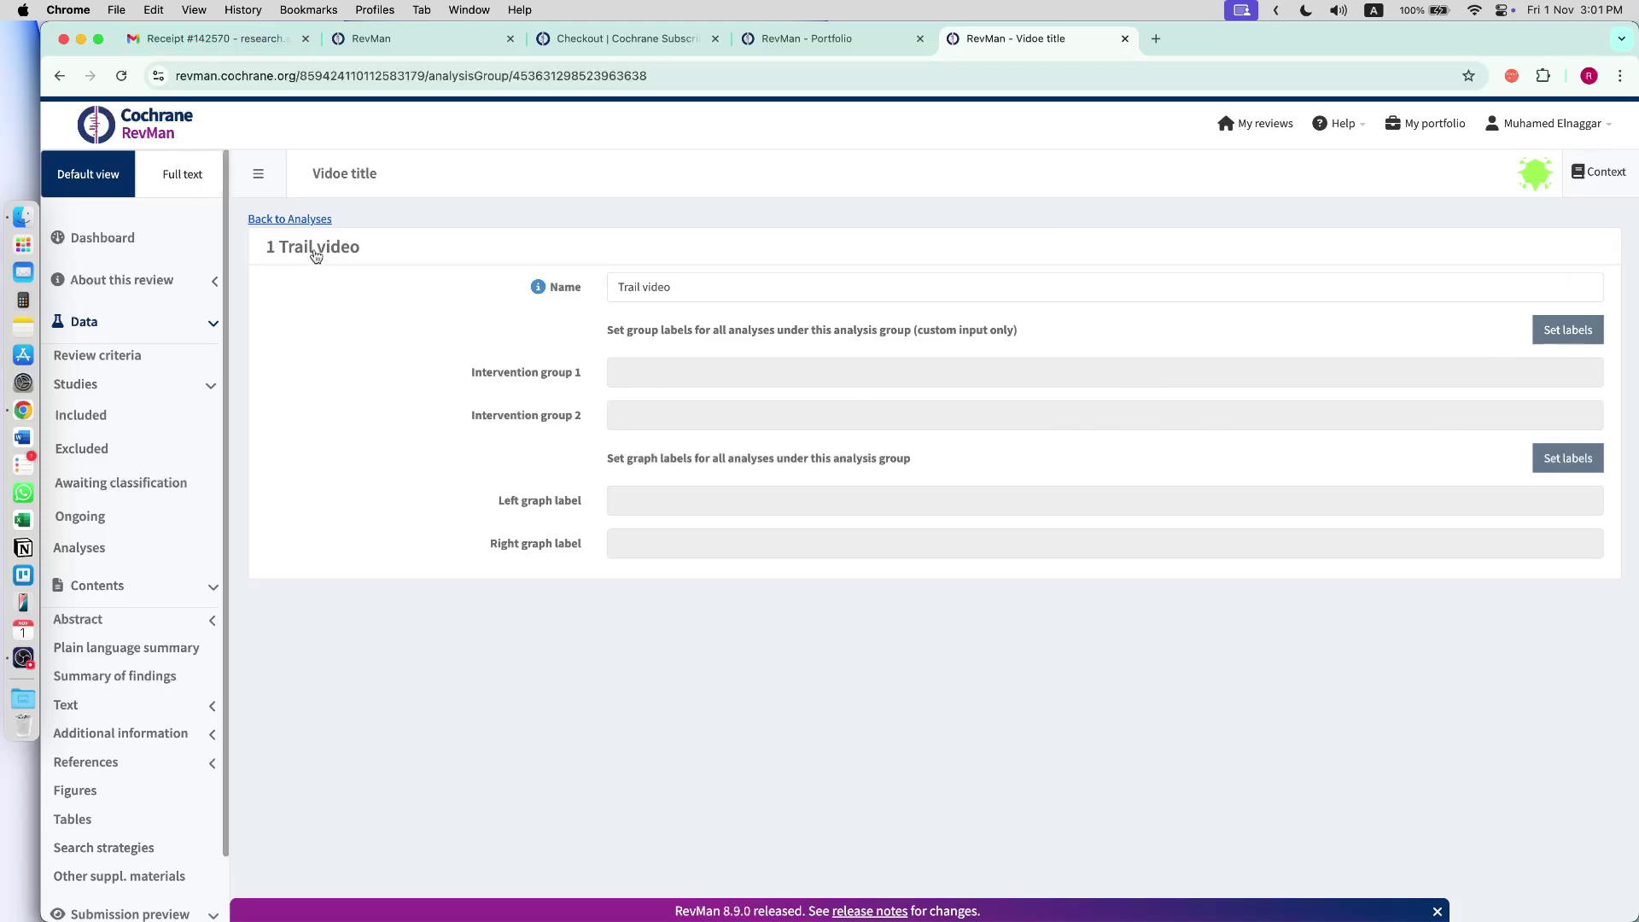
click(300, 222)
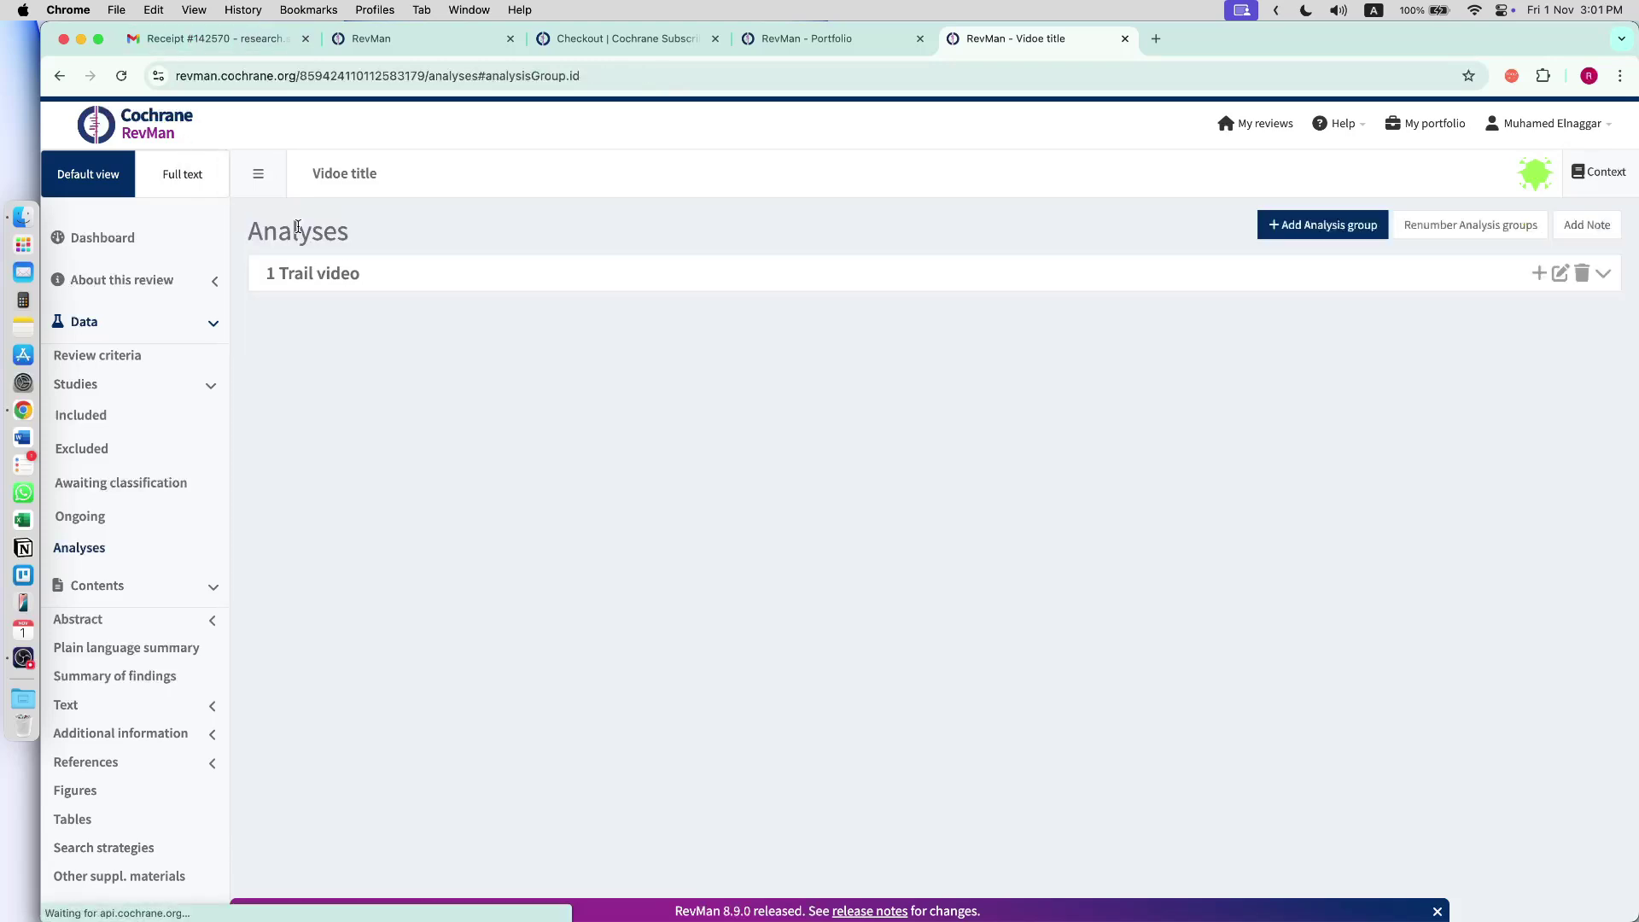
- Add a manual analysis to the "Trail video" group and name it "Drug 1"
click(657, 288)
click(1376, 321)
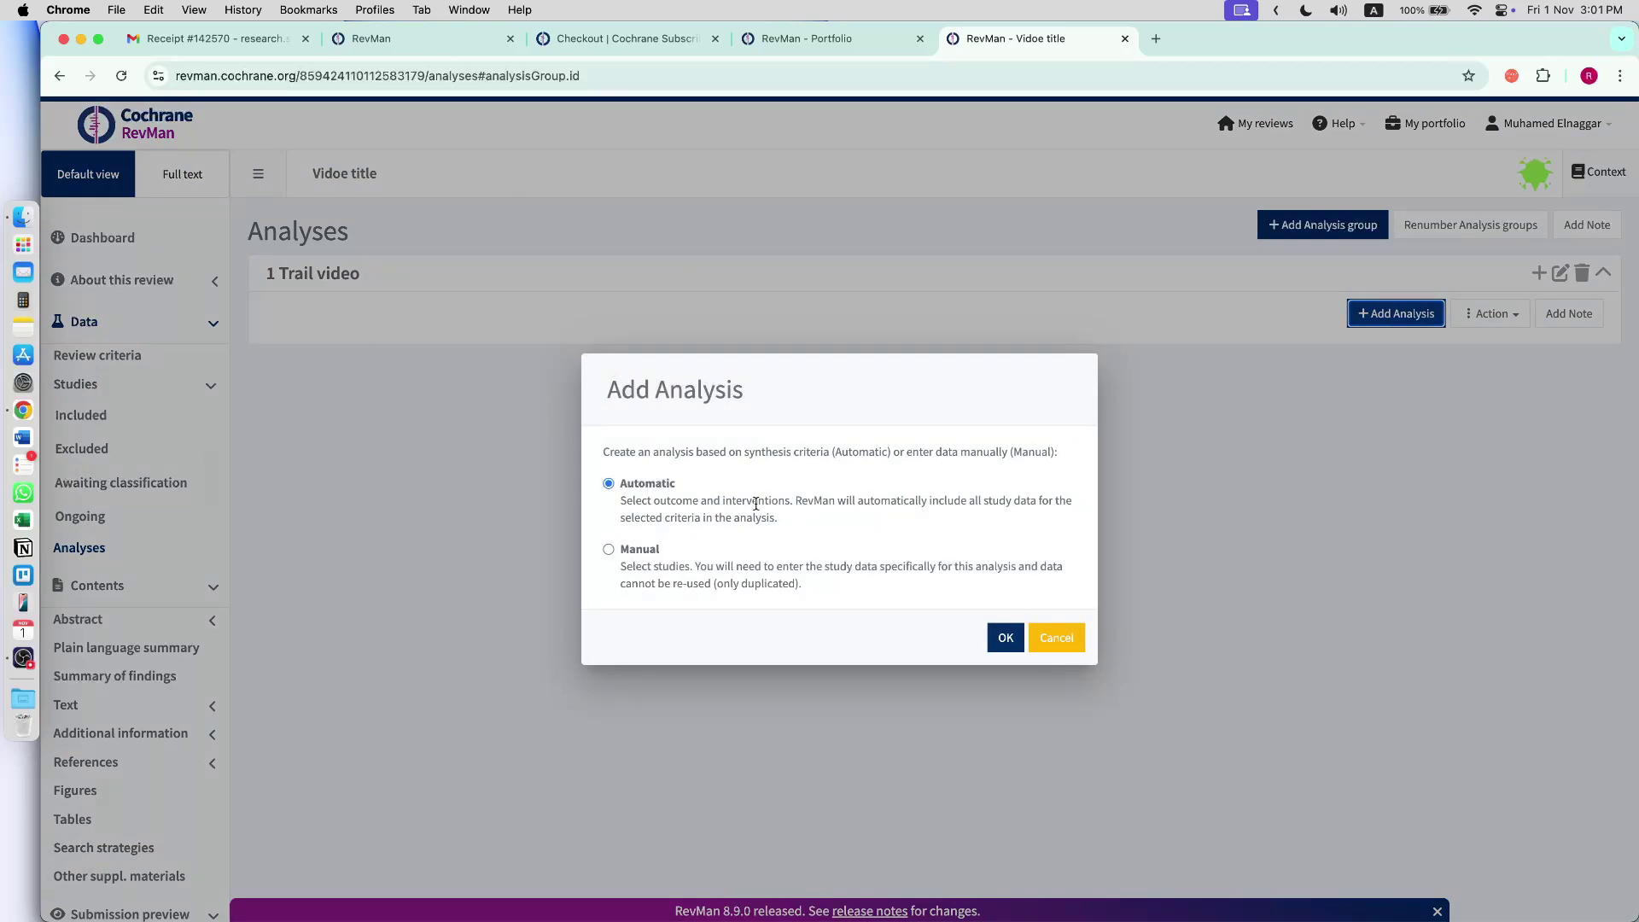
click(609, 550)
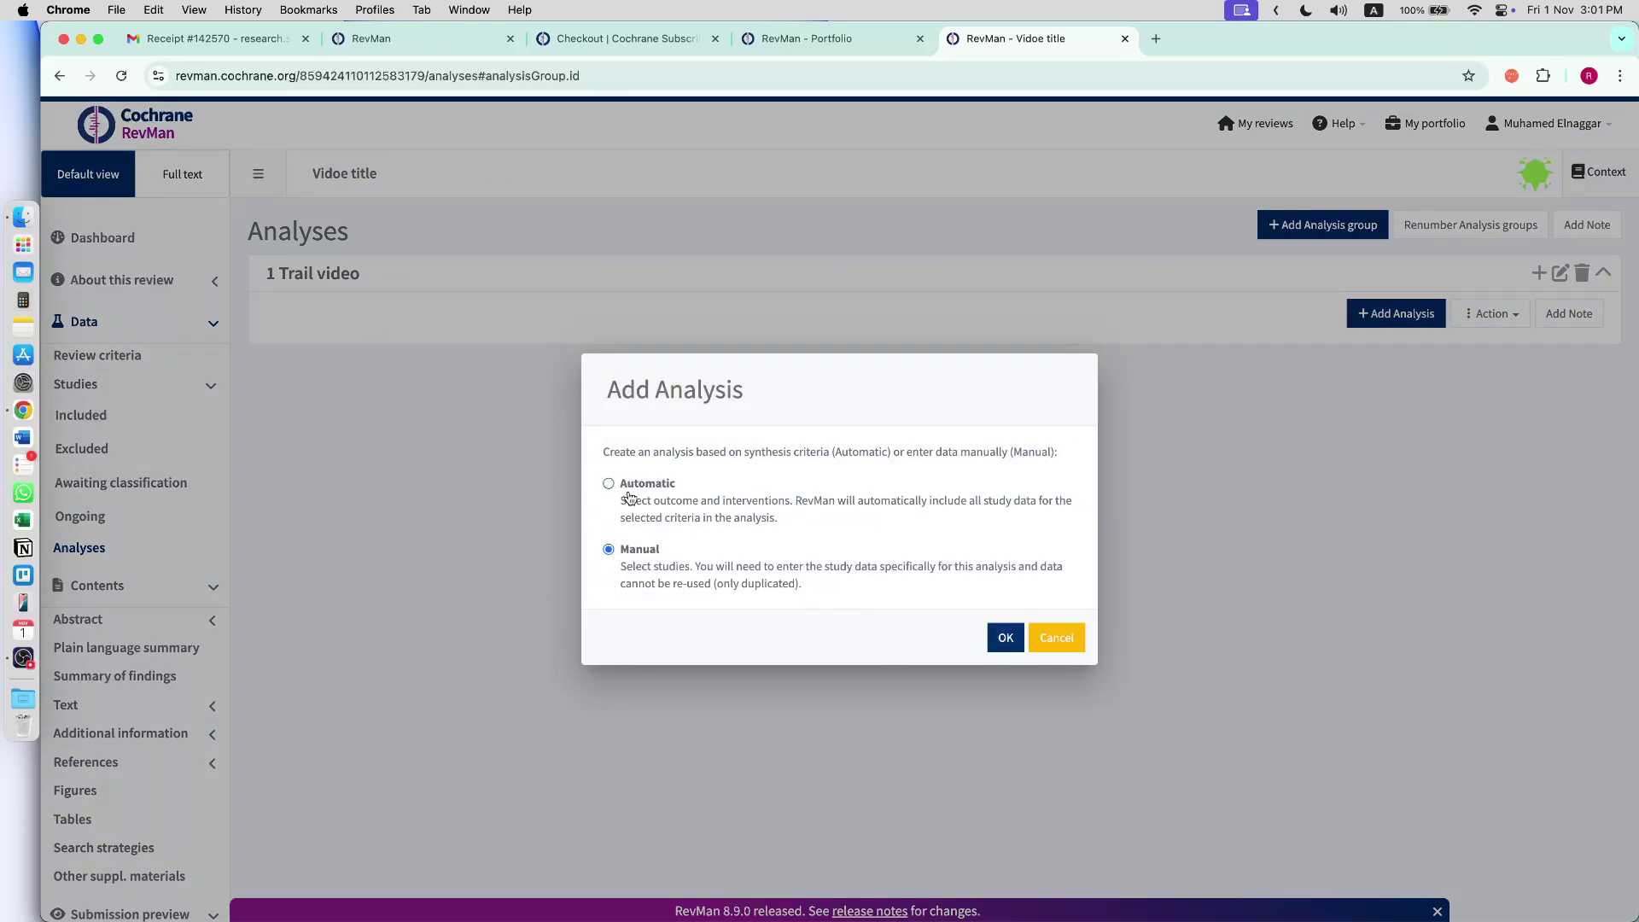
click(1003, 645)
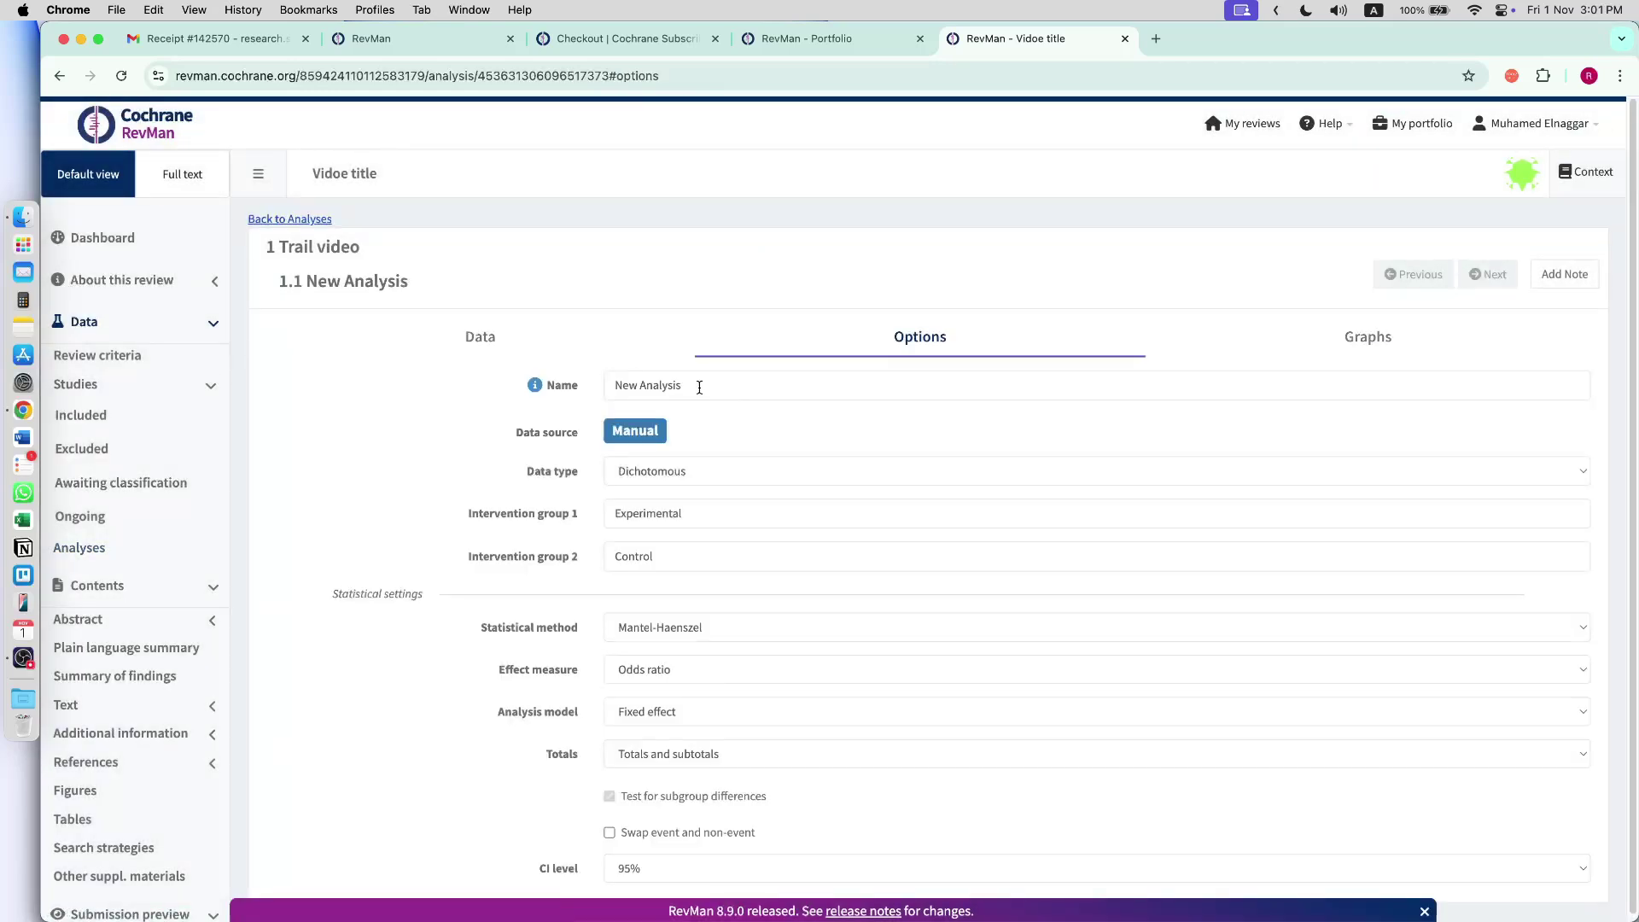
drag(696, 385, 566, 397)
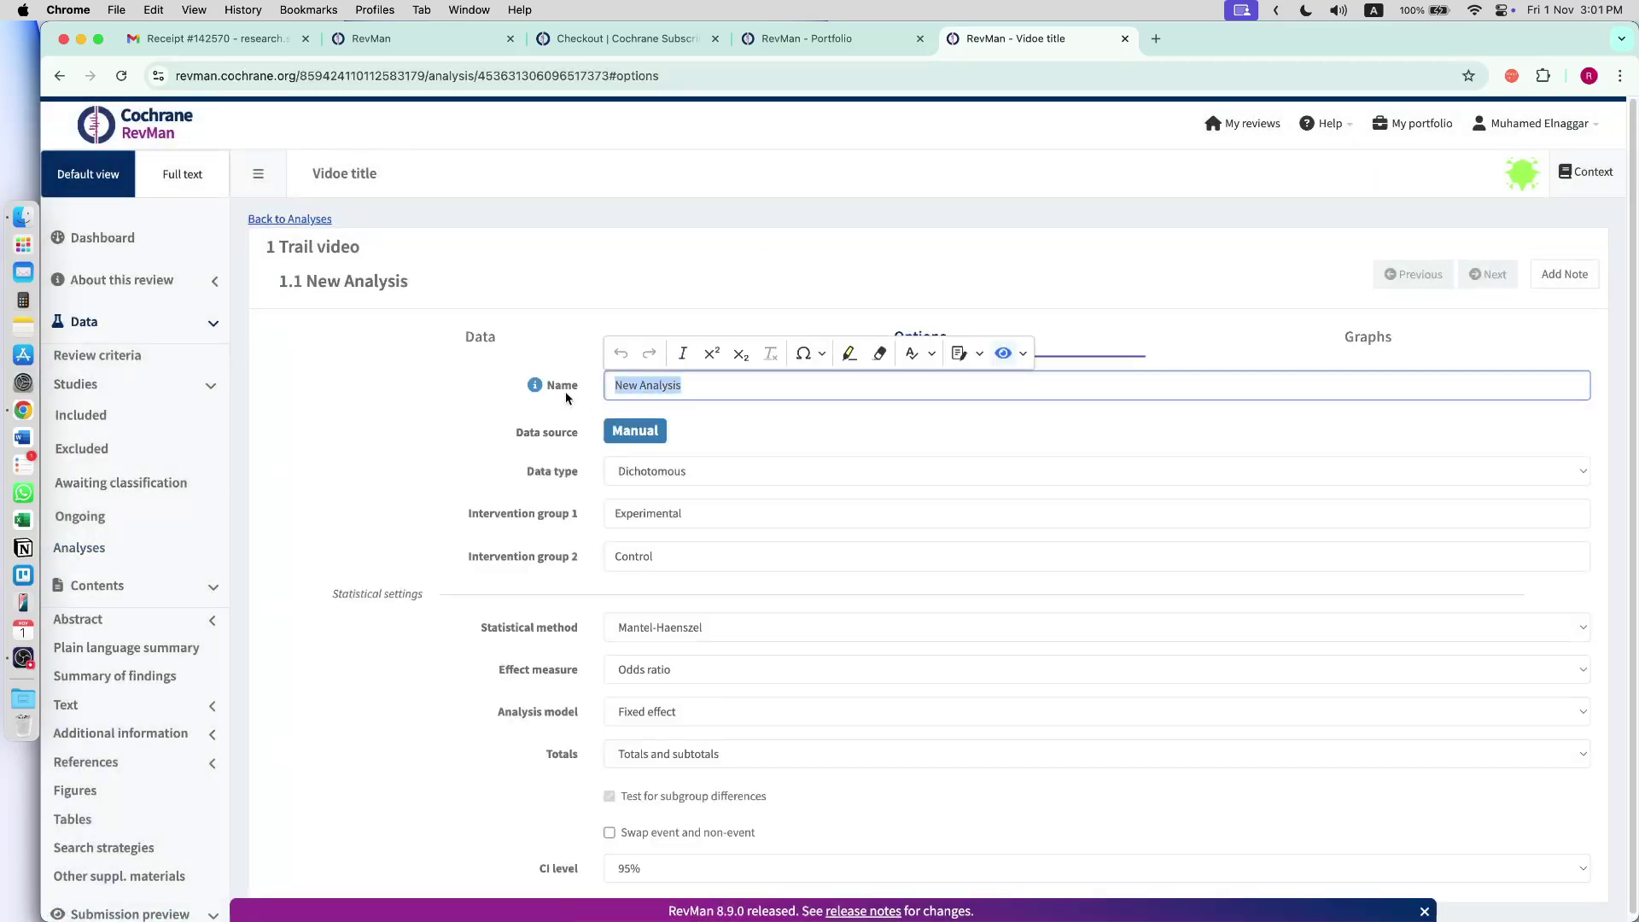
text(Drug 1)
- Look through the effect measures for dichotomous data, then switch the data type to Continuous and look through its effect measures
click(683, 469)
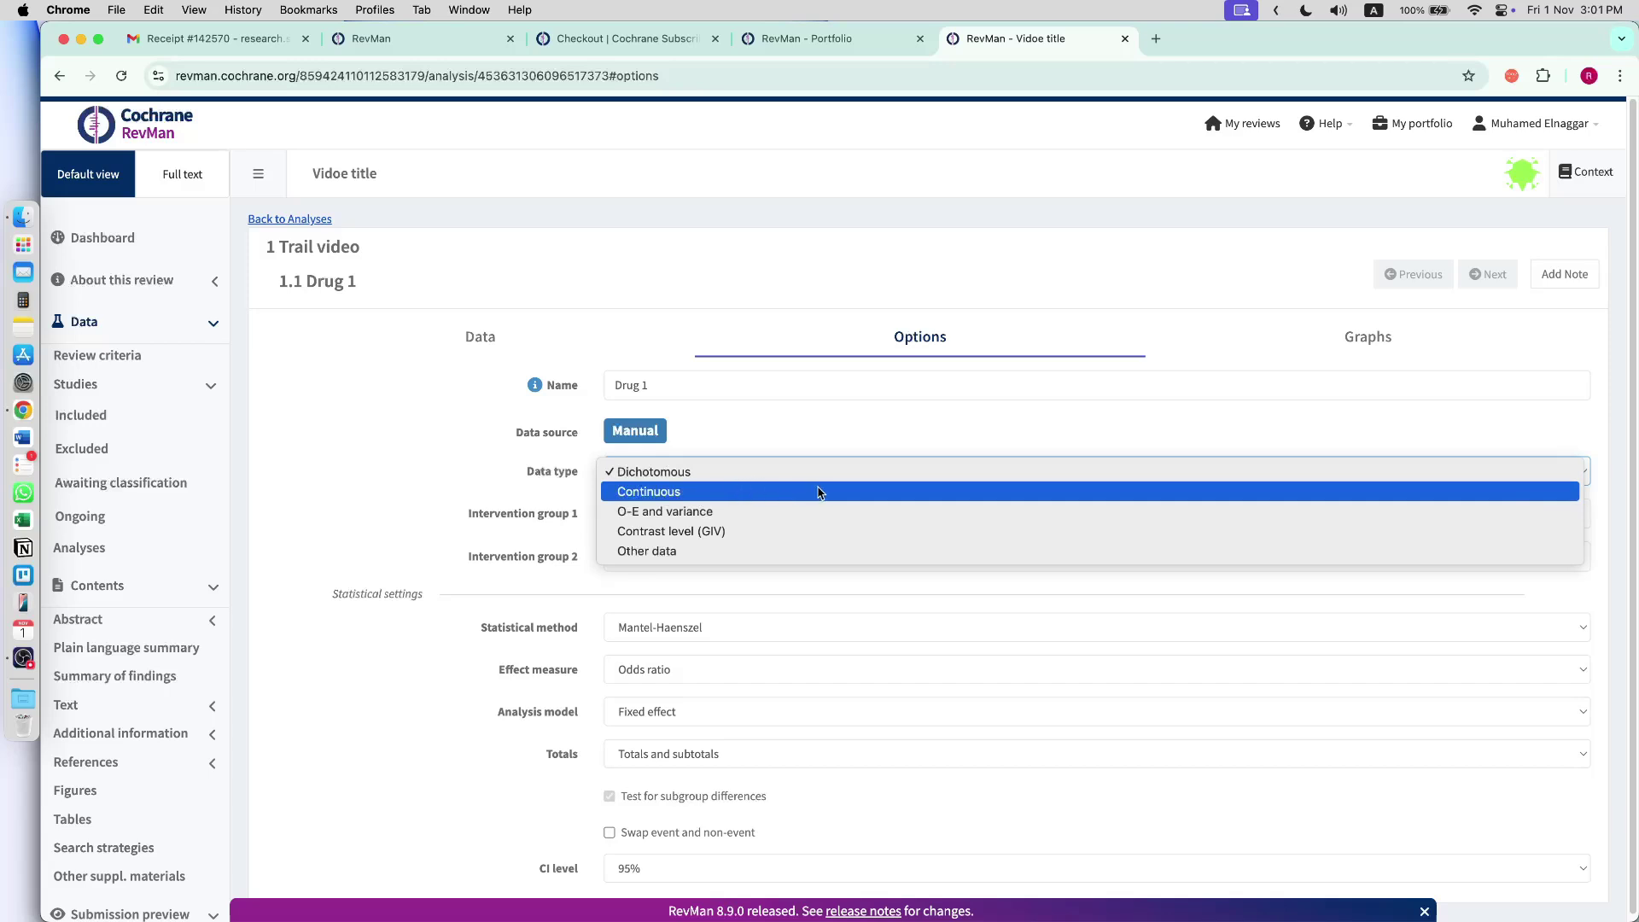
click(810, 451)
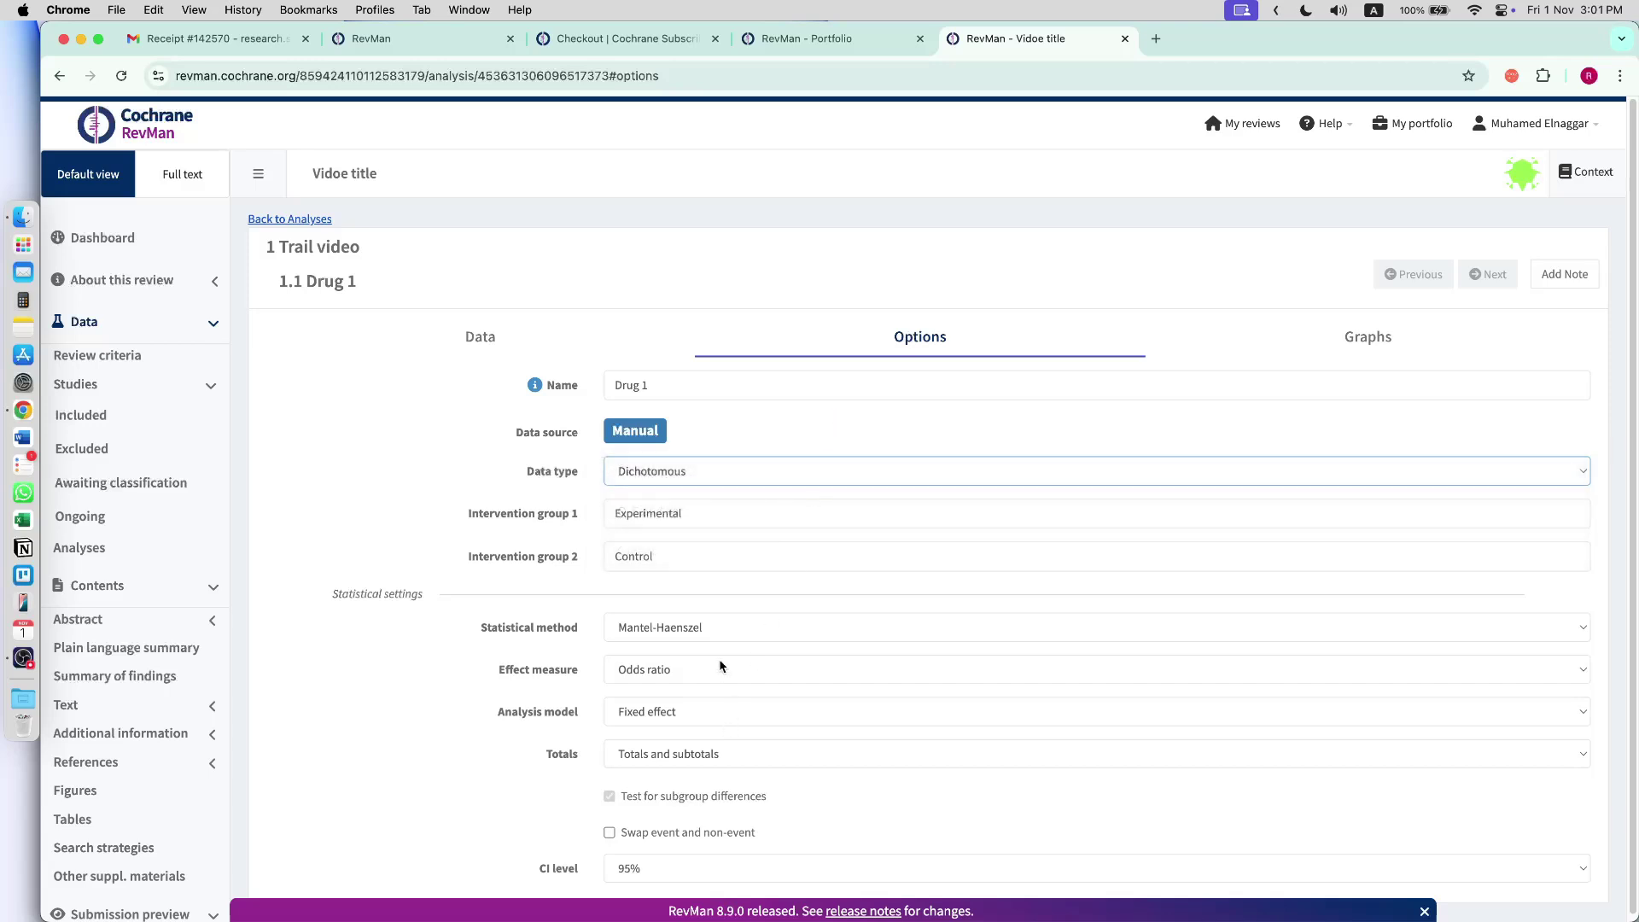
click(721, 669)
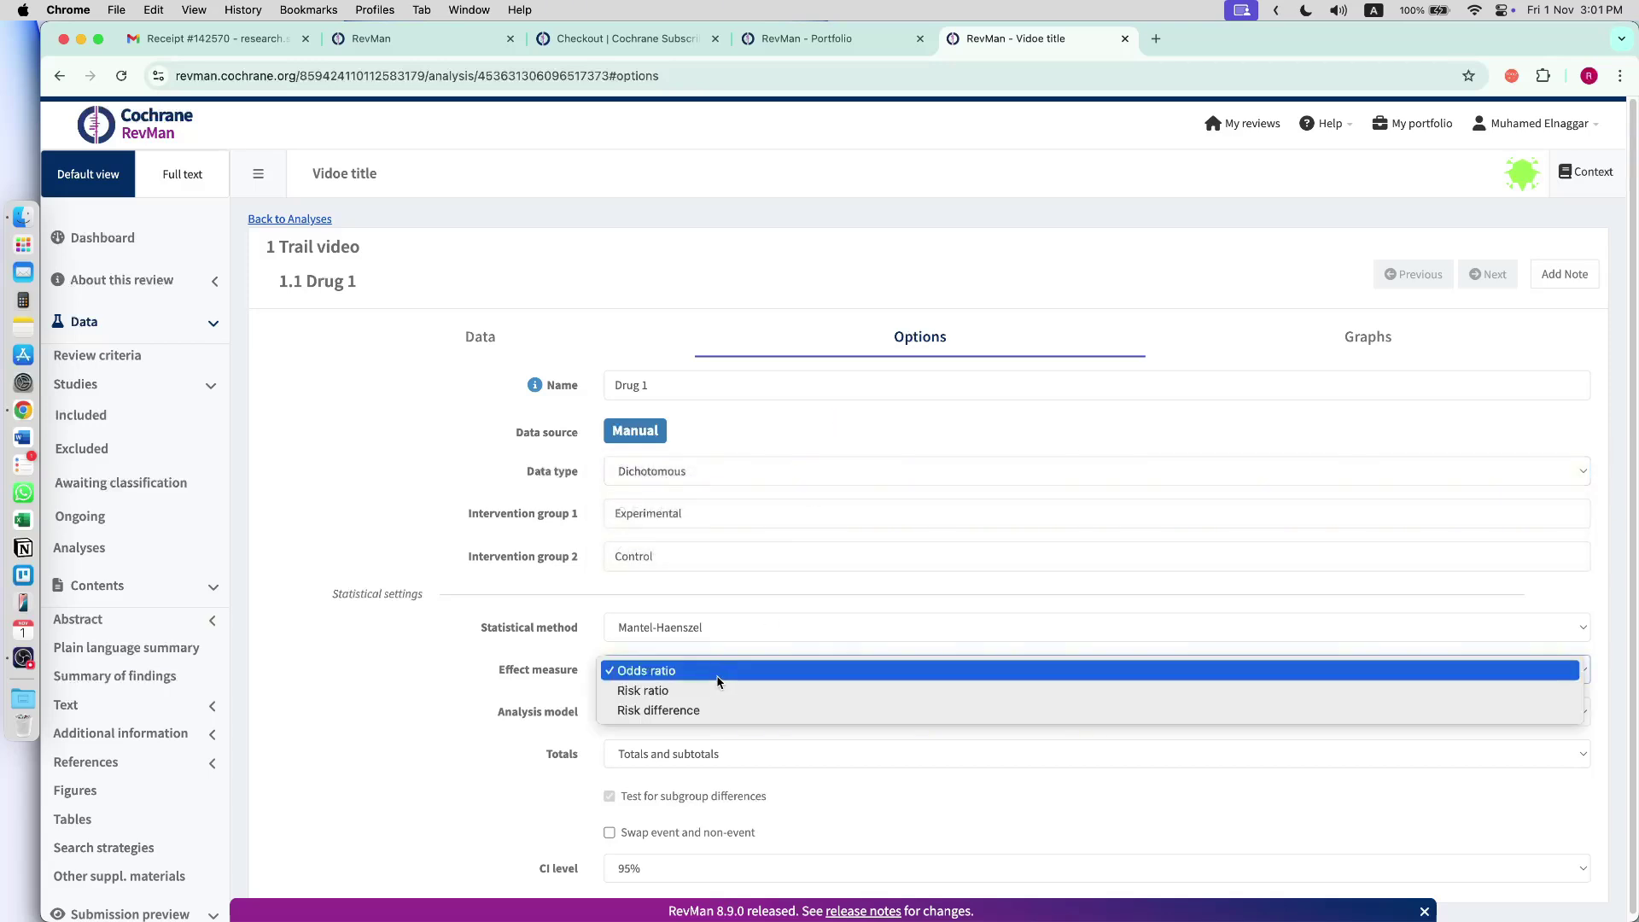
click(749, 475)
click(749, 474)
click(723, 493)
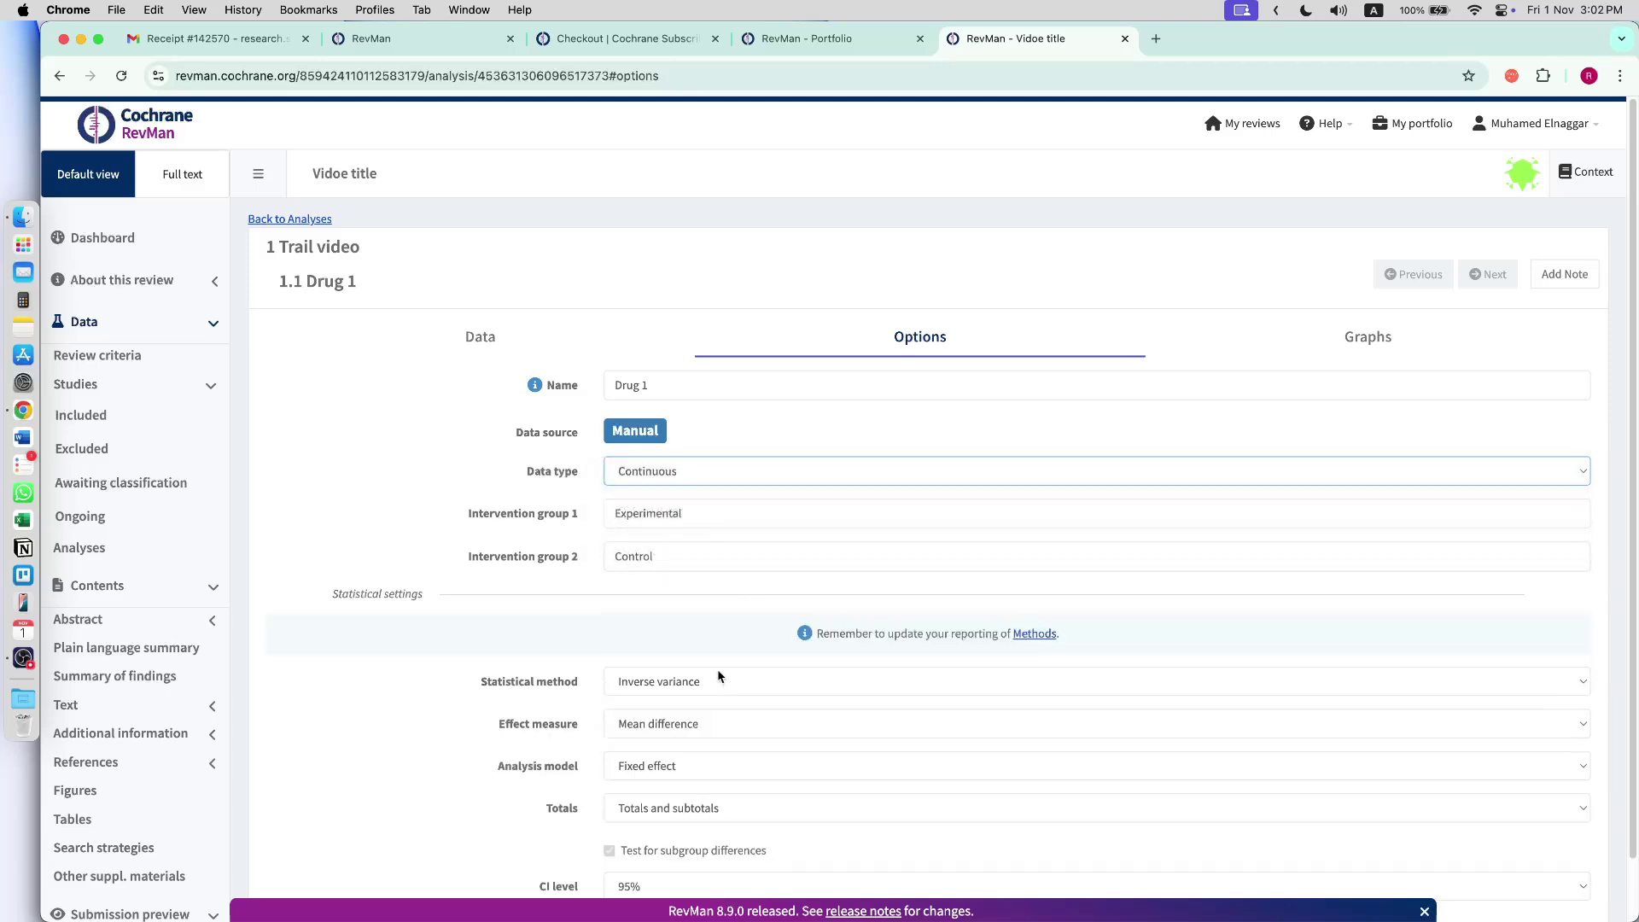
click(704, 732)
click(776, 480)
click(773, 475)
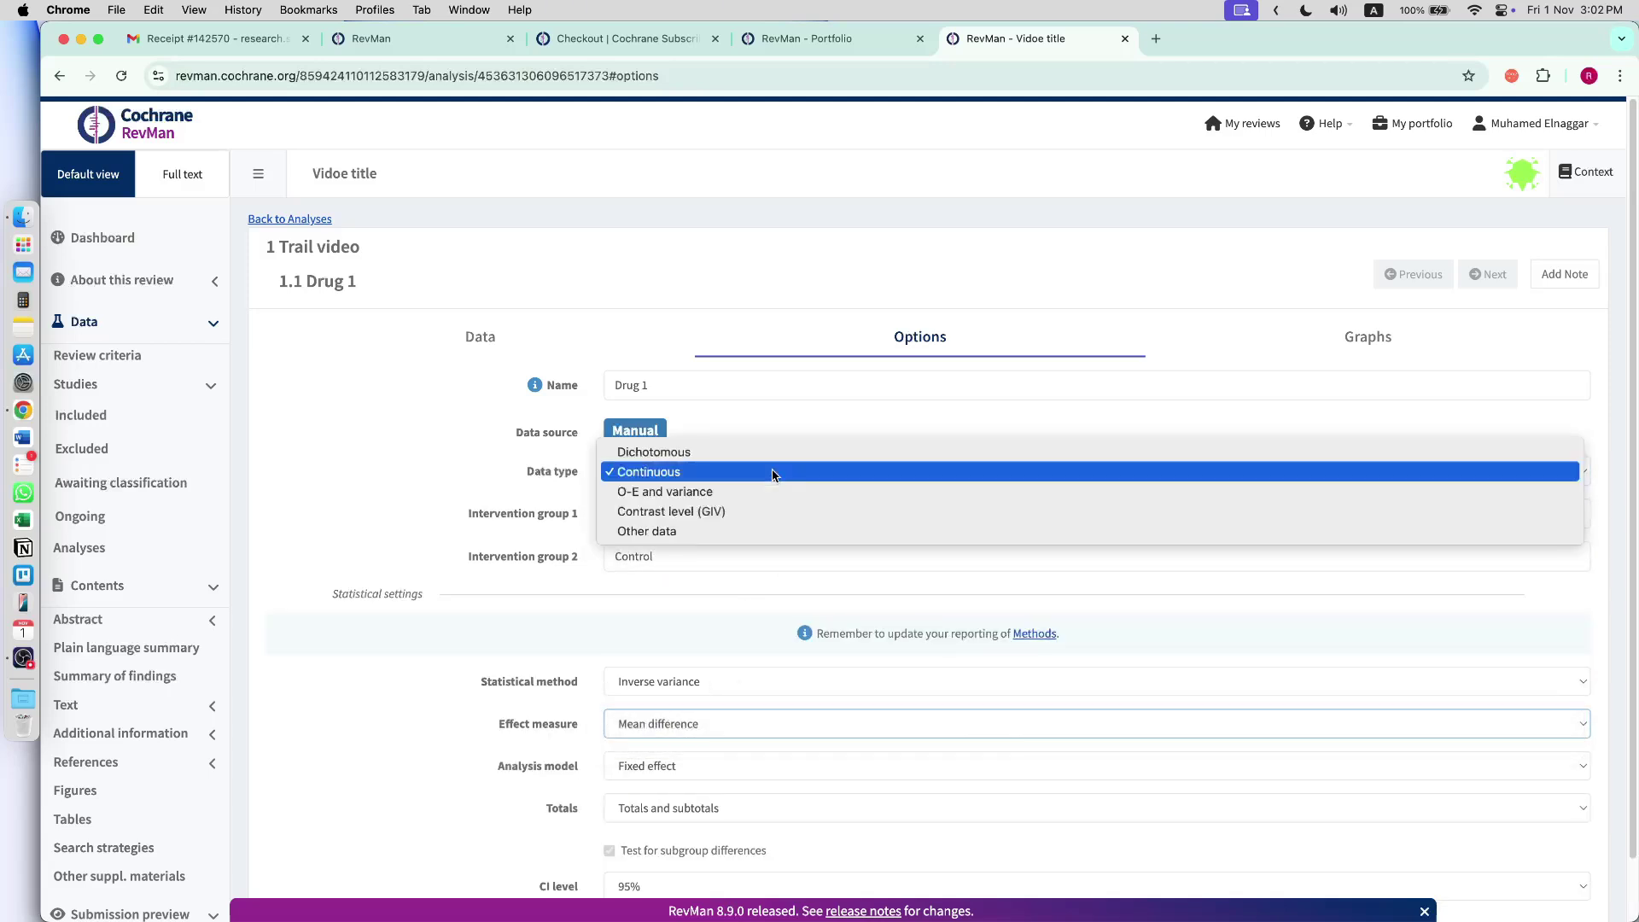
click(744, 589)
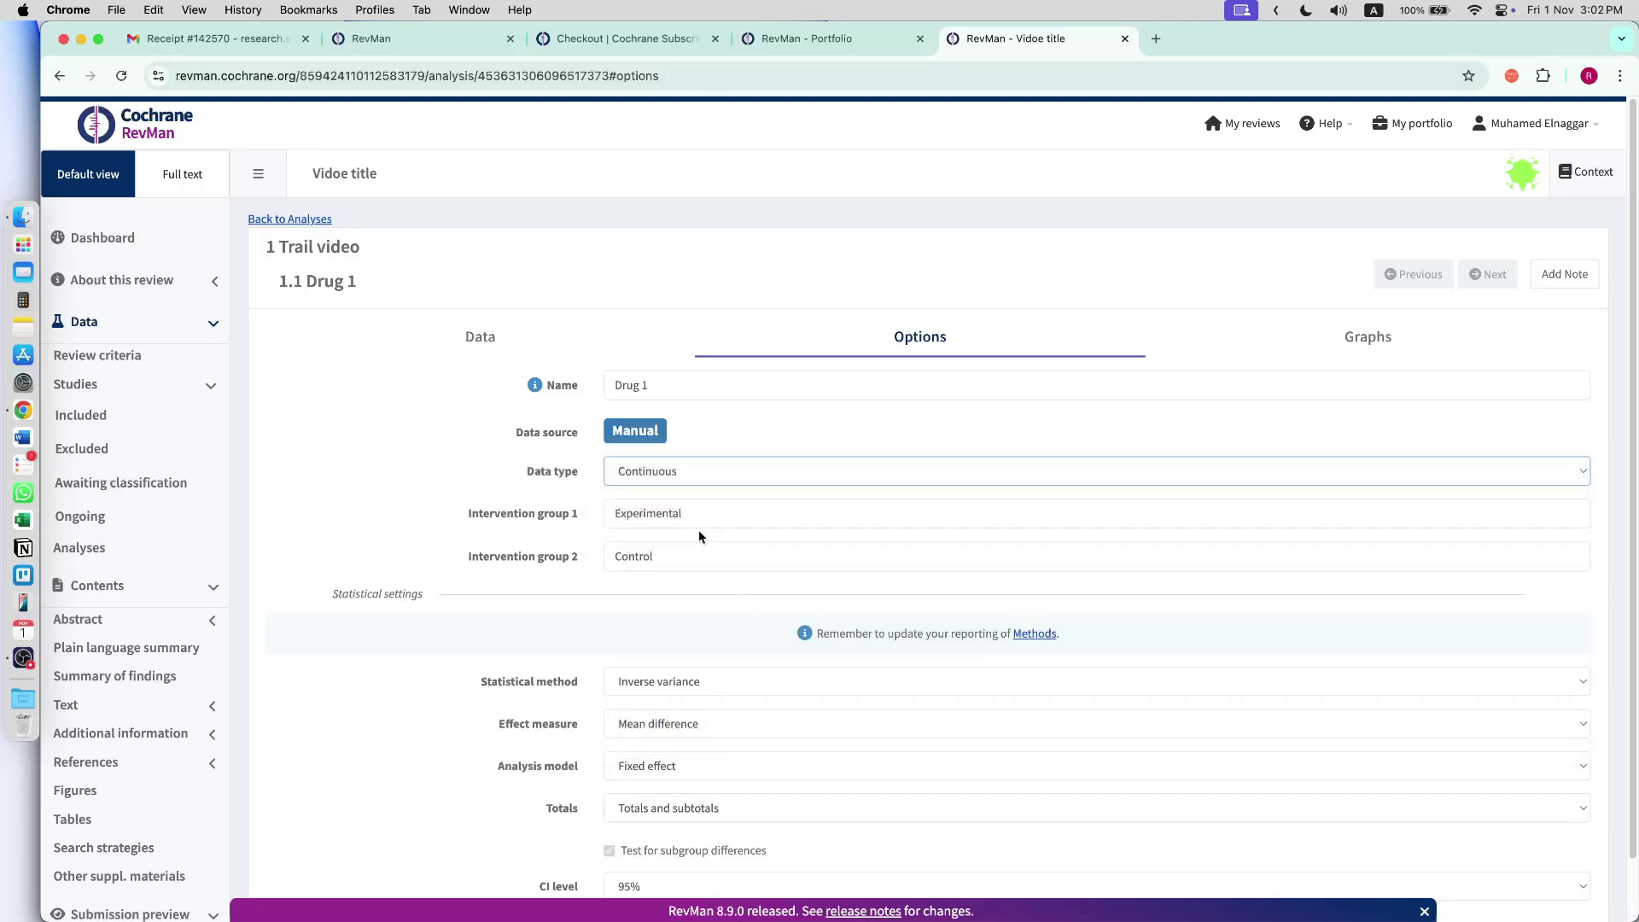
- Set the data type to Dichotomous and name intervention group 1 "drug" and intervention group 2 "placebo"
click(708, 473)
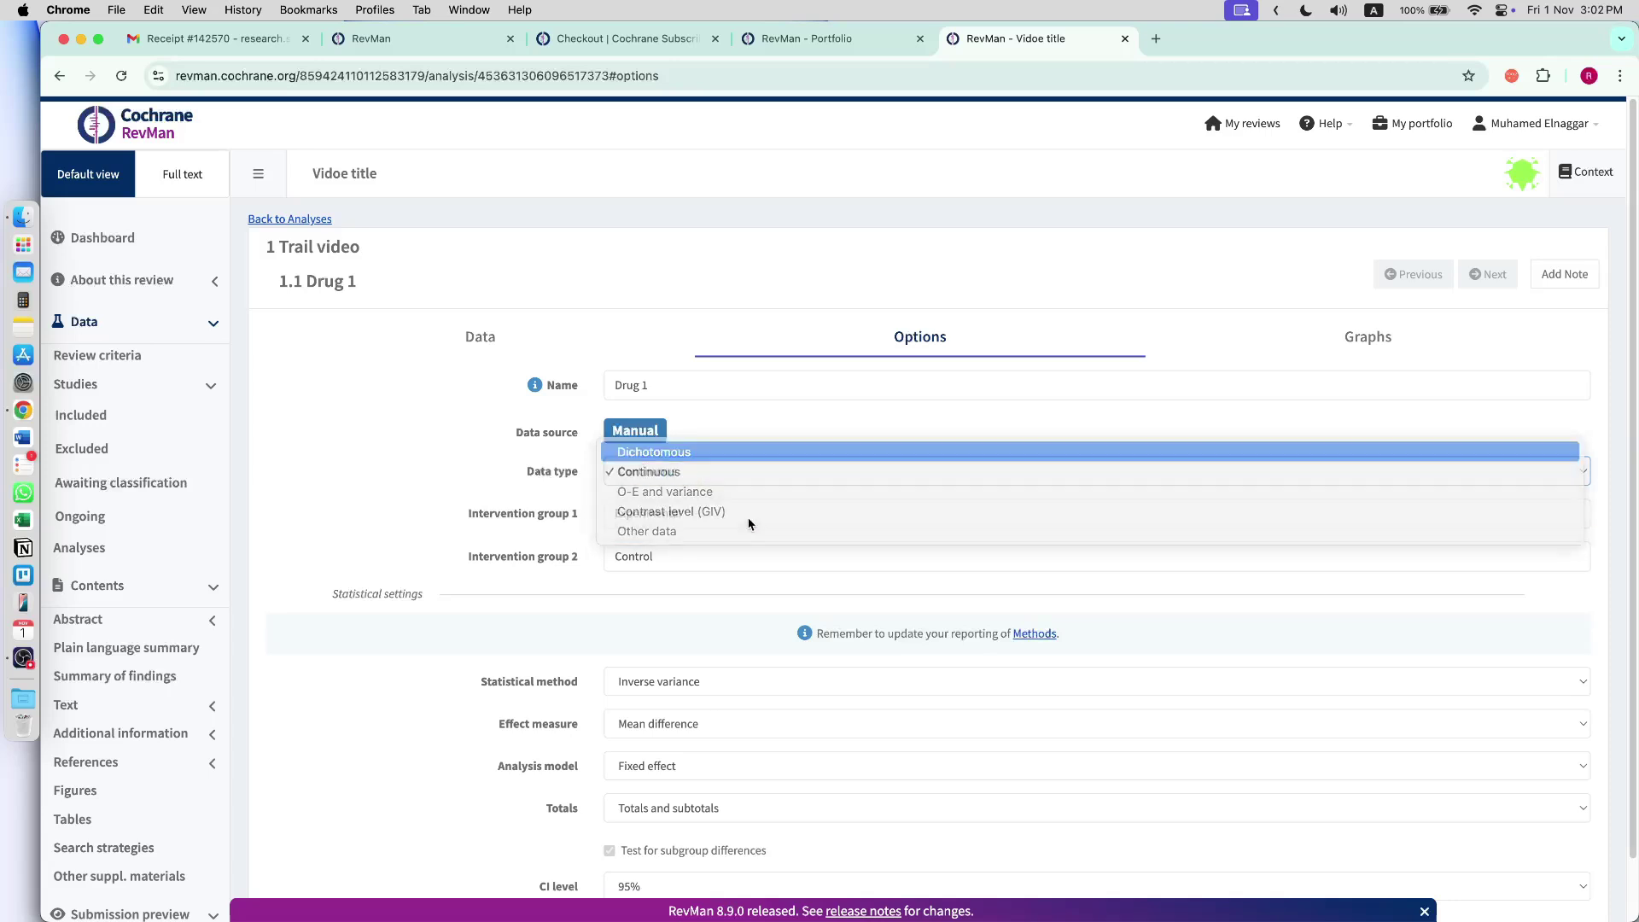
click(700, 451)
click(693, 516)
double_click(698, 515)
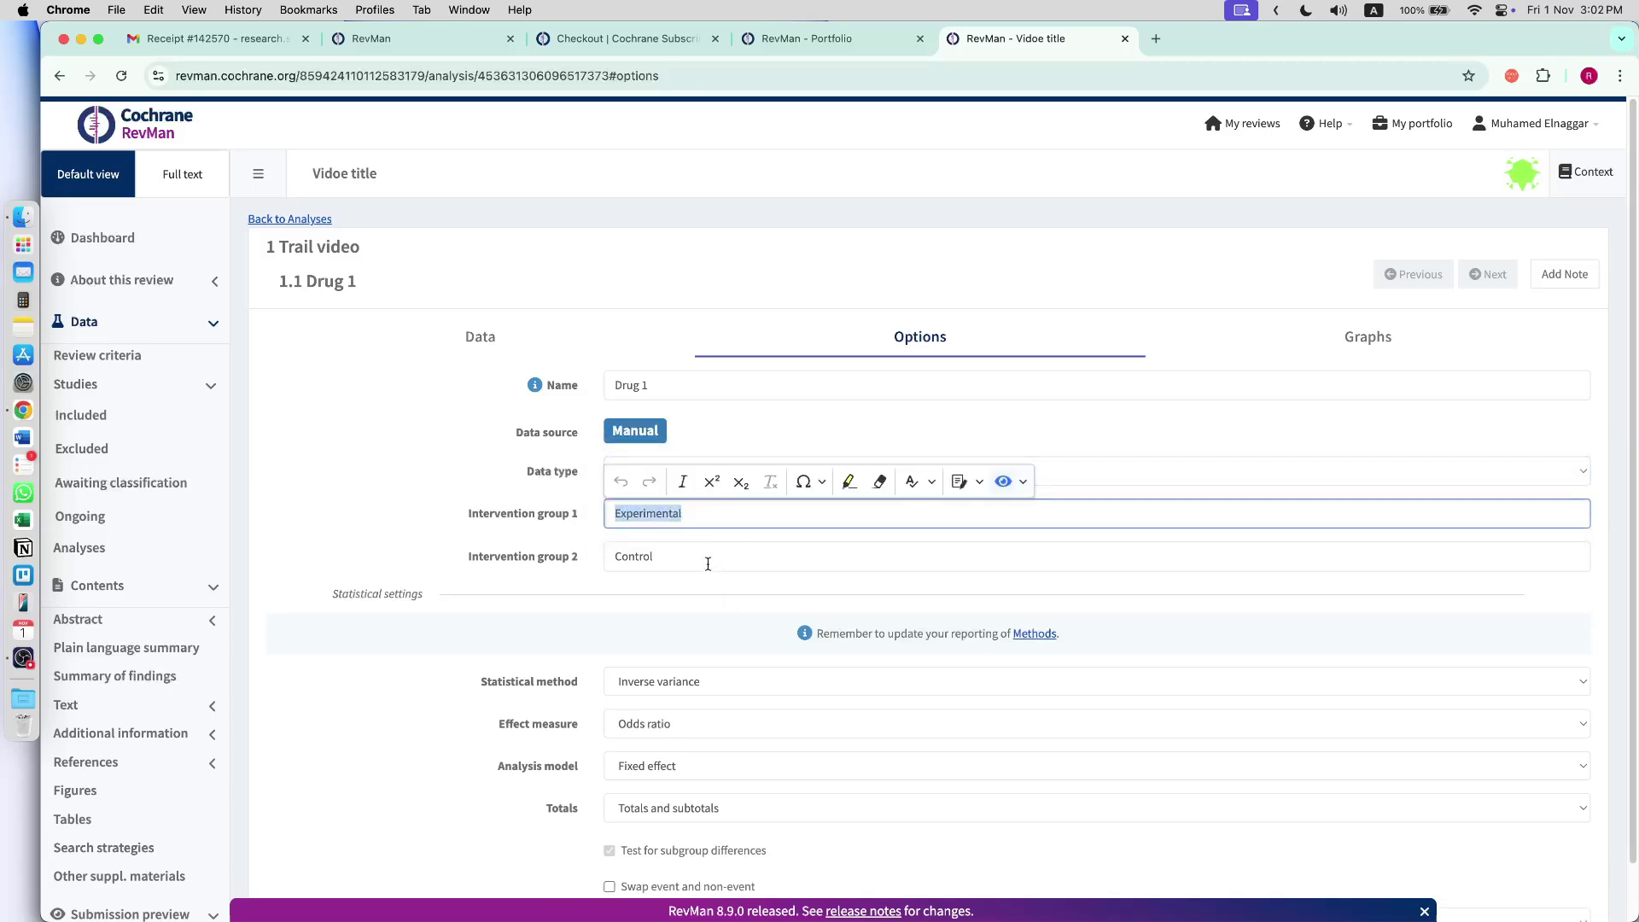
text(drug)
key(Tab)
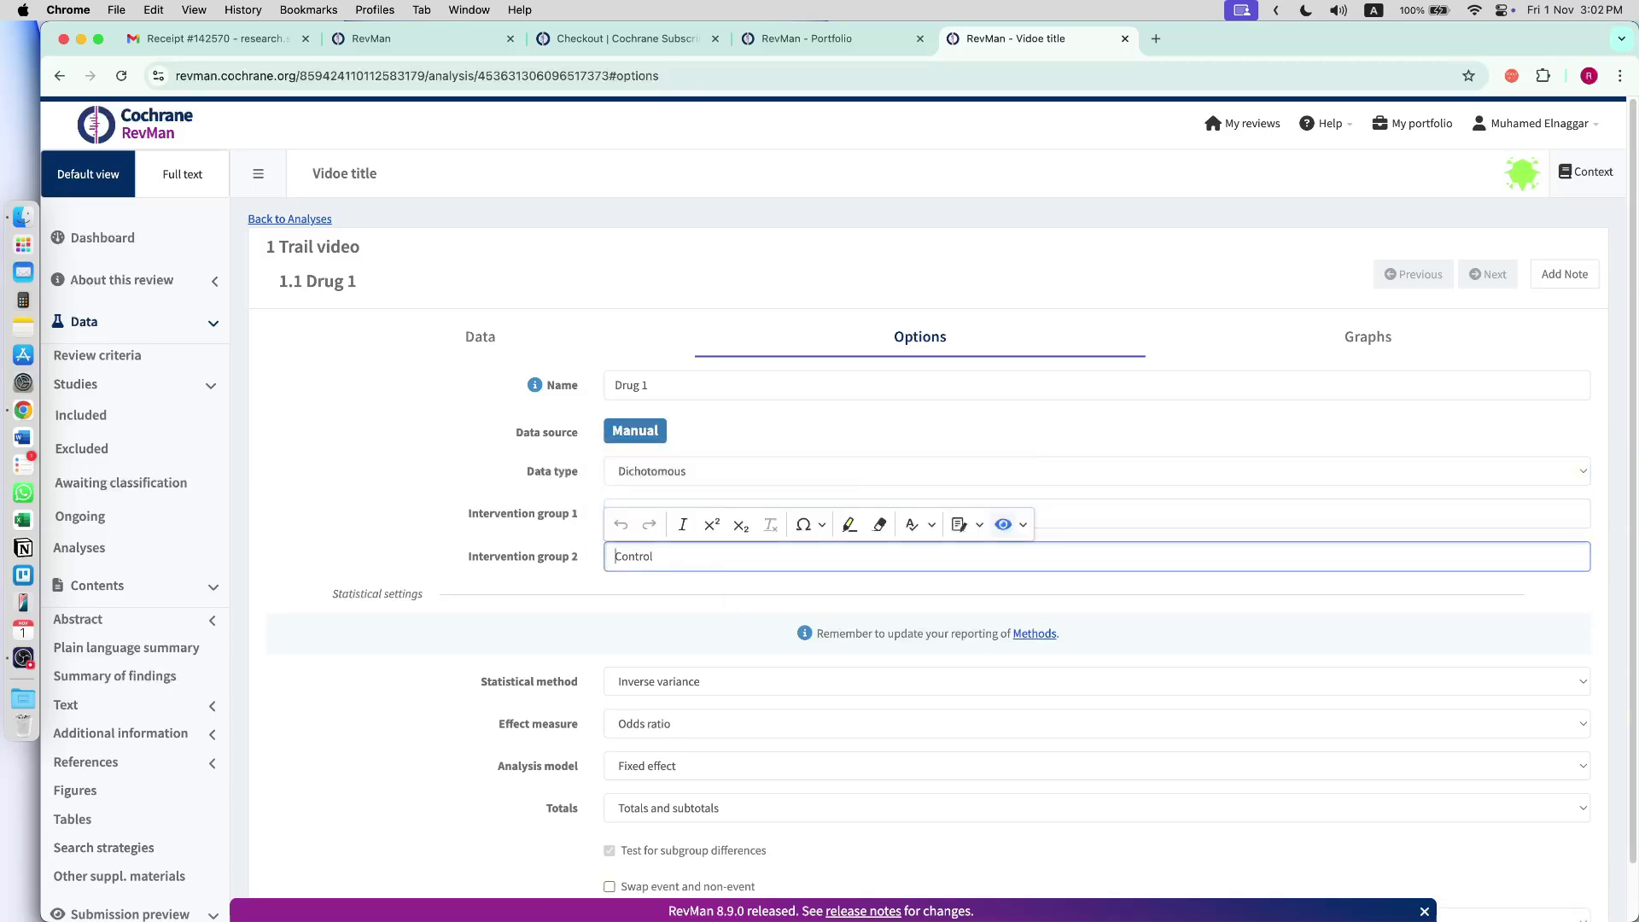
text(placebo)
click(727, 584)
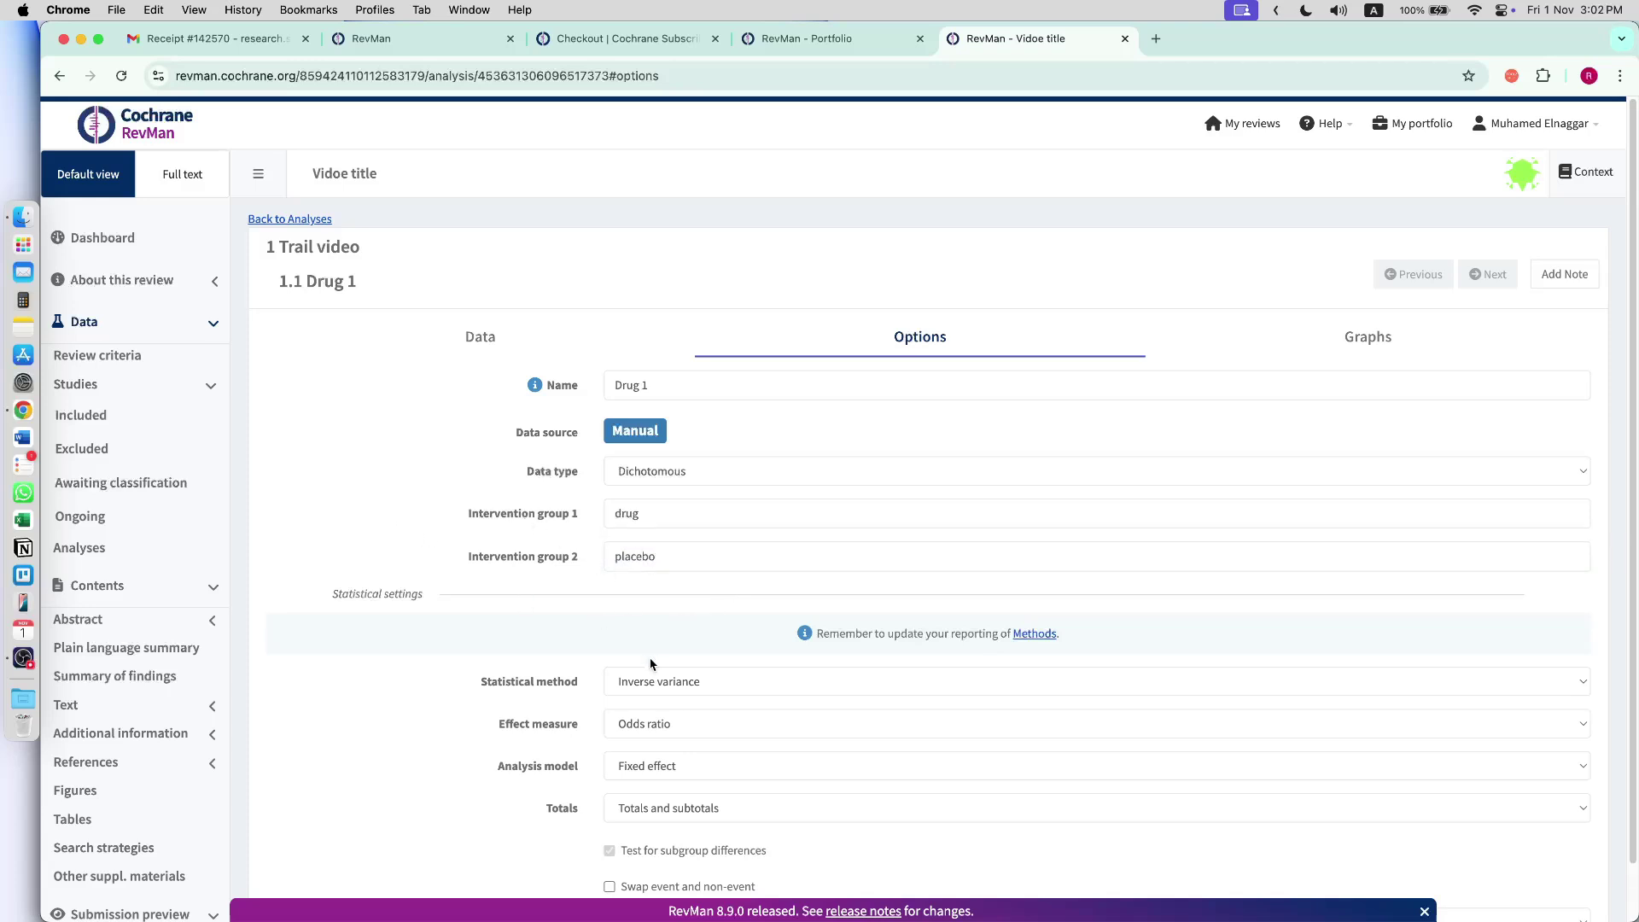
- Review the statistical method and effect measure choices, keeping Inverse variance and Odds ratio, and set the analysis model to Random effects
scroll(750, 727, down, 1)
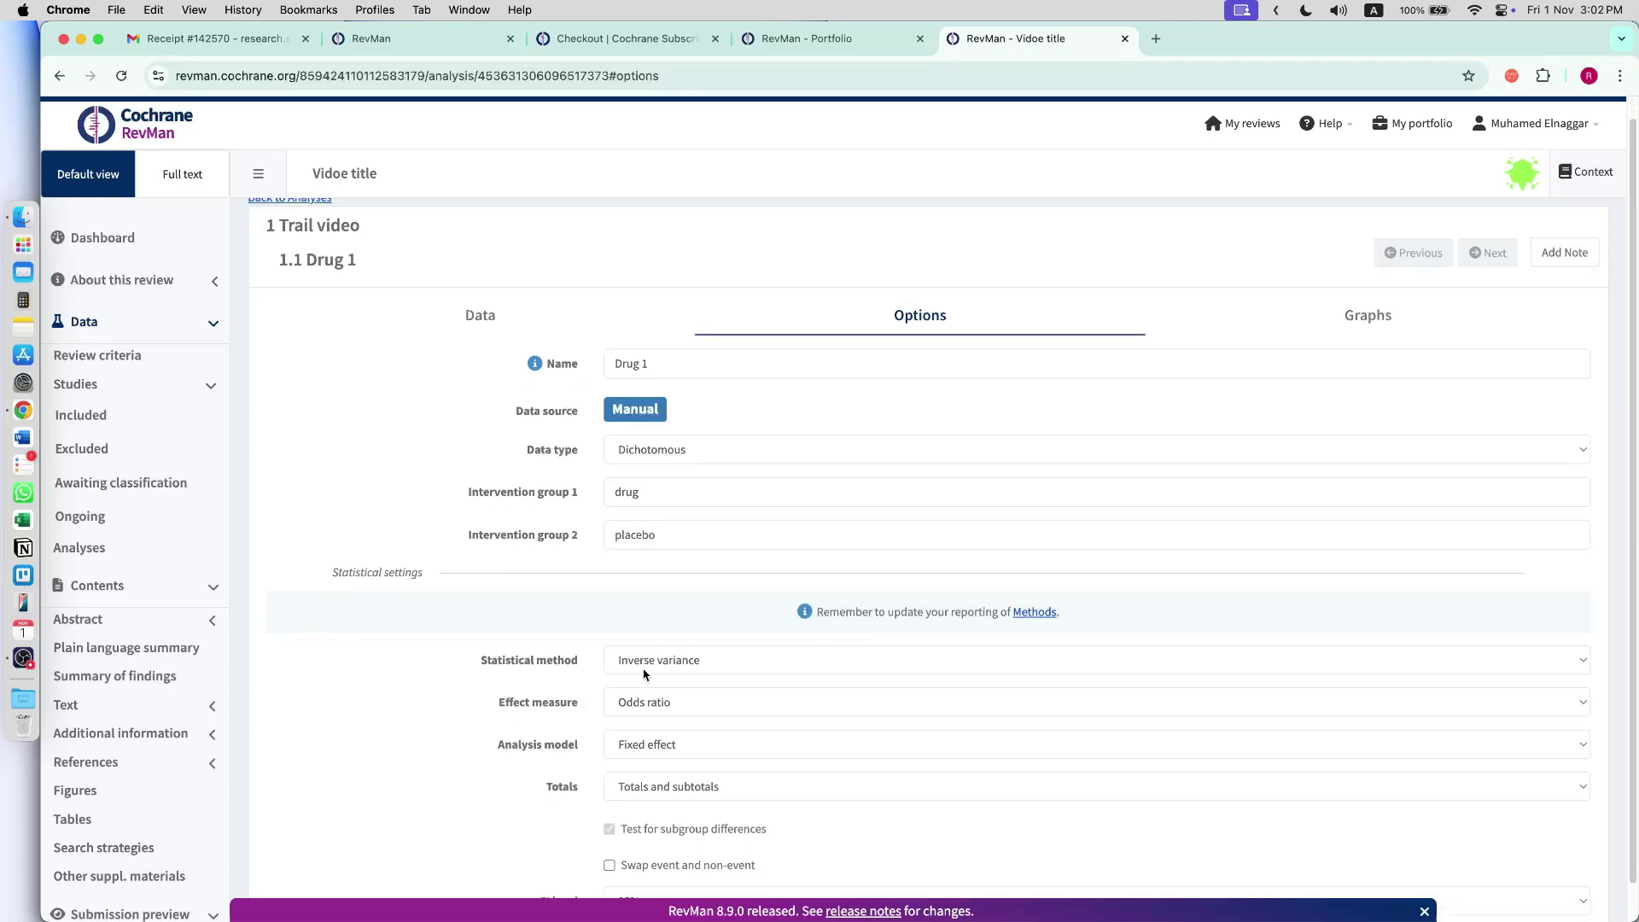
click(688, 668)
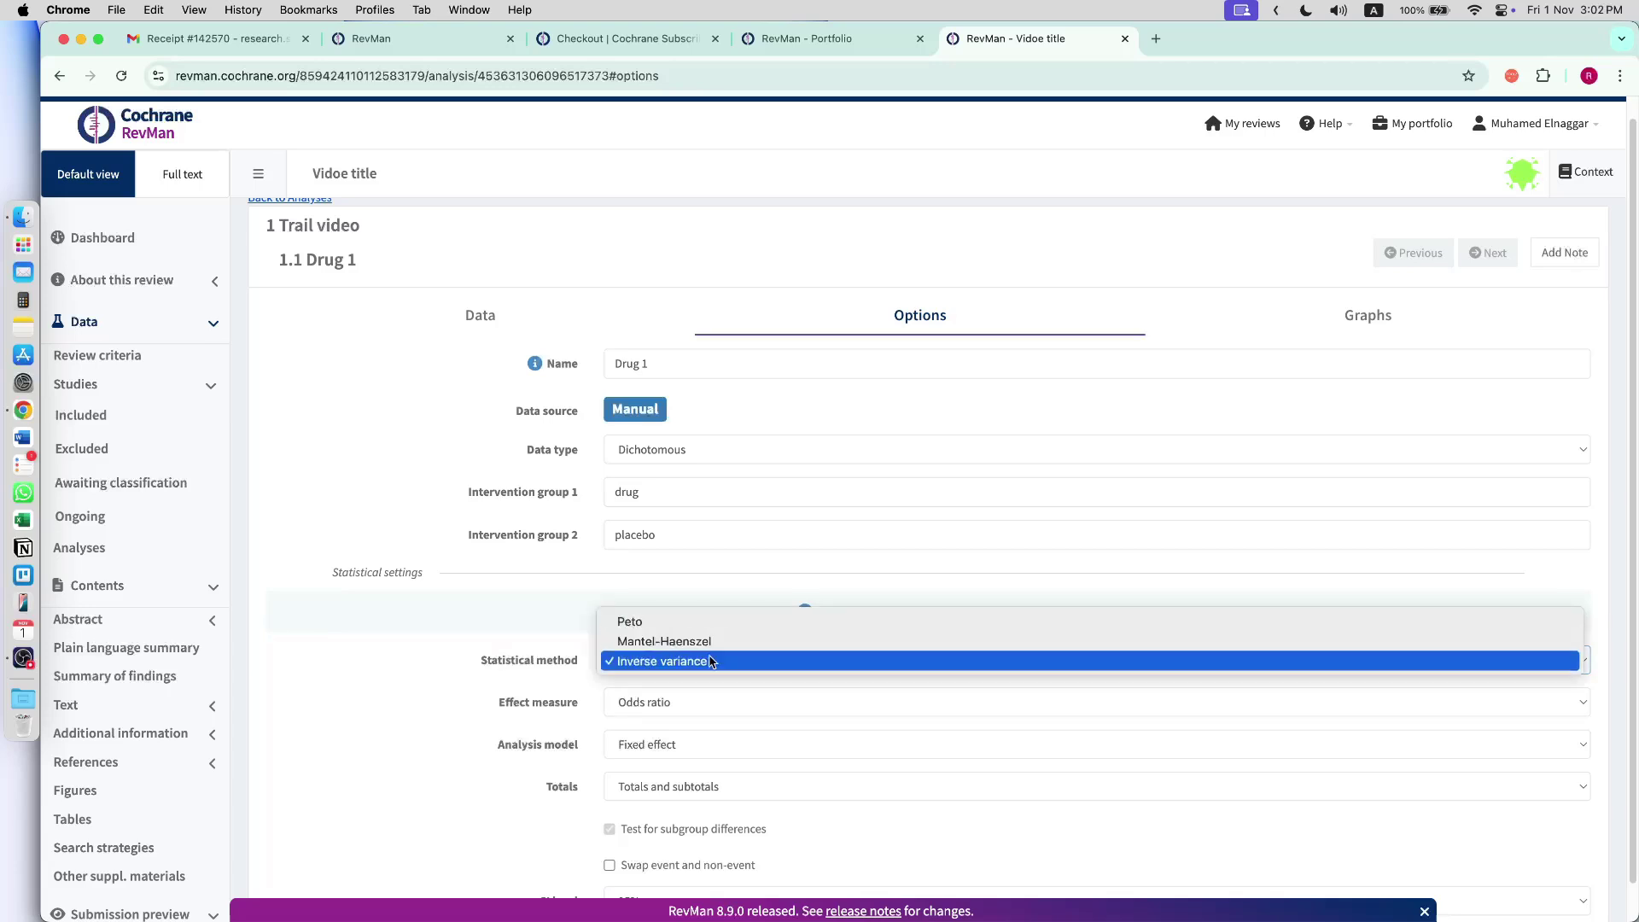
click(538, 626)
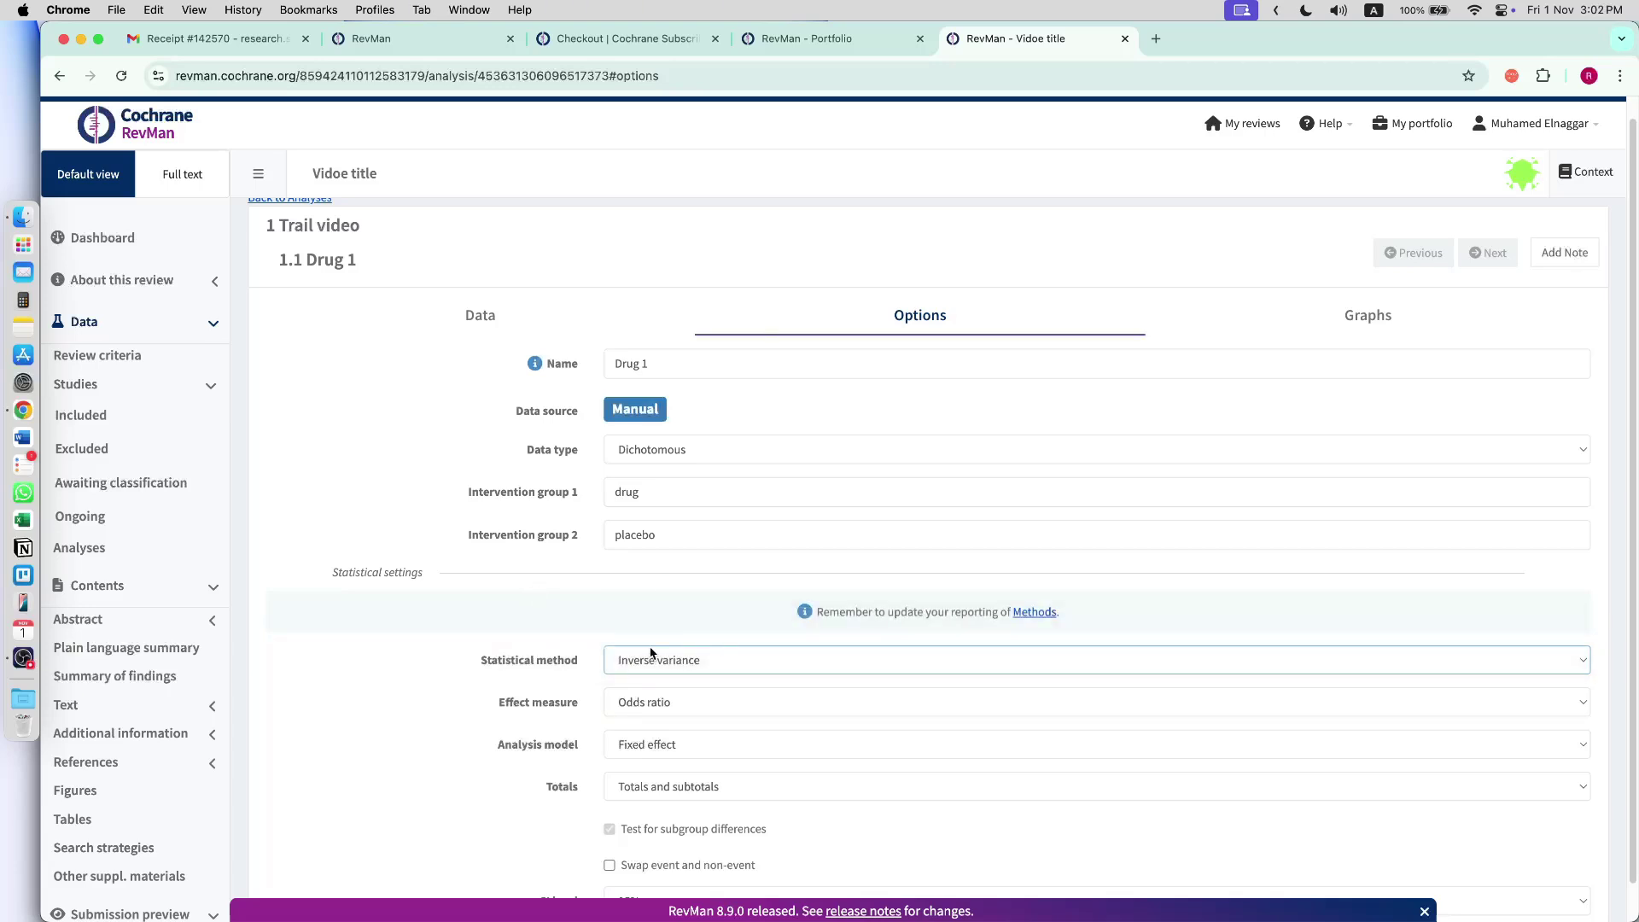
scroll(832, 664, down, 2)
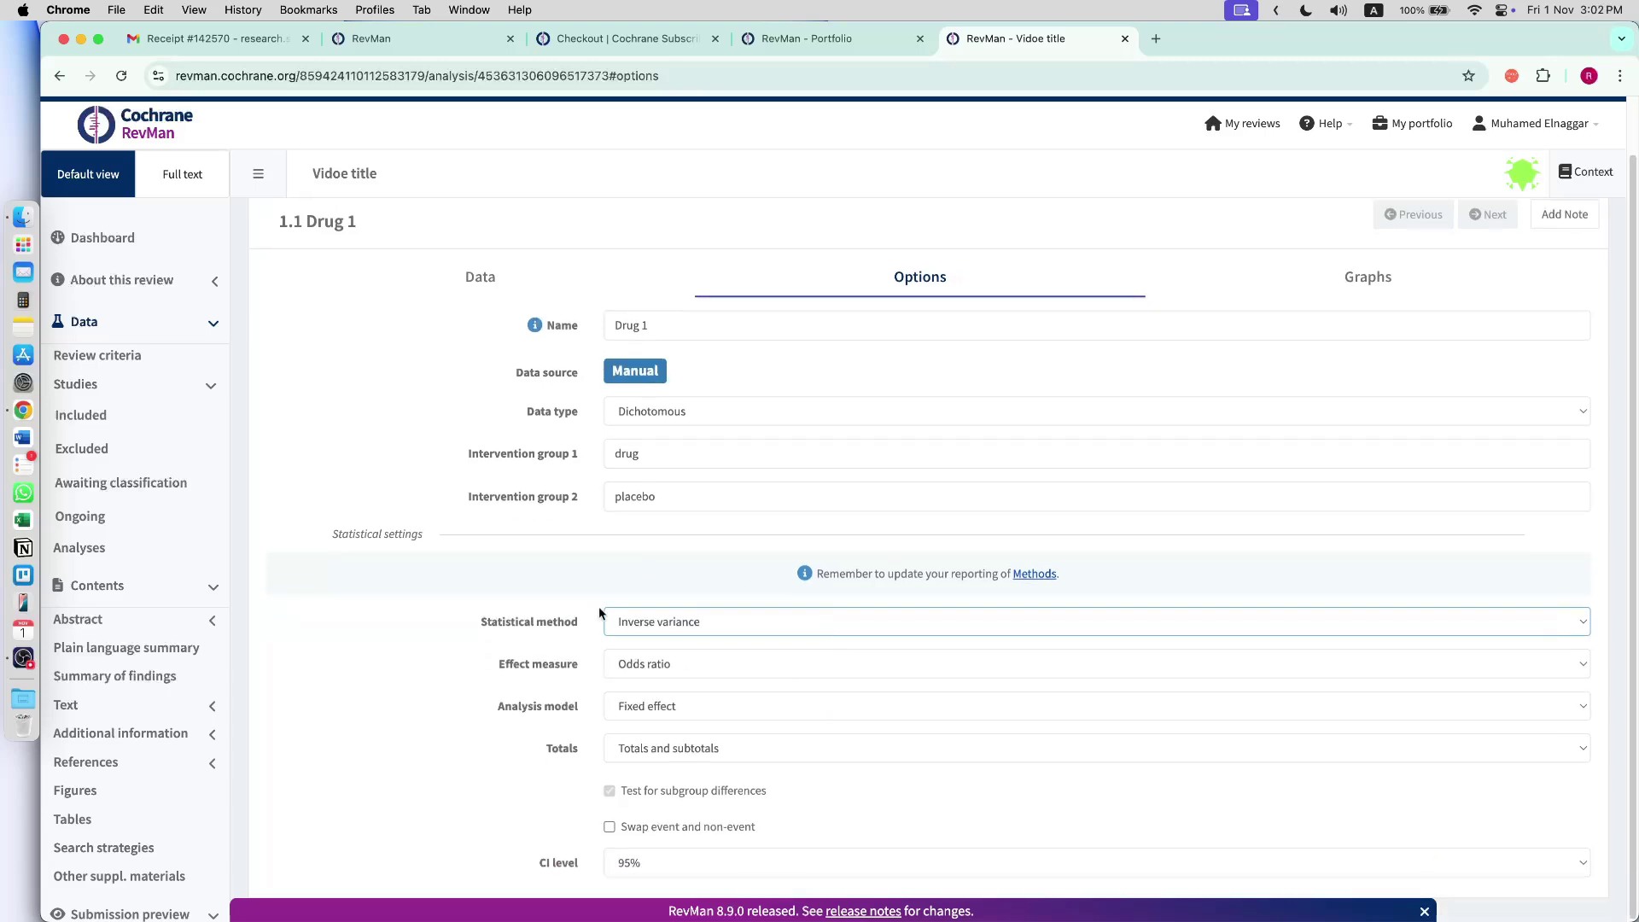
click(698, 666)
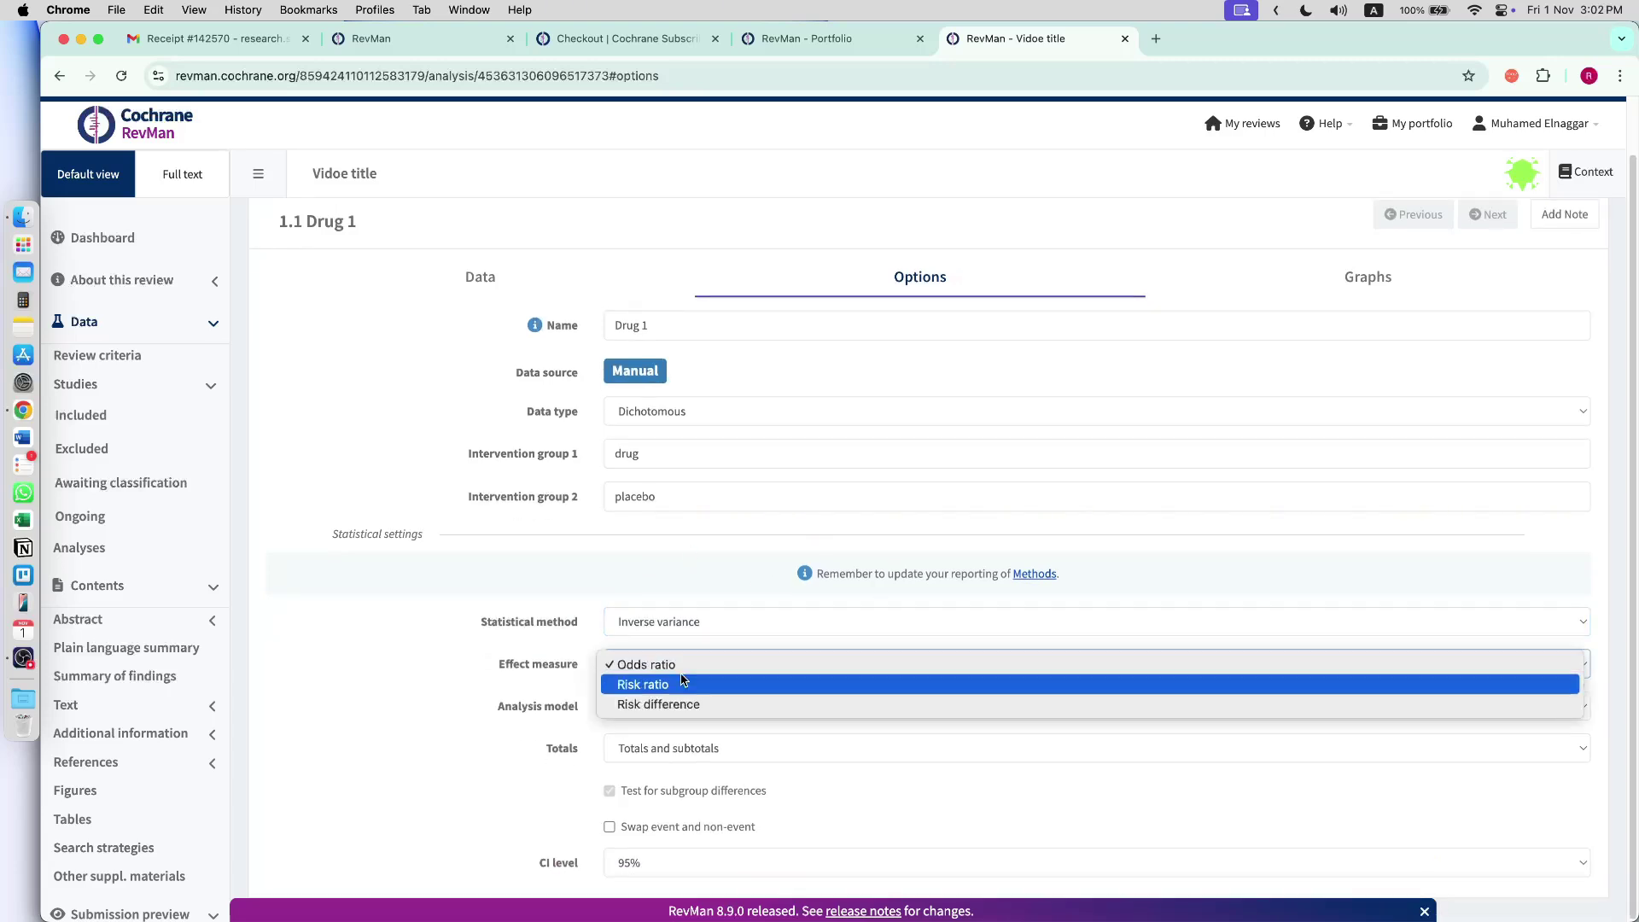
click(459, 706)
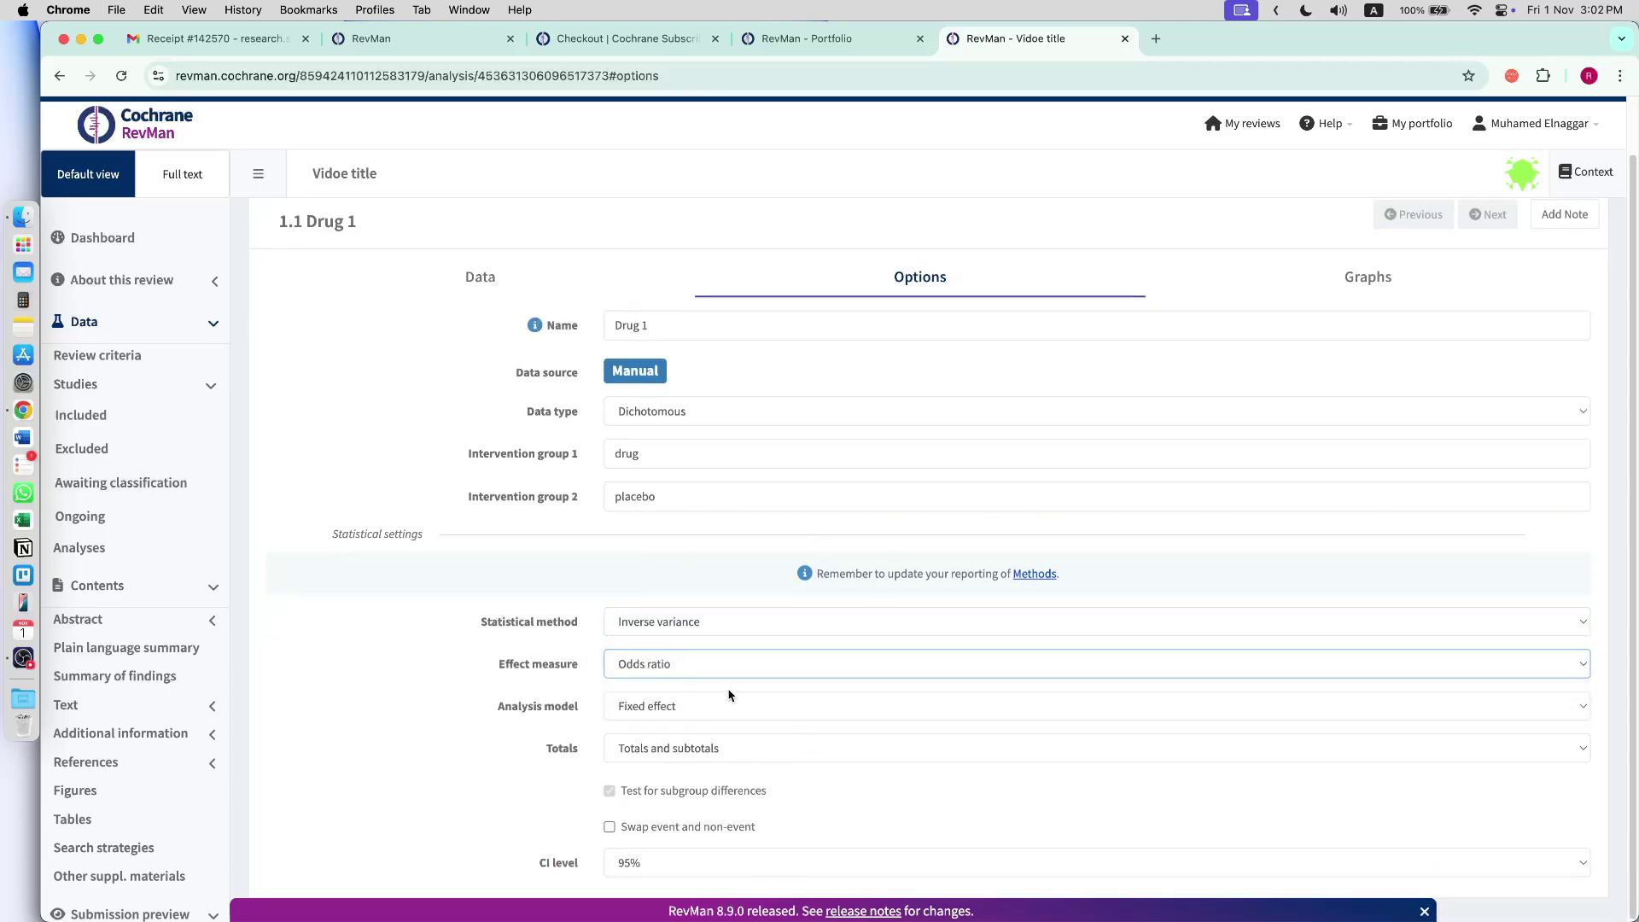
click(676, 714)
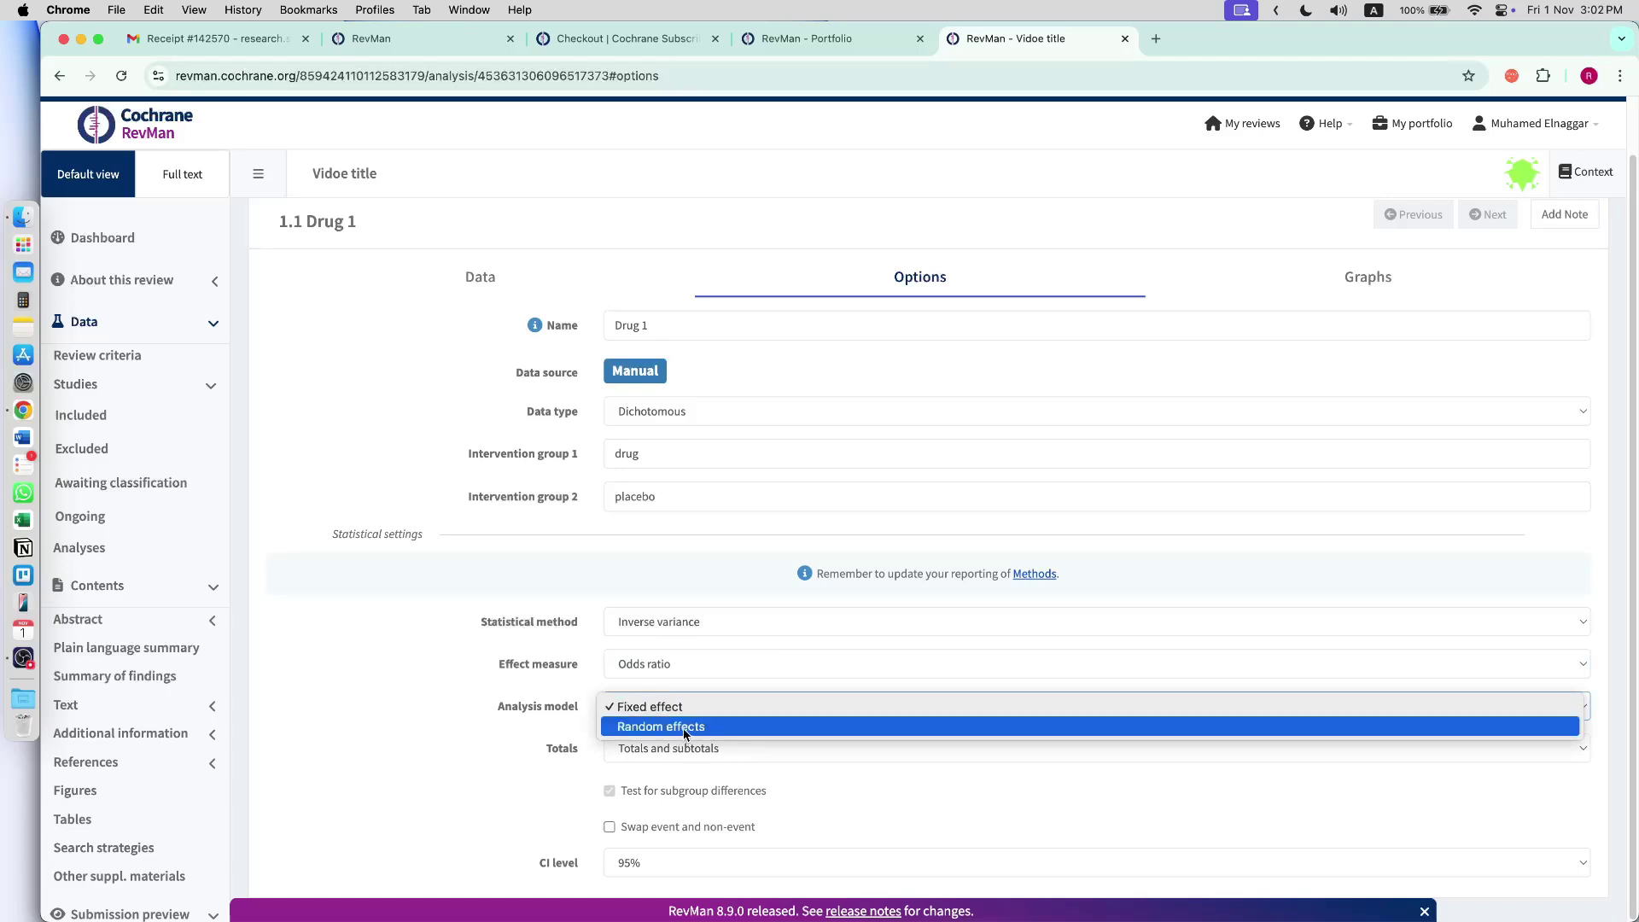
click(734, 740)
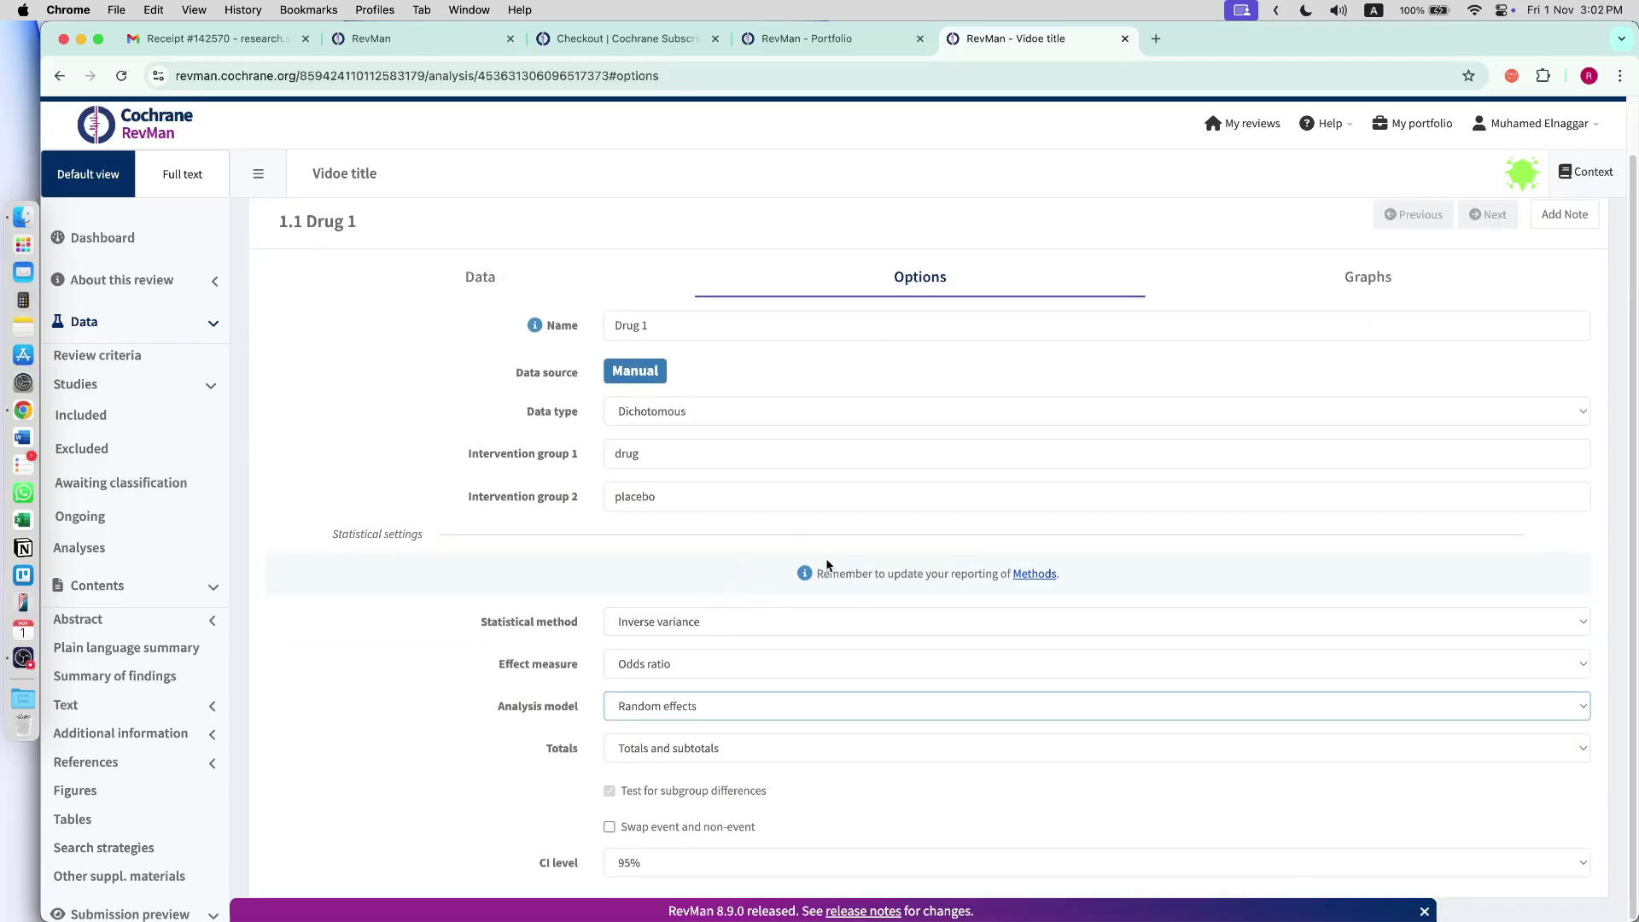
- Add all three included studies as data rows of the Drug 1 analysis
click(481, 275)
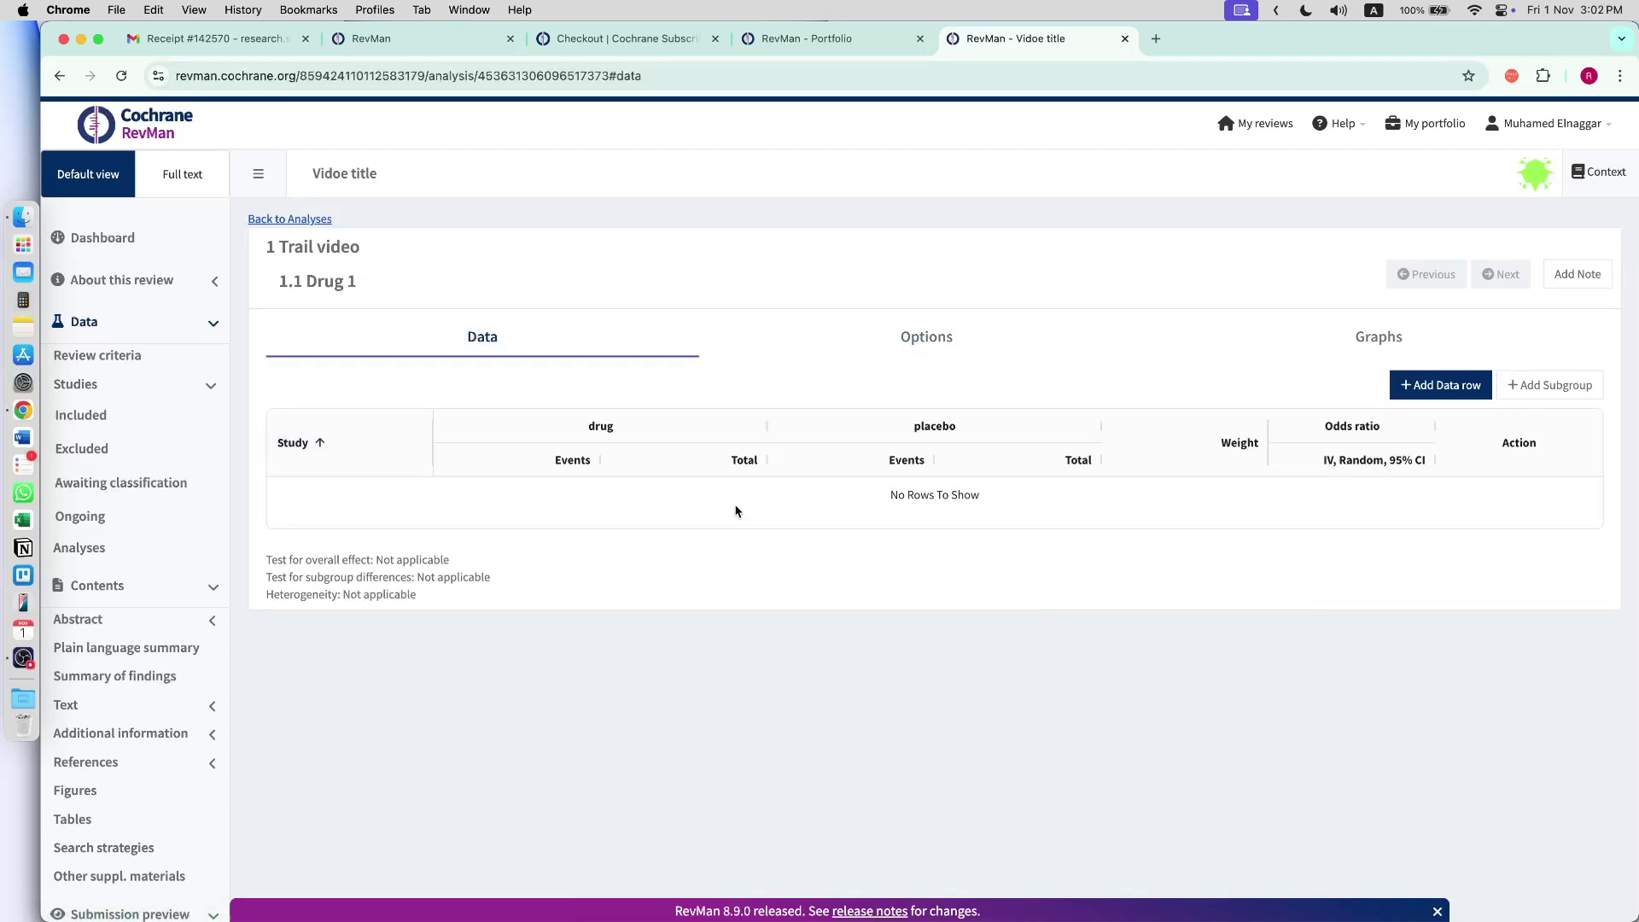
click(1437, 393)
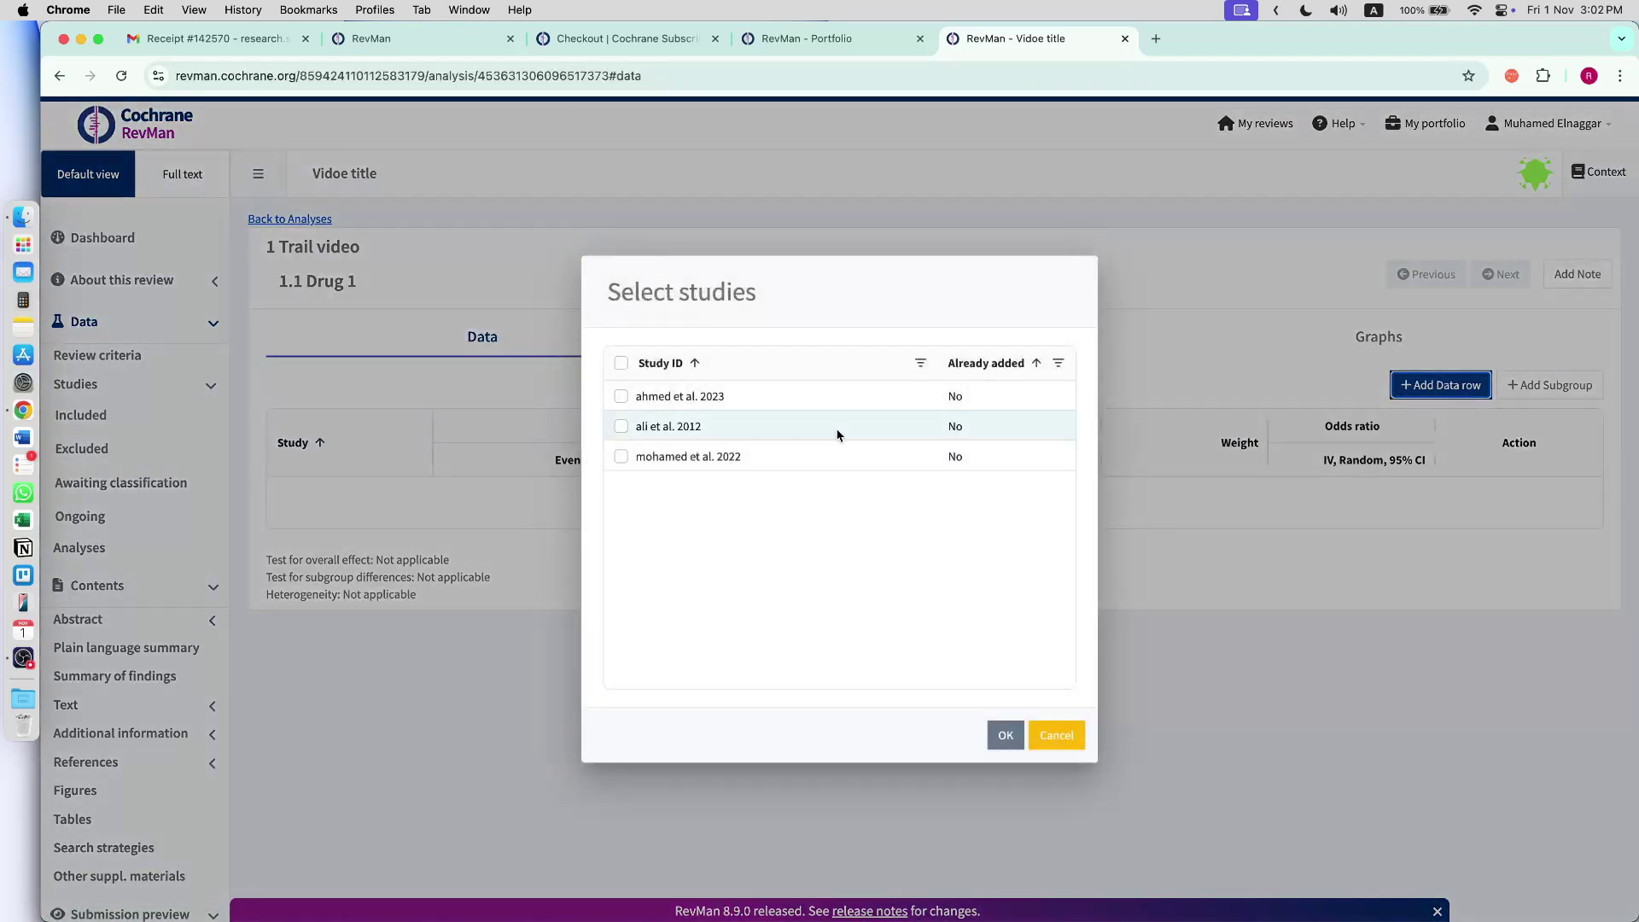
click(621, 363)
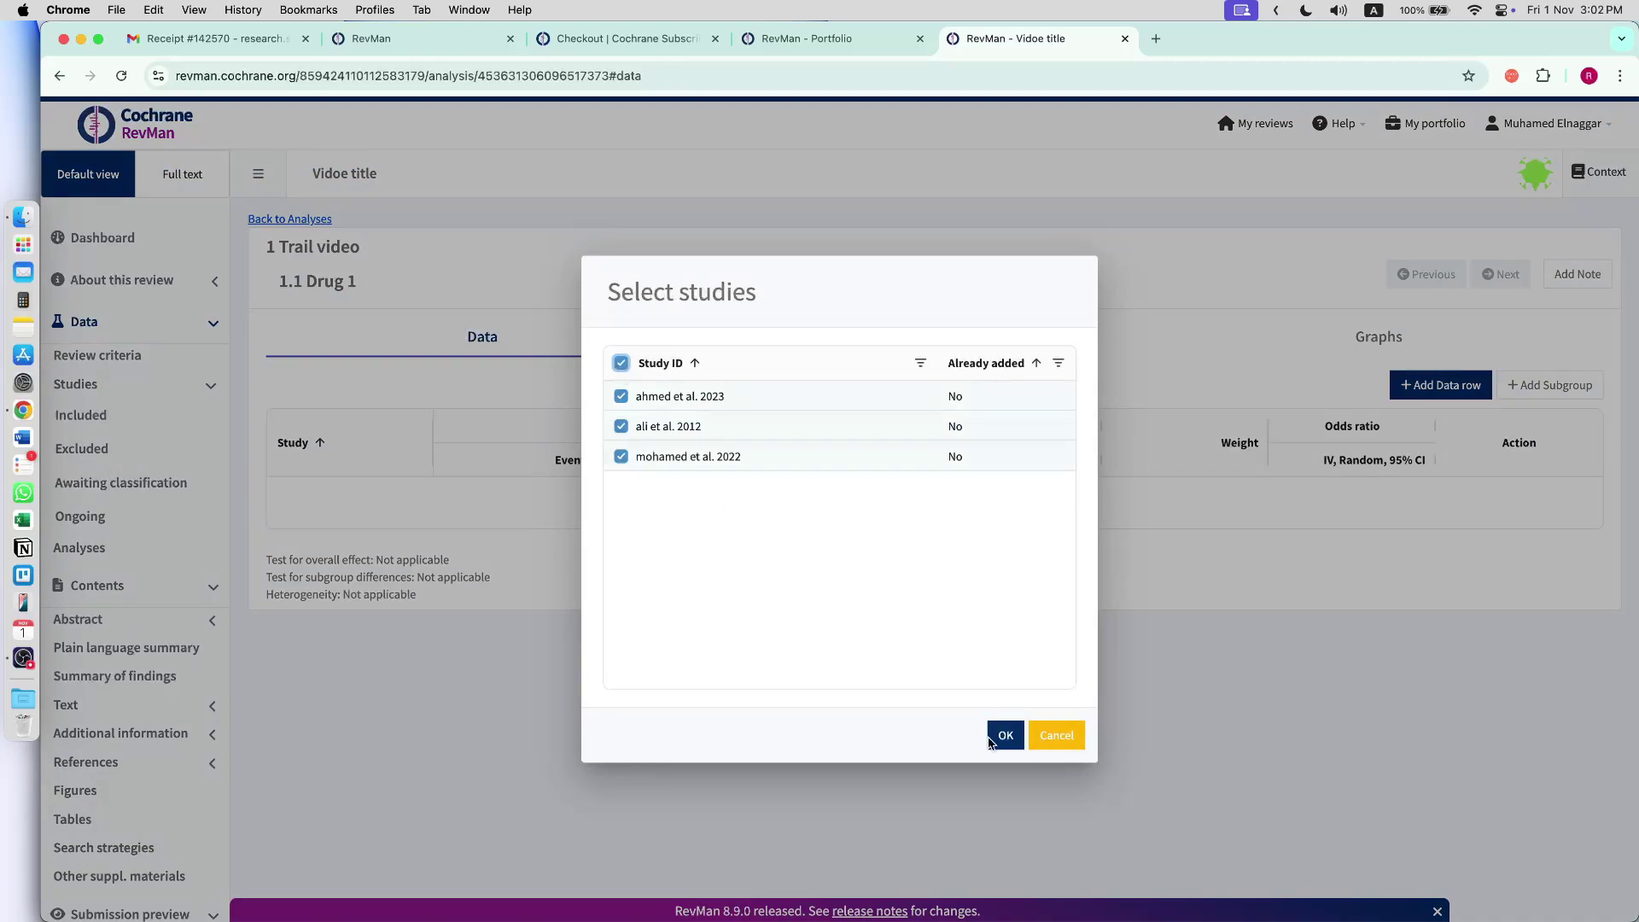
click(1005, 735)
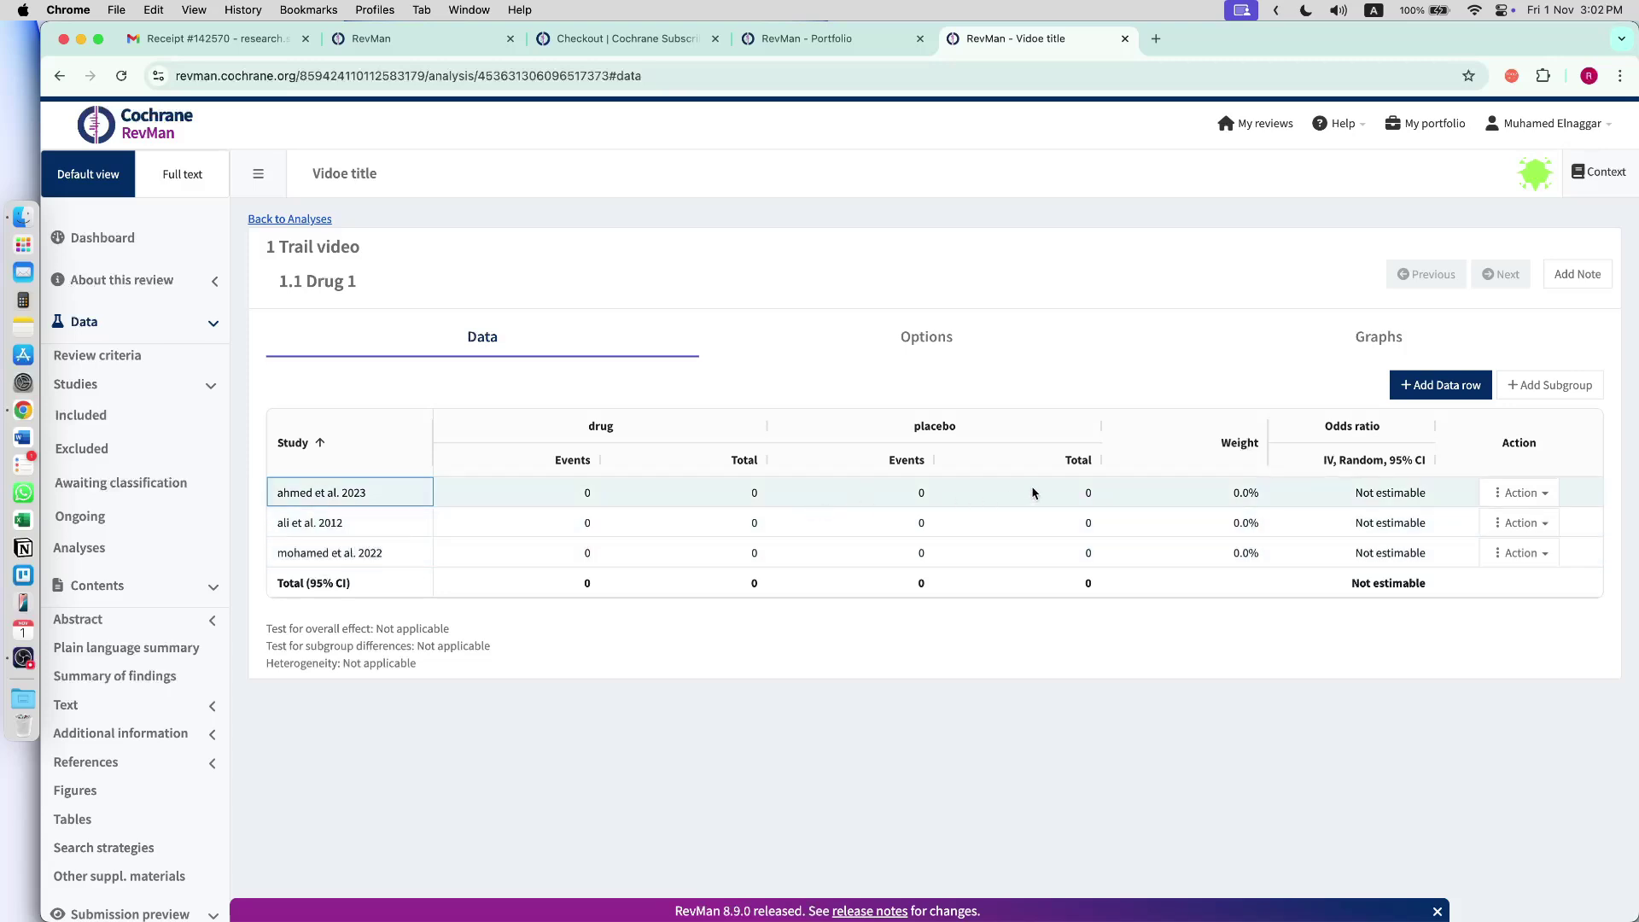
- Enter the drug group's events as 12 for the 2023 study, 14 for the 2012 study and 12 for the 2022 study
click(565, 494)
text(12)
click(575, 509)
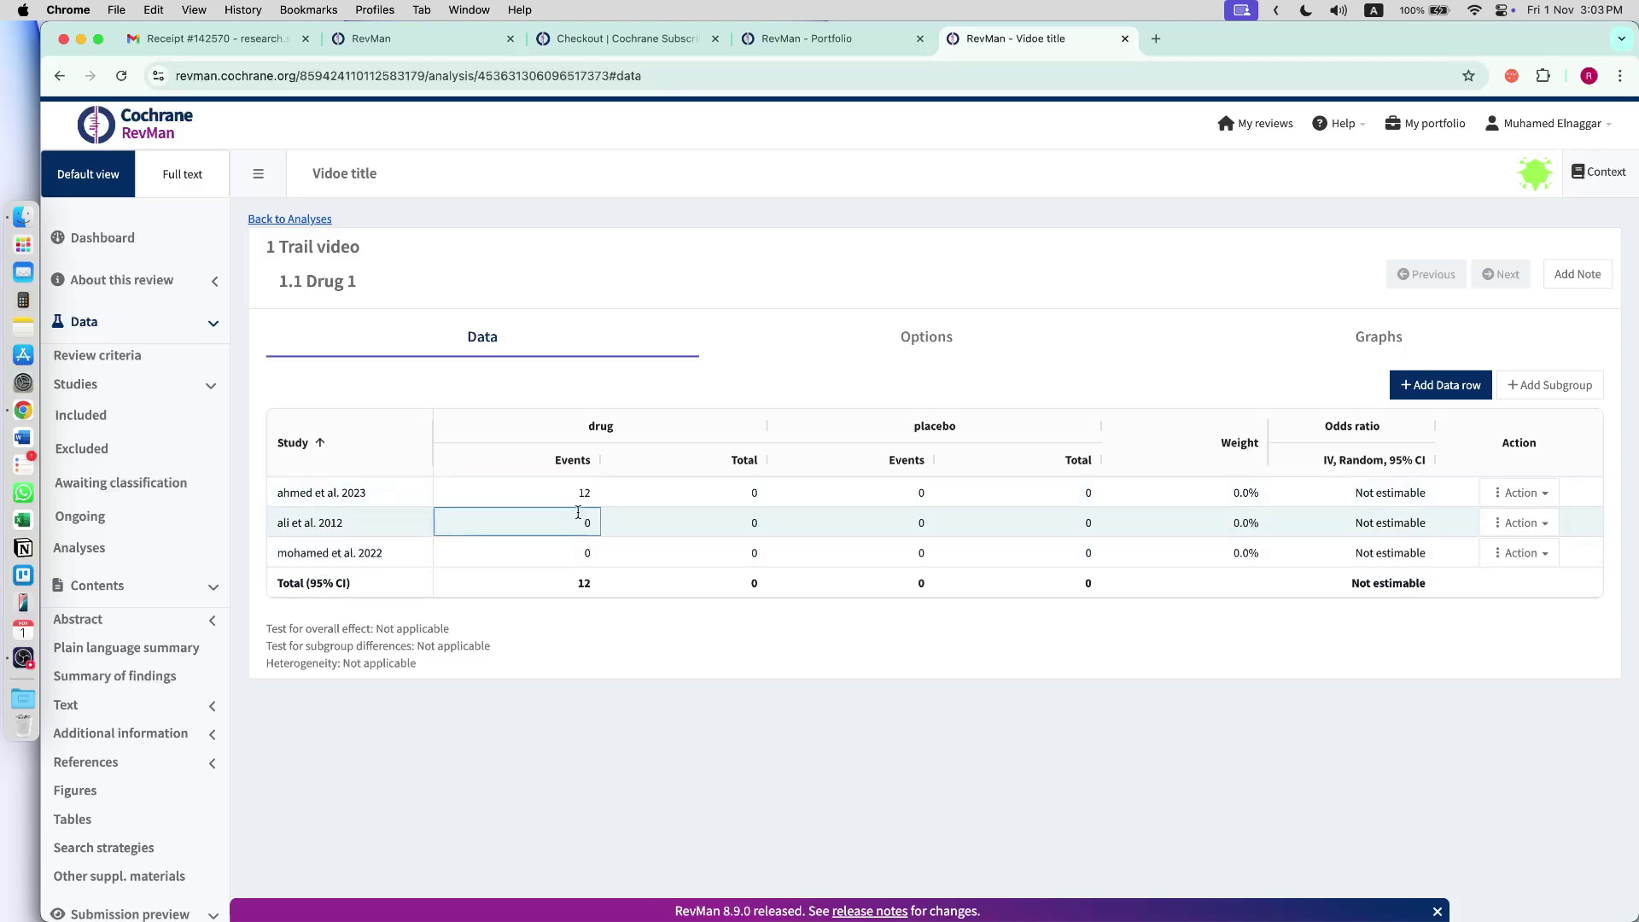
text(14)
click(546, 559)
text(12)
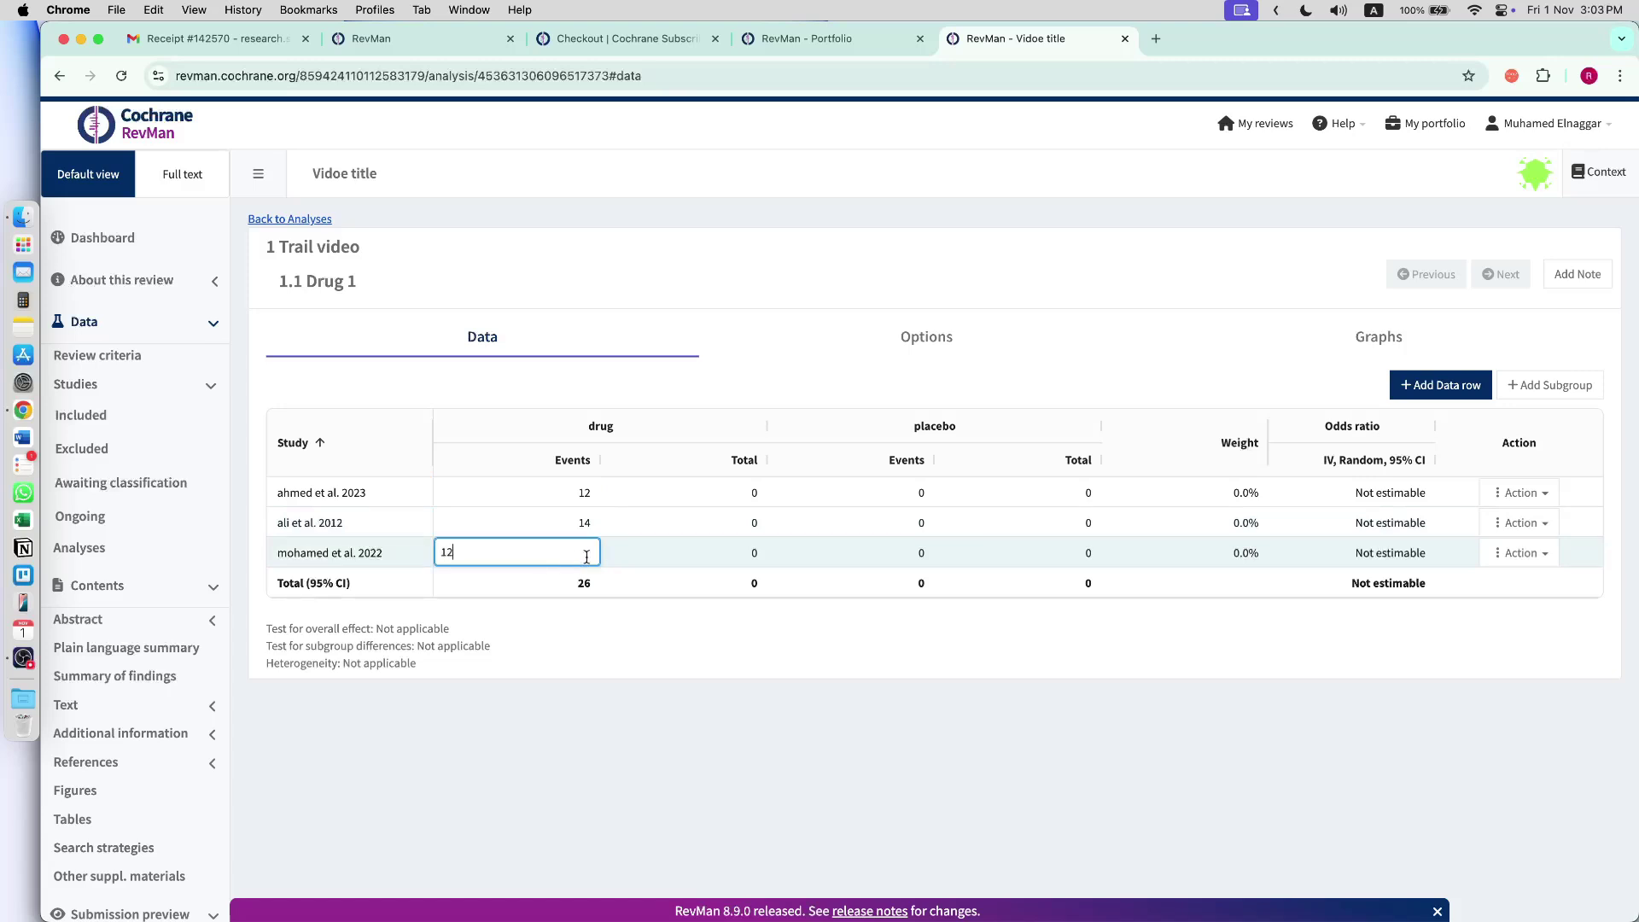
- Enter the drug group's totals as 232 for the 2023 study, 242 for the 2012 study and 235 for the 2022 study
click(699, 502)
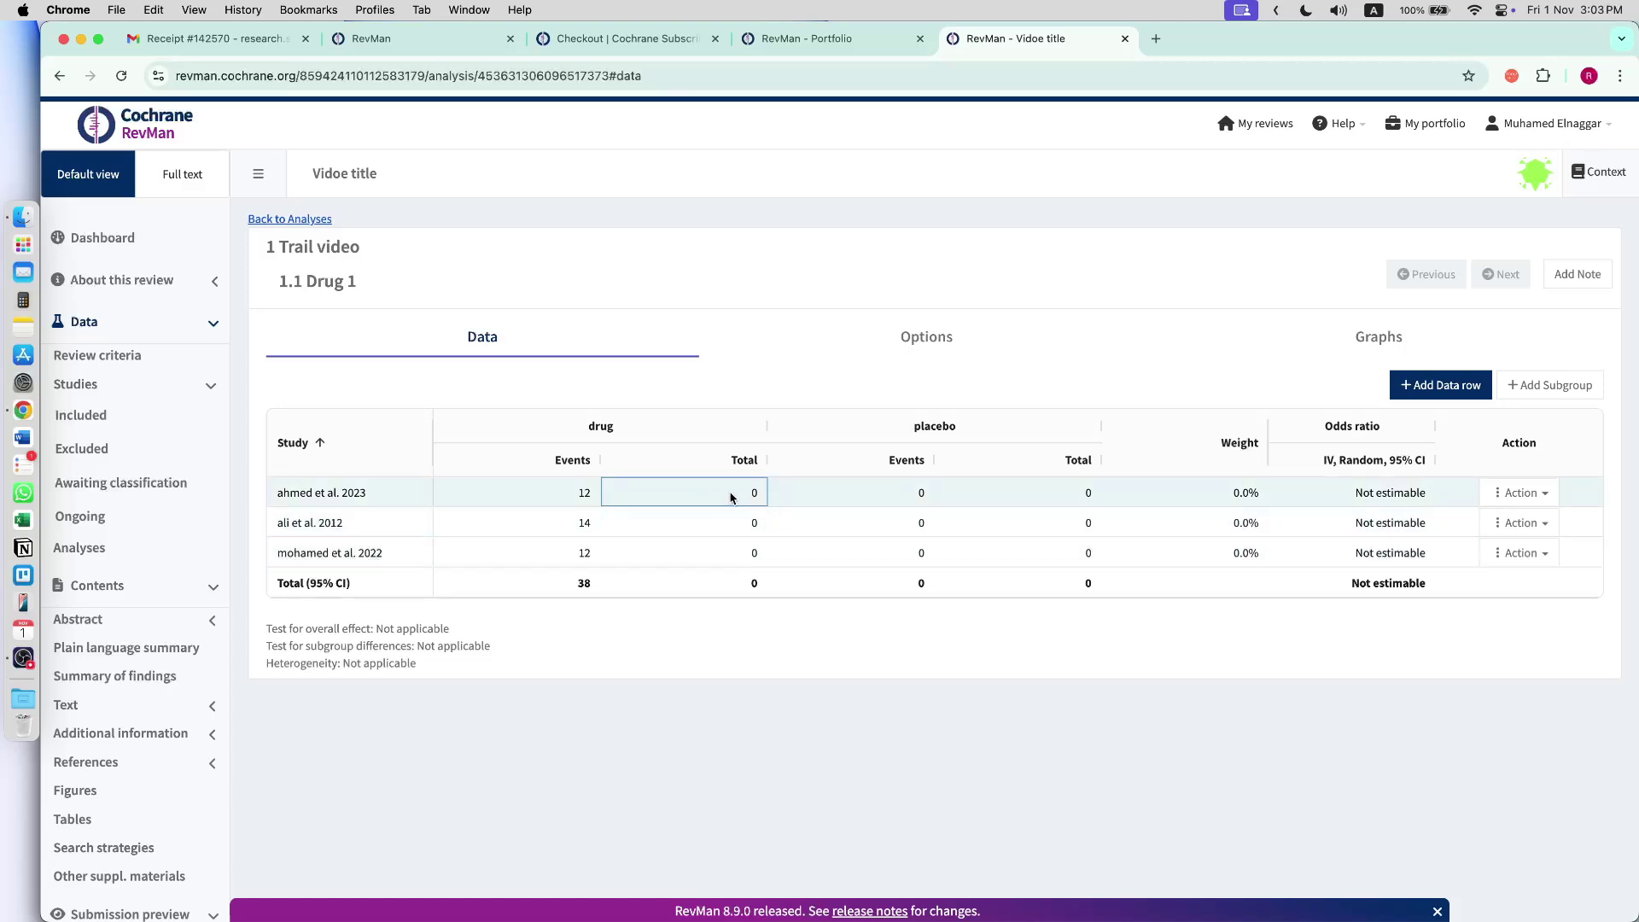
text(232)
click(746, 520)
text(24)
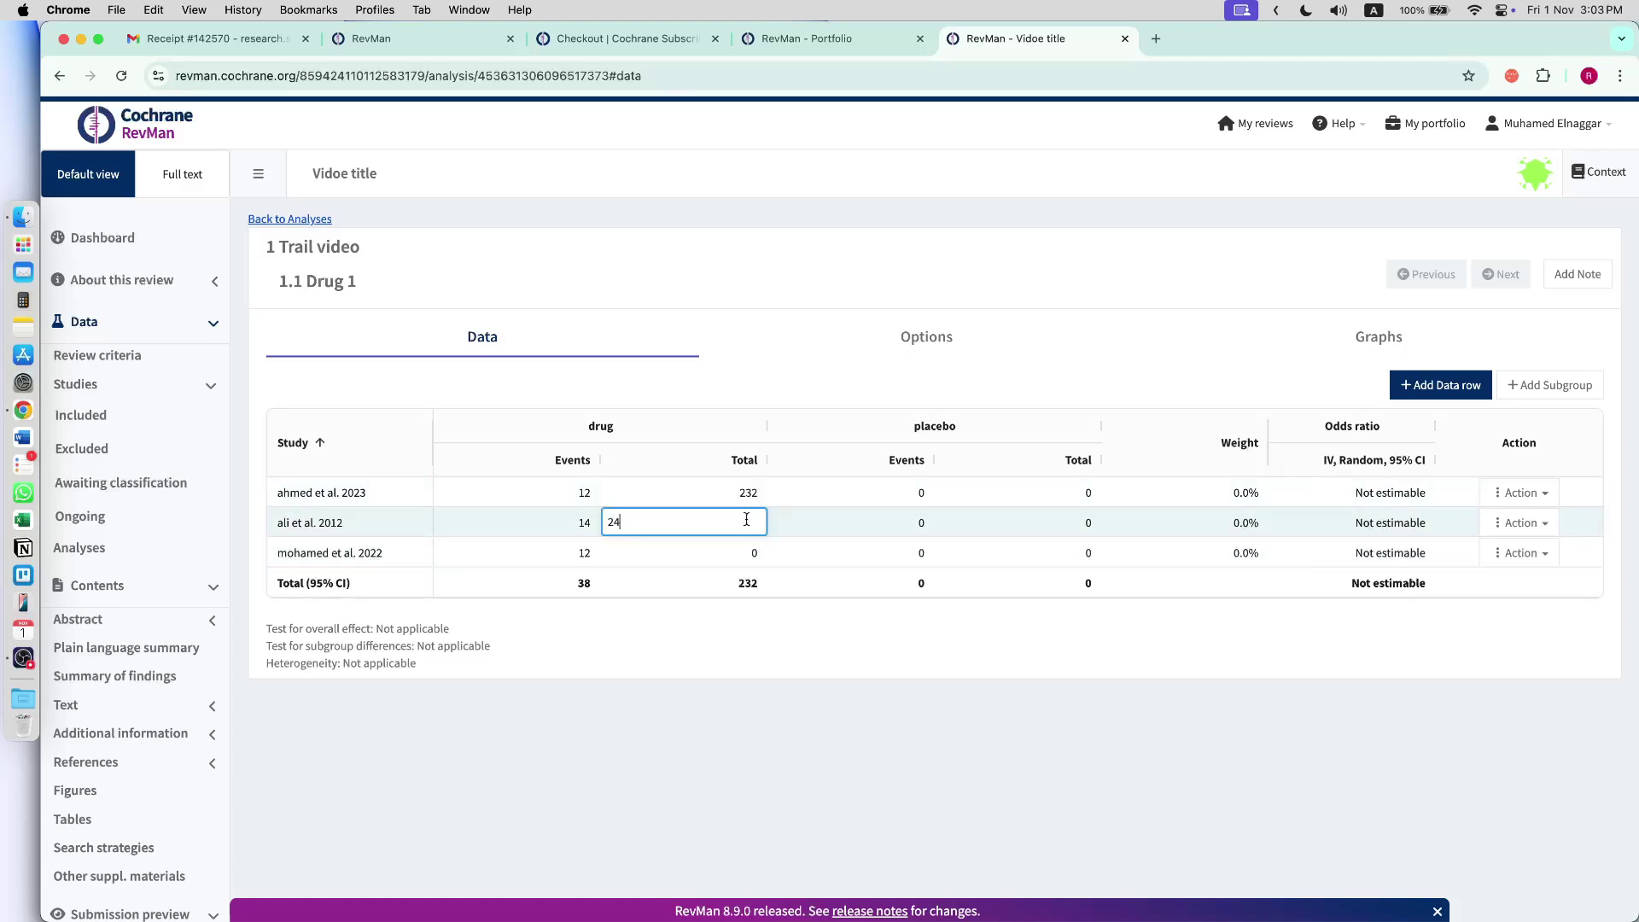
text(2)
click(734, 553)
text(235)
- Enter 13 placebo group events for the 2023 study
click(862, 495)
text(1)
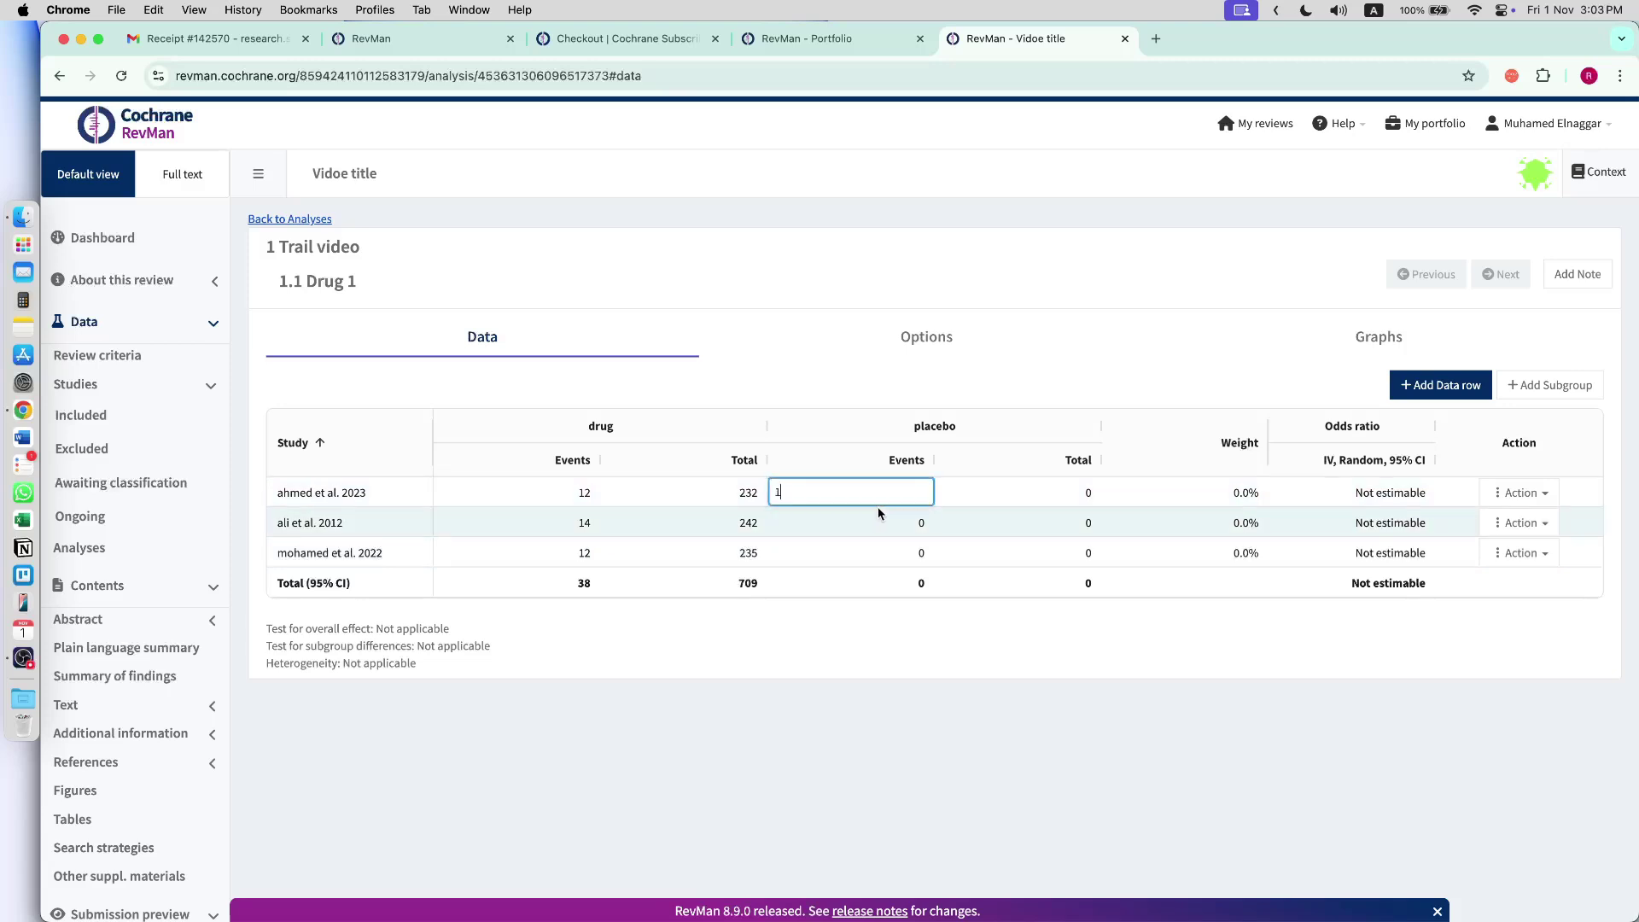
text(3)
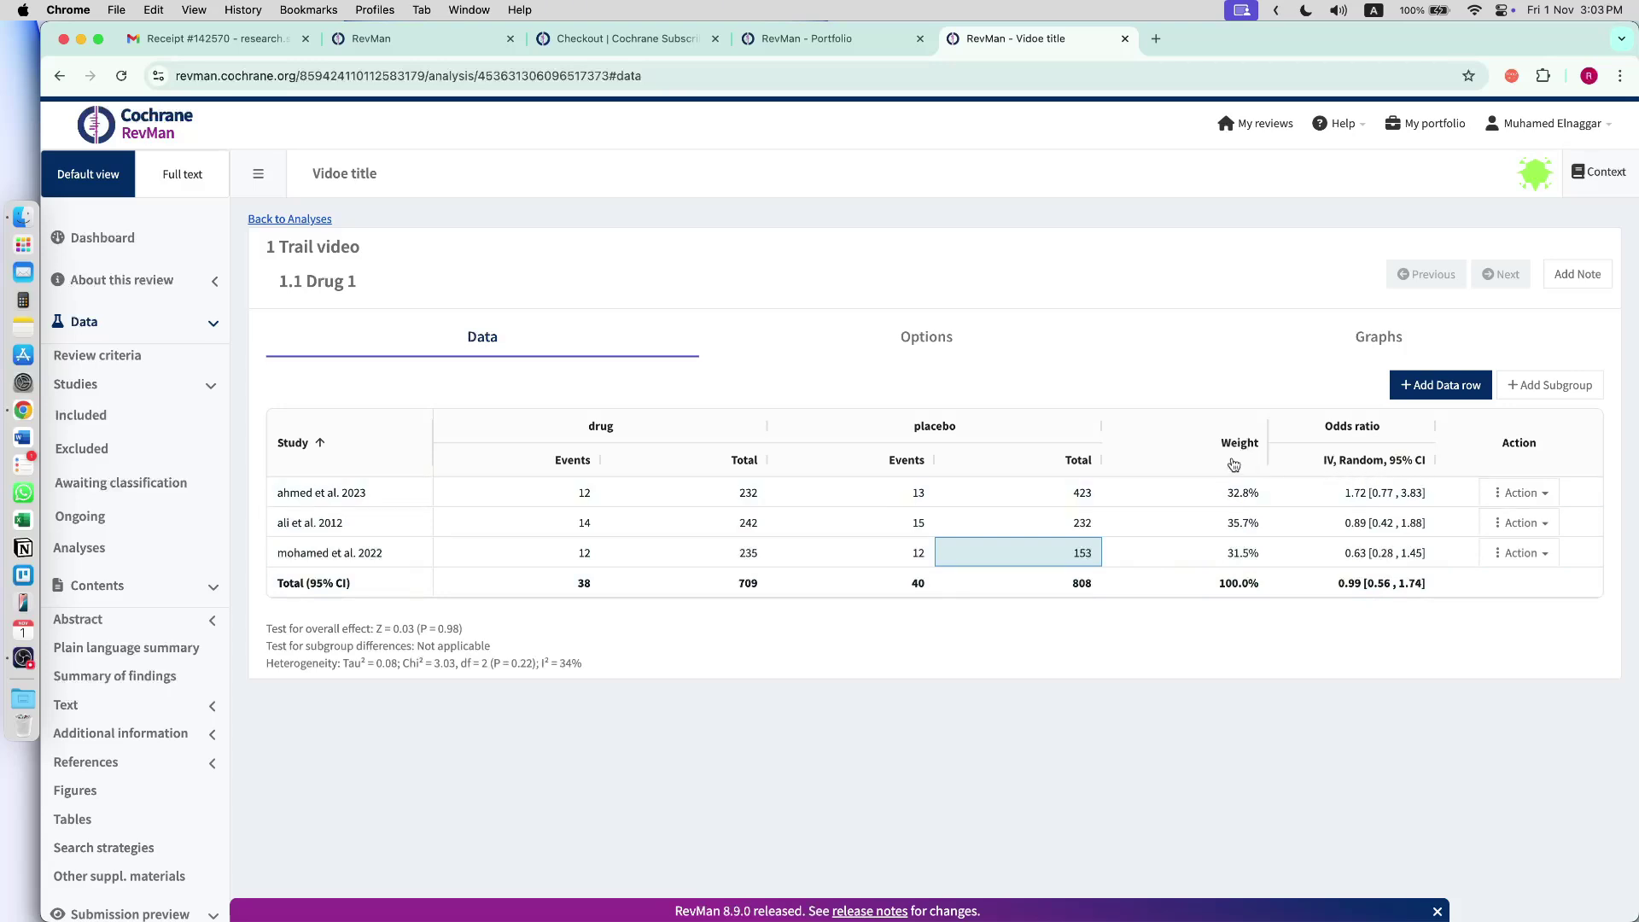
- Change the analysis model to Fixed effect and return to the analysis data table
click(841, 326)
scroll(762, 739, down, 1)
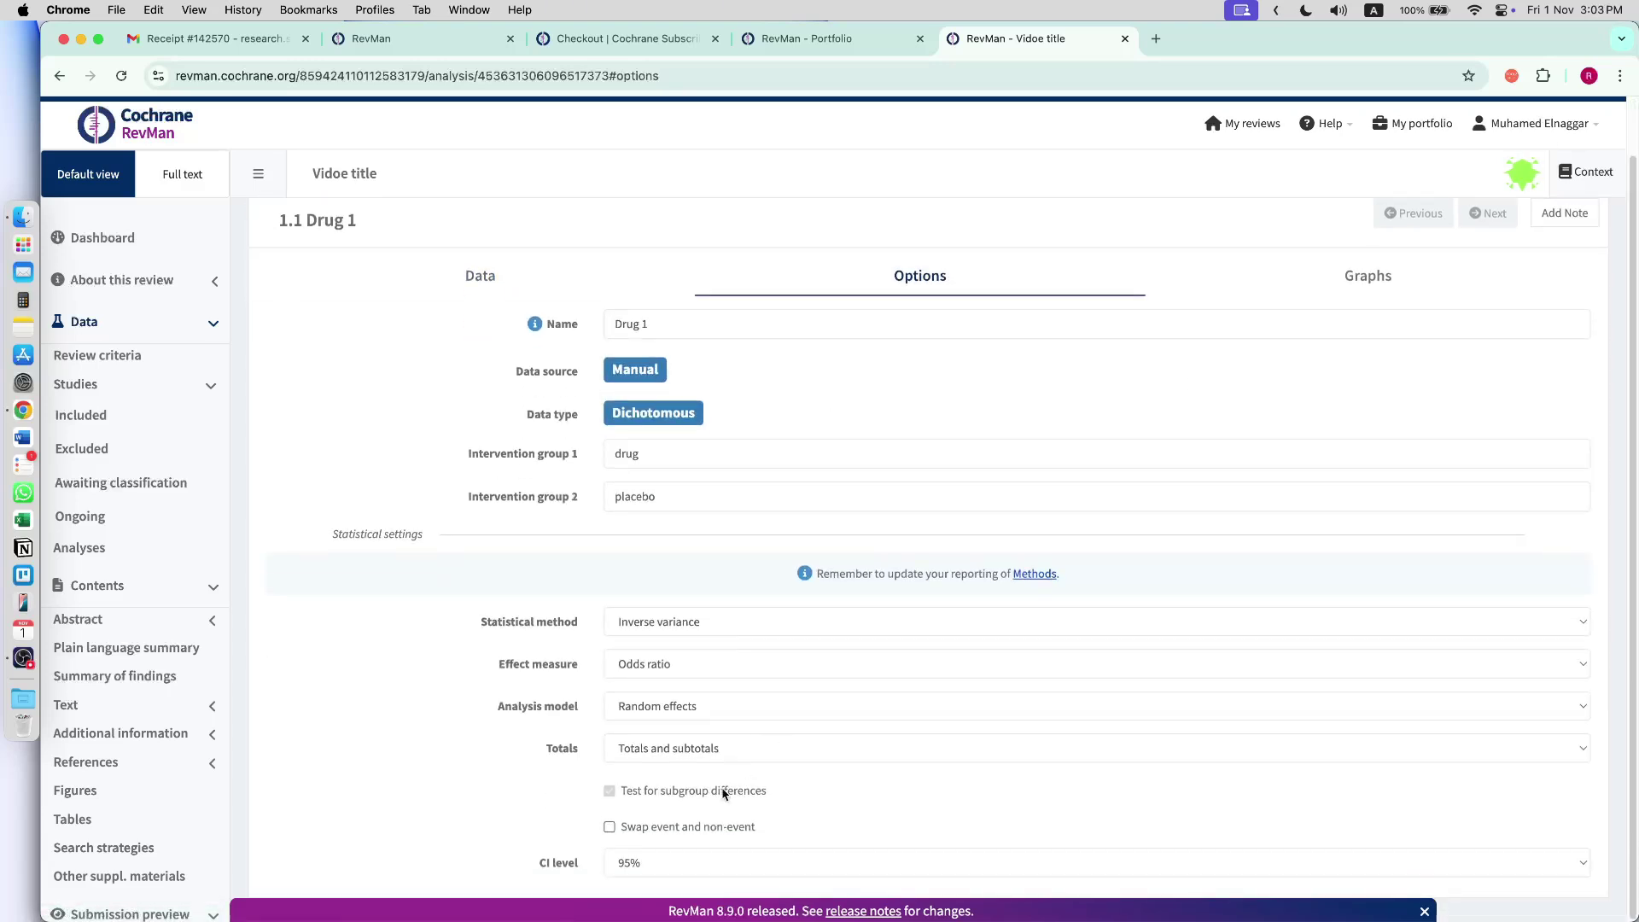
click(700, 710)
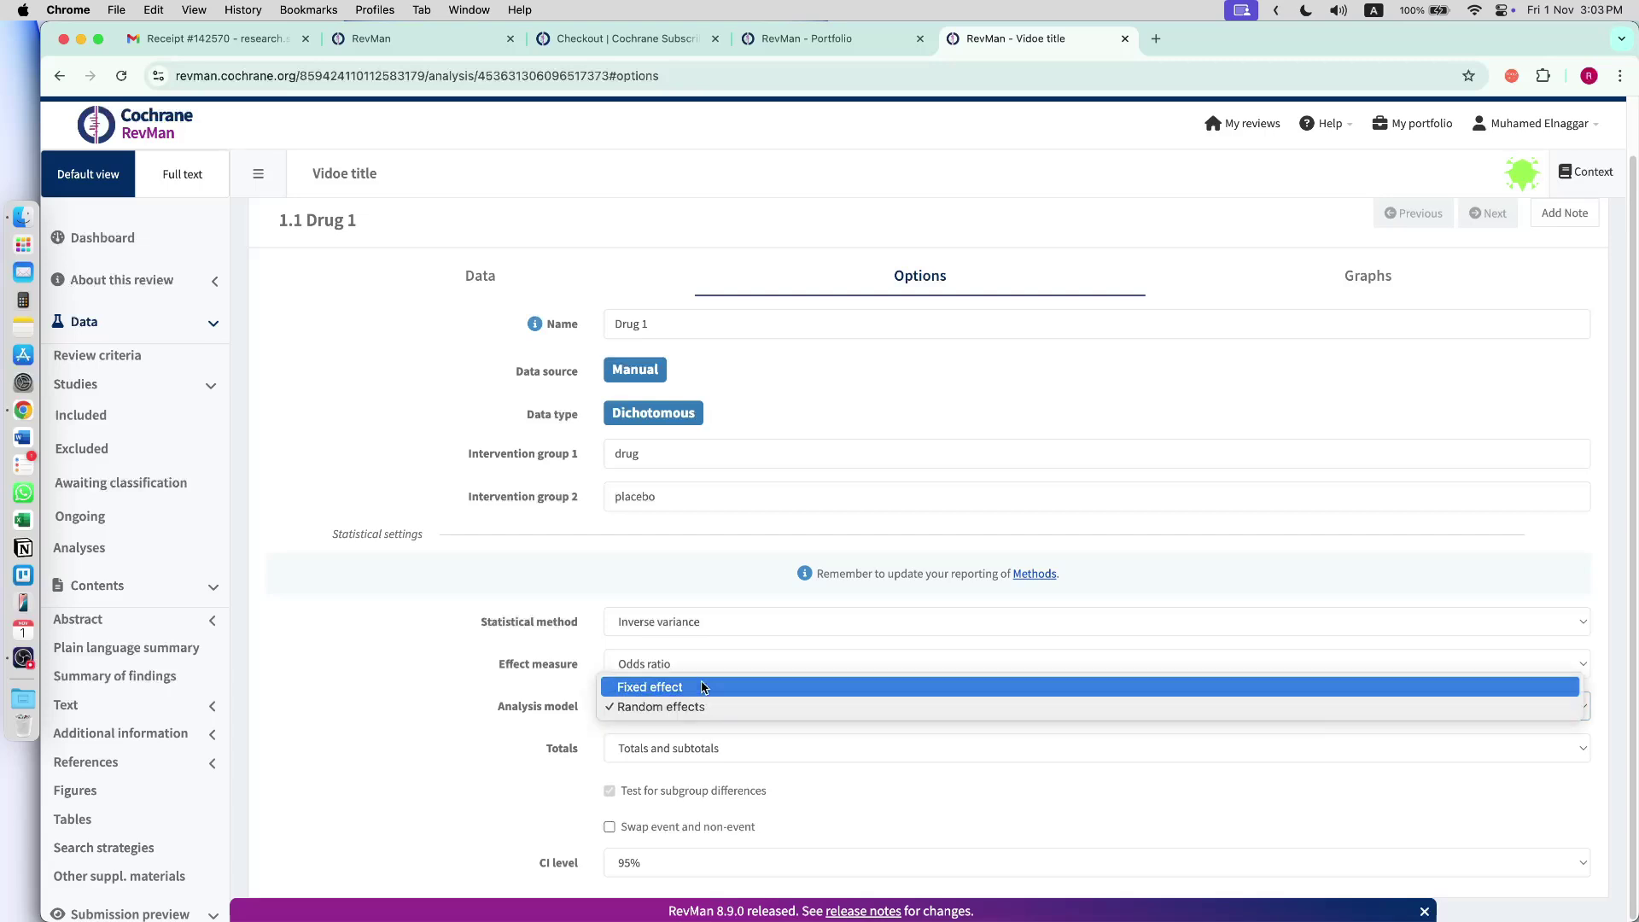
click(702, 688)
click(541, 256)
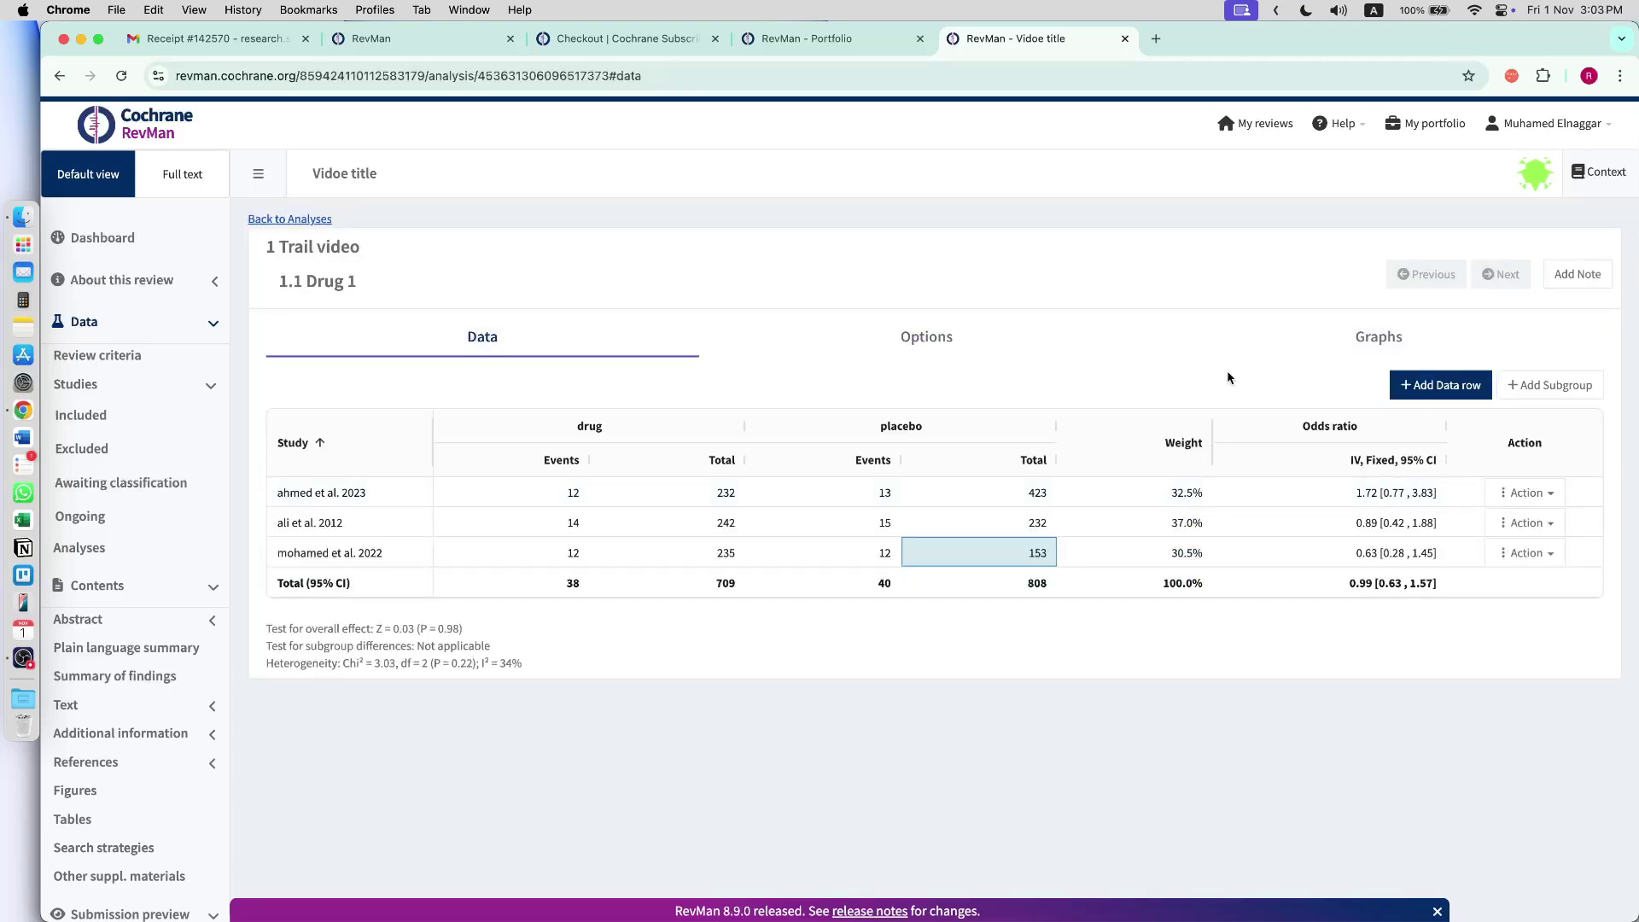
- Switch the Drug 1 analysis model to Random effects and display its forest plot
click(990, 333)
click(753, 770)
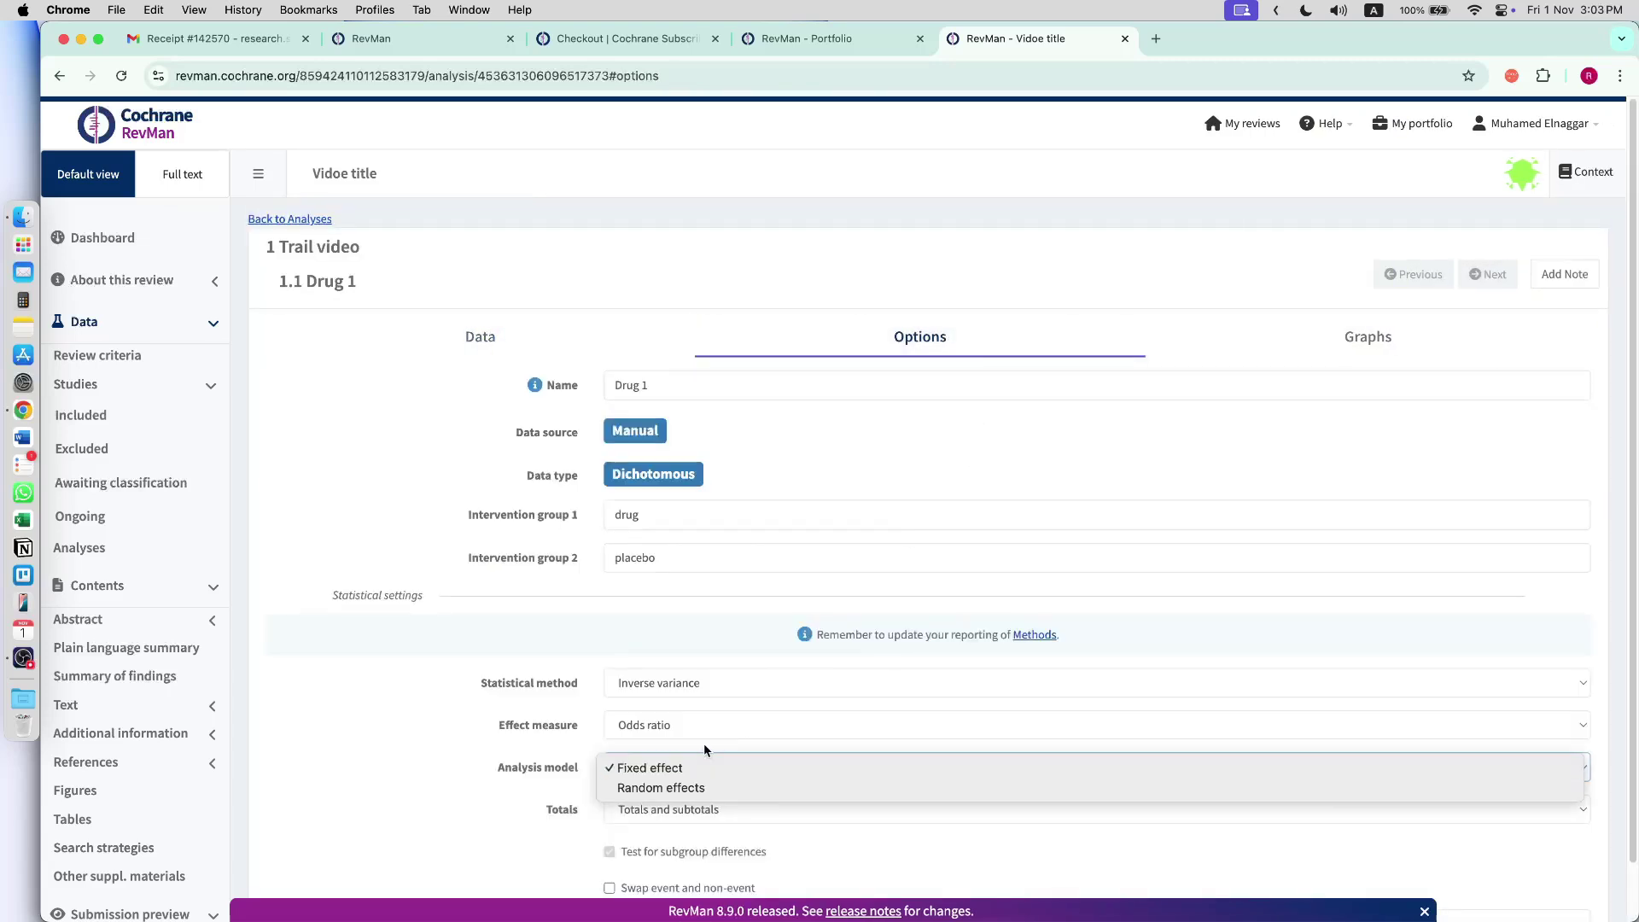
click(662, 787)
click(1366, 342)
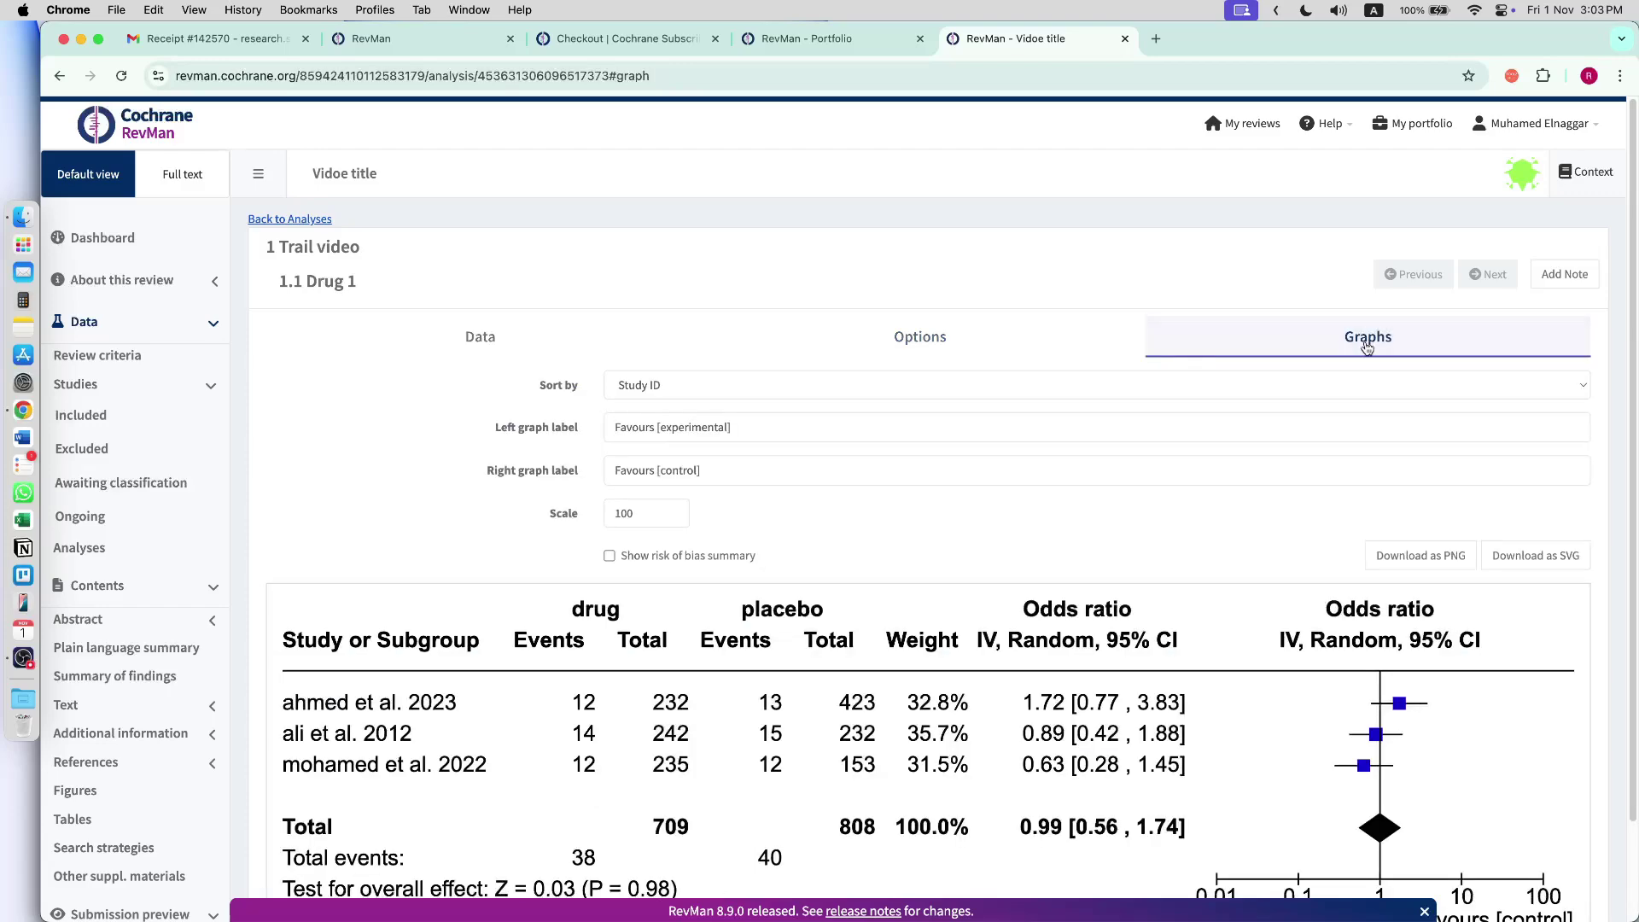
scroll(1361, 427, down, 3)
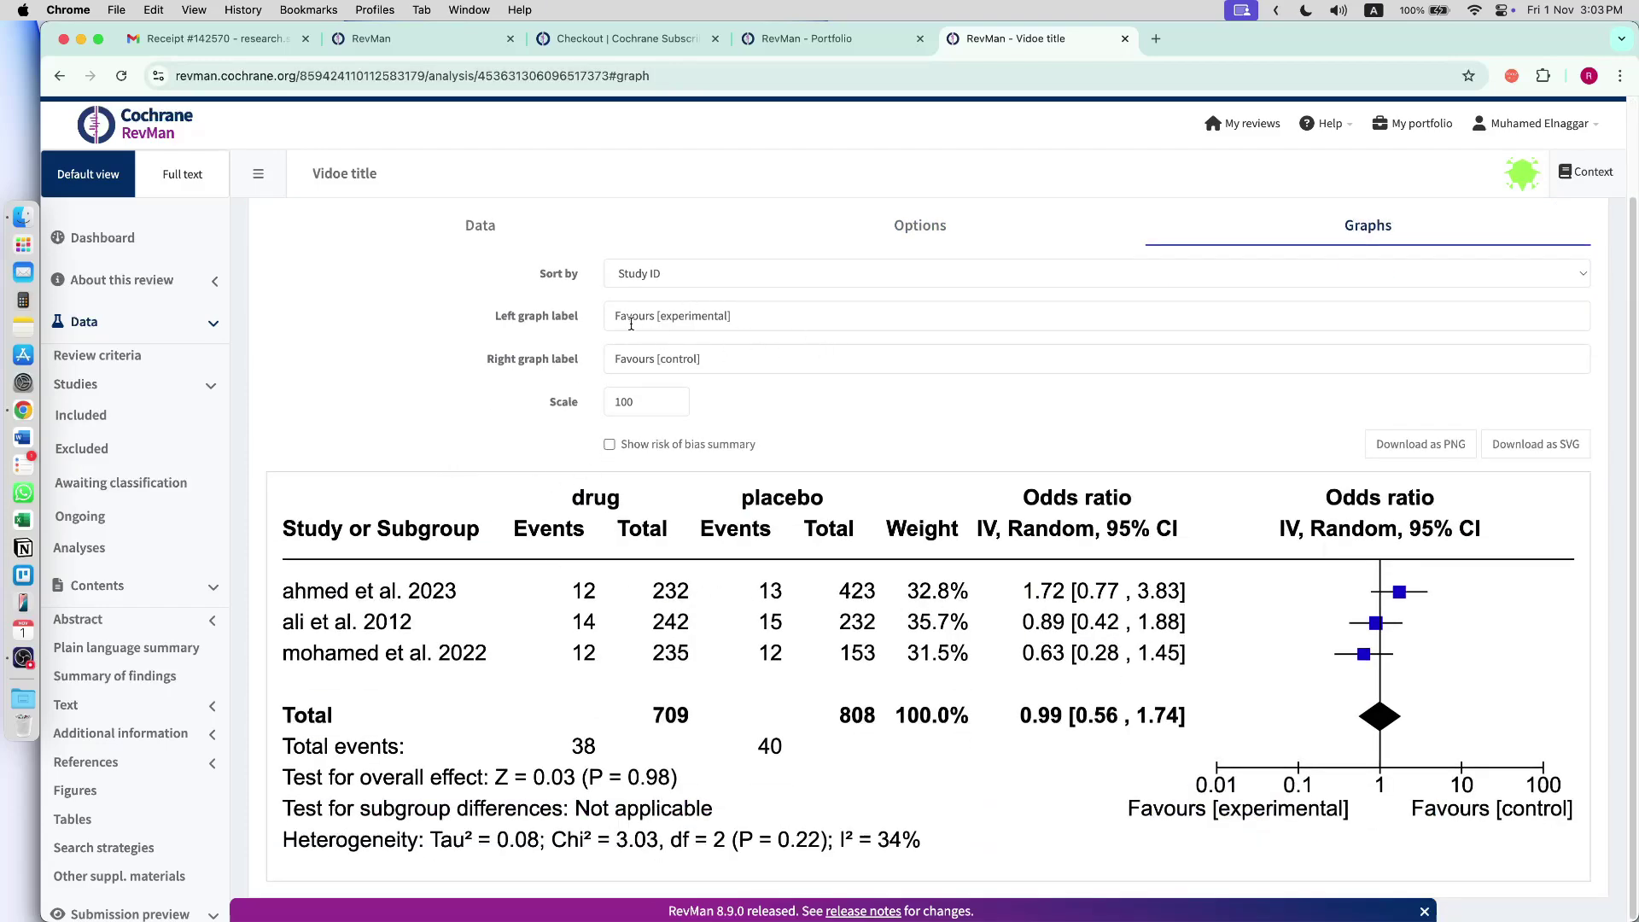
- Label the left side of the forest plot Drug and the right side Placebo
drag(750, 316, 613, 305)
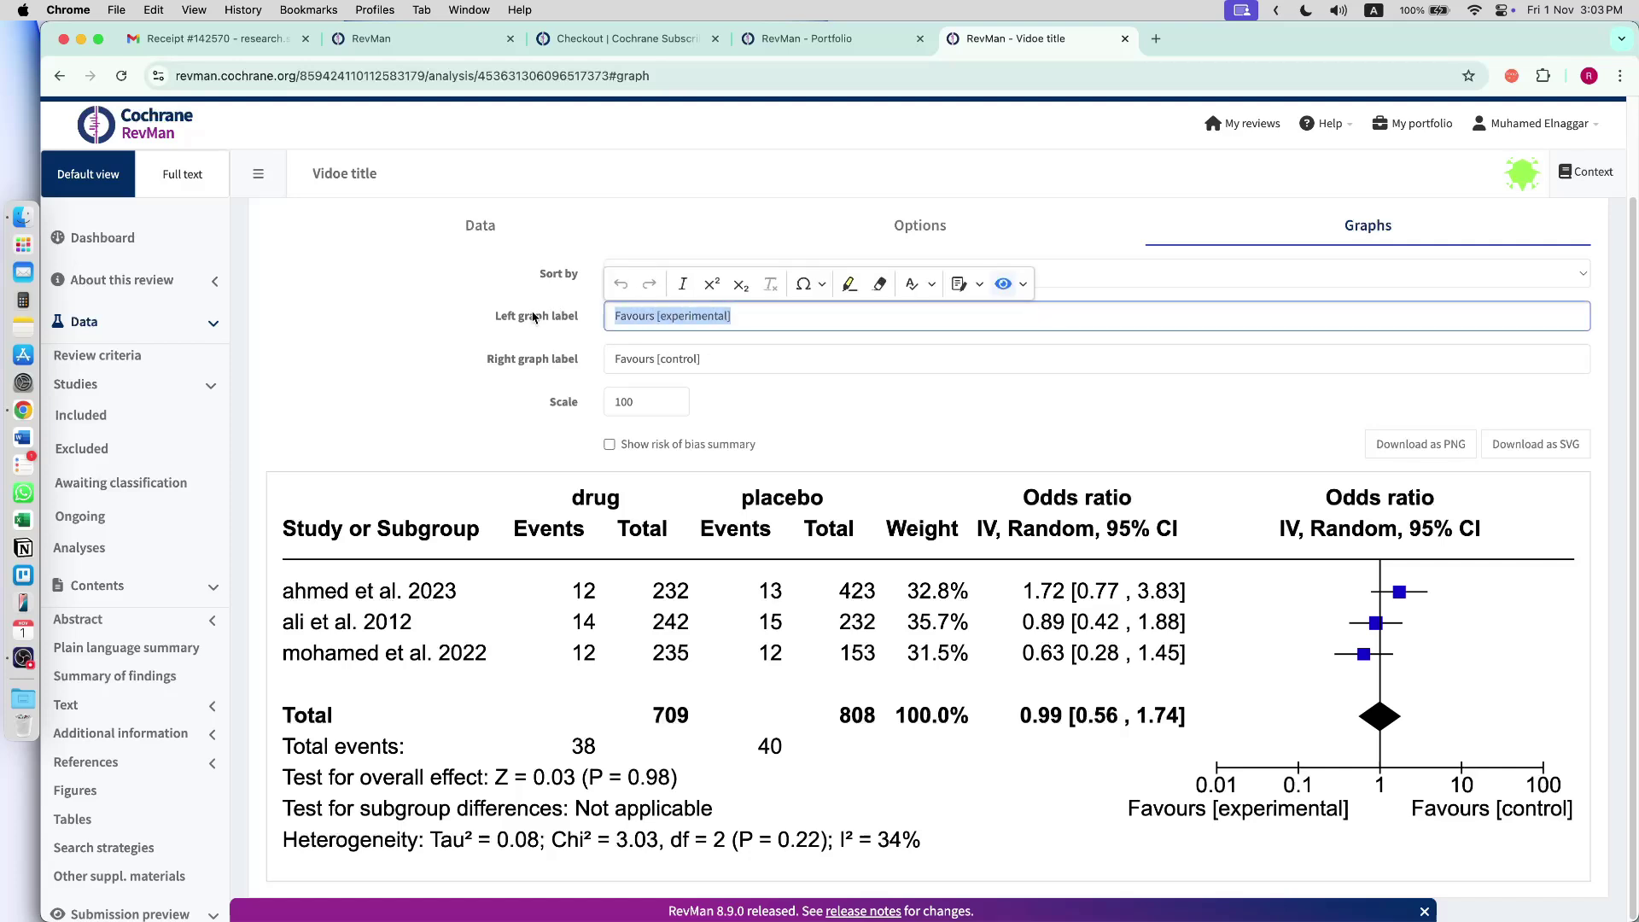
text(Drug)
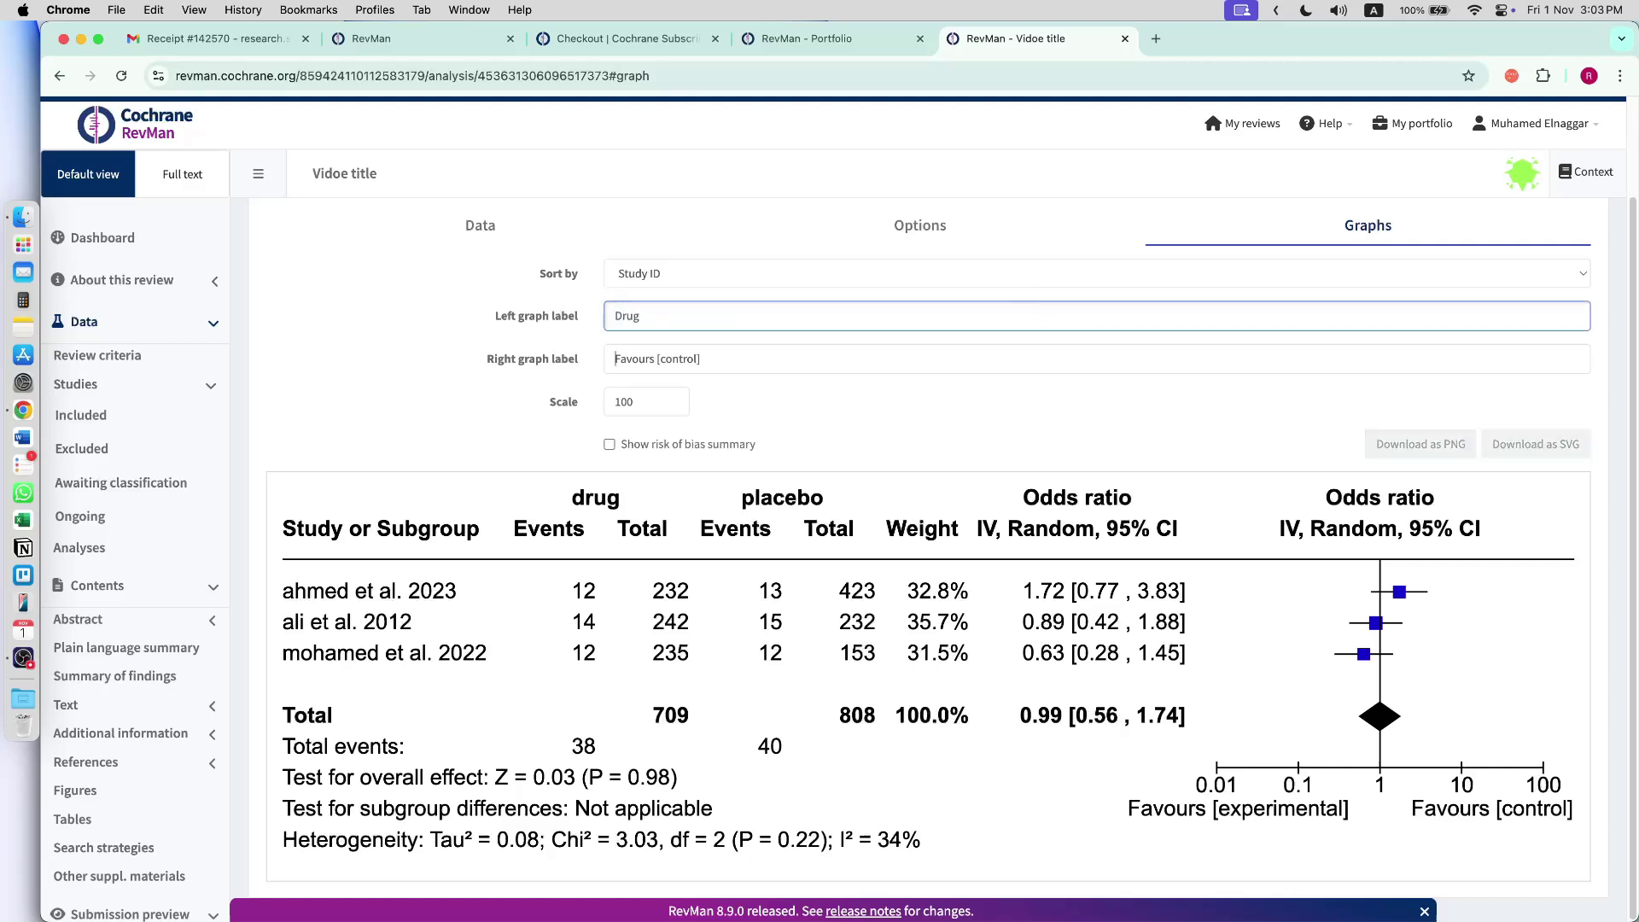
key(Tab)
key(ctrl+a)
text(Place)
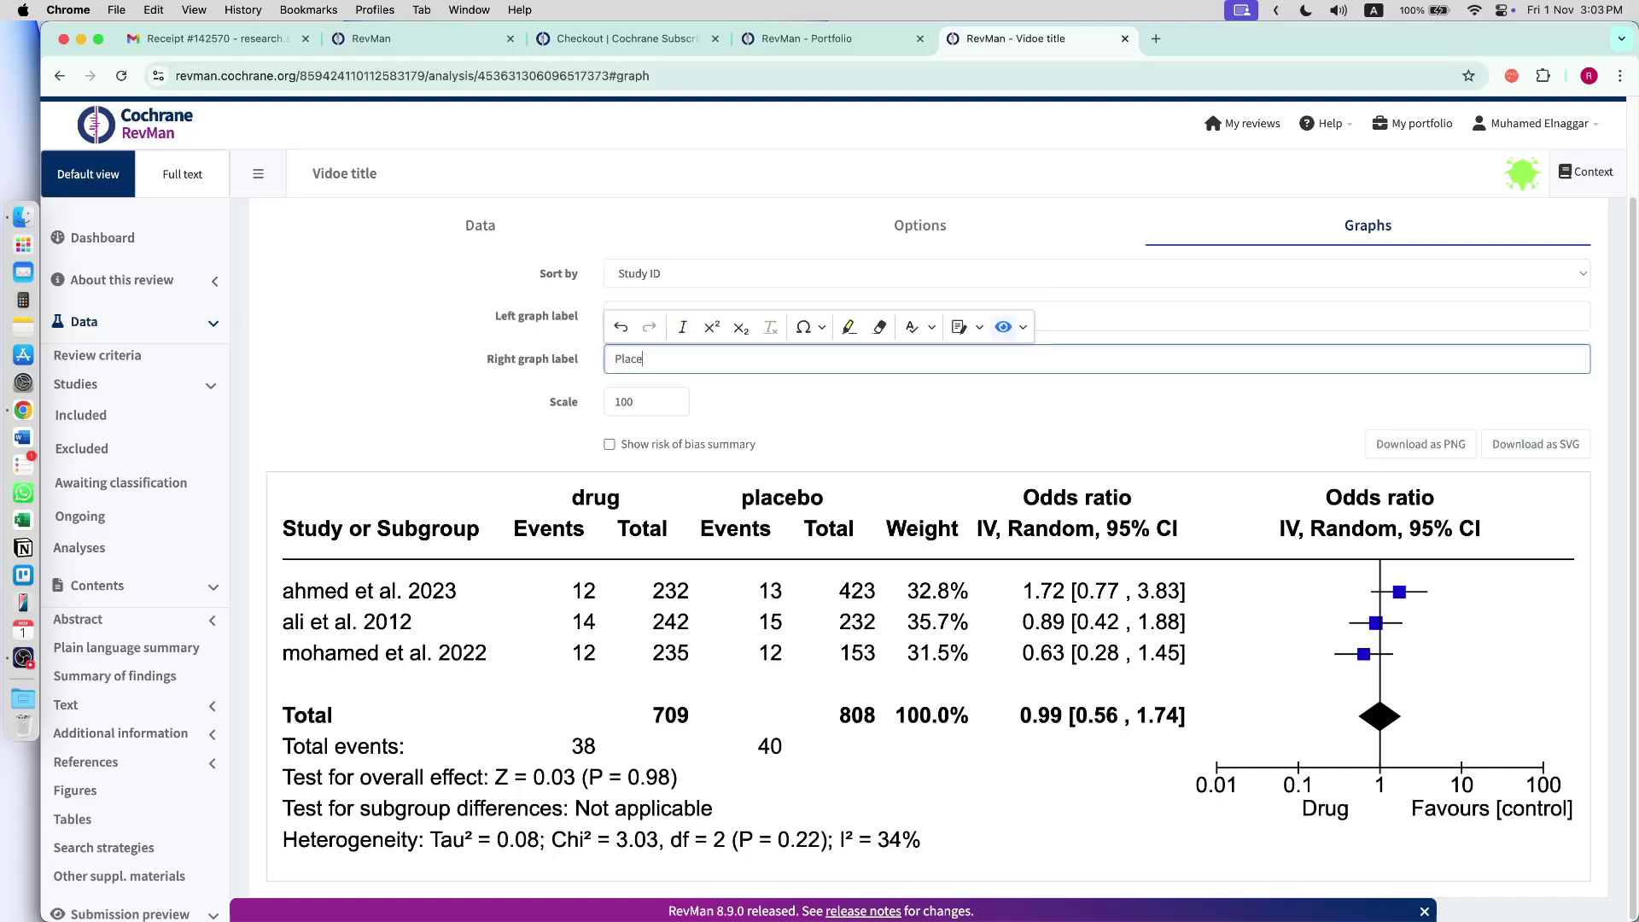
text(bo)
click(1344, 879)
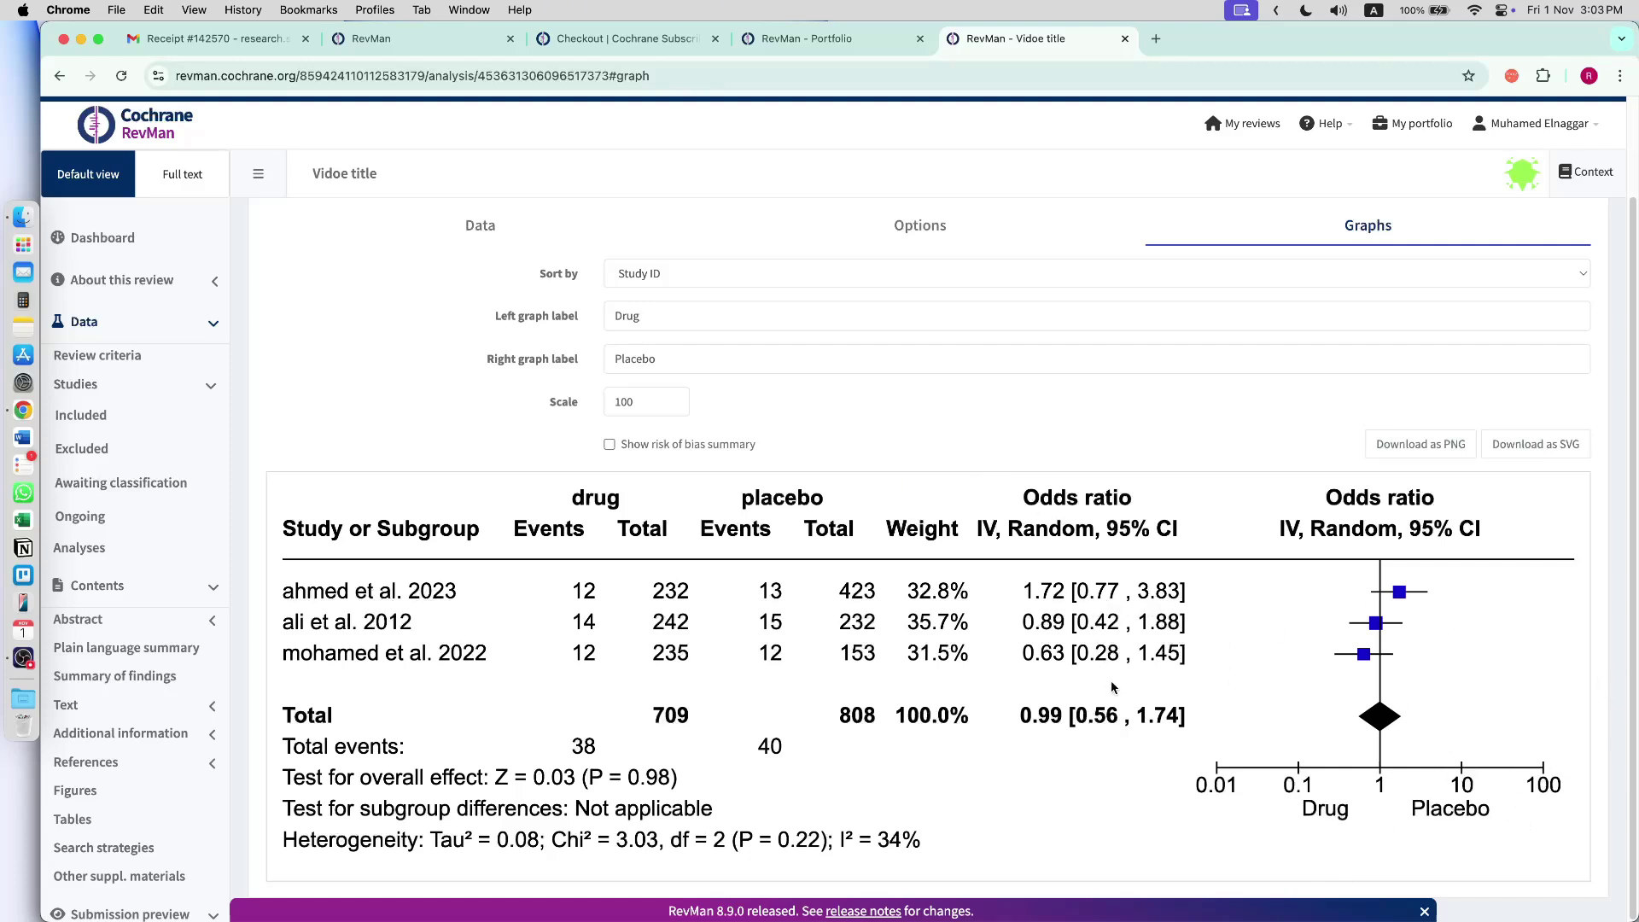
- Try forest plot scales of 10 and 2
click(630, 402)
key(BackSpace)
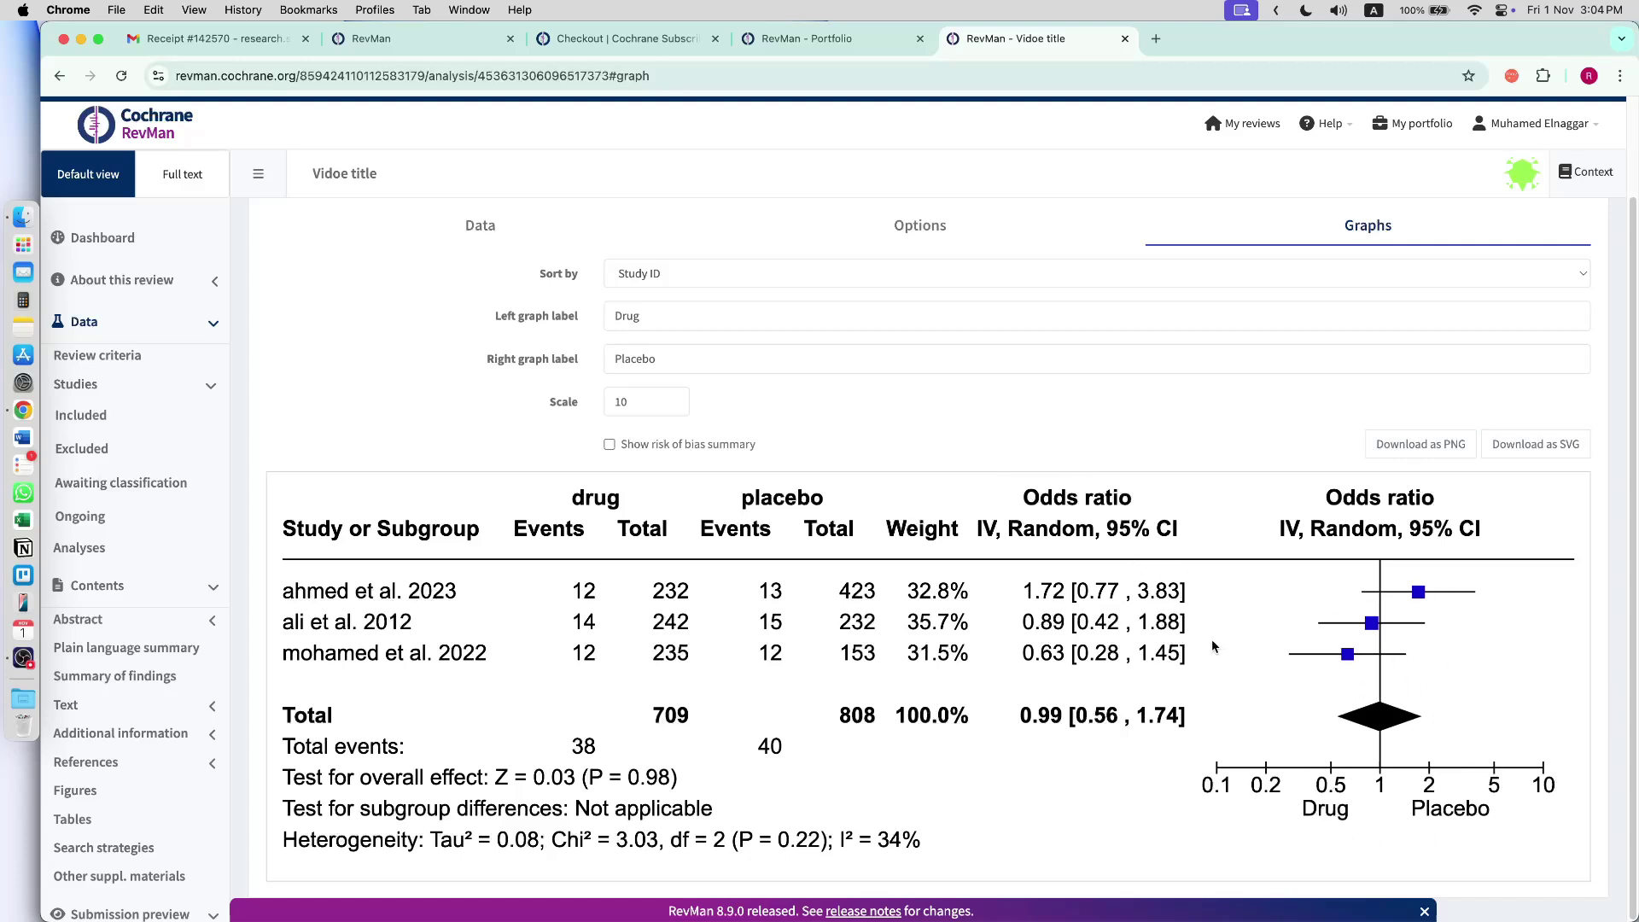
drag(628, 401, 594, 402)
text(2)
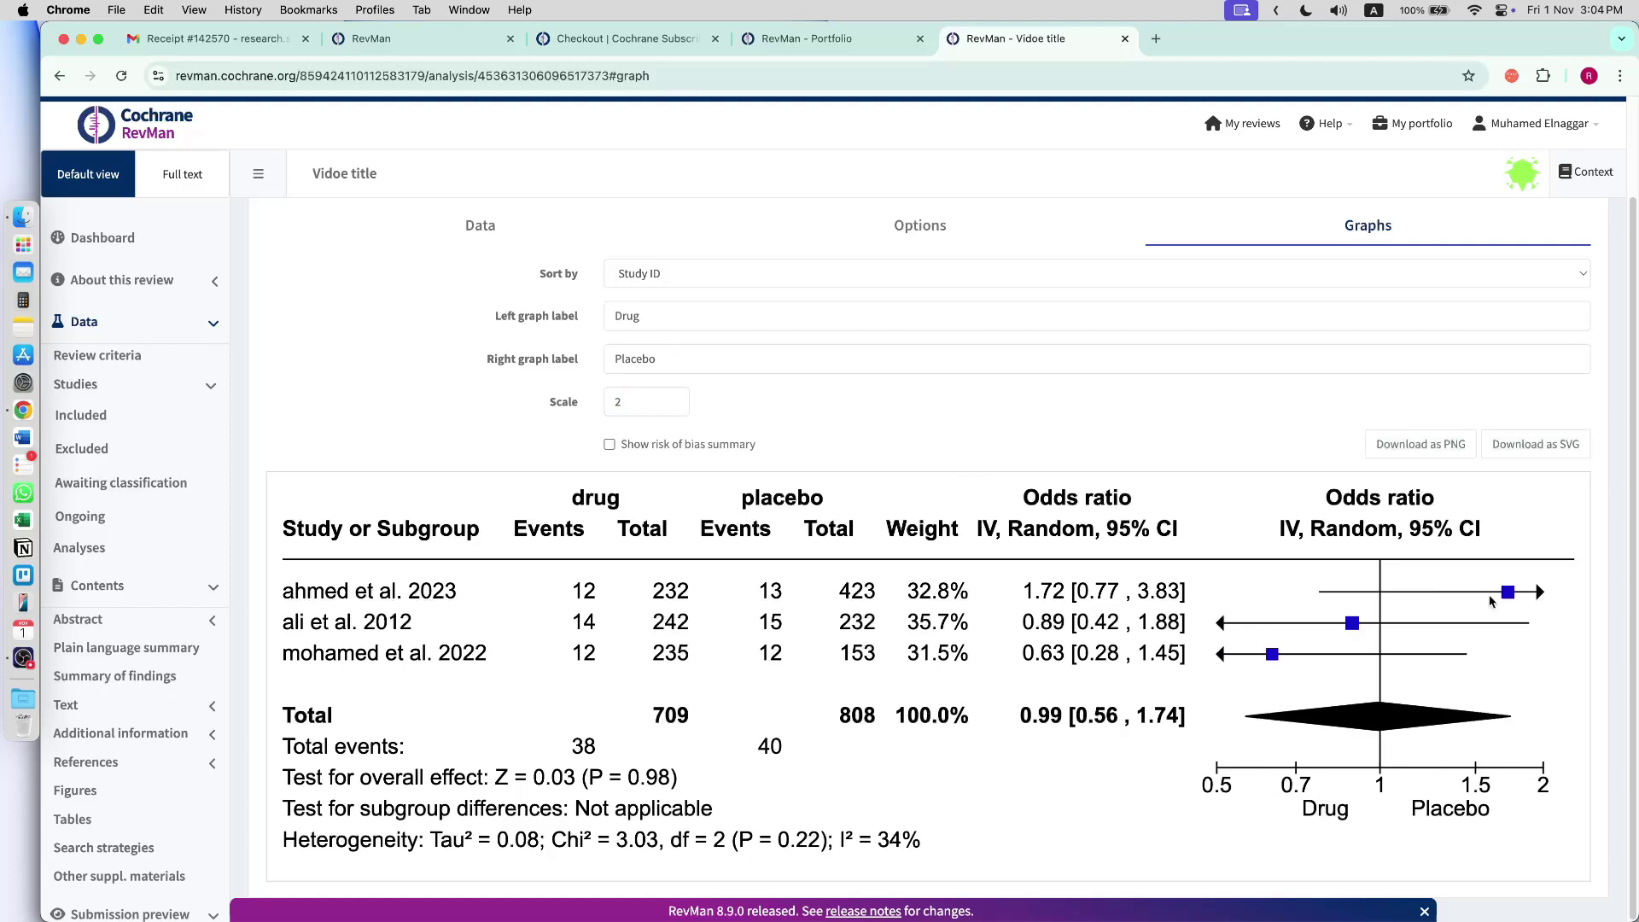
drag(629, 402, 601, 407)
- Try wider forest plot scales of 300 and 500
drag(642, 407, 599, 394)
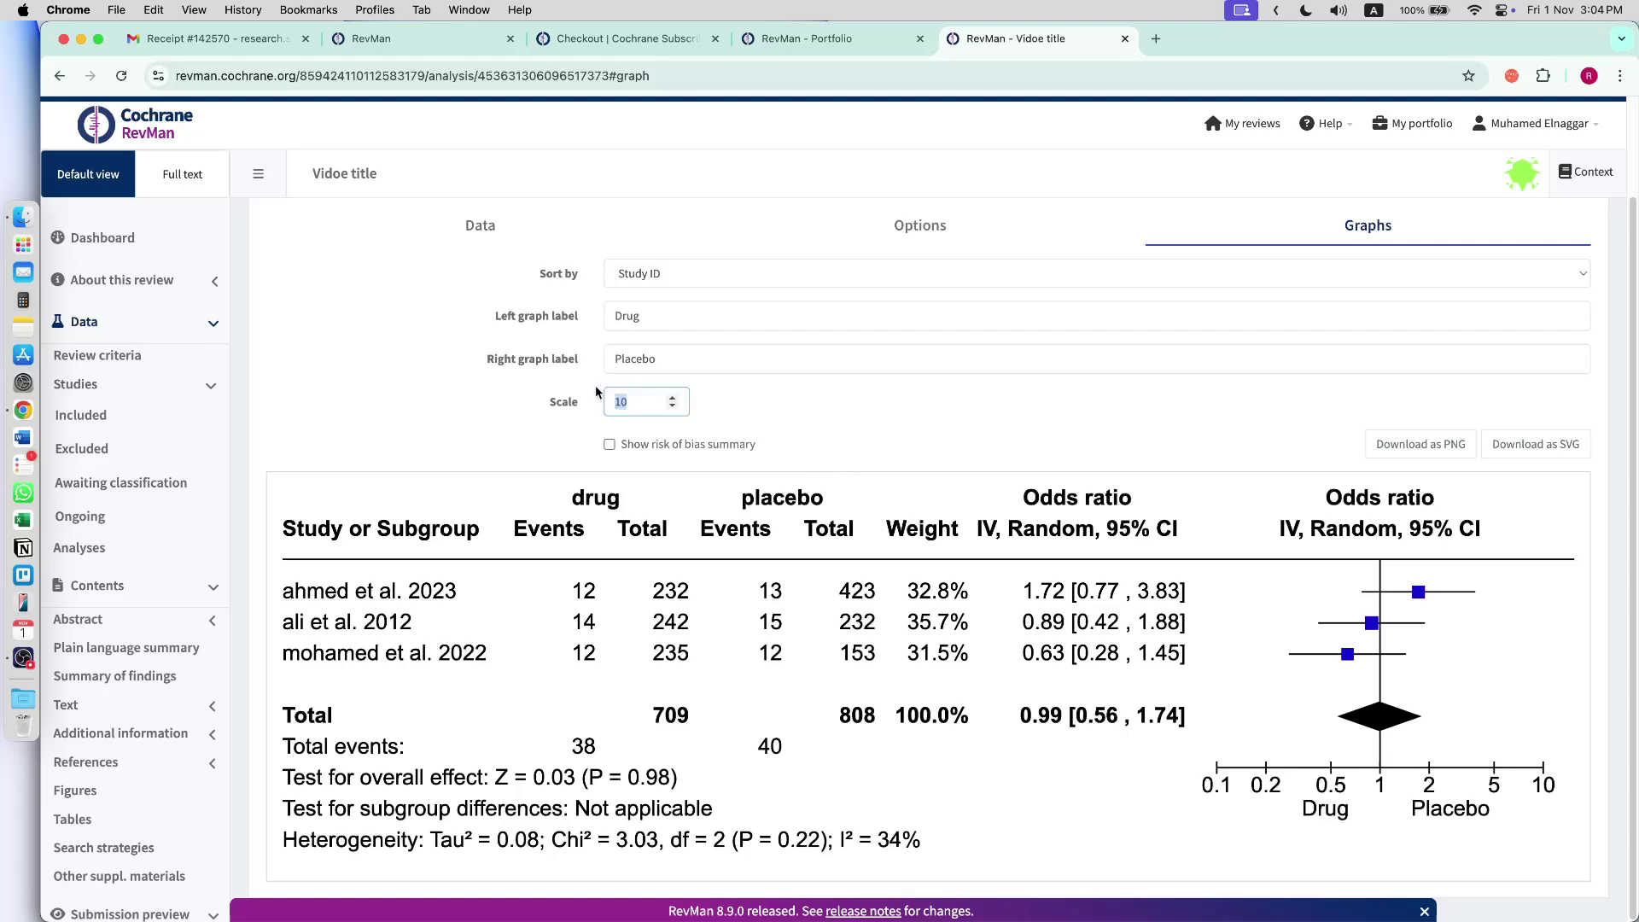
text(300)
click(820, 429)
drag(645, 402, 561, 407)
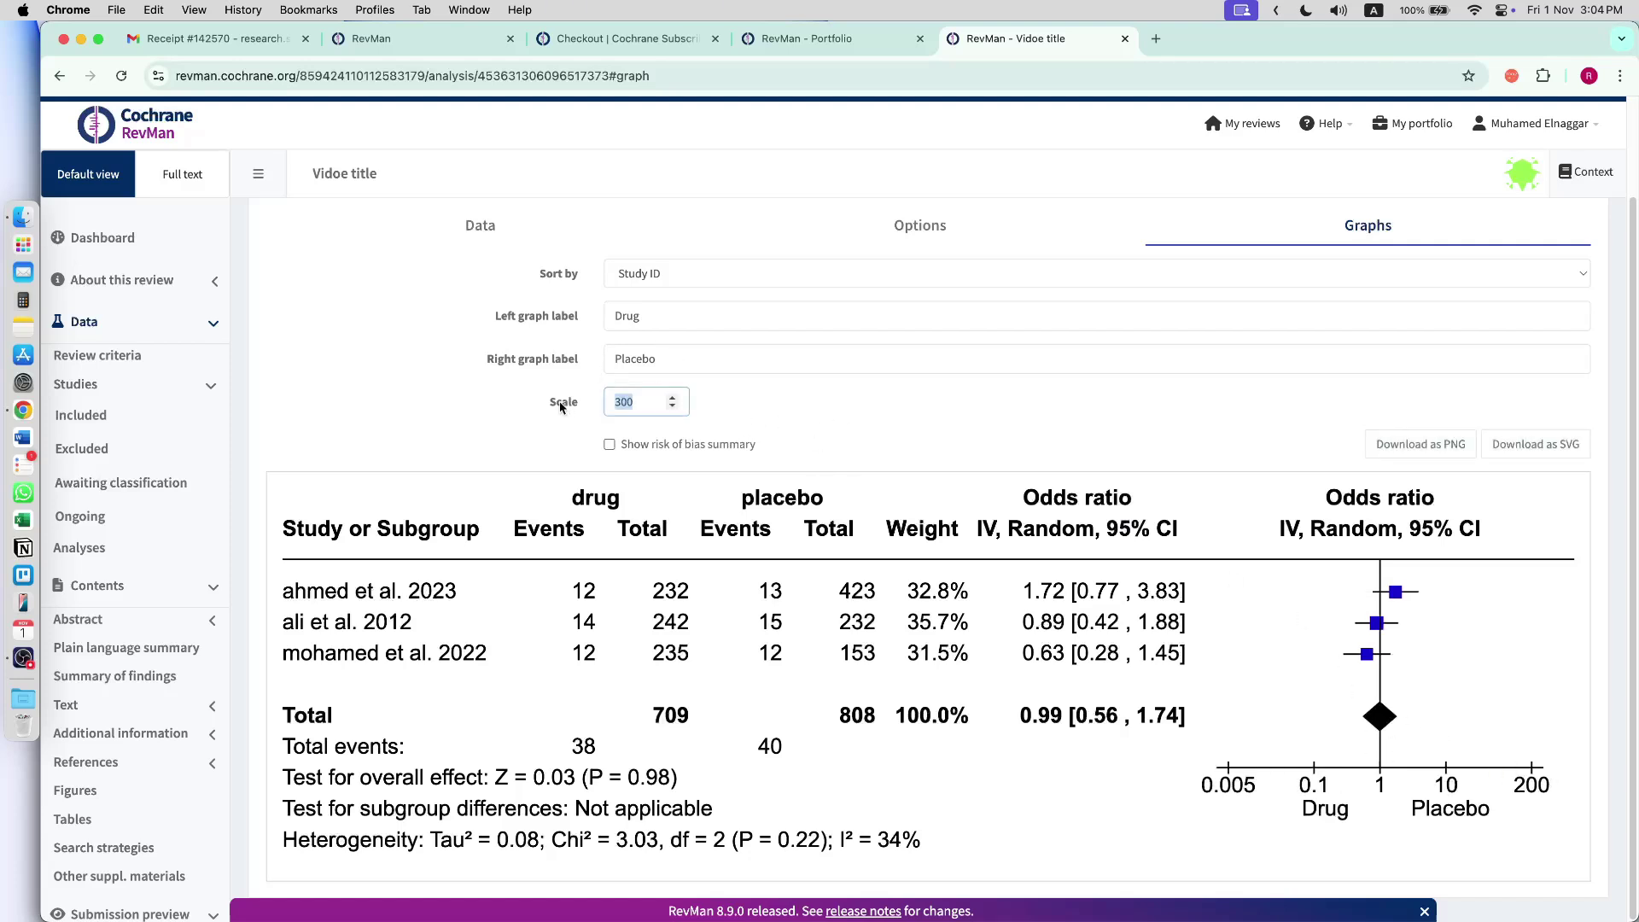
text(500)
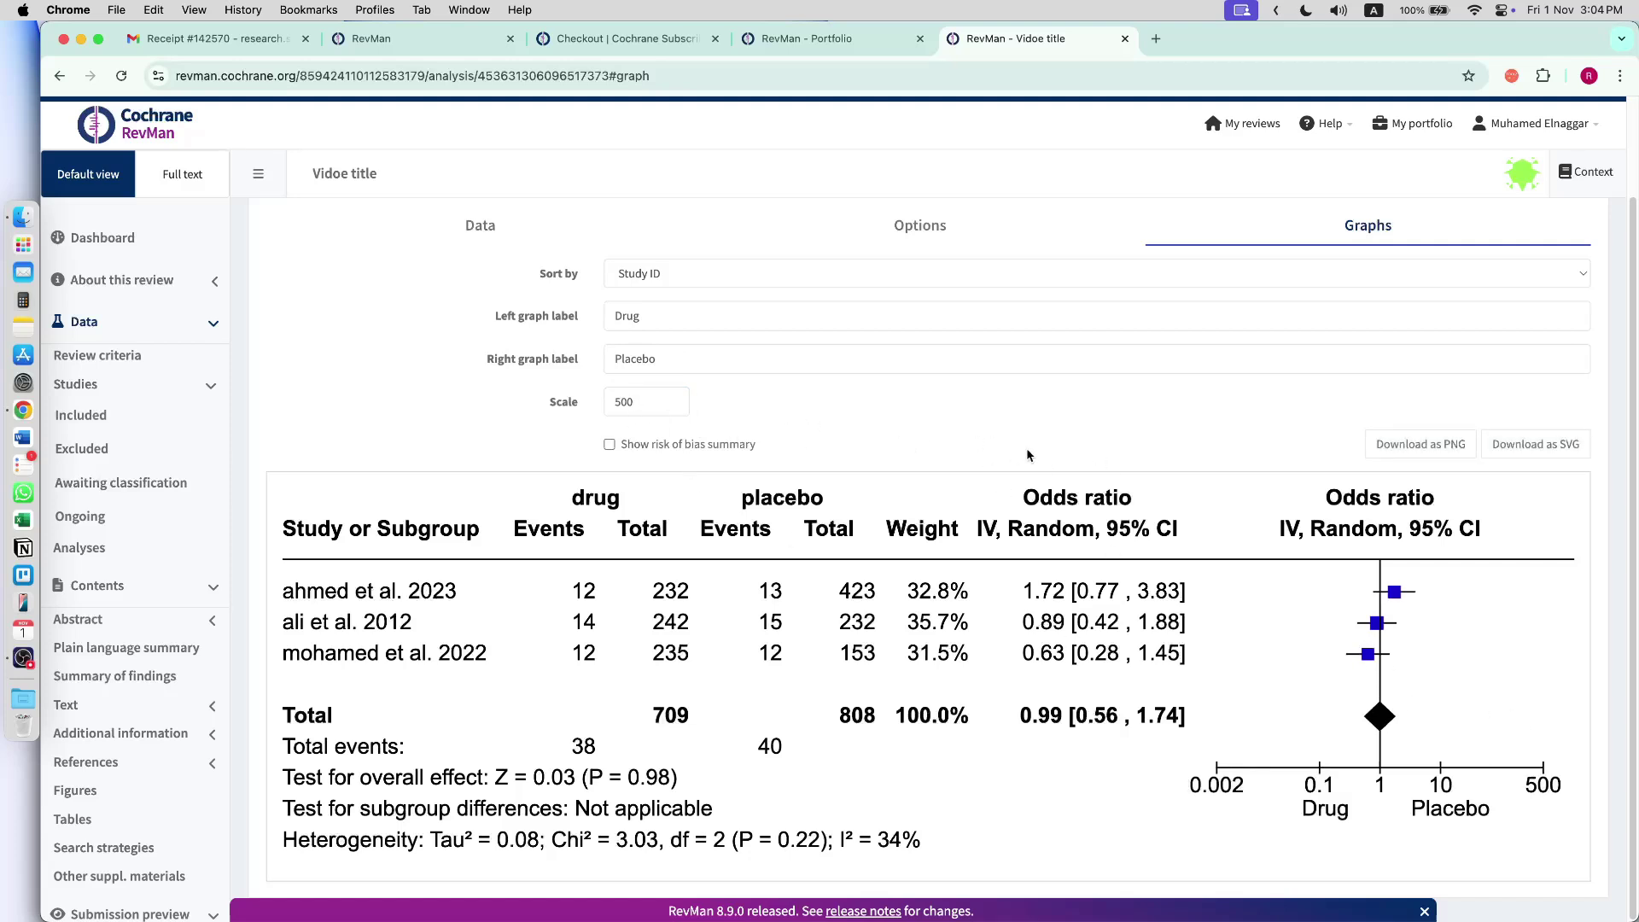
- Set the forest plot scale to 10
click(574, 395)
text(10)
click(747, 423)
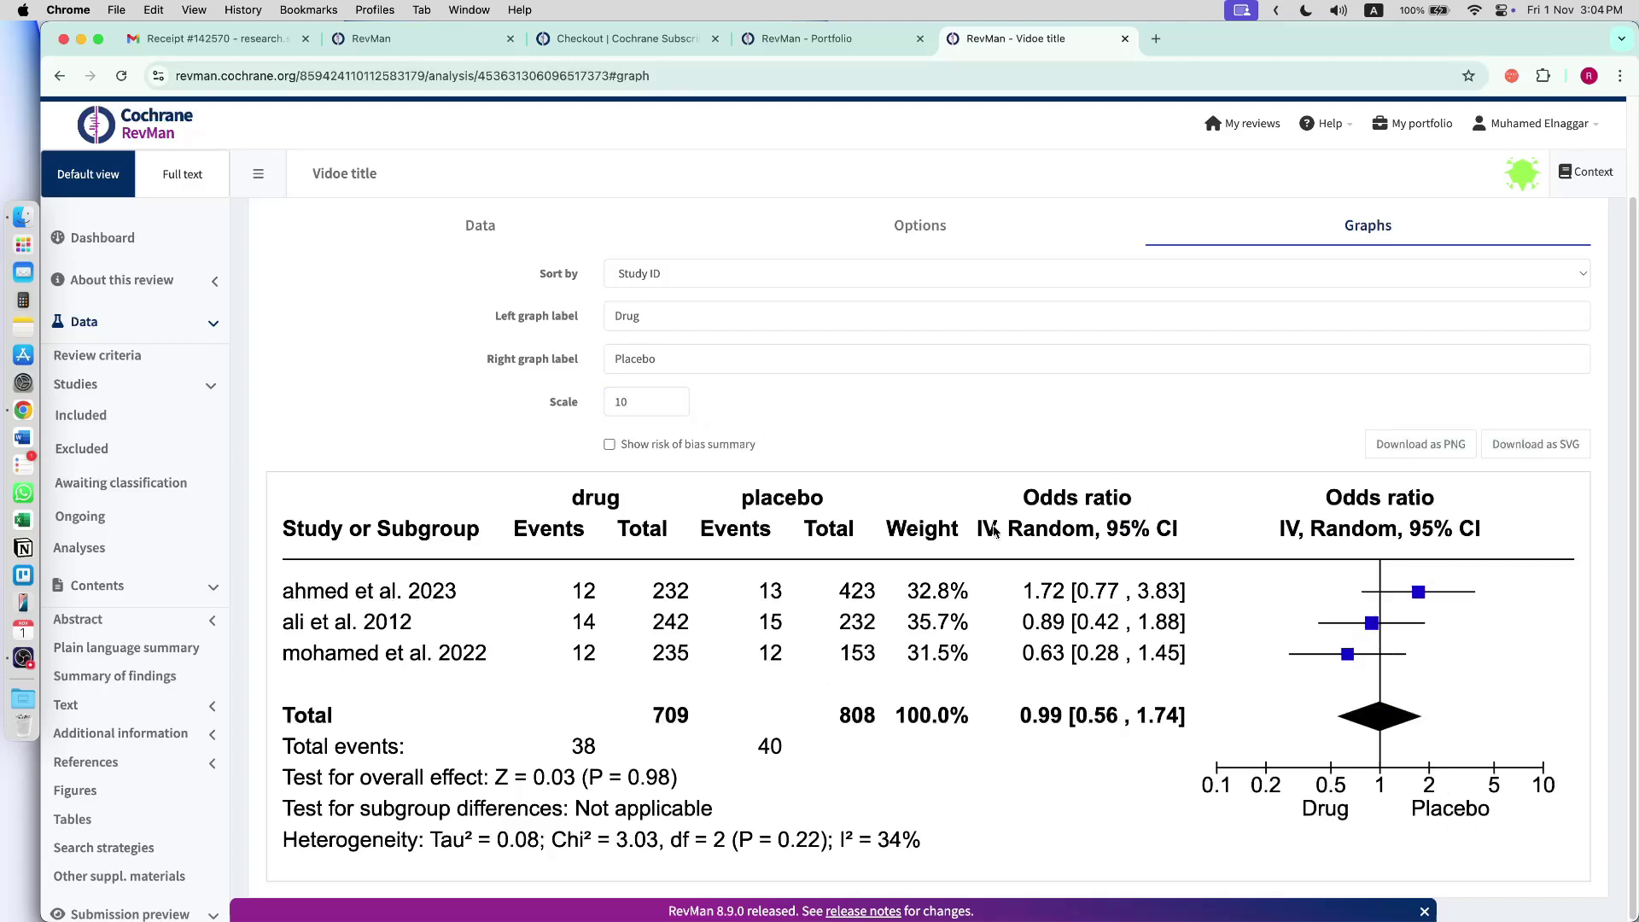
- Sort the forest plot studies by Year of study
click(713, 275)
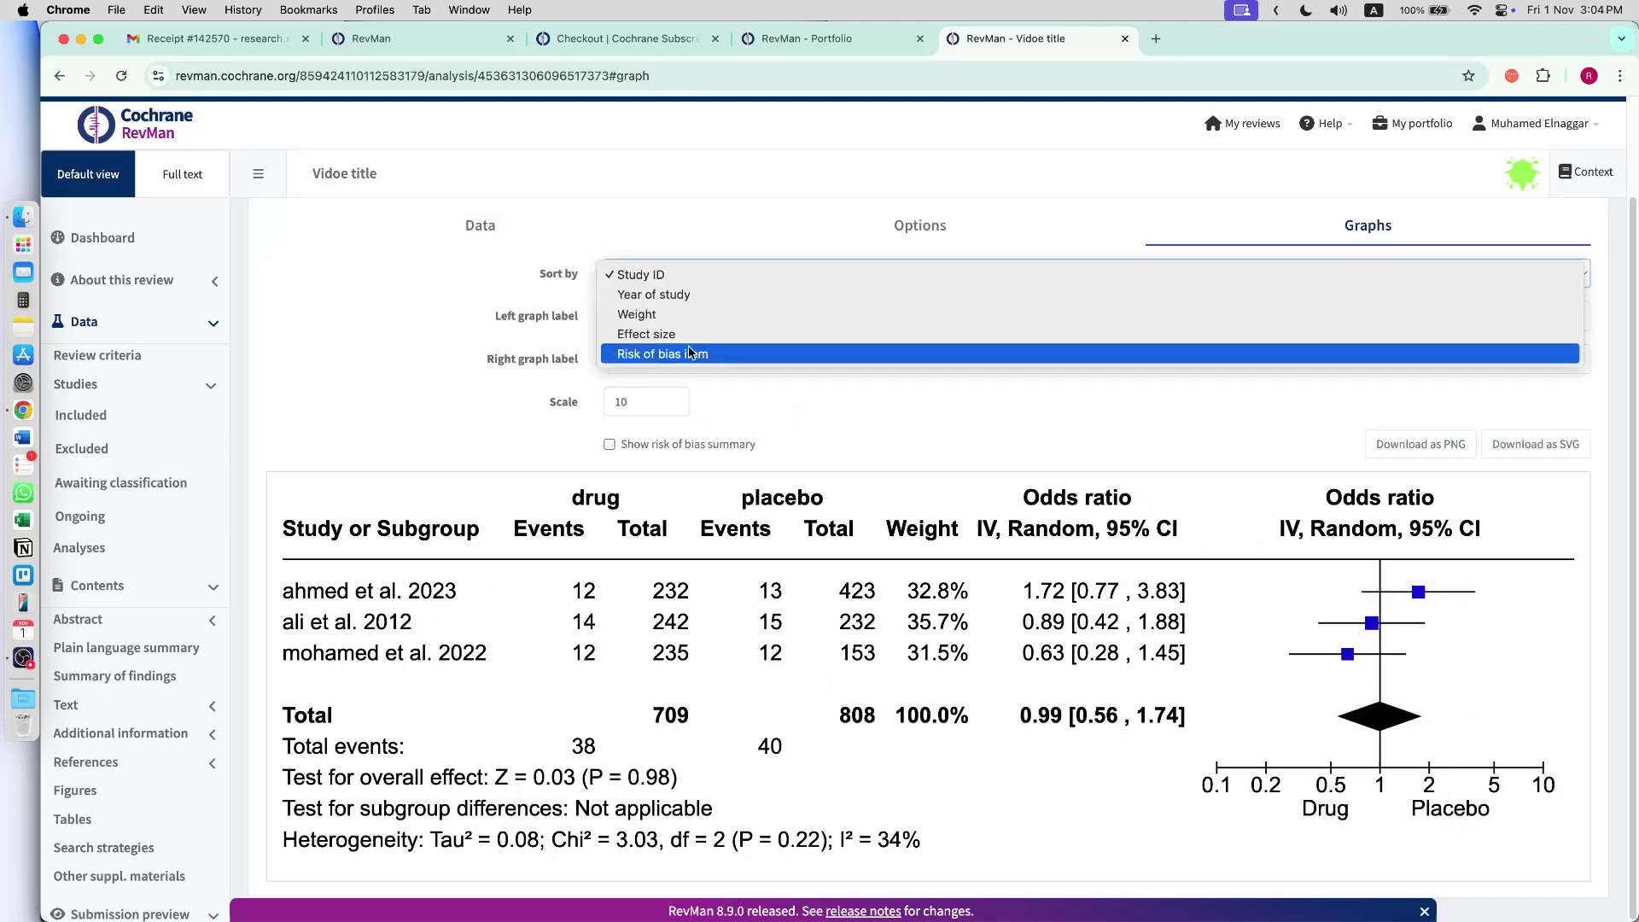
click(674, 290)
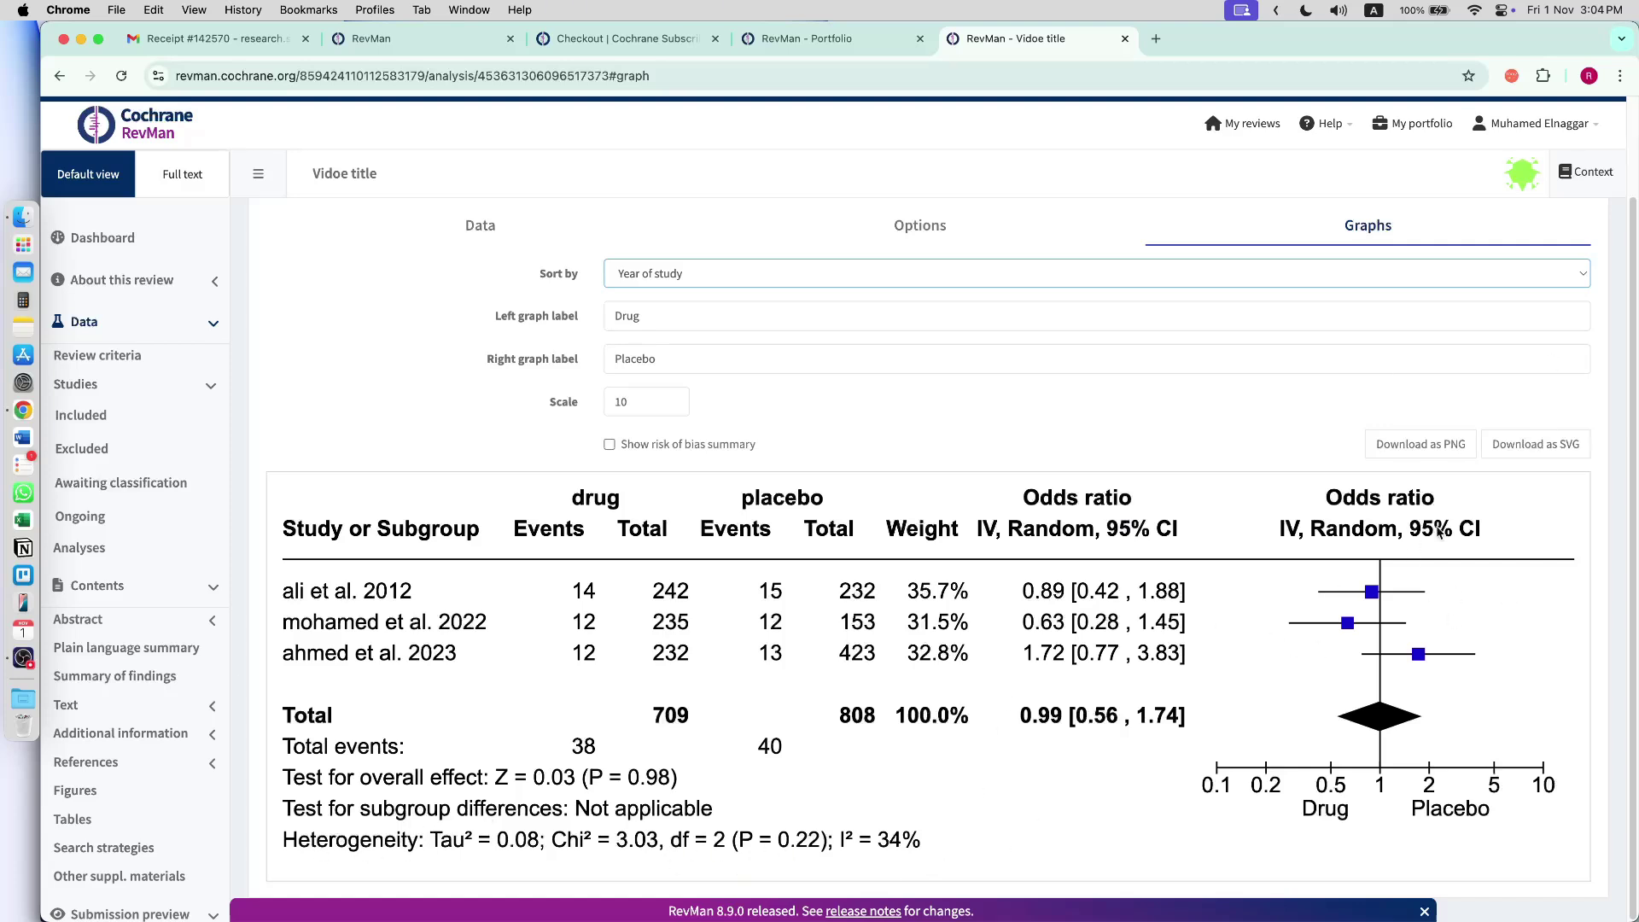
click(1391, 453)
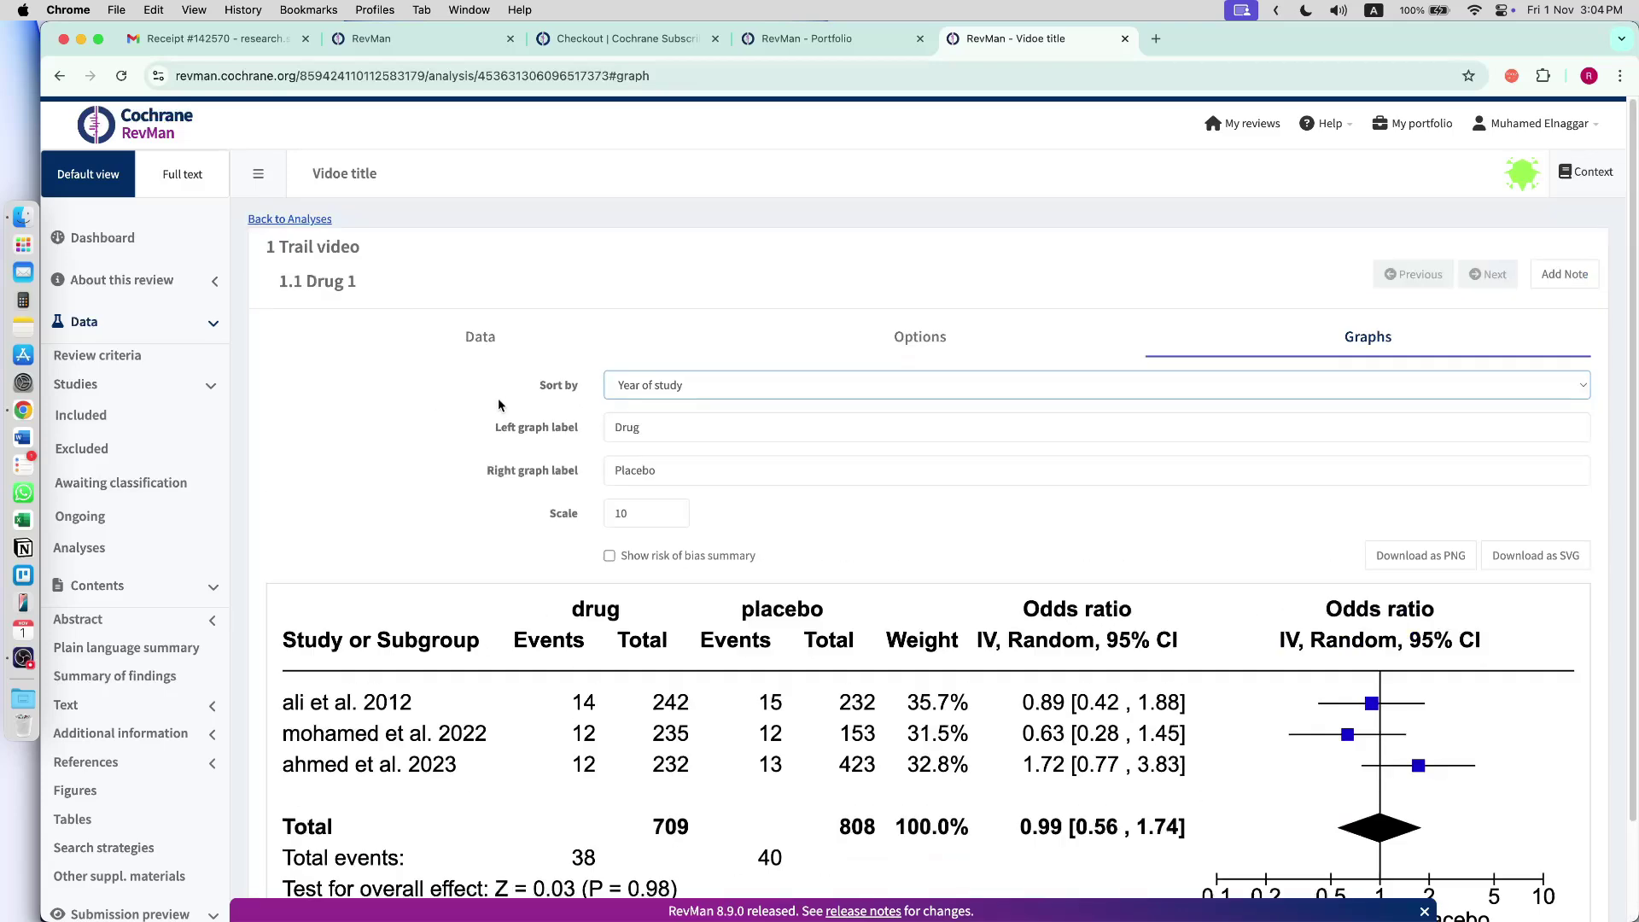
- Add a new figure to the review and set its type to Risk of bias graph
scroll(146, 725, down, 1)
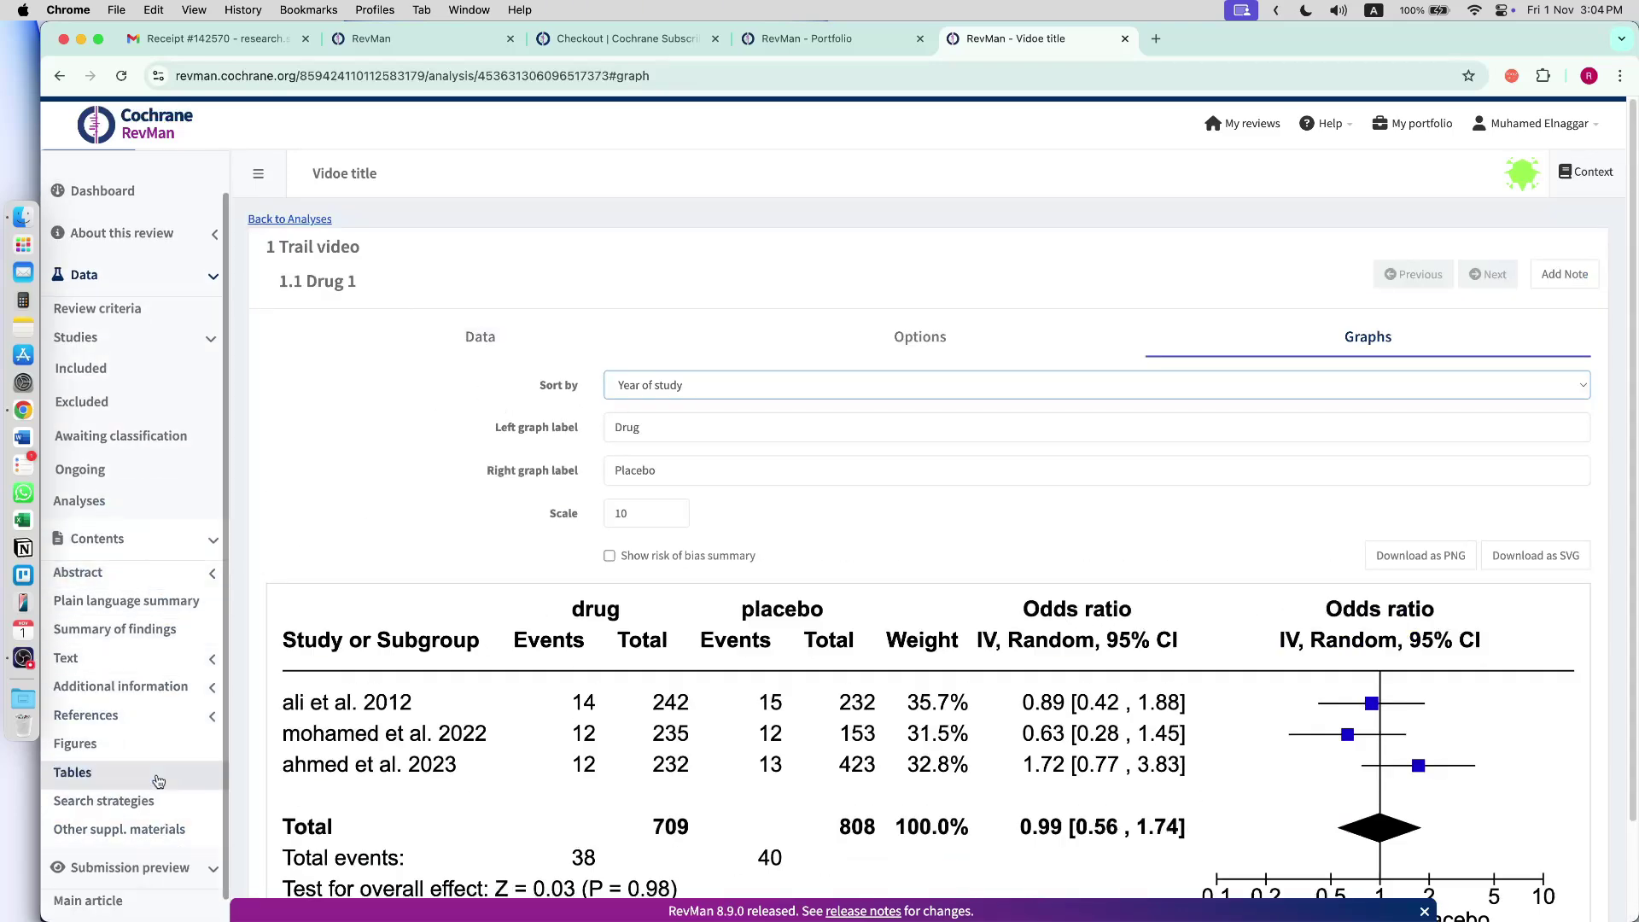
scroll(837, 682, down, 2)
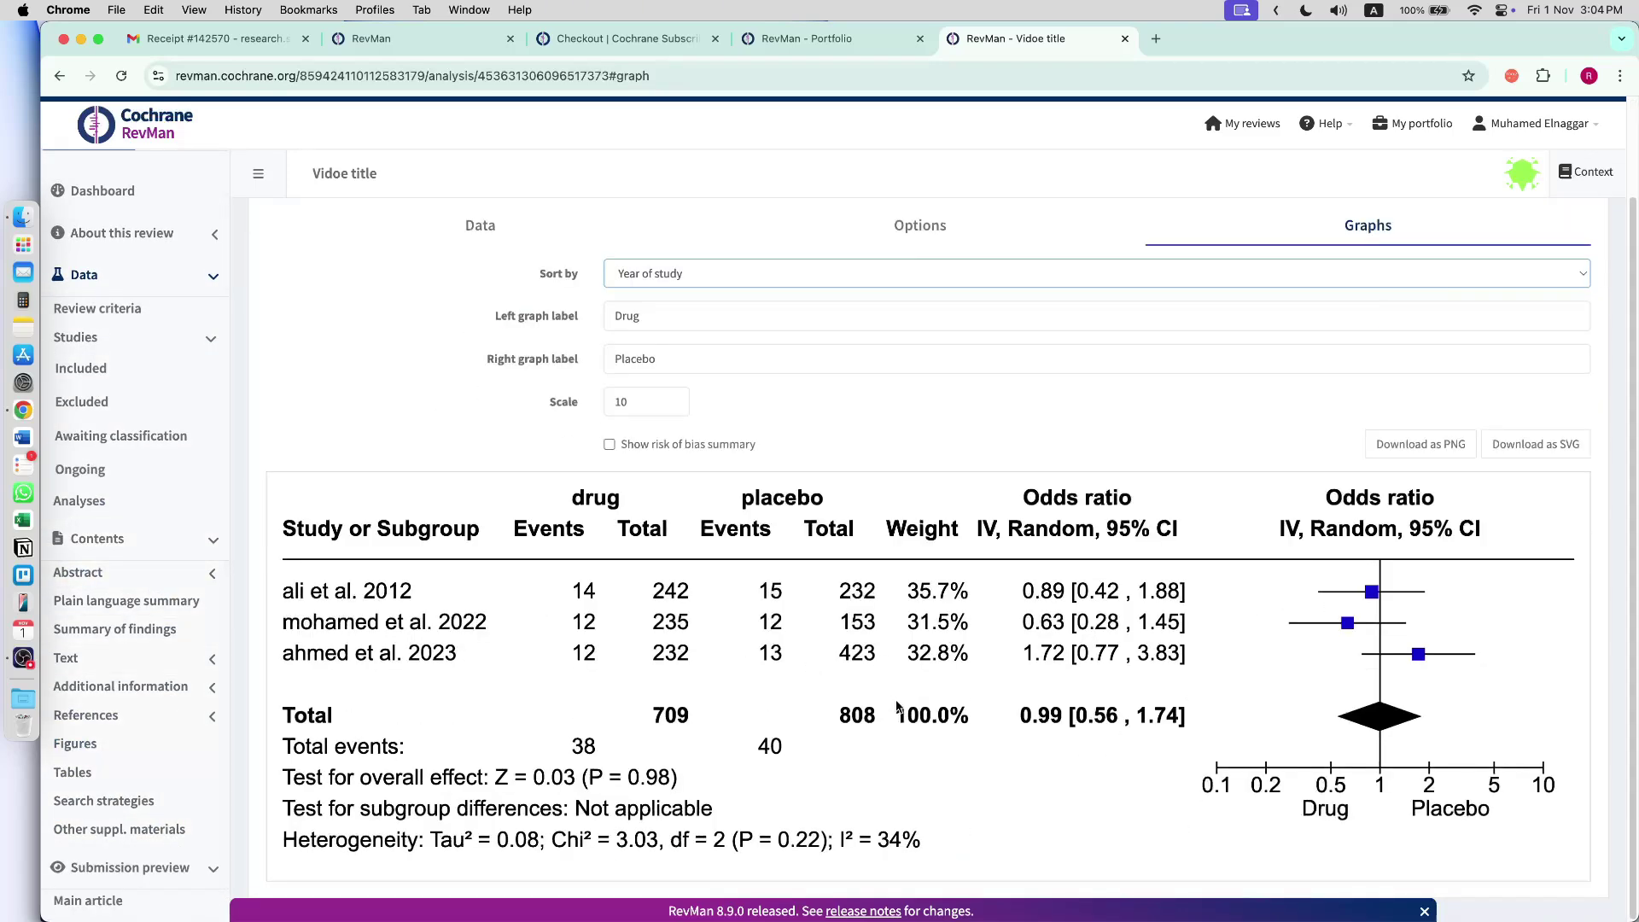
click(77, 743)
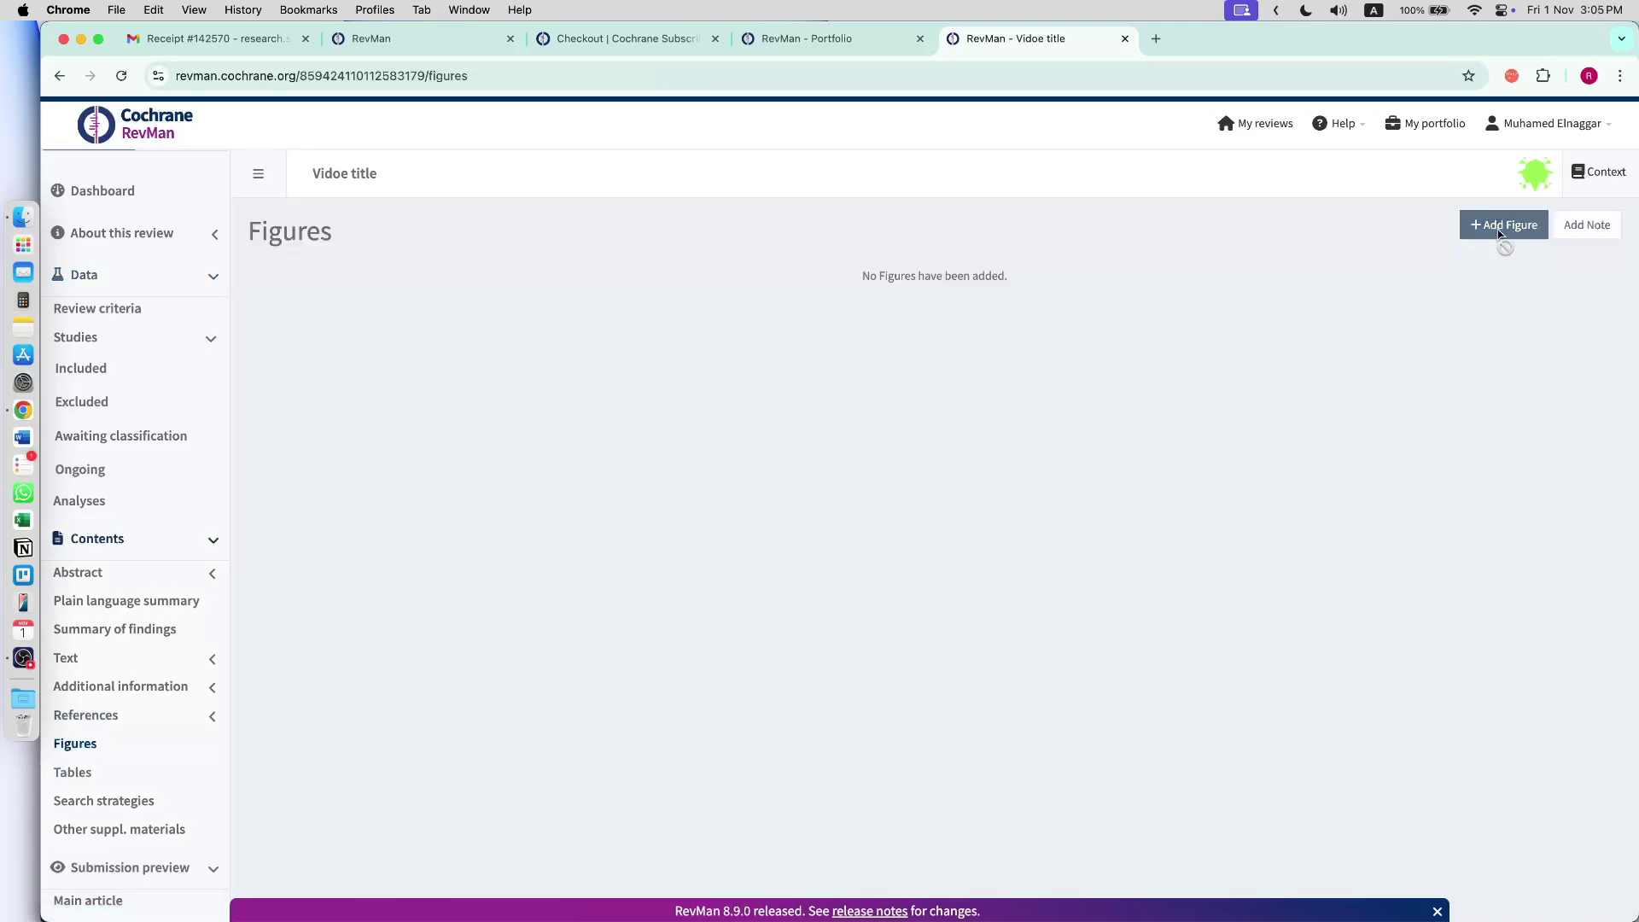
click(1523, 230)
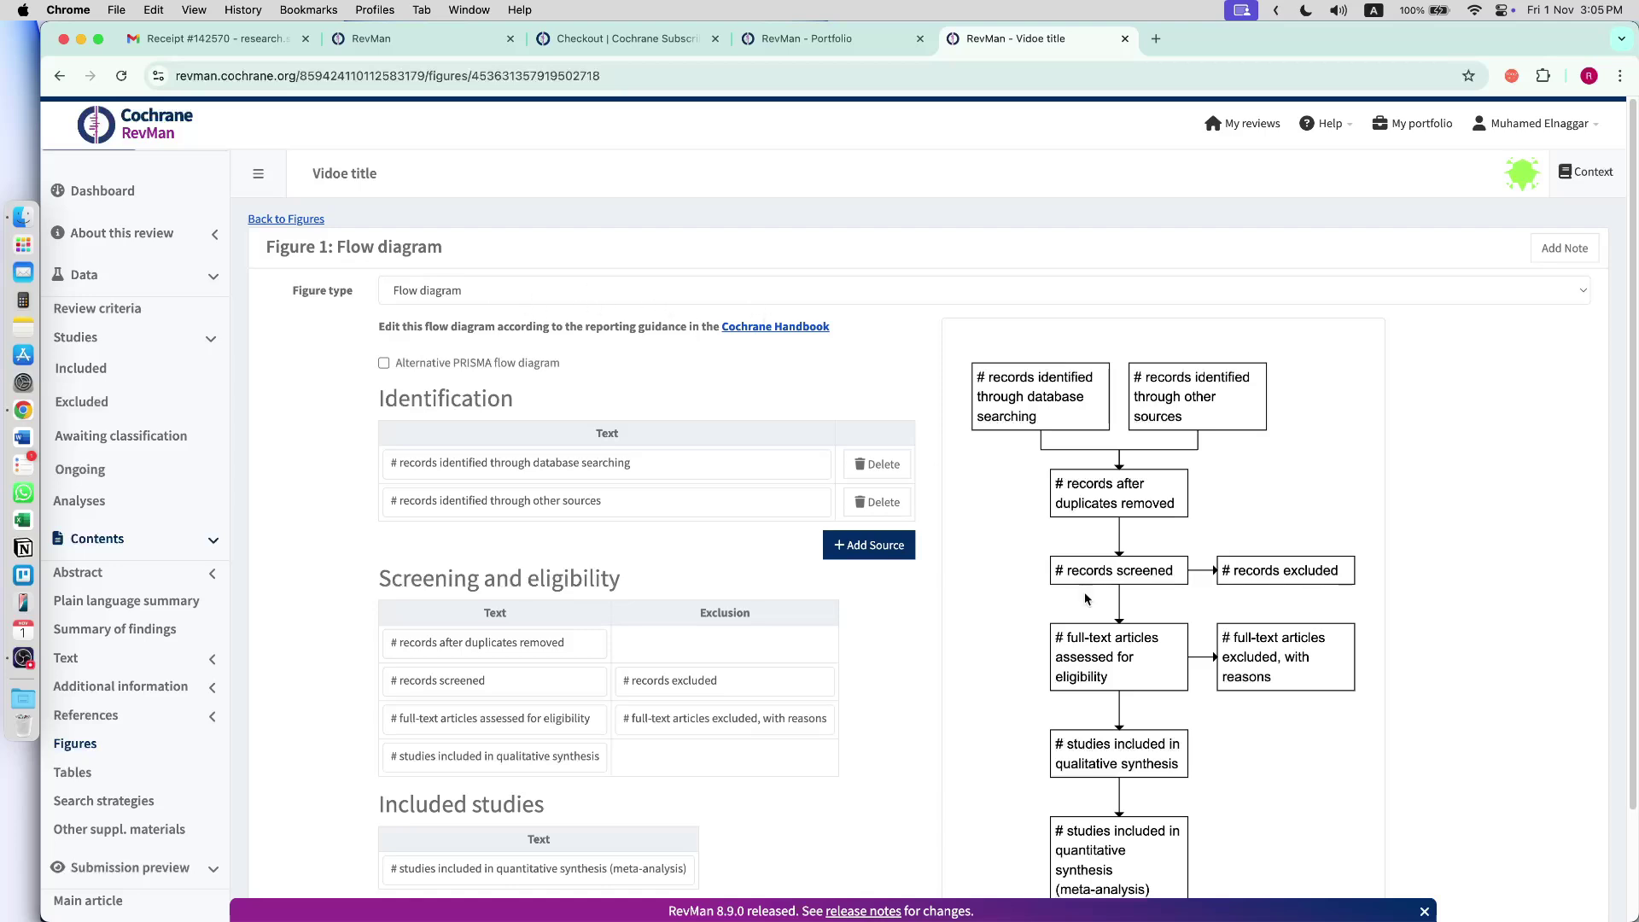
click(704, 307)
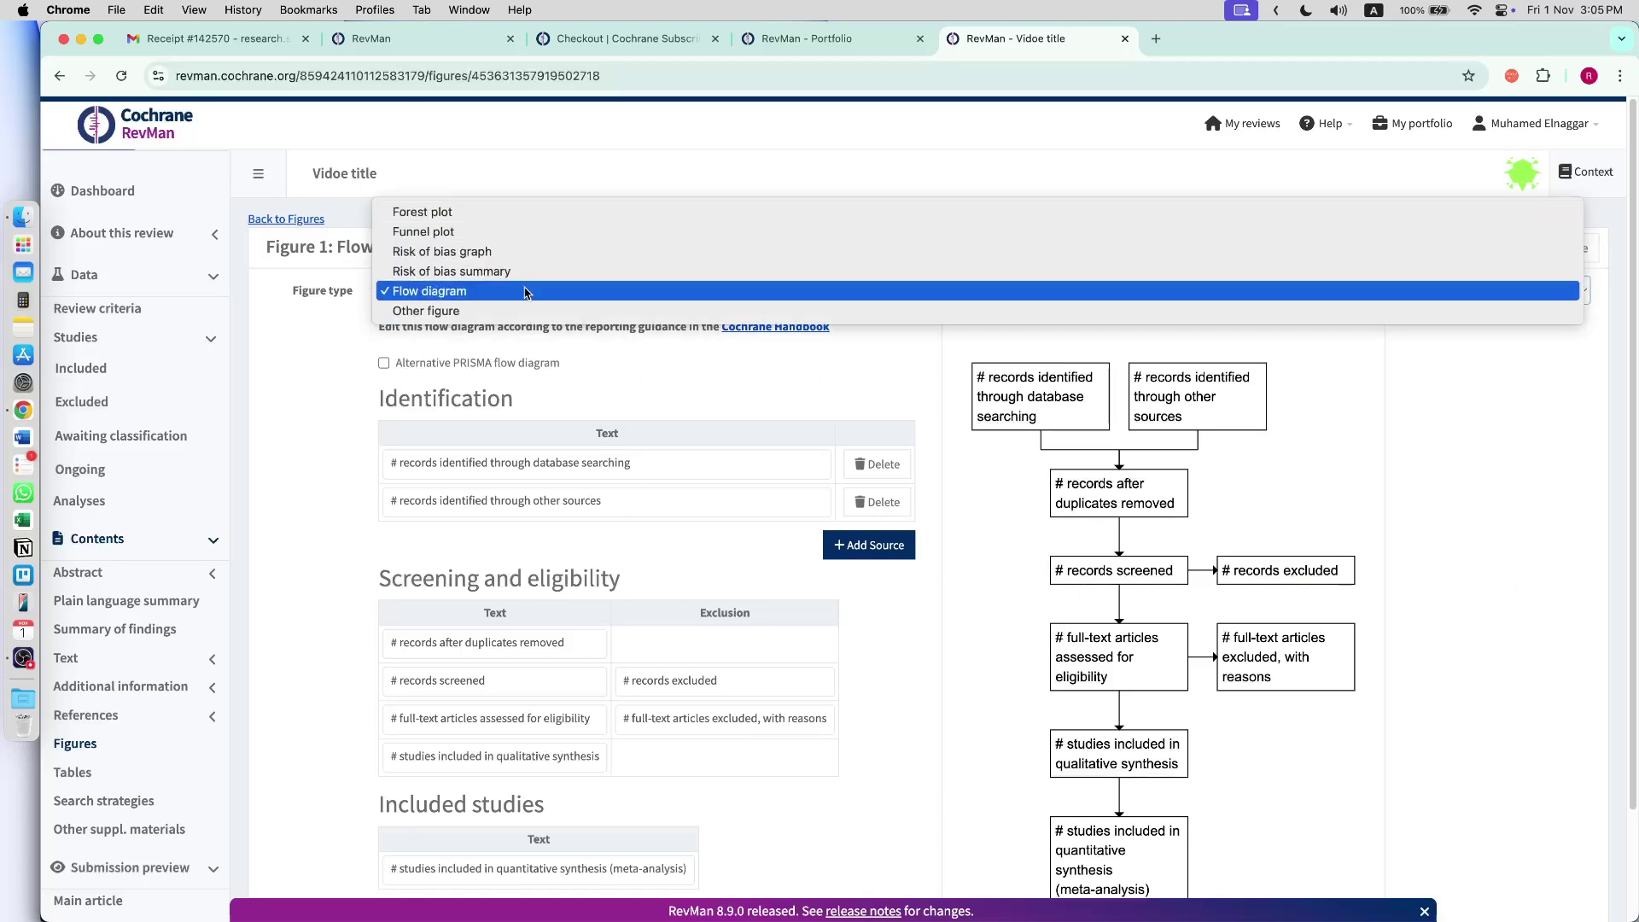
click(530, 253)
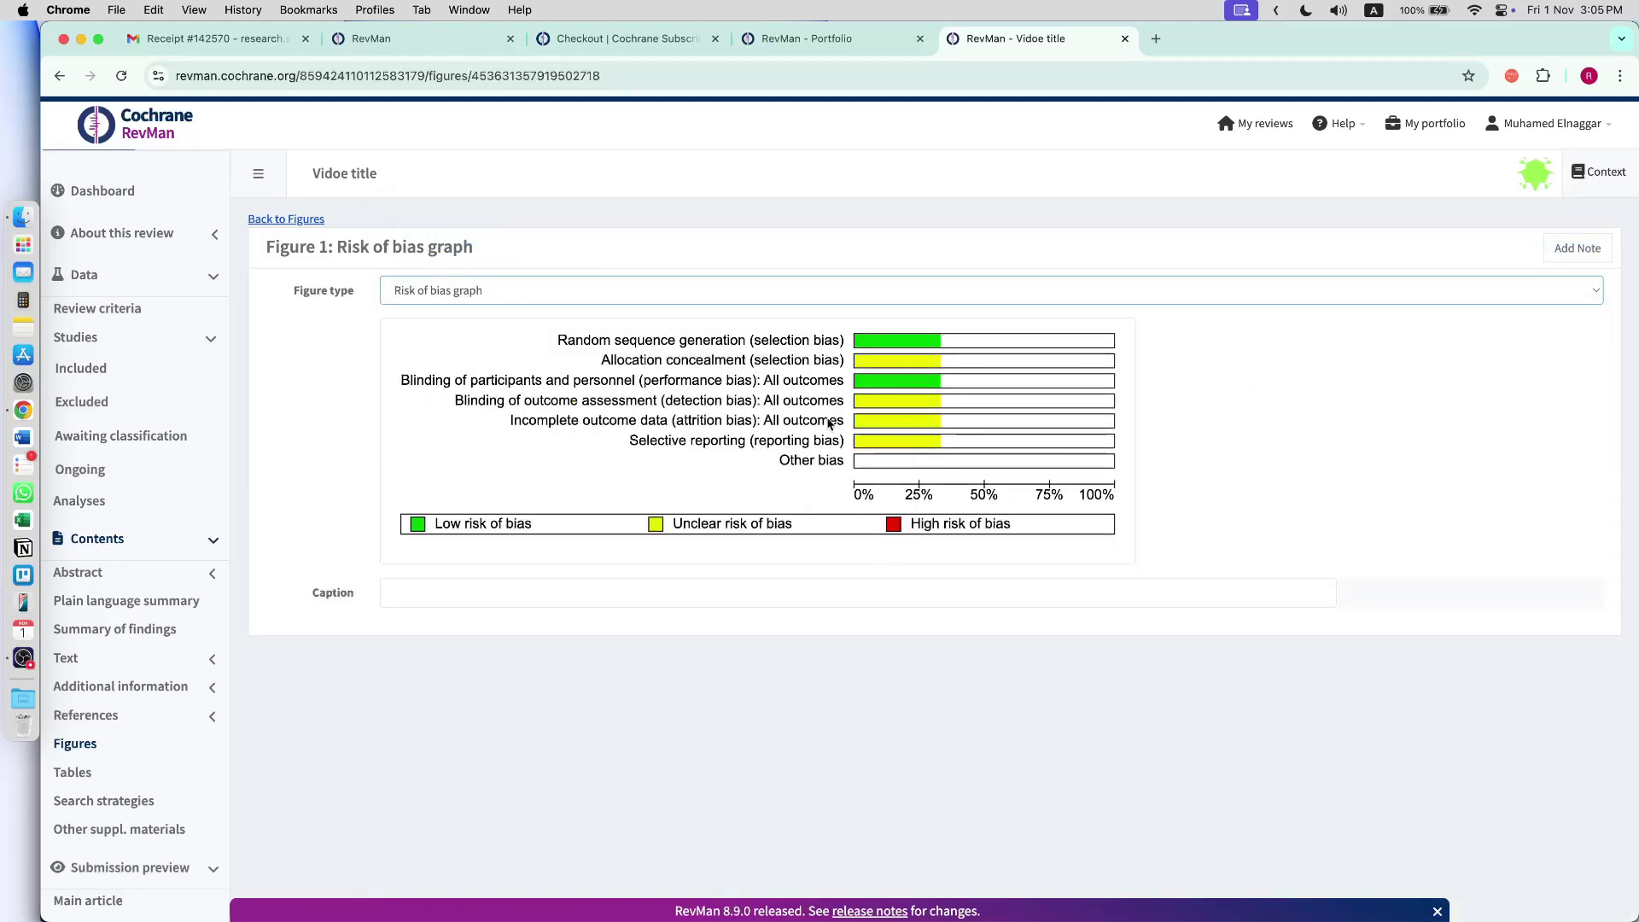
- Change Figure 1's type to Risk of bias summary
click(657, 296)
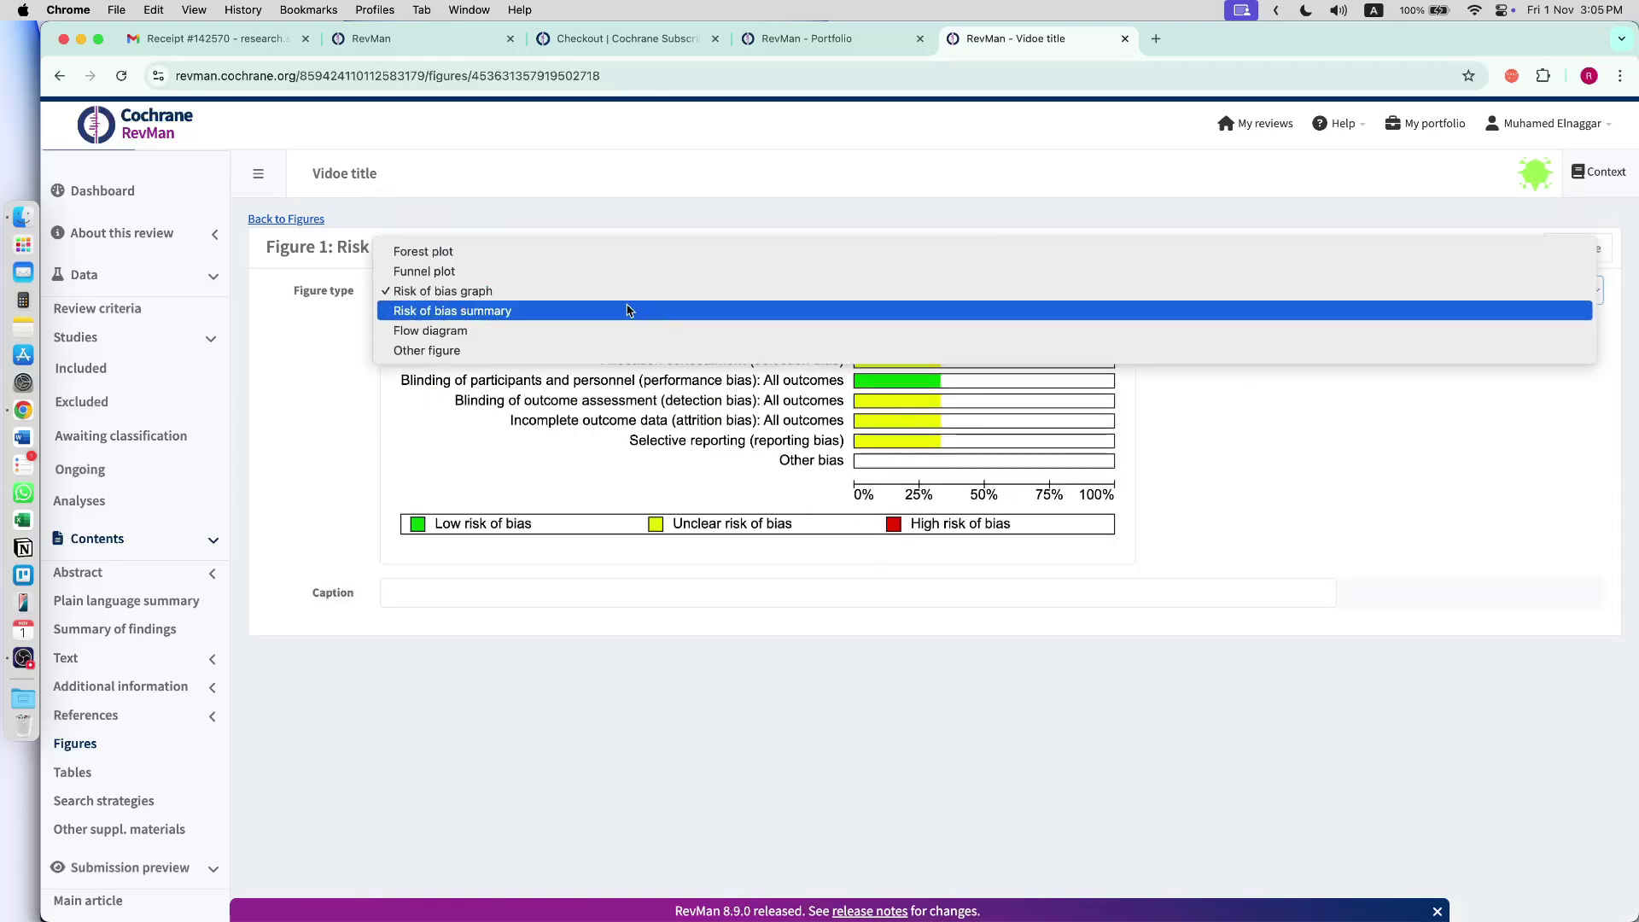
click(627, 311)
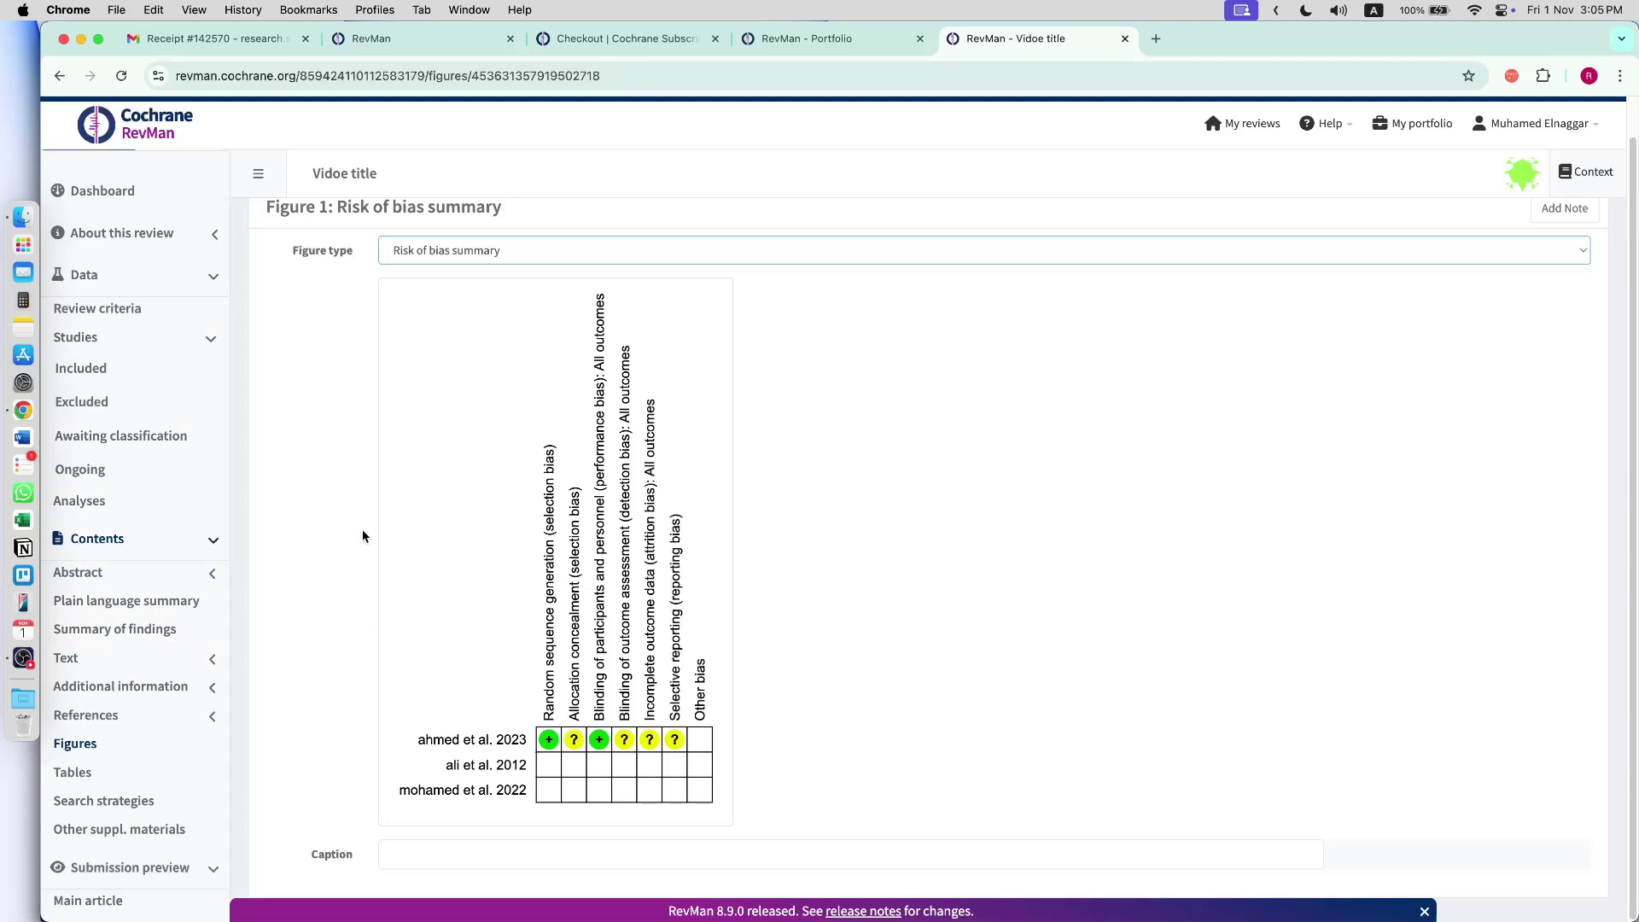
scroll(476, 537, up, 1)
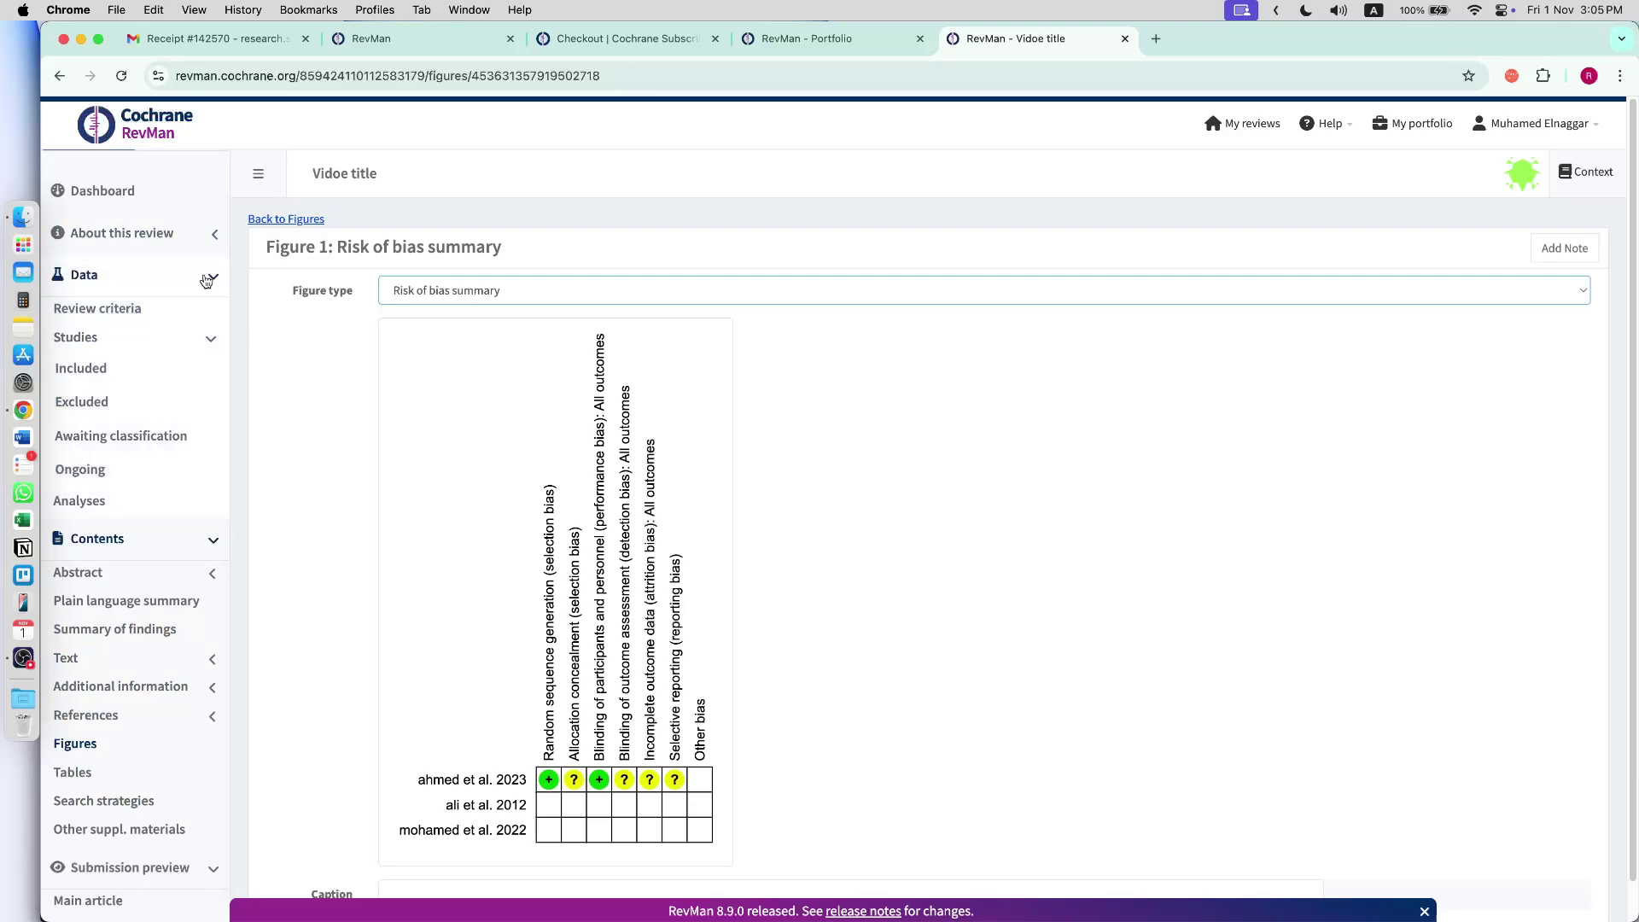
- Open the review's Abstract and examine its sections from Rationale through Registration
scroll(188, 324, up, 3)
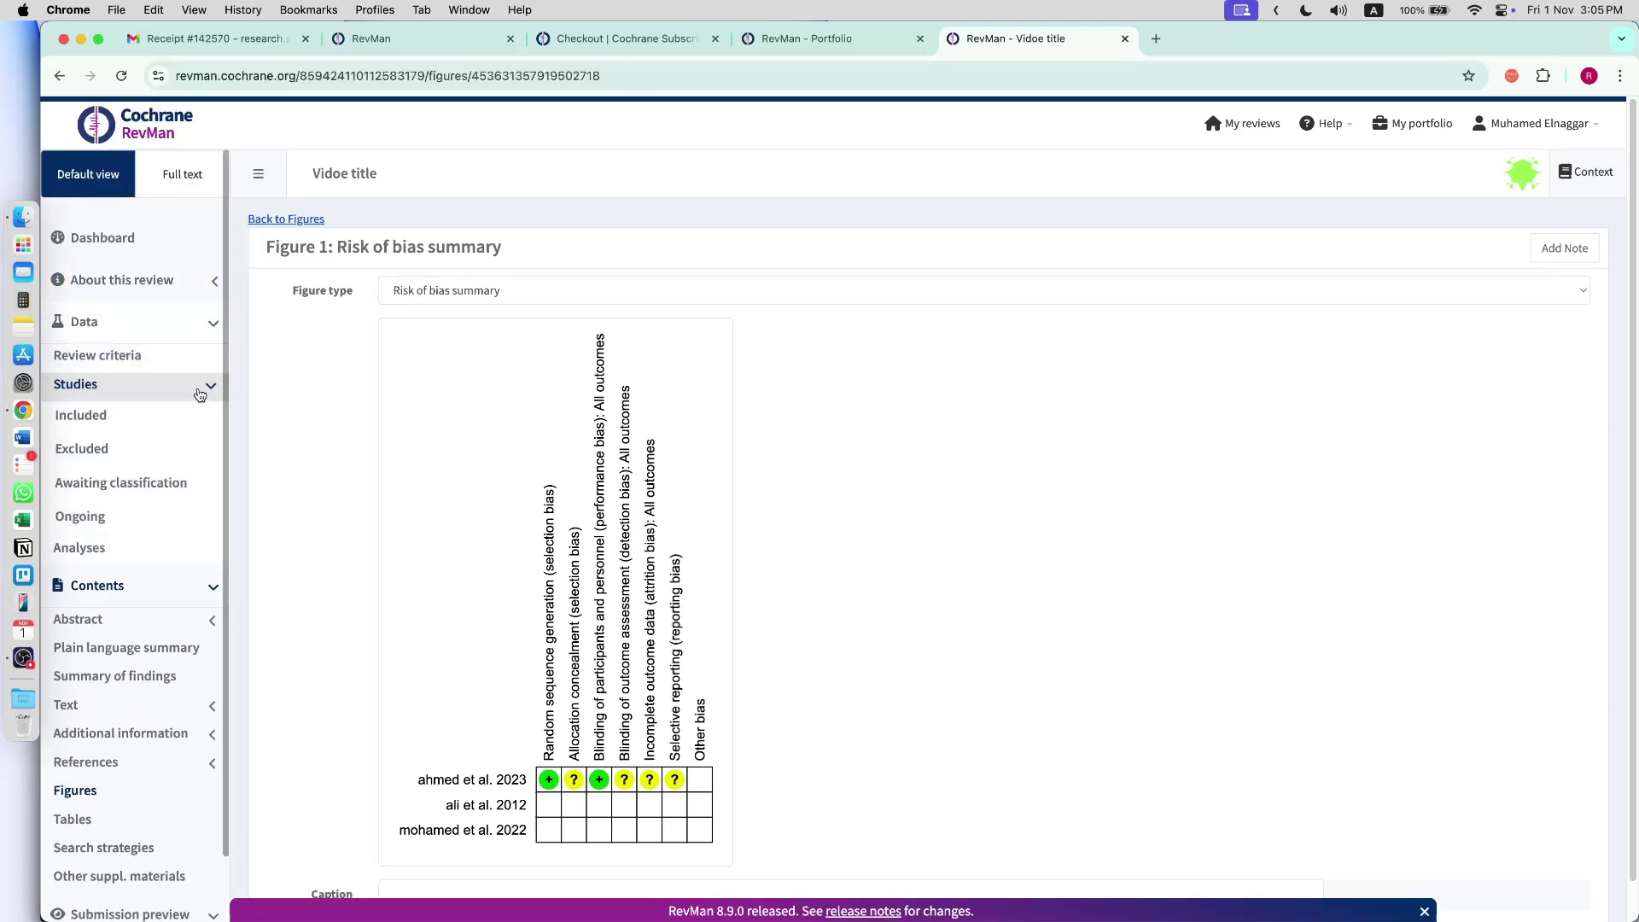
click(203, 386)
click(206, 502)
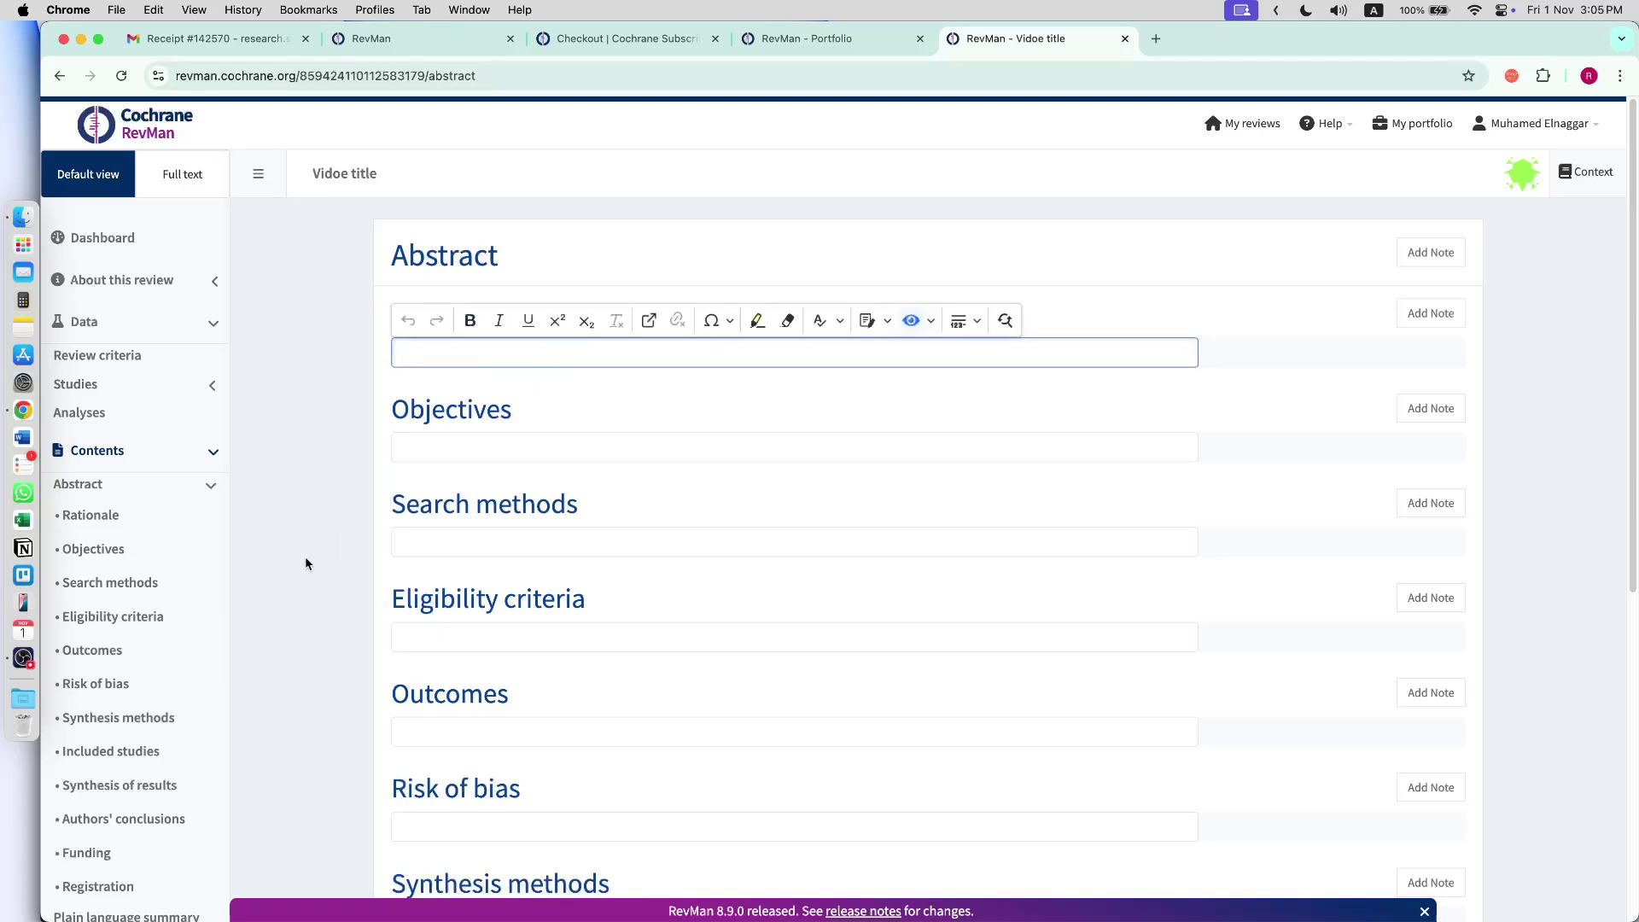
click(512, 455)
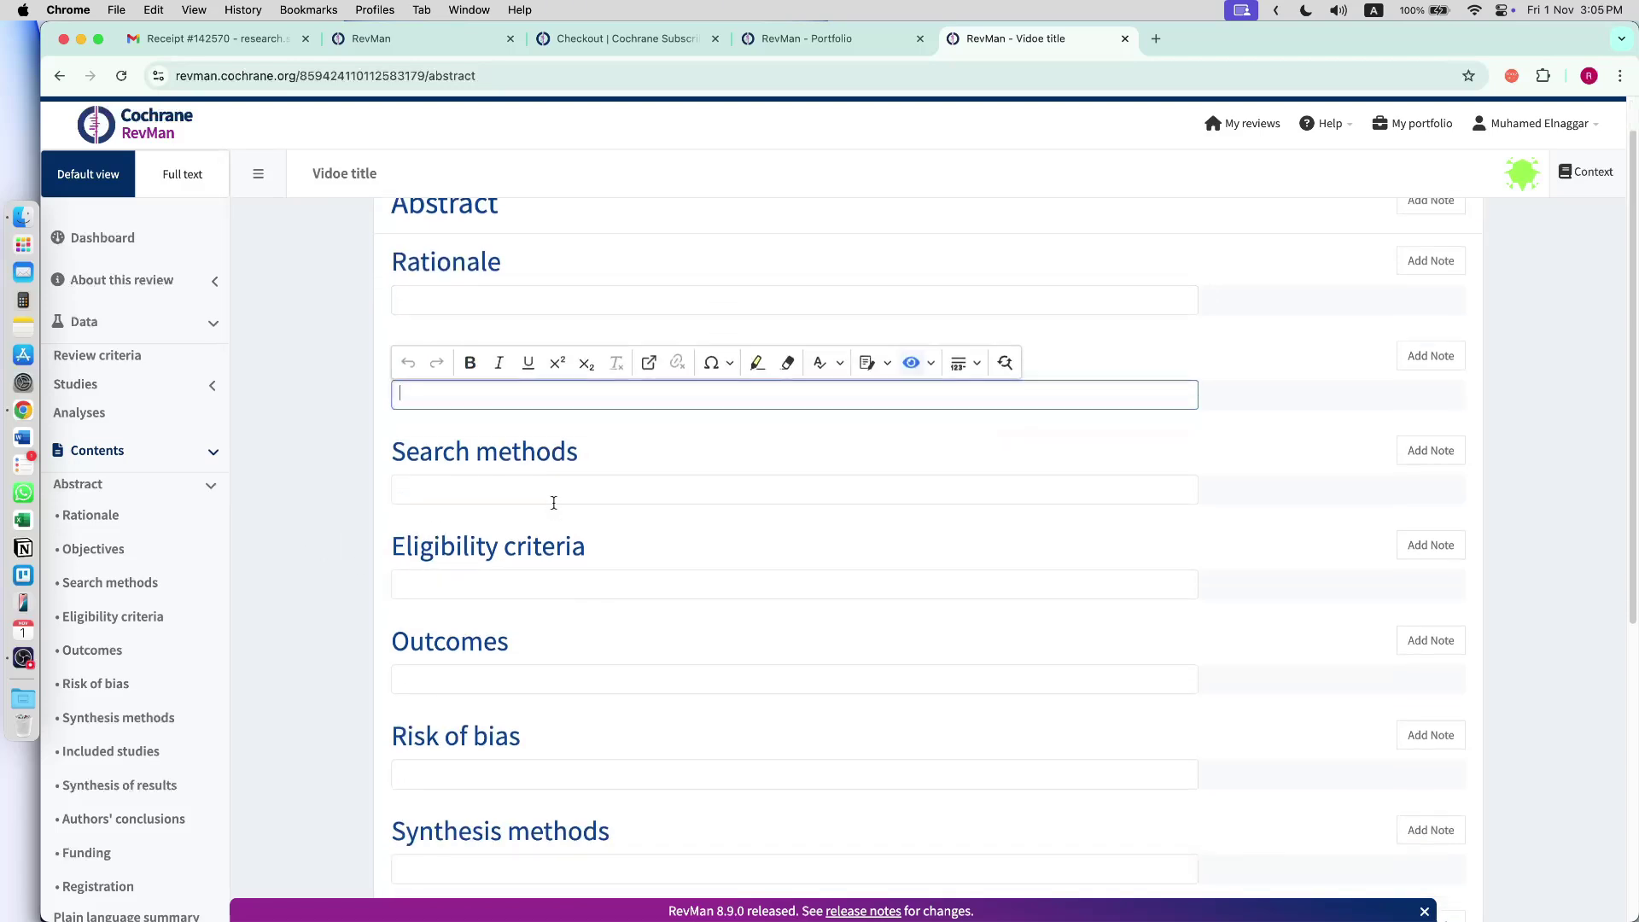
scroll(553, 502, down, 6)
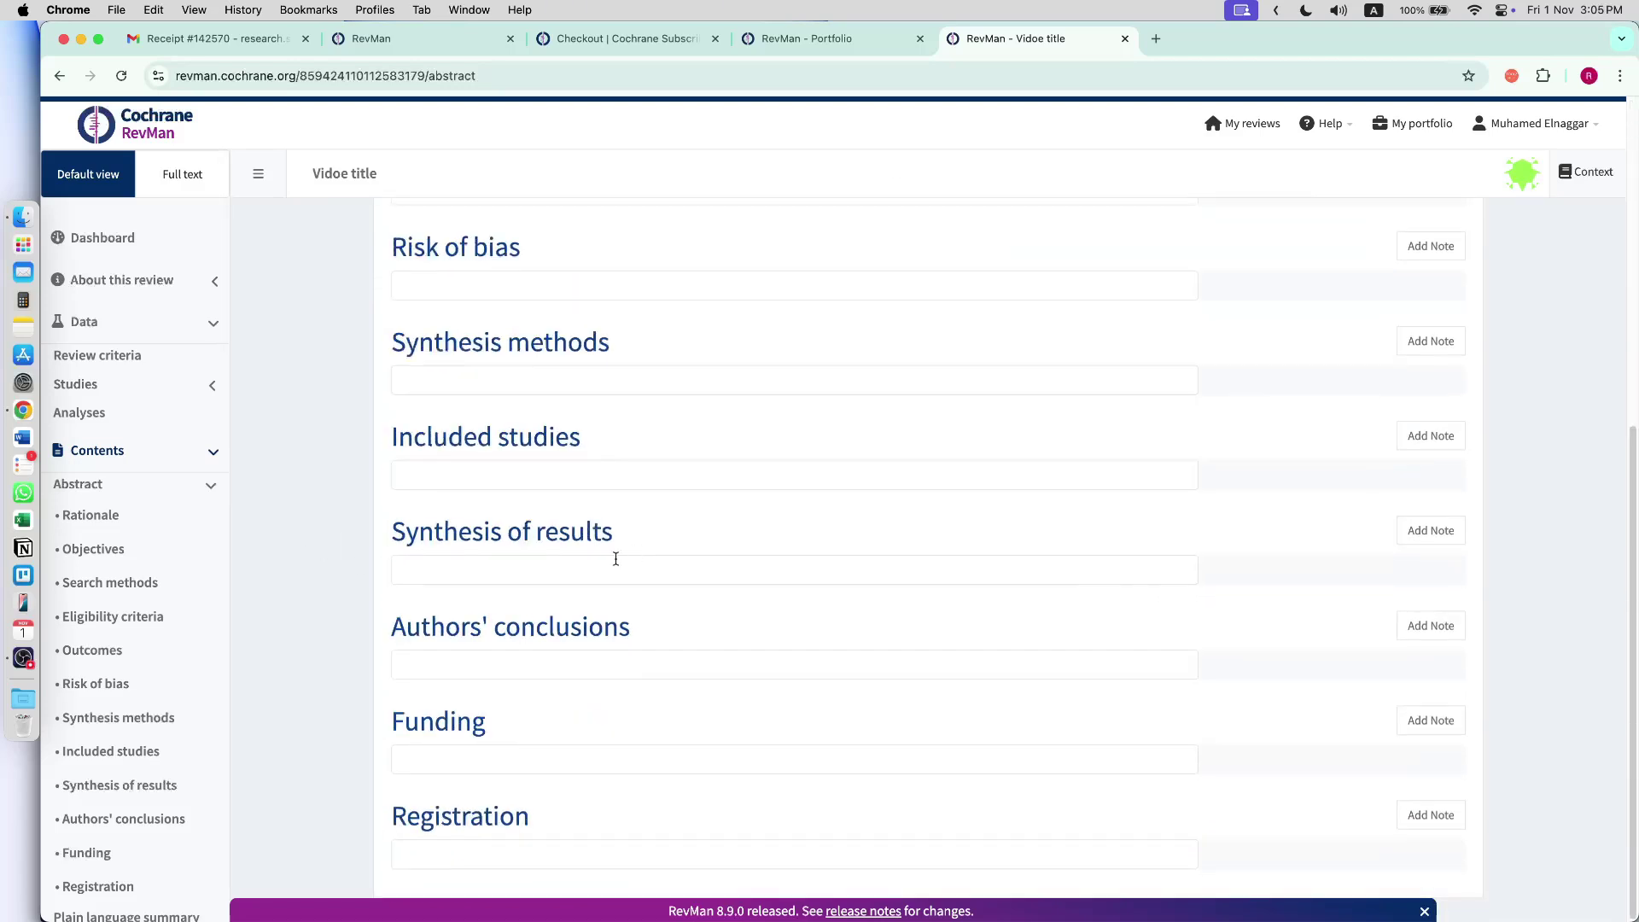
scroll(175, 717, down, 4)
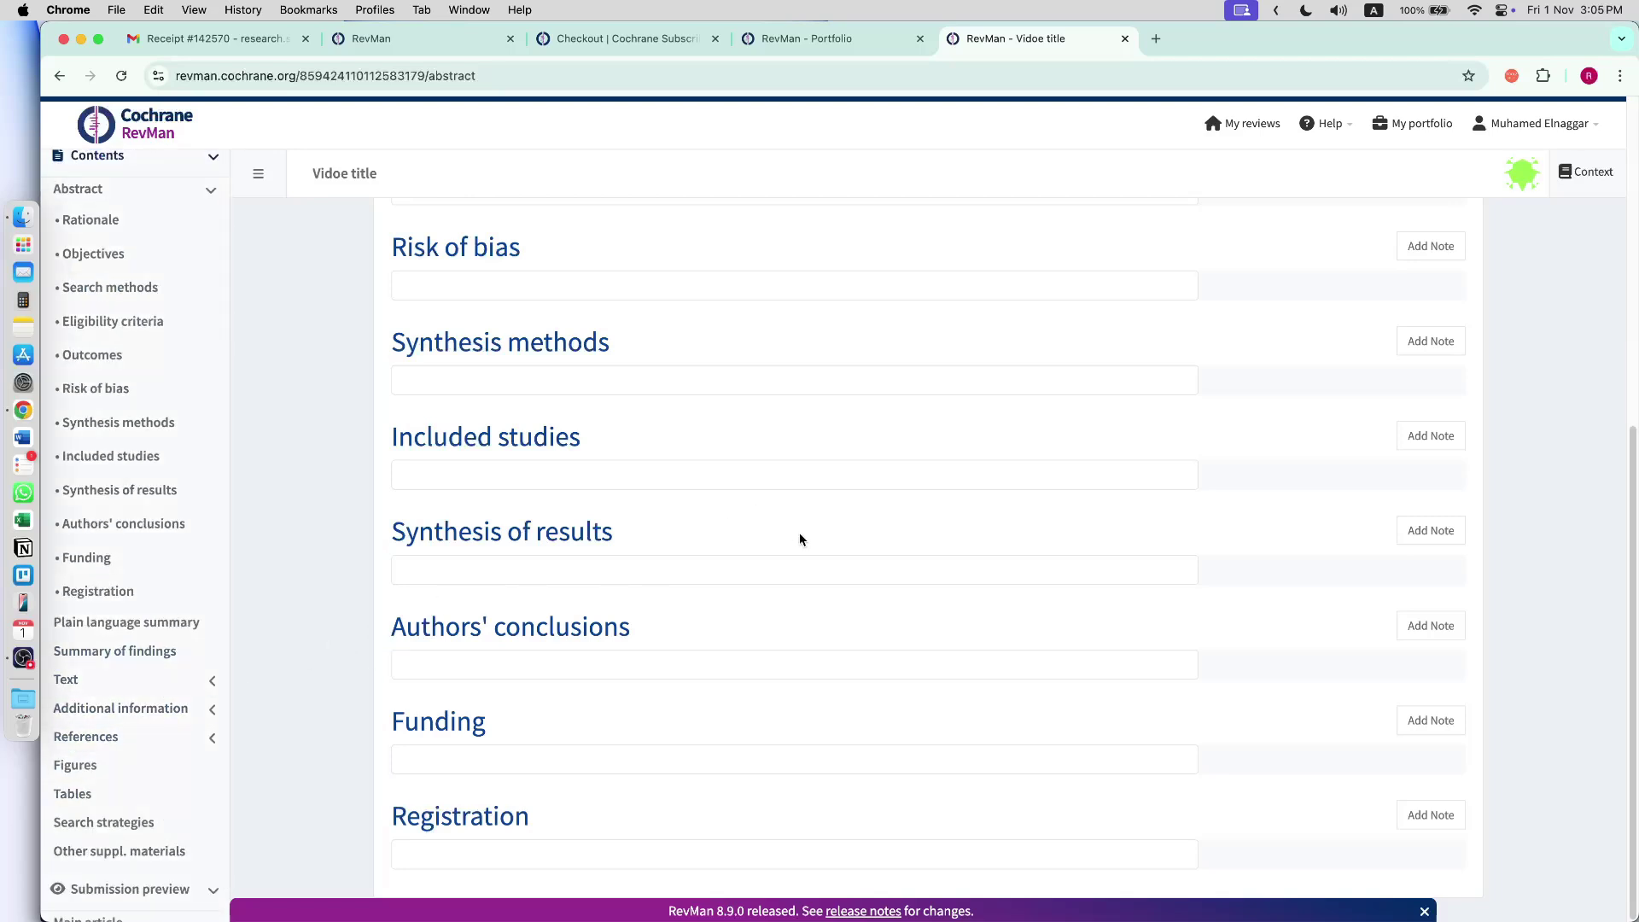
scroll(799, 531, up, 7)
scroll(176, 370, up, 3)
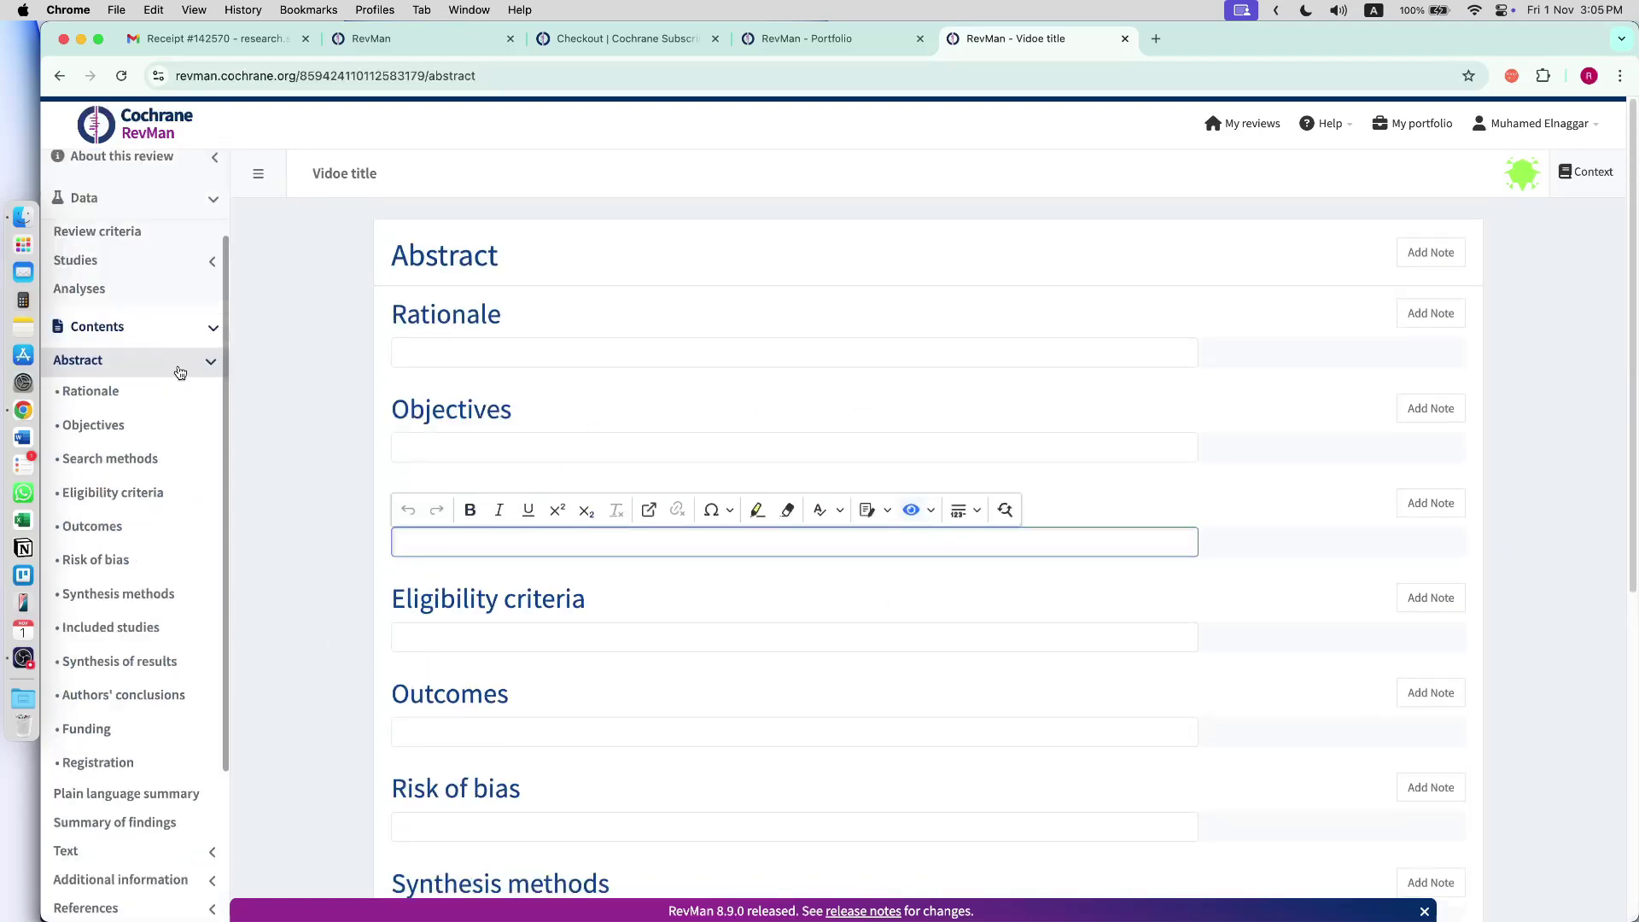
click(203, 372)
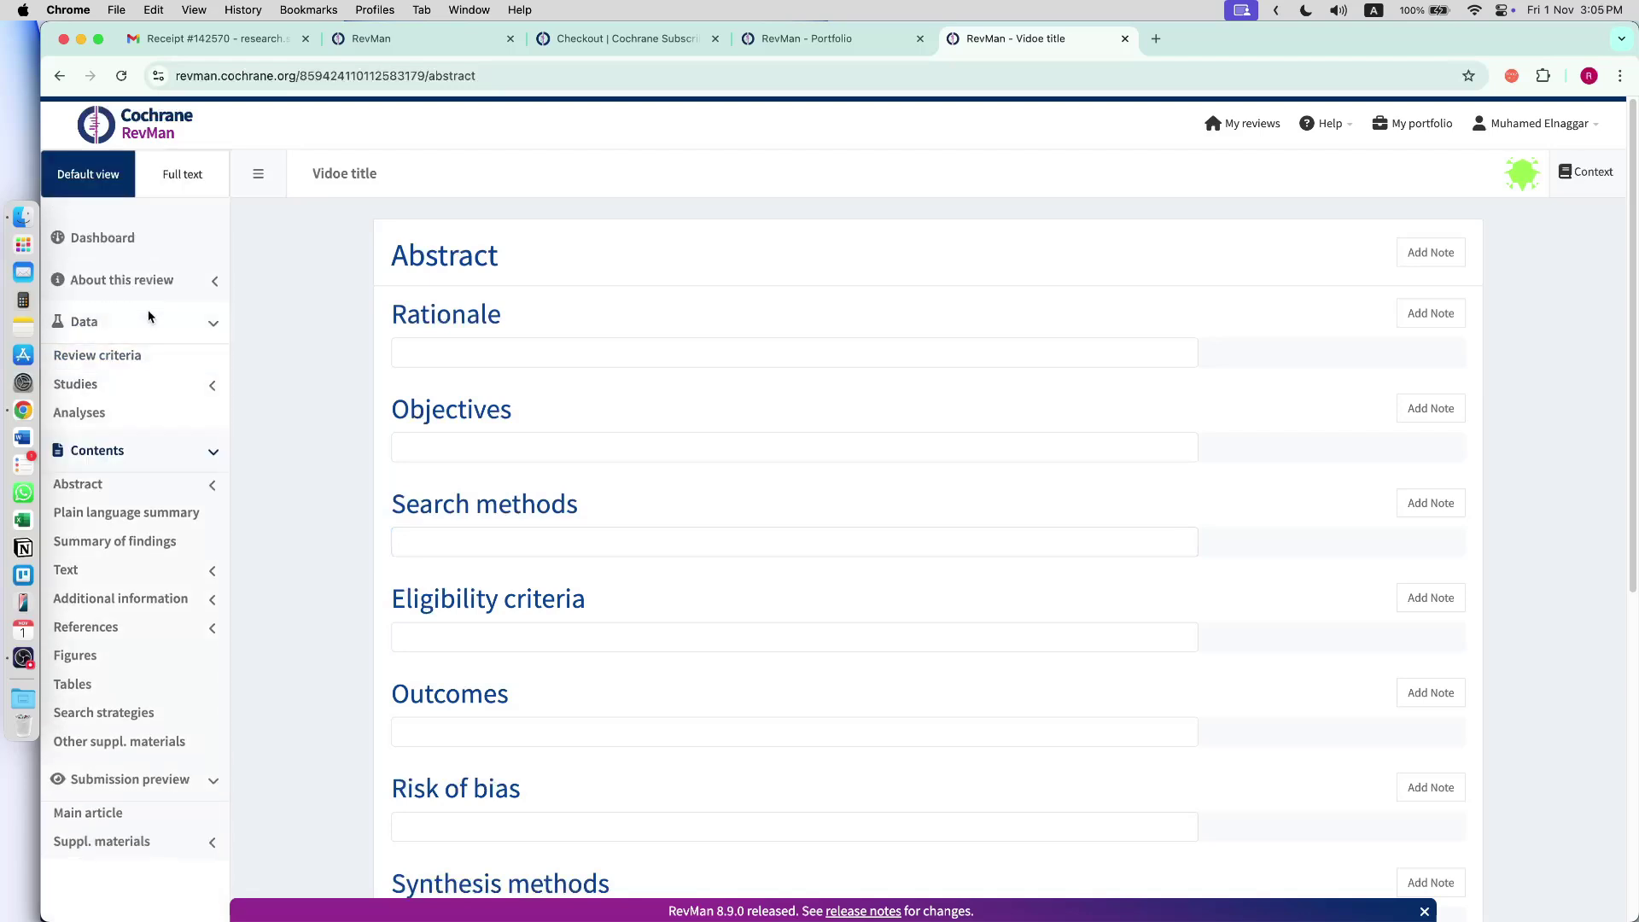
- Add a new manual analysis to the Trail video analysis group and return to the analyses overview
click(115, 416)
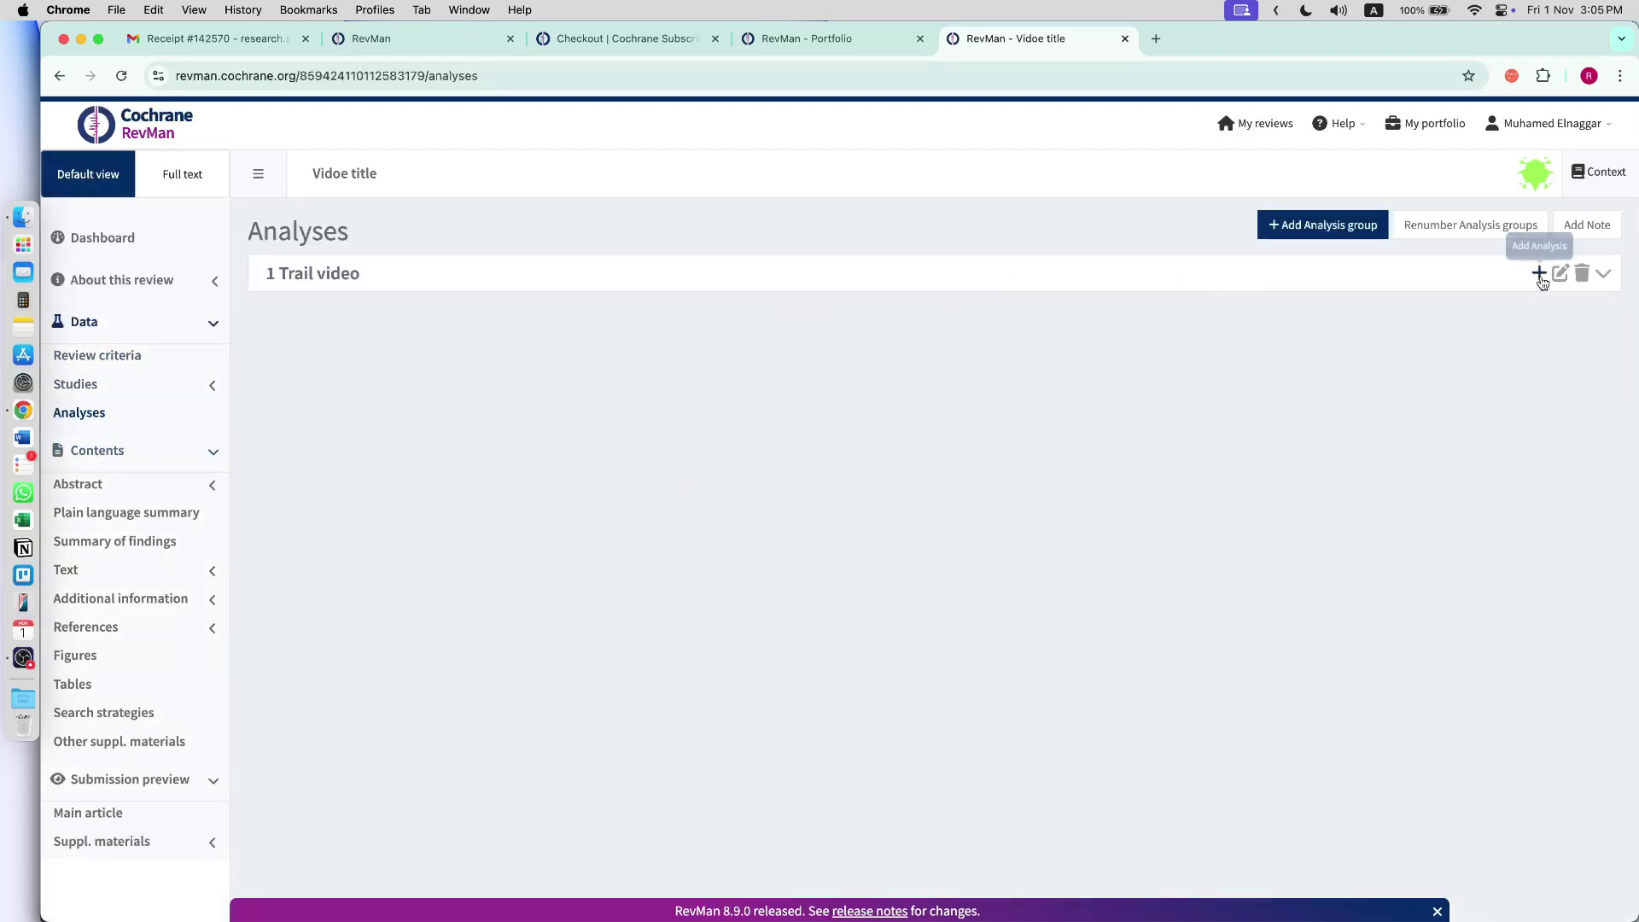
click(1374, 285)
click(1396, 313)
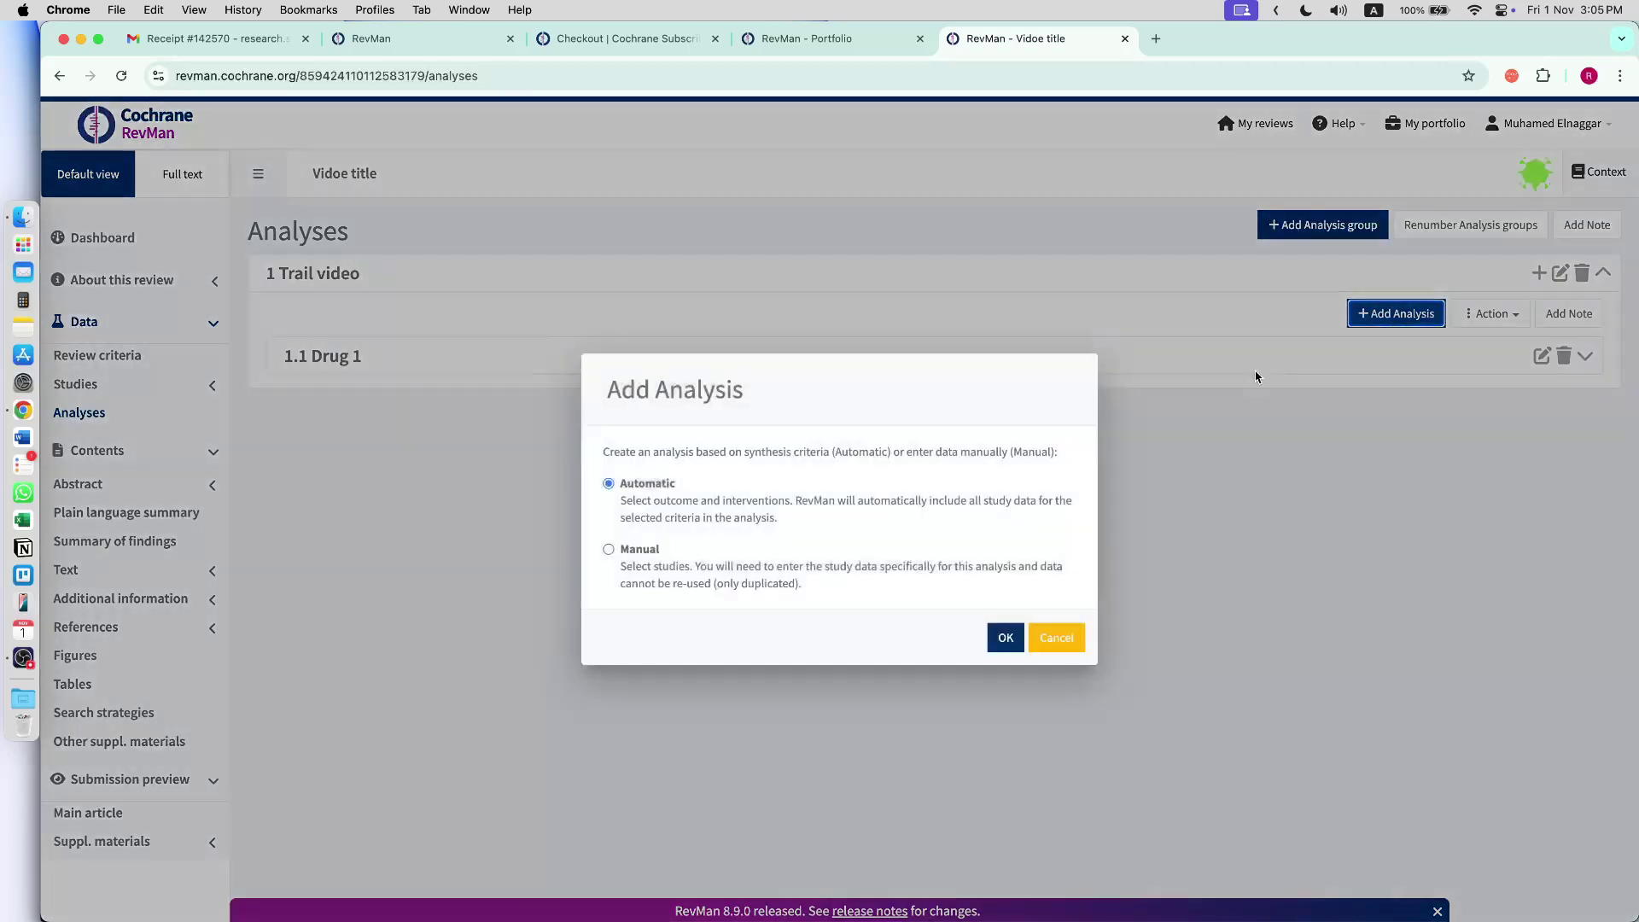
click(607, 550)
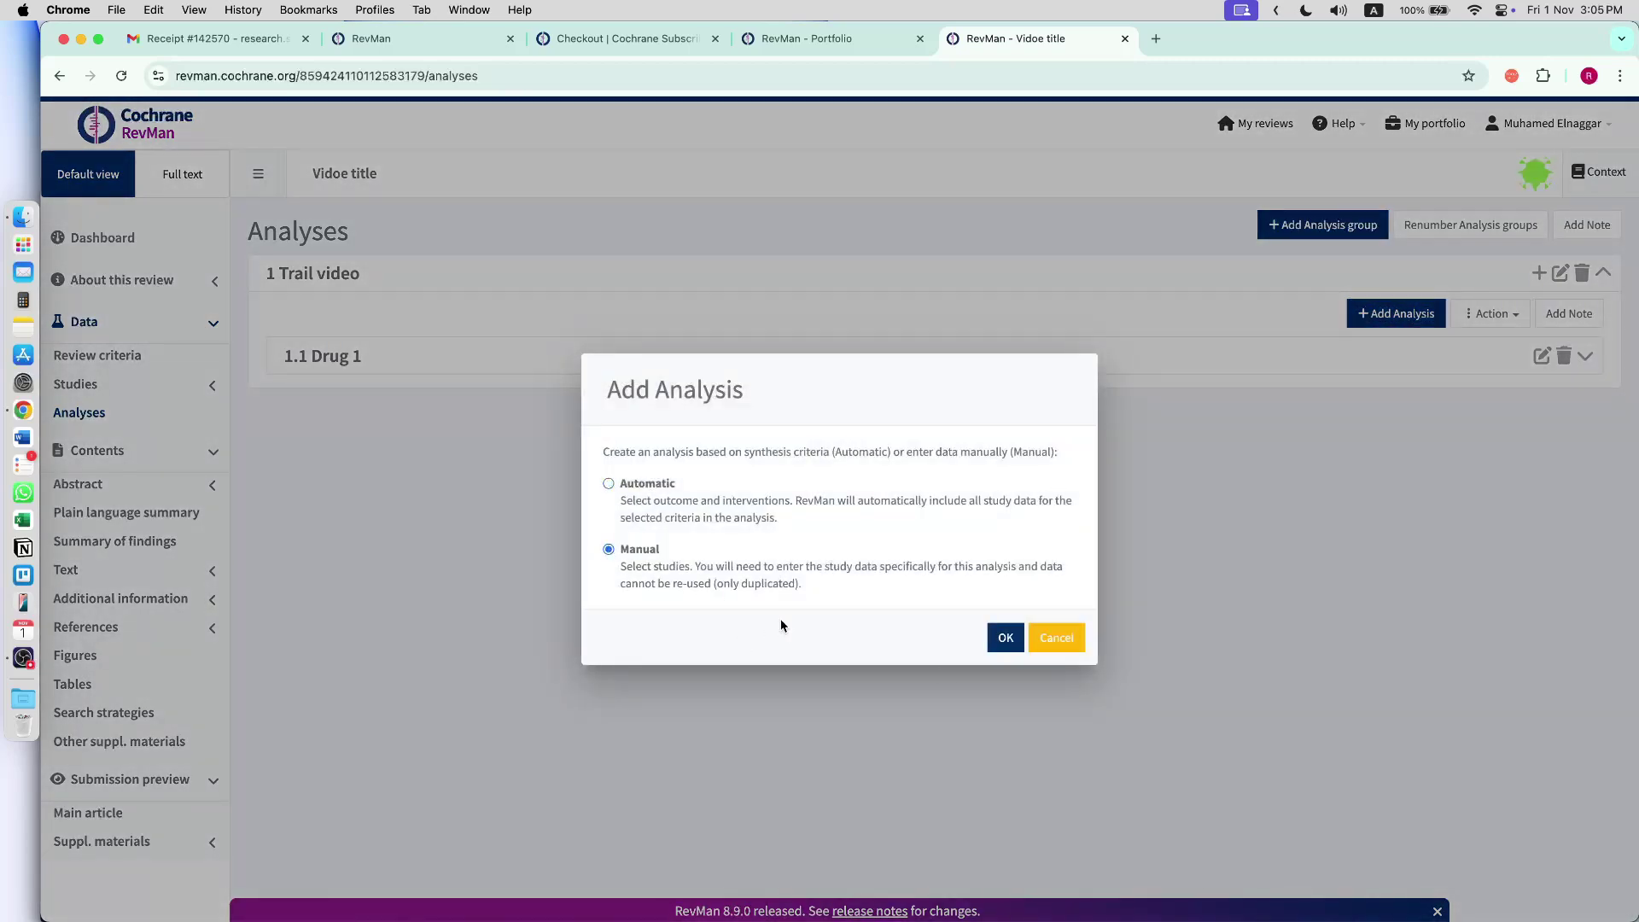
click(1006, 638)
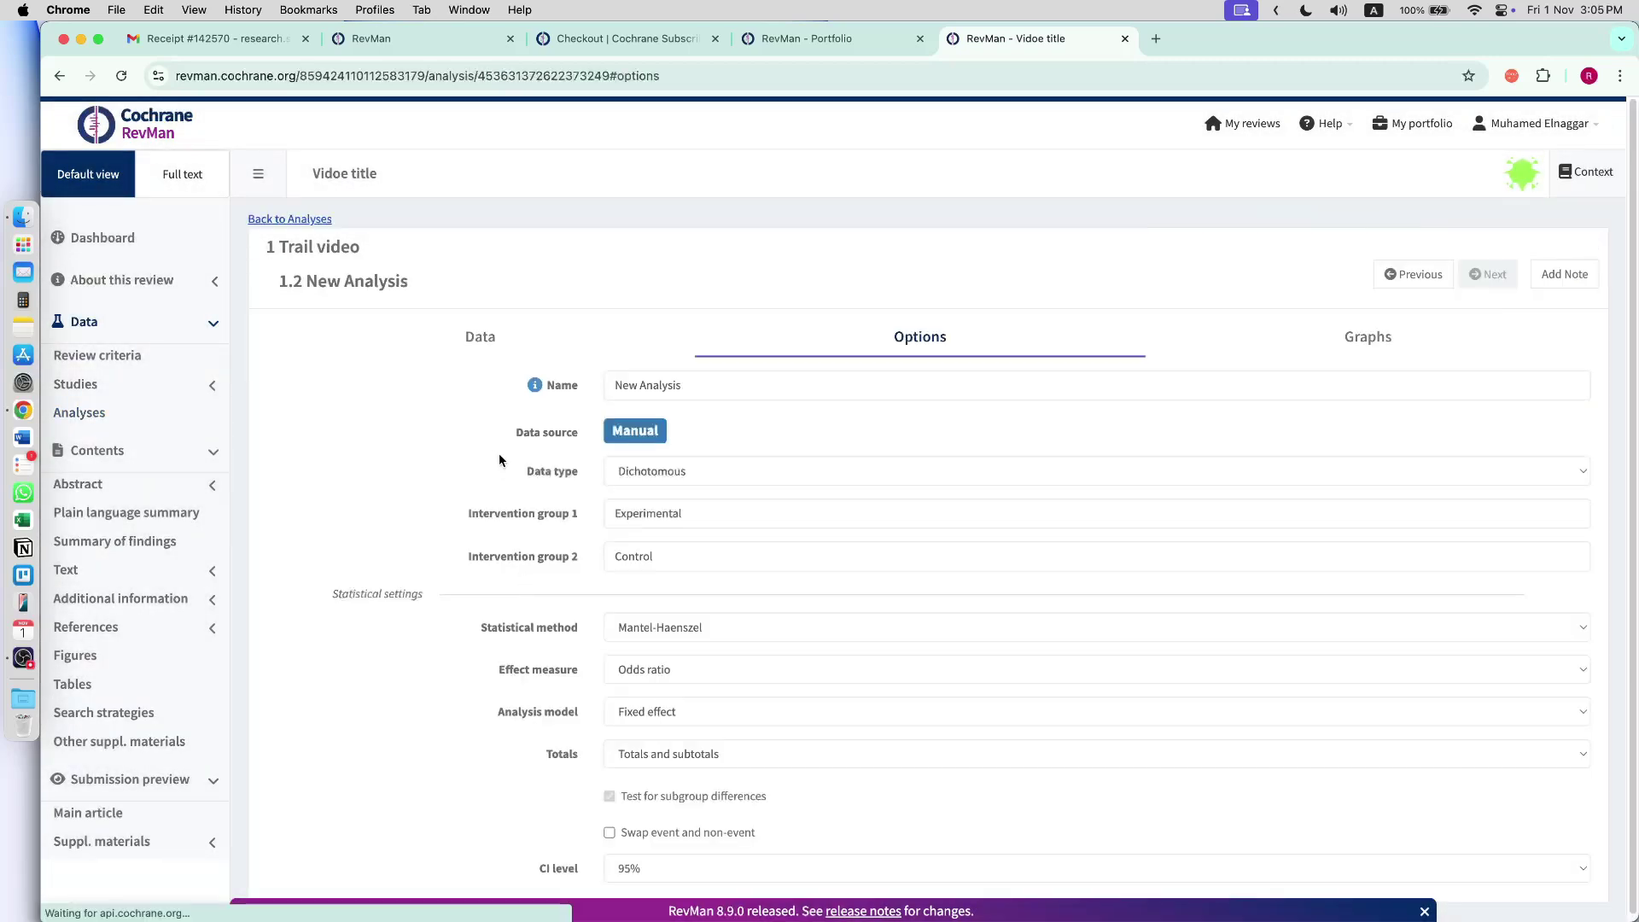
click(287, 220)
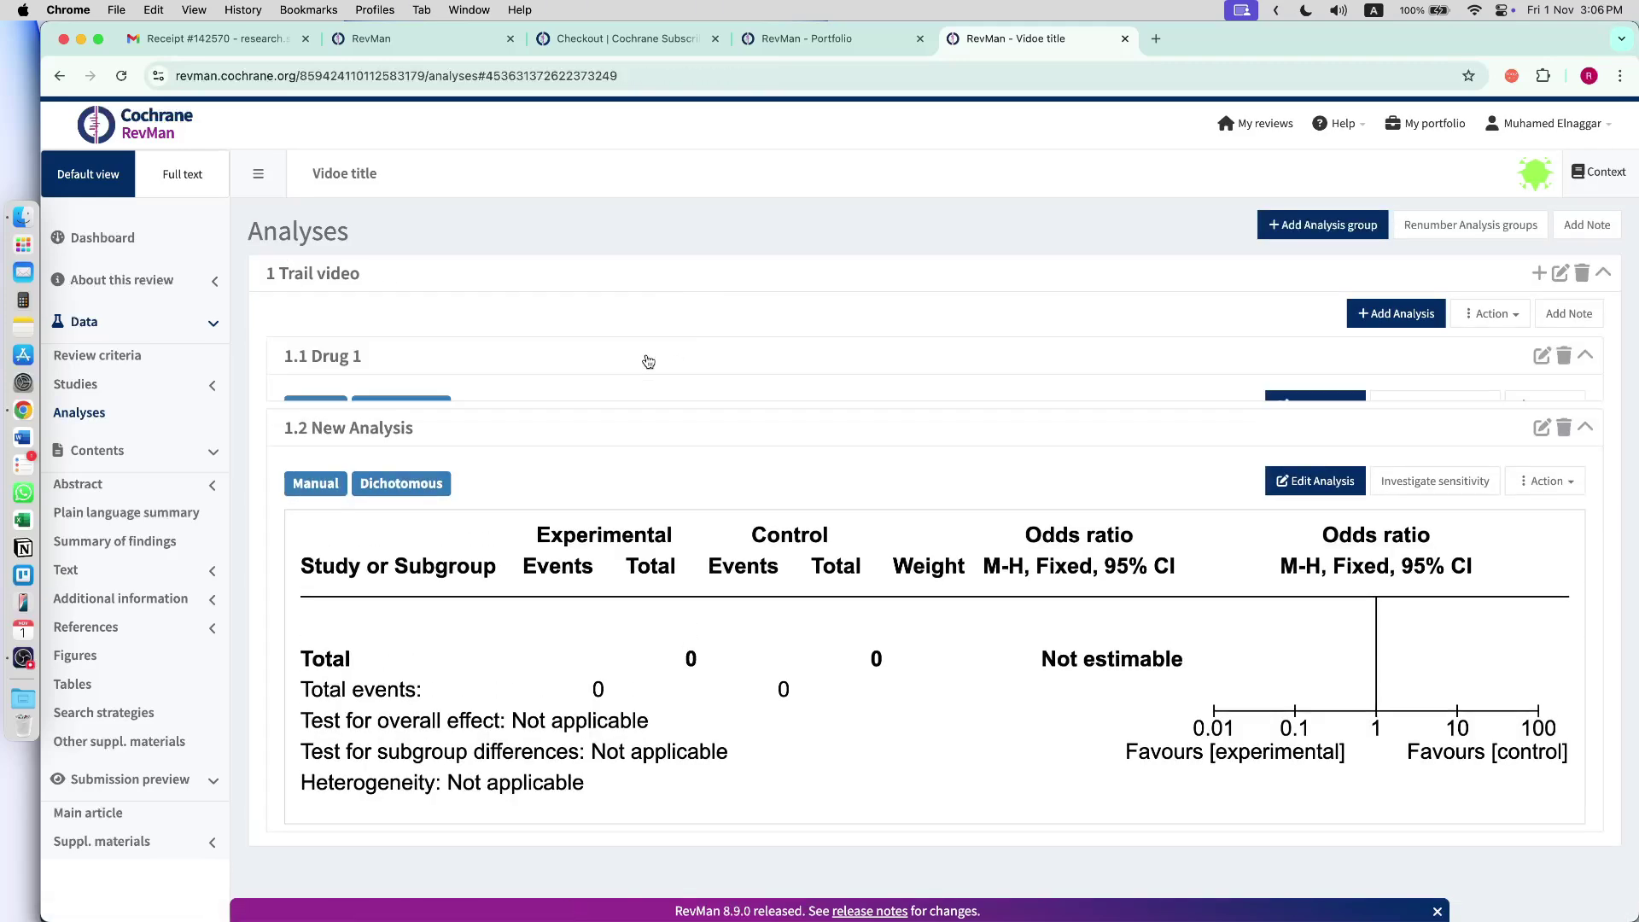
- Expand the Drug 1 analysis and look through the actions available for it
click(648, 358)
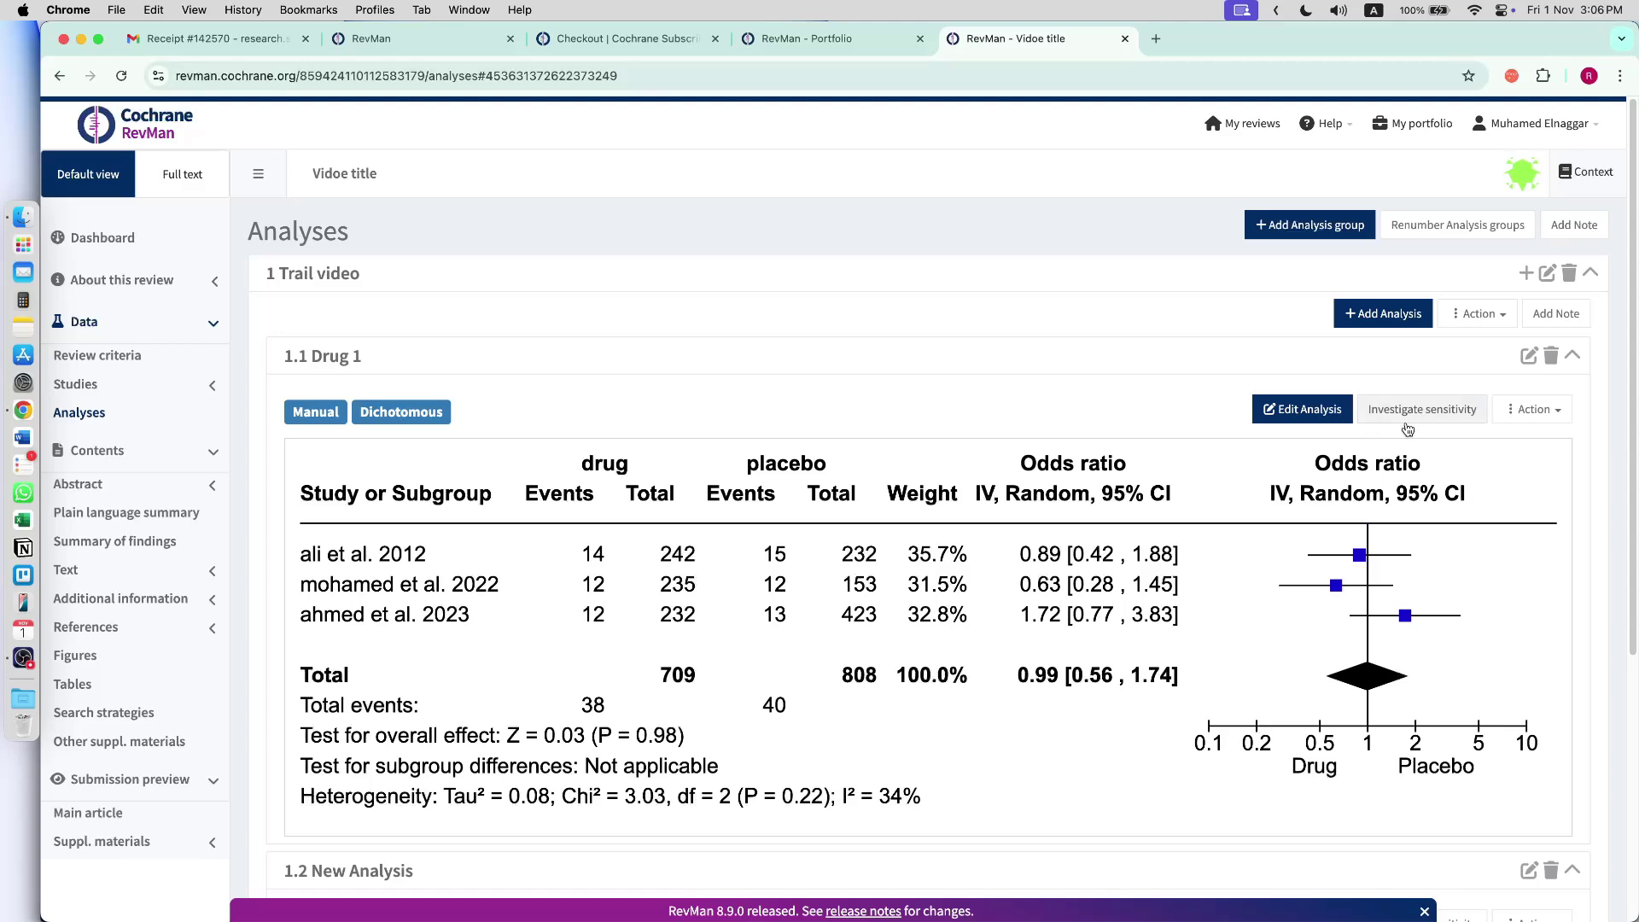
click(1532, 408)
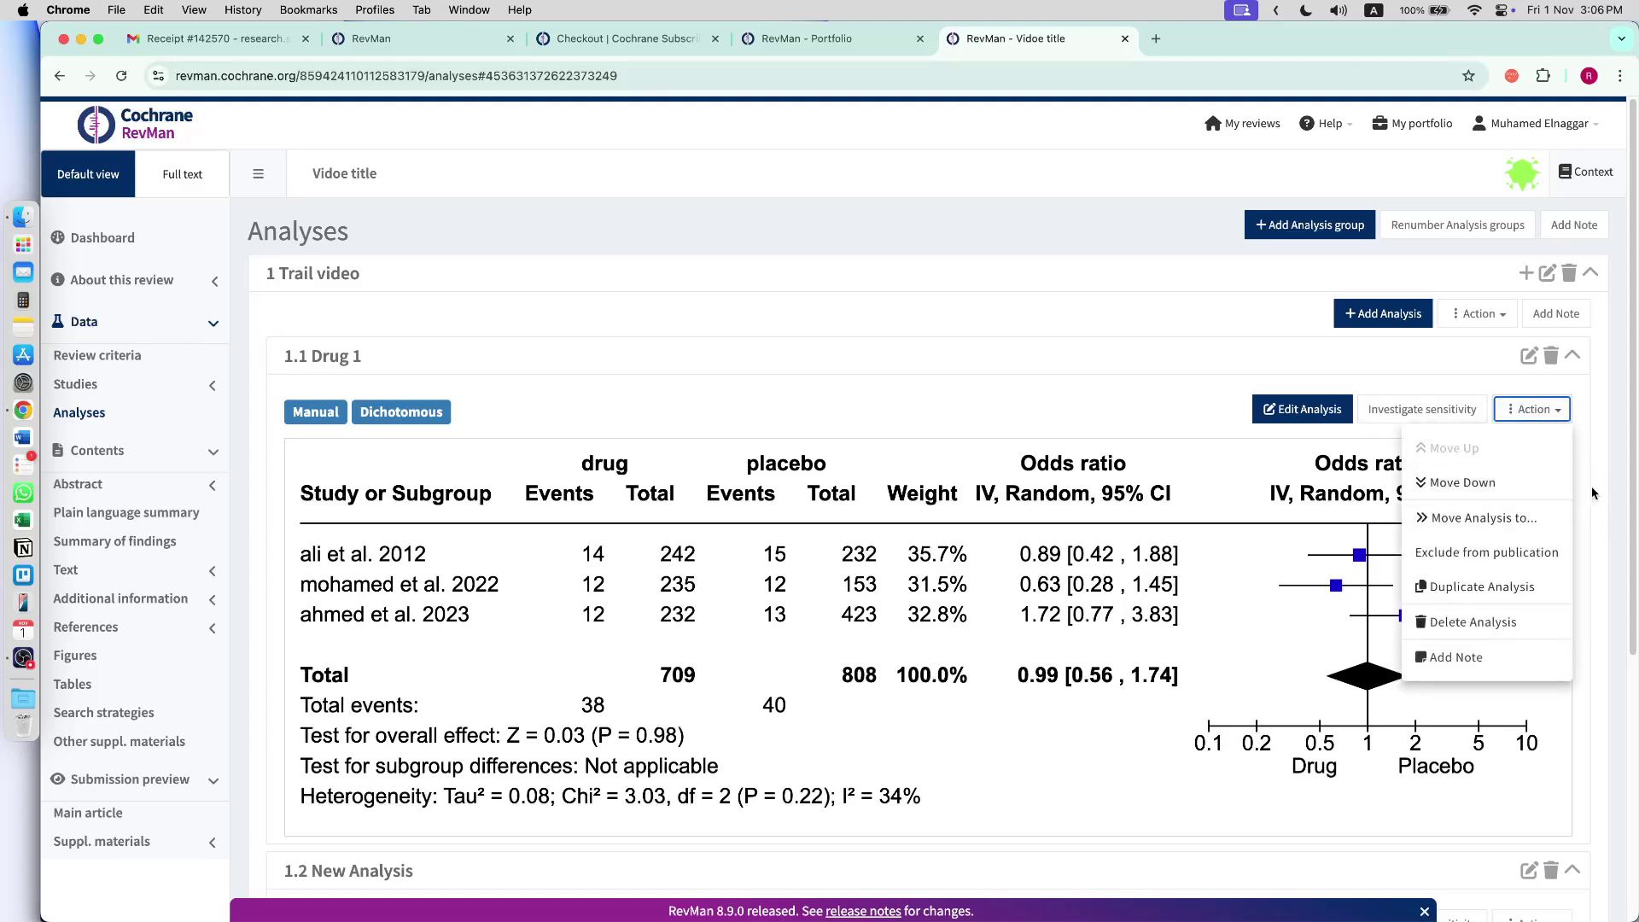
click(1602, 563)
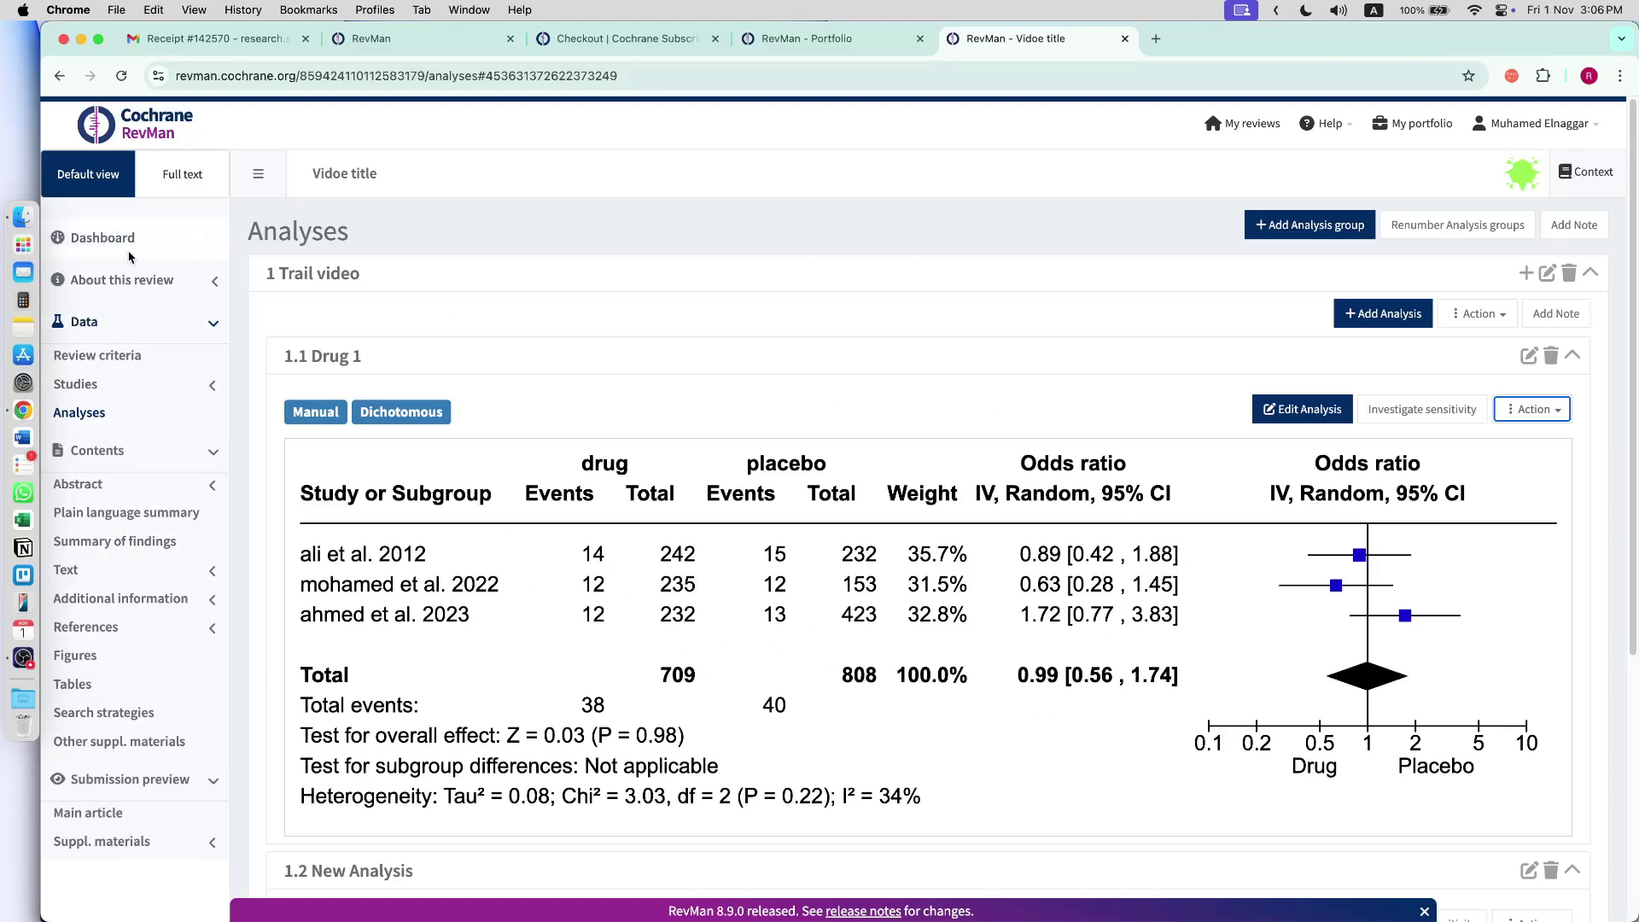
- Prepare an export of the current review version with Article PDF, Article source files and Data files selected, and cancel it
click(104, 239)
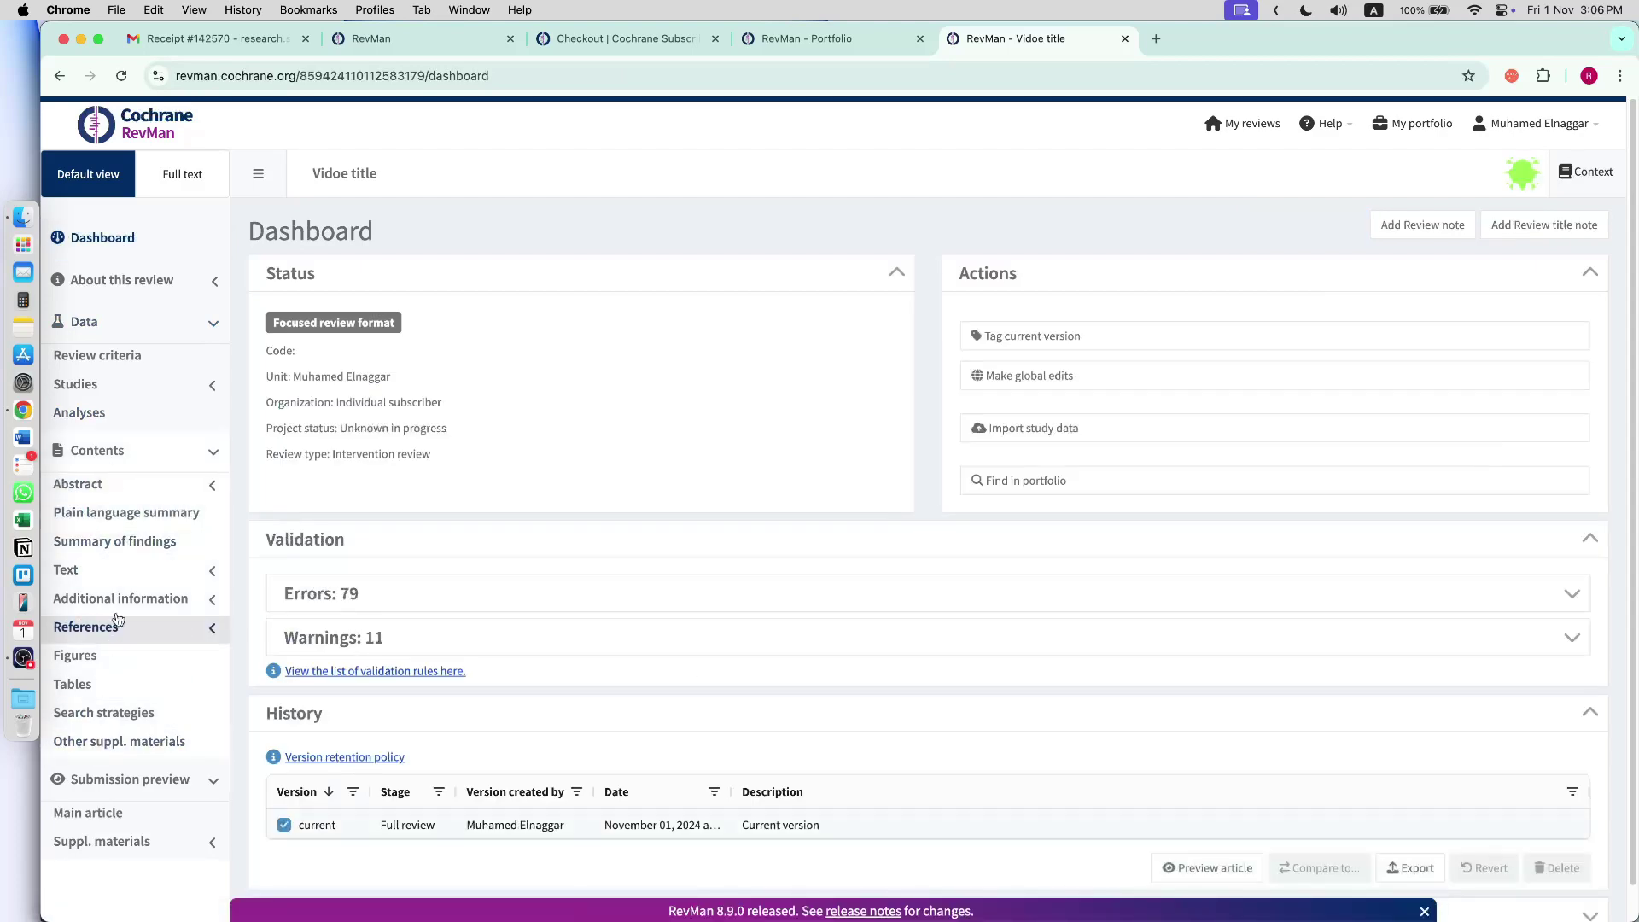
scroll(522, 645, down, 3)
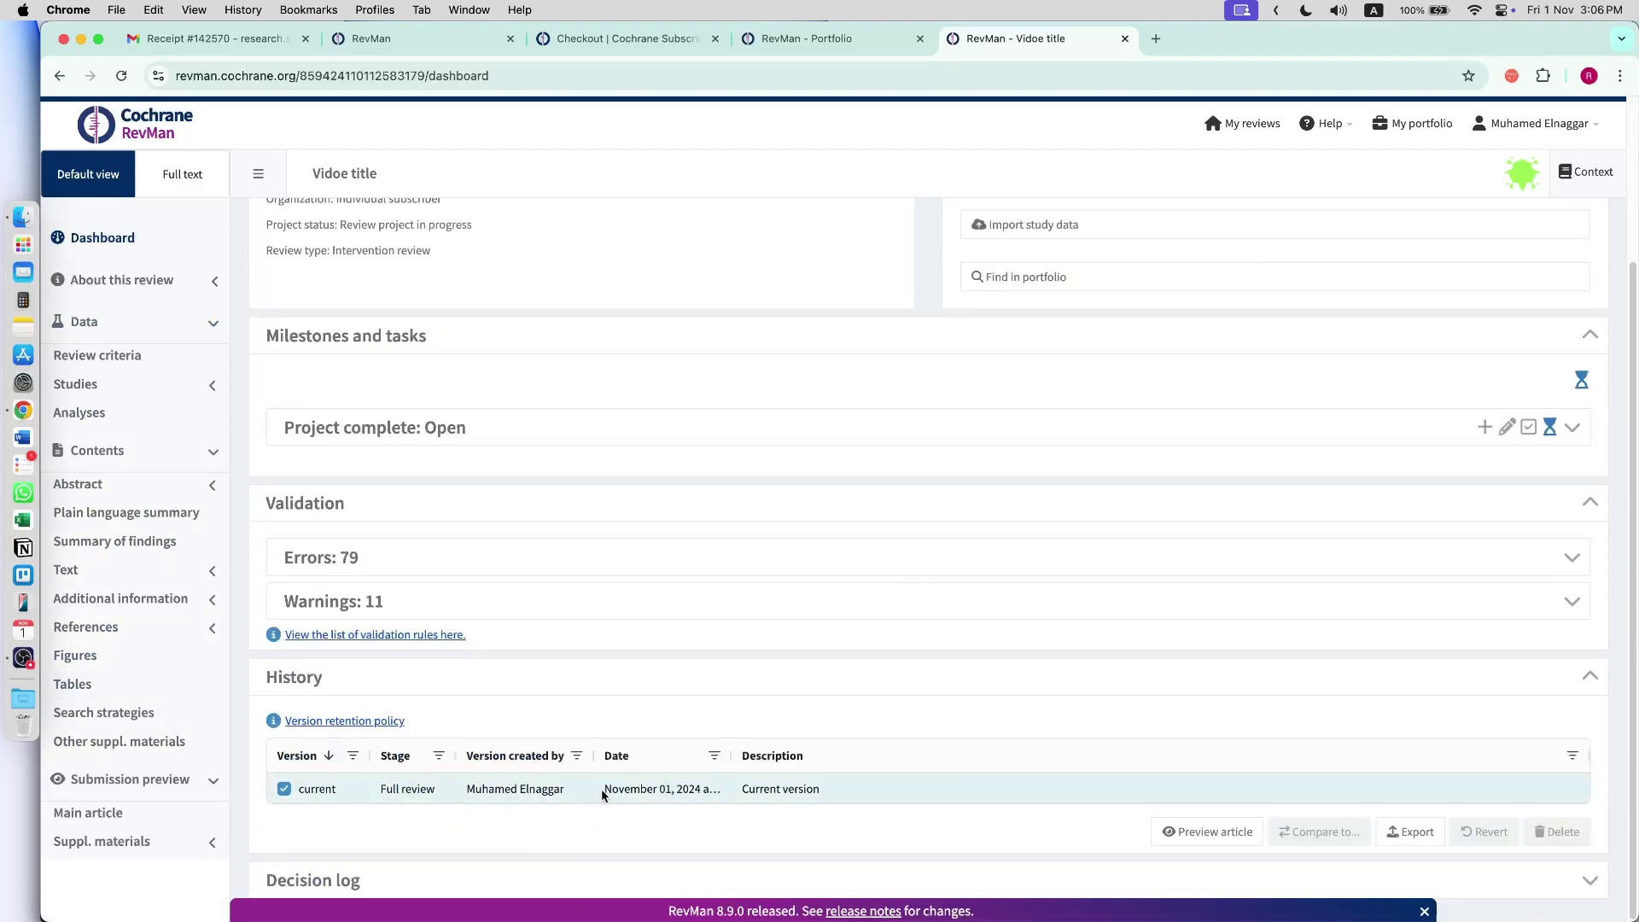
click(1406, 834)
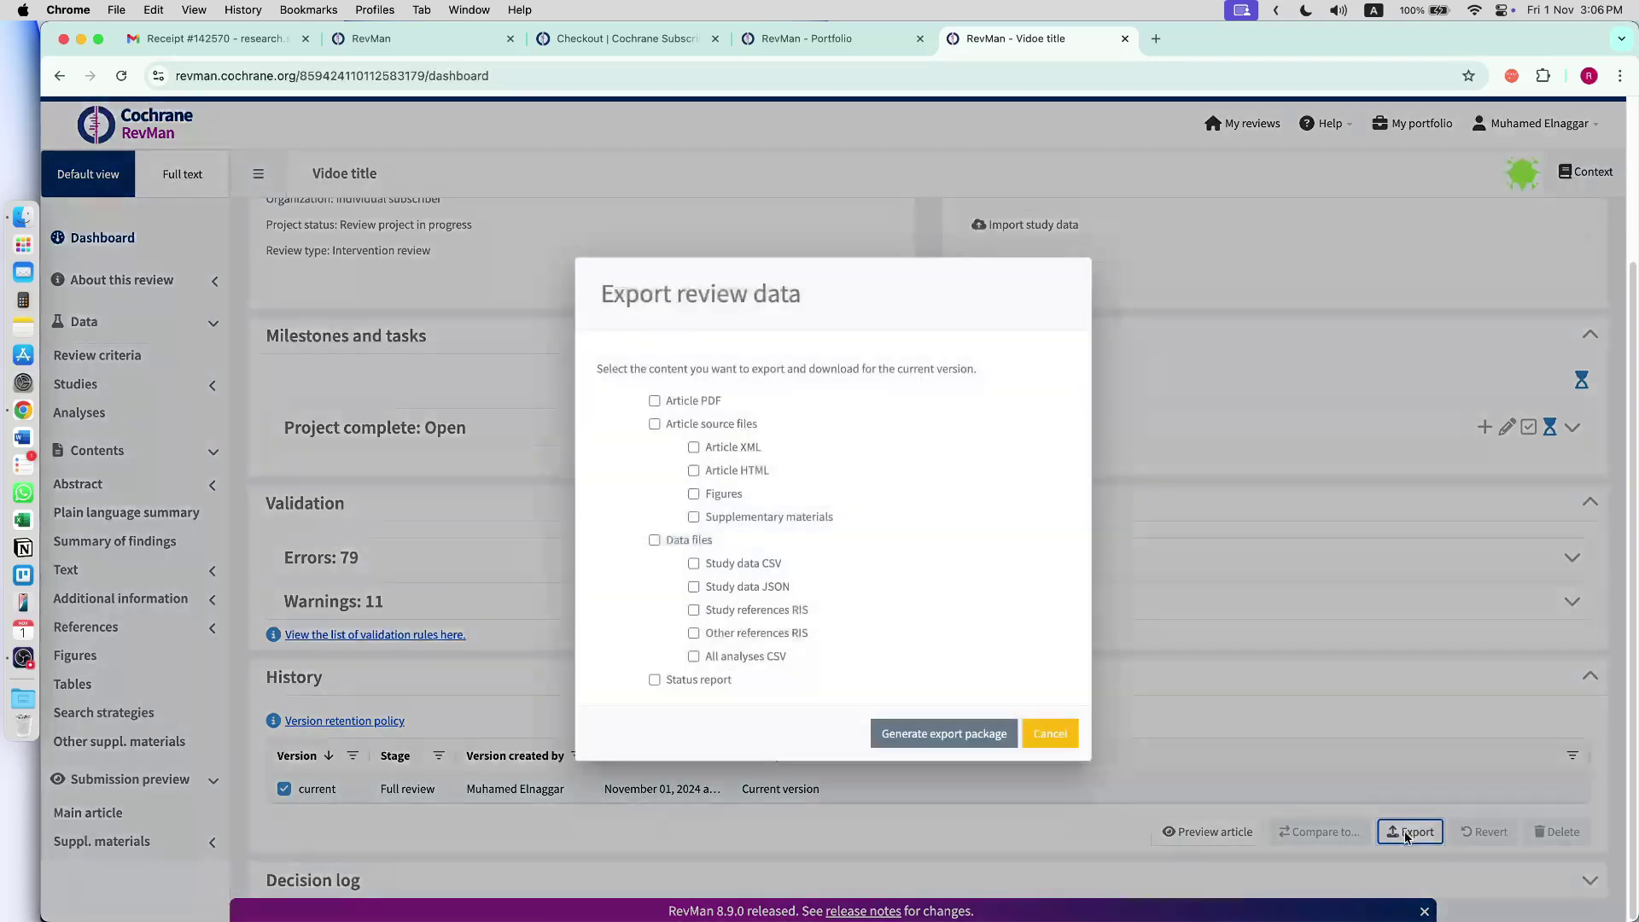
click(654, 401)
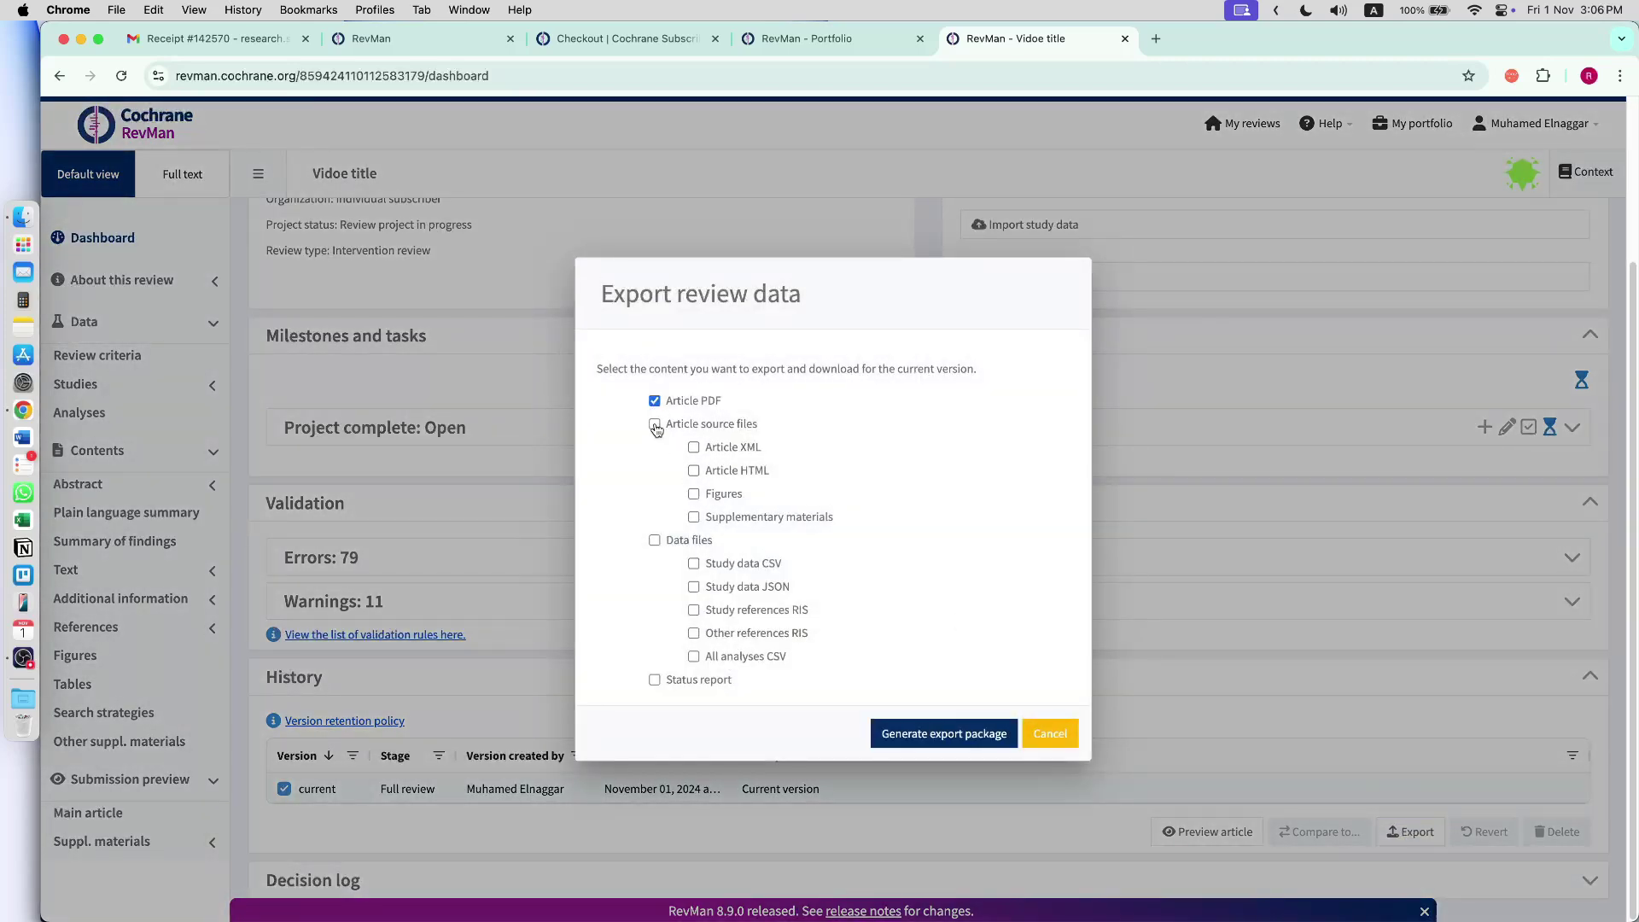
click(653, 424)
click(654, 541)
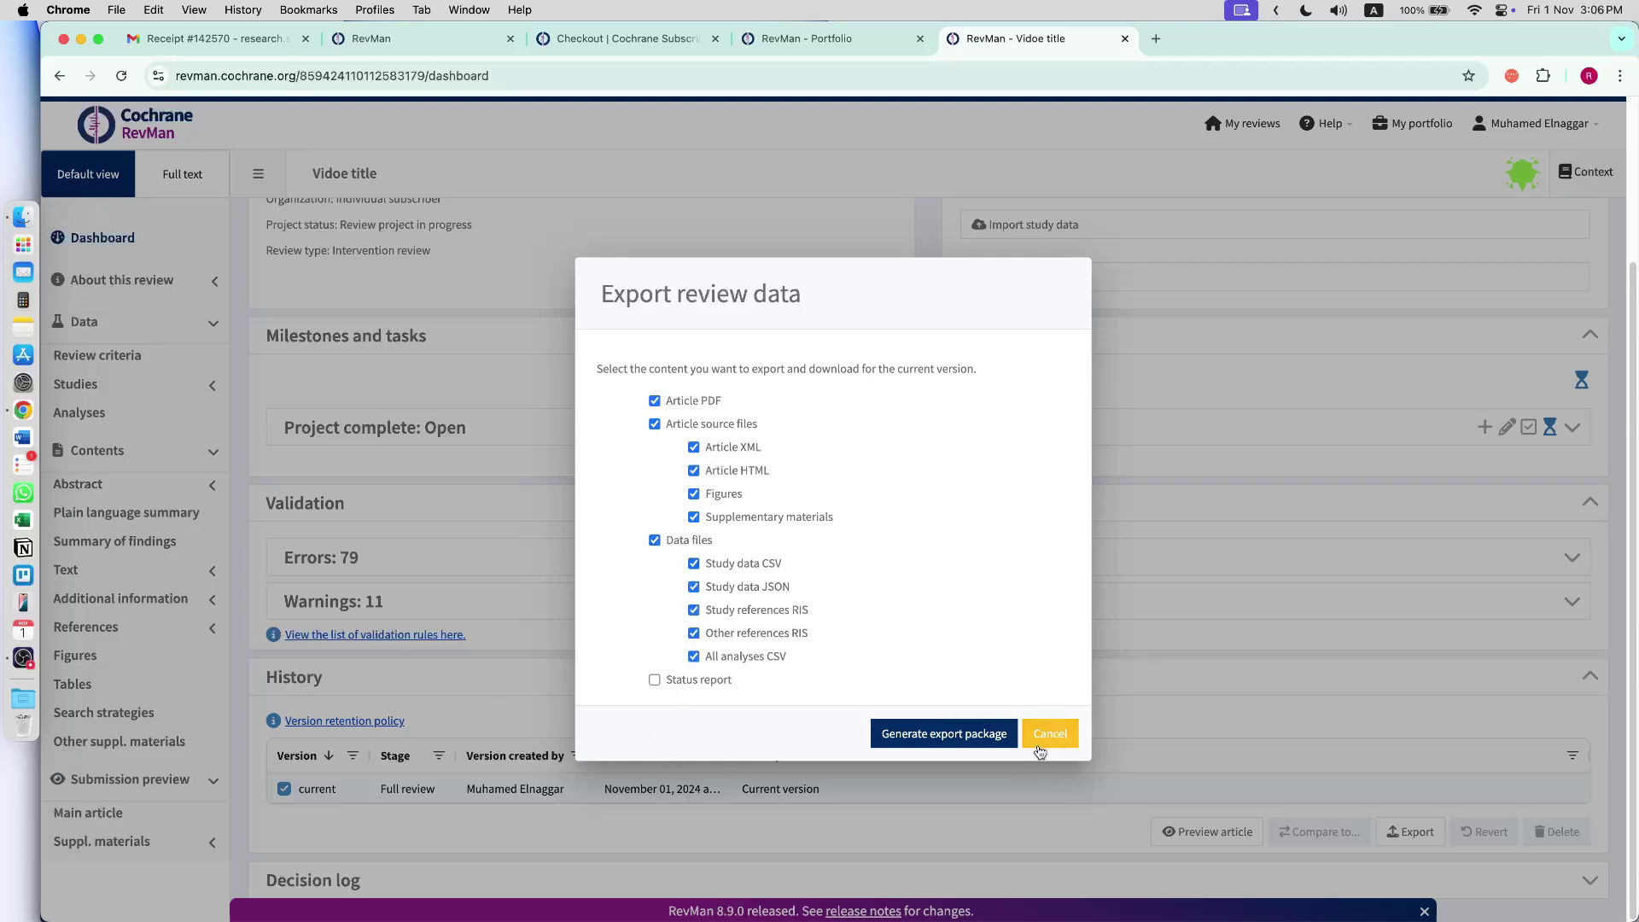
click(1050, 734)
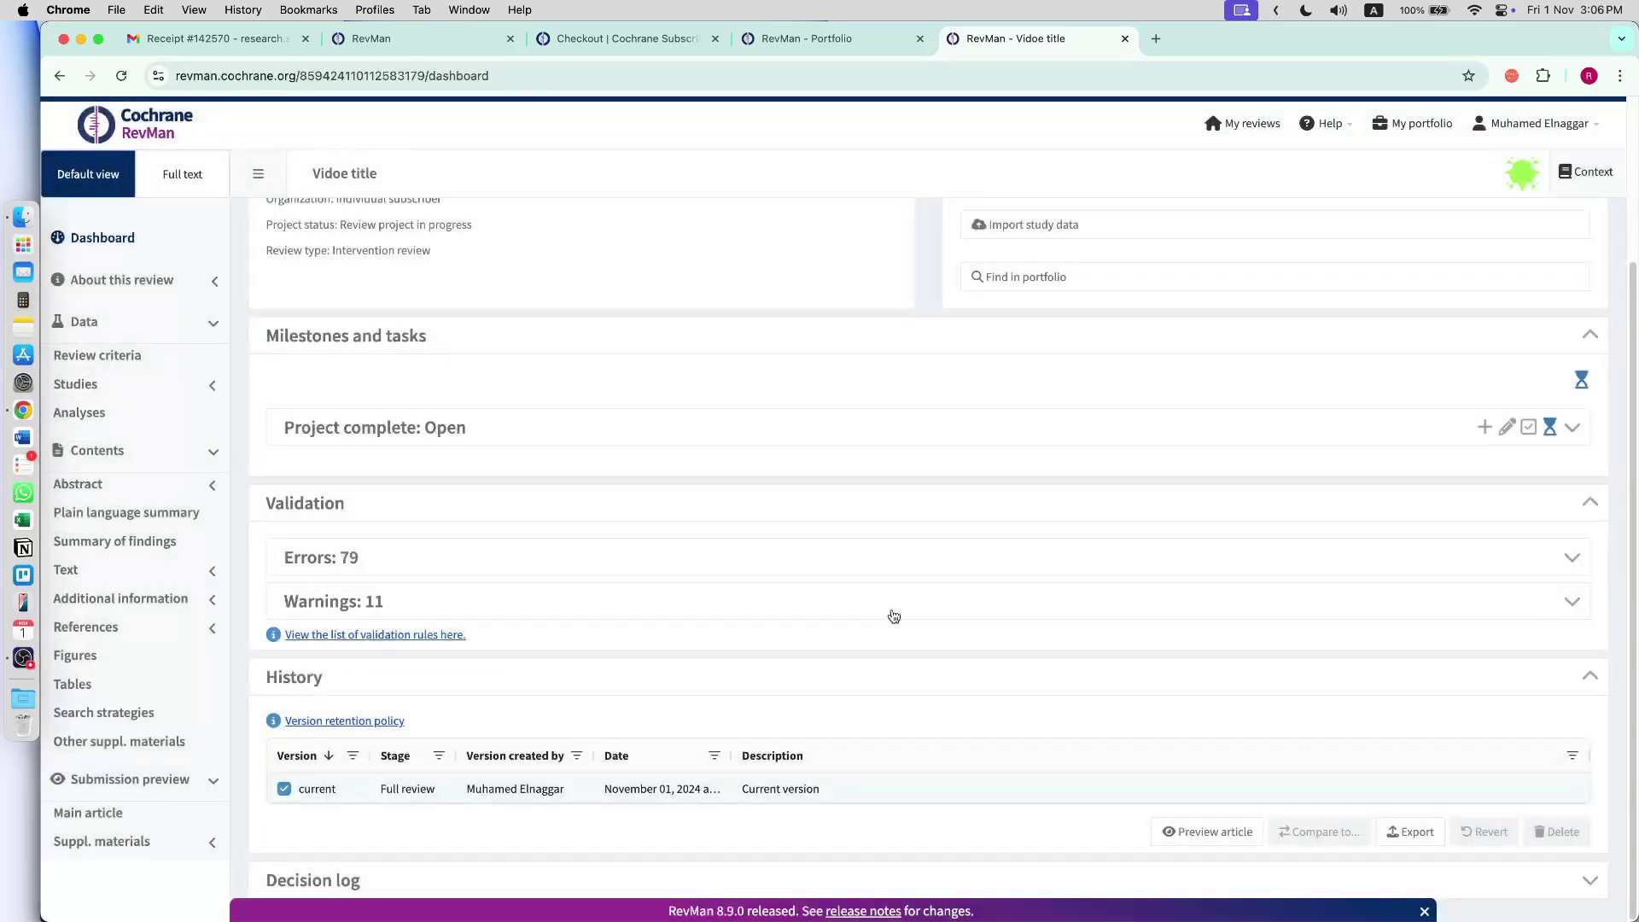
- Return to the analyses, view the Drug 1 forest plot and check the actions for the Trail video group
click(180, 410)
click(830, 289)
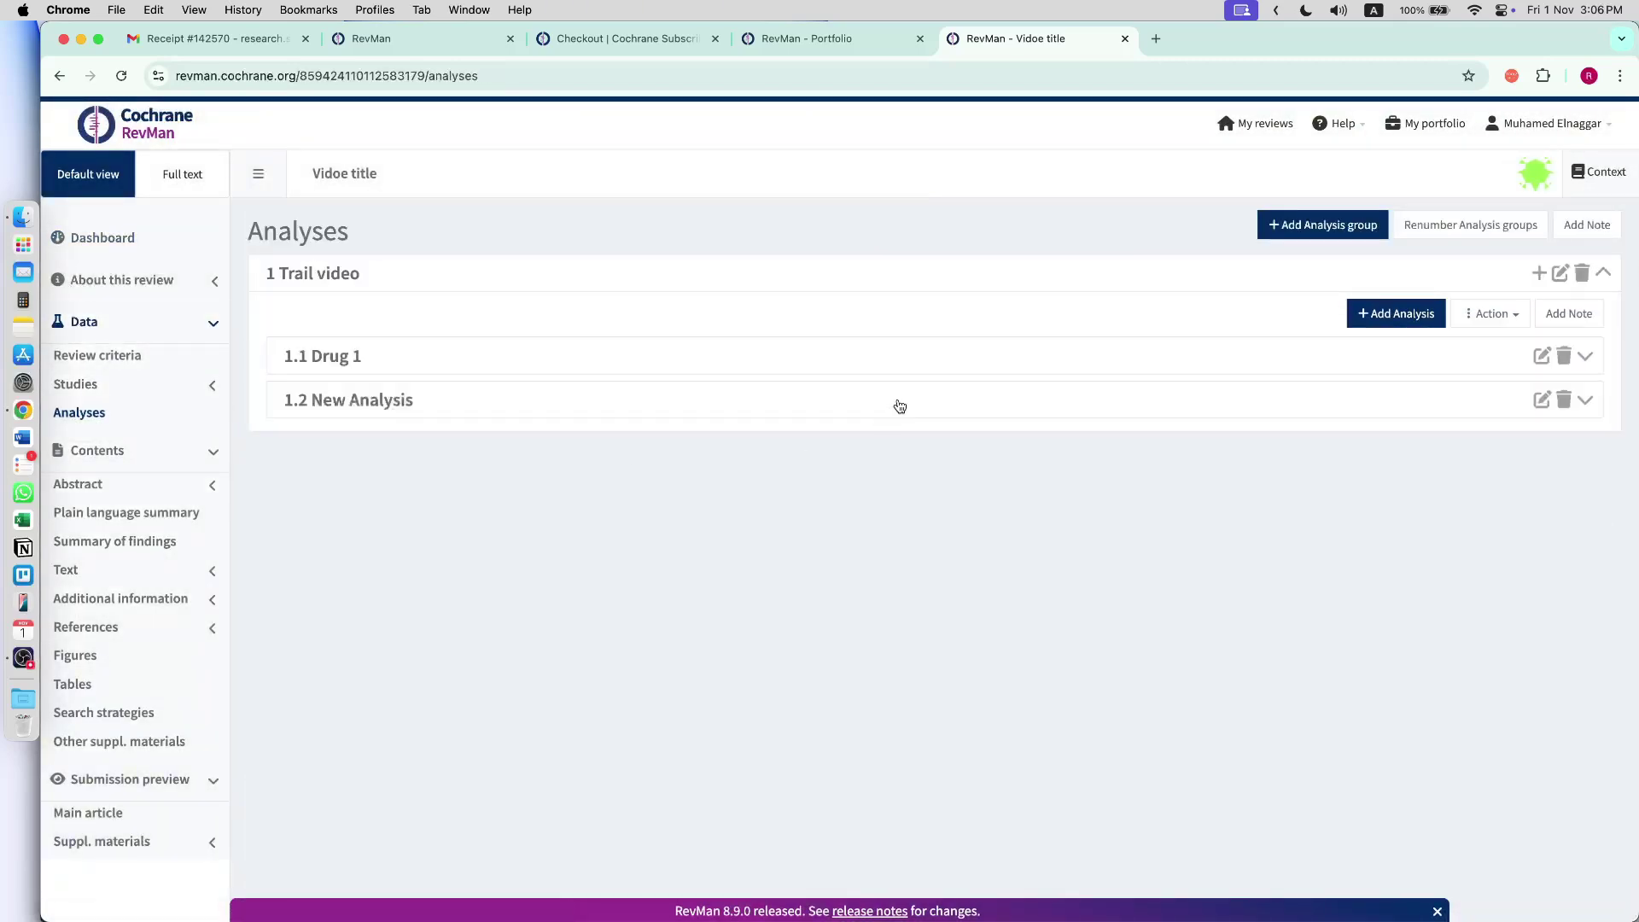
click(918, 370)
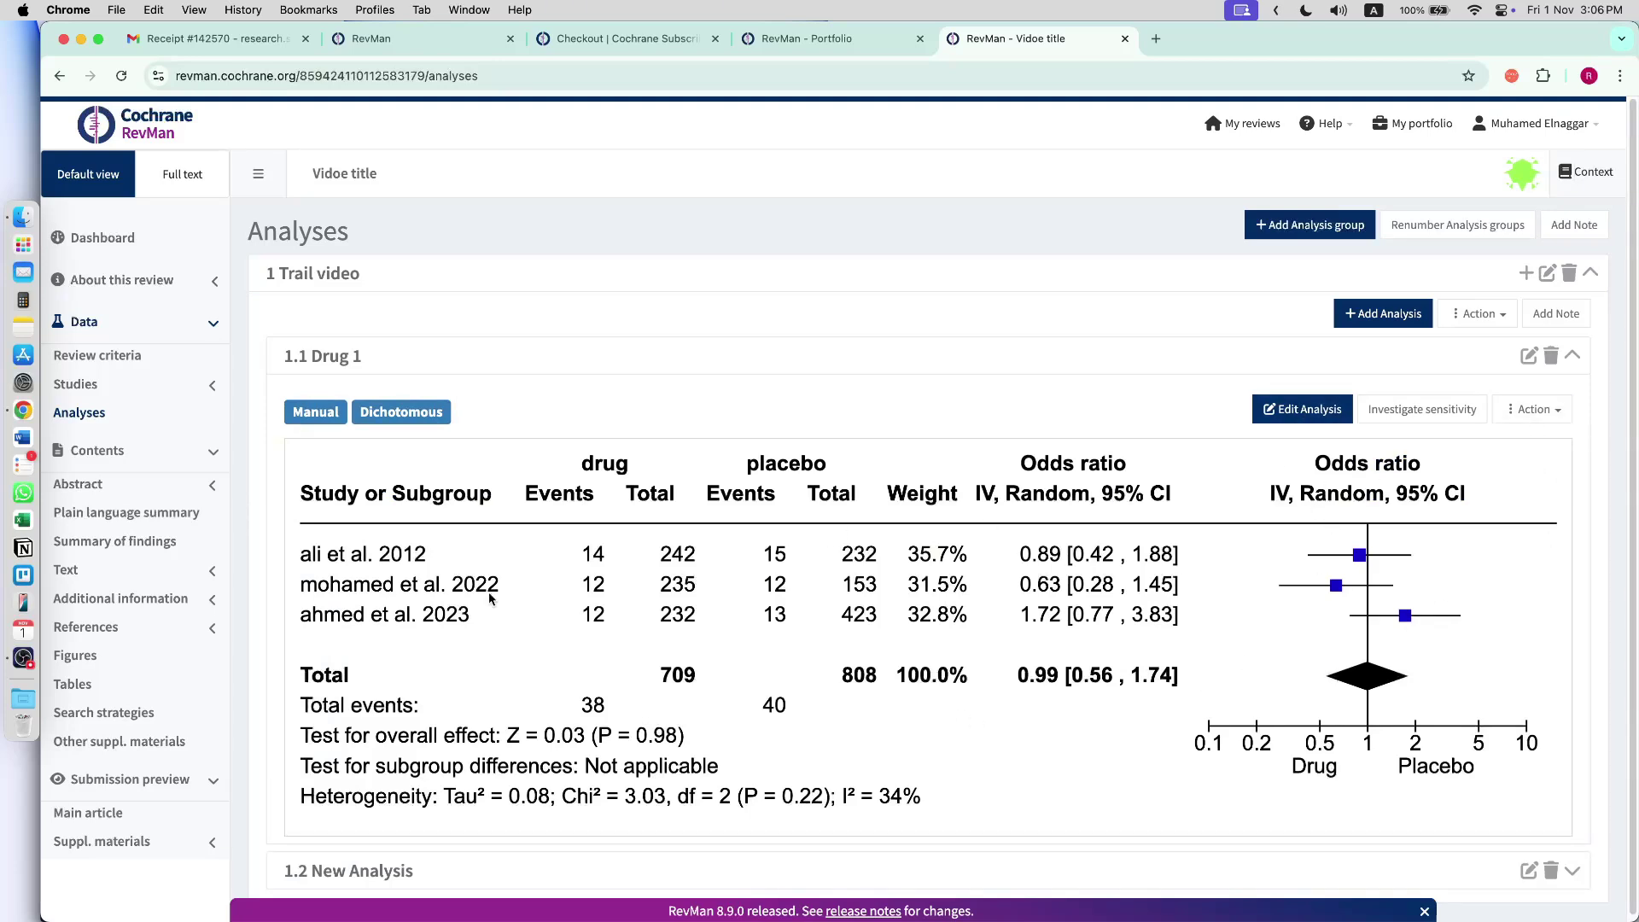
click(1485, 315)
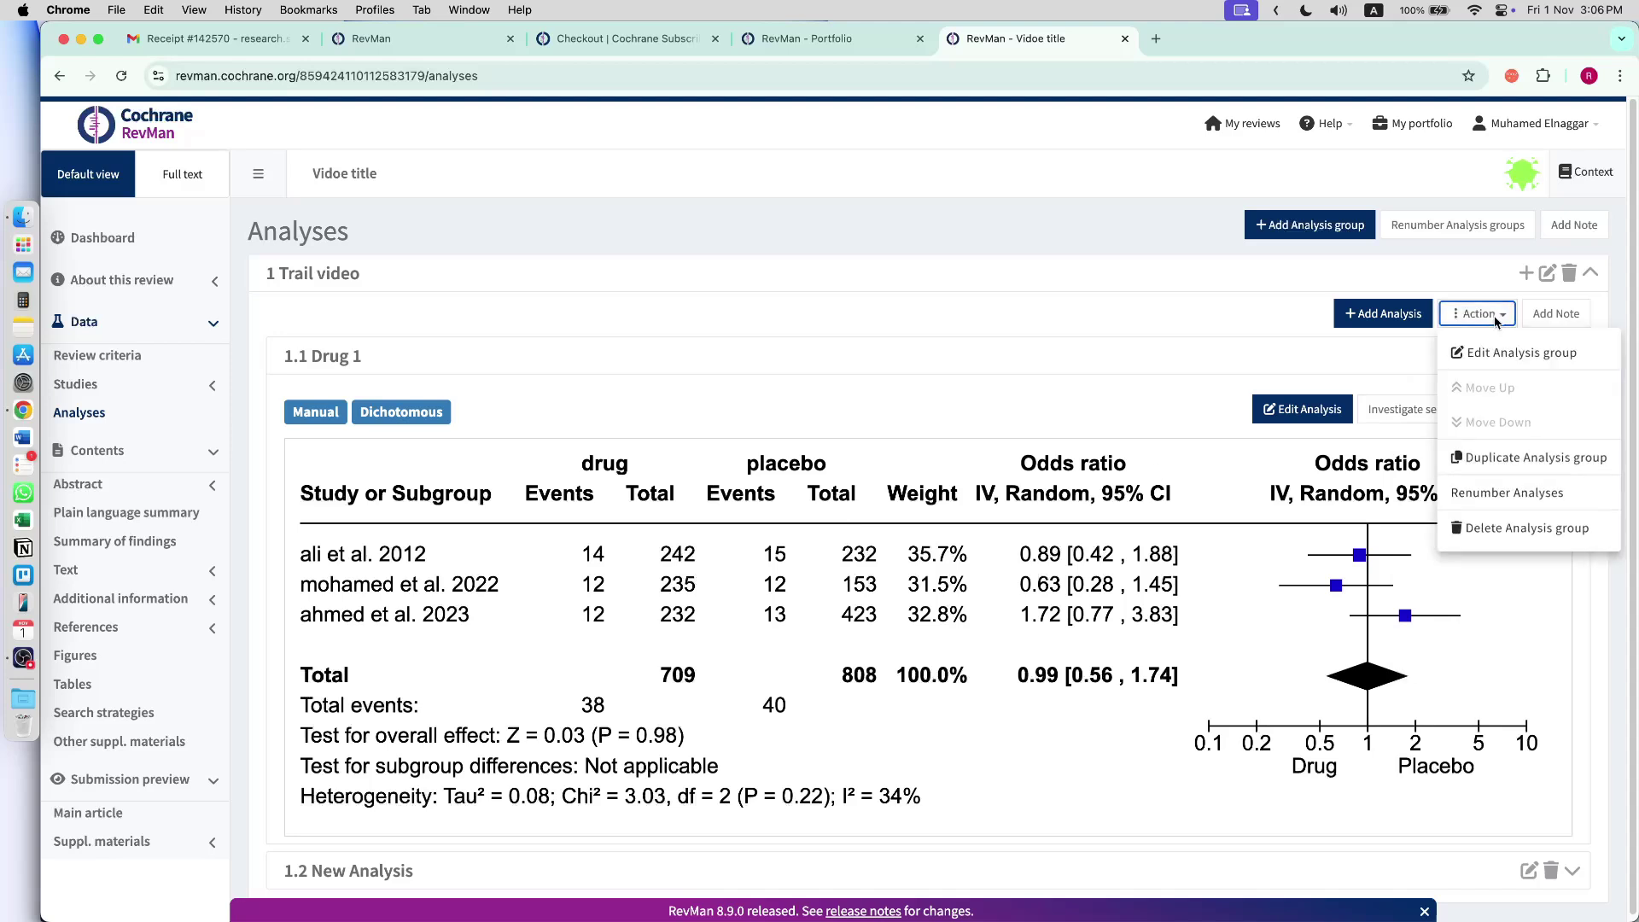
click(1493, 315)
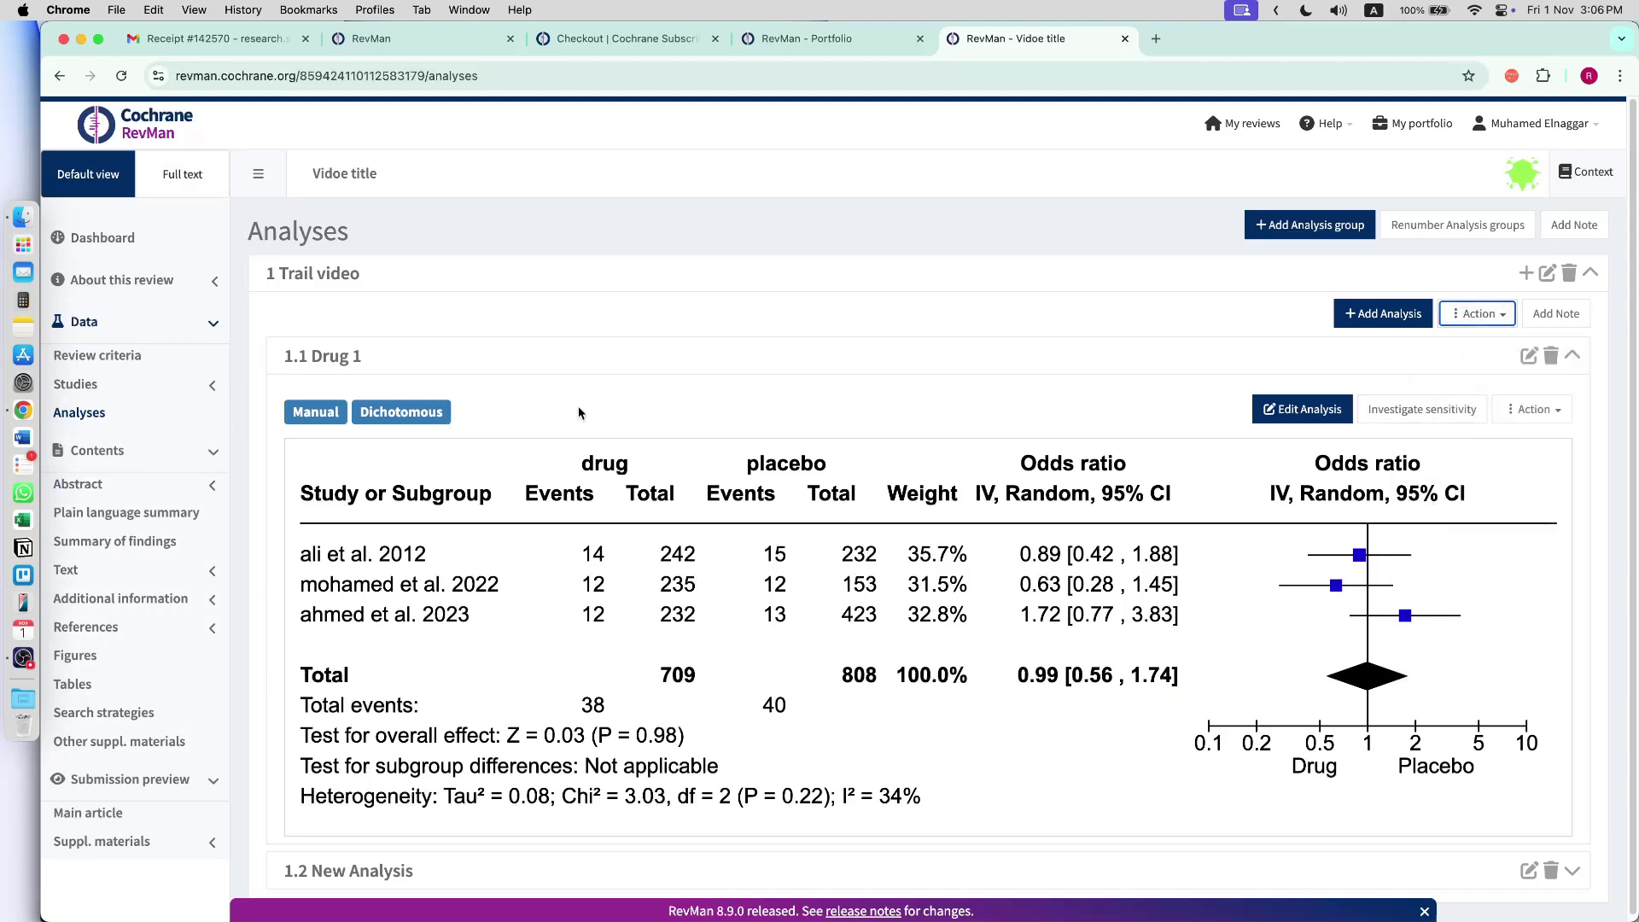